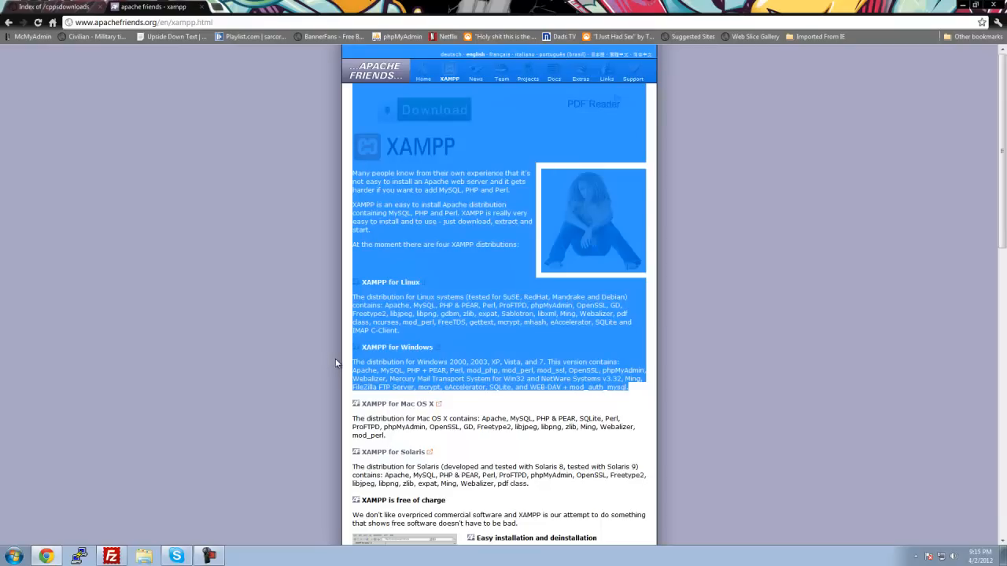
Step: Open the XAMPP for Windows page on the Apache Friends site and reload it
left_click(724, 195)
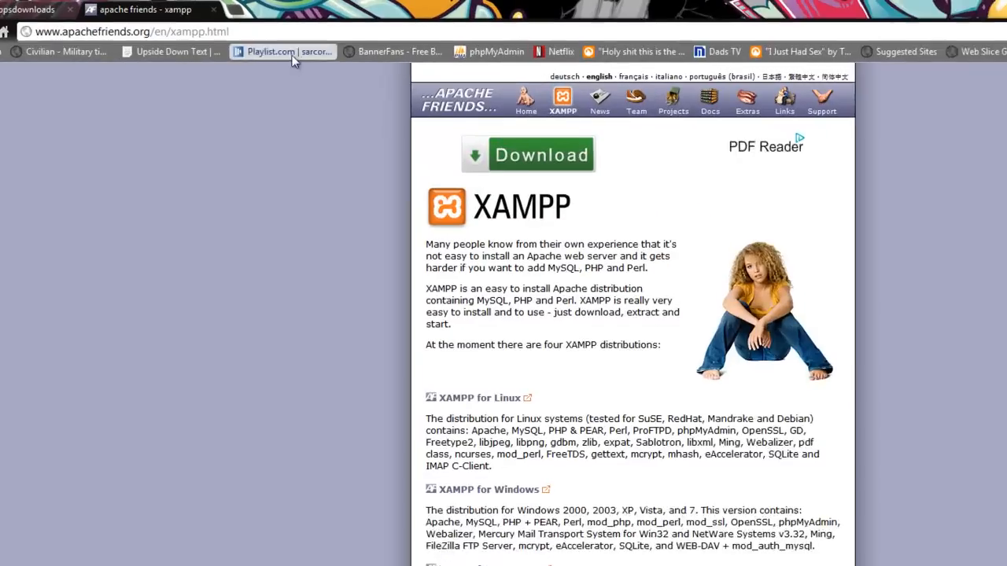
left_click(256, 23)
left_click(512, 292)
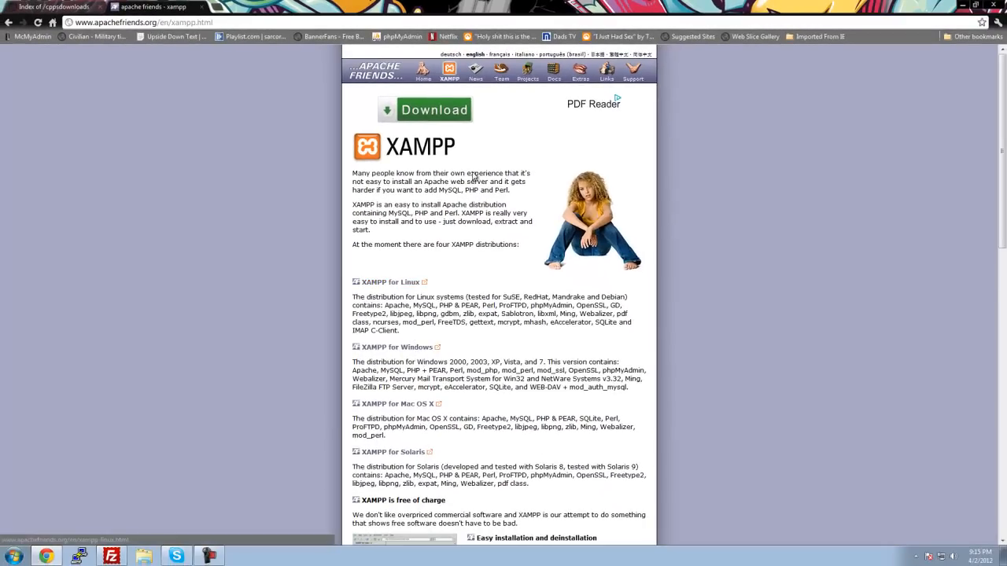
scroll(474, 177, "down", 2)
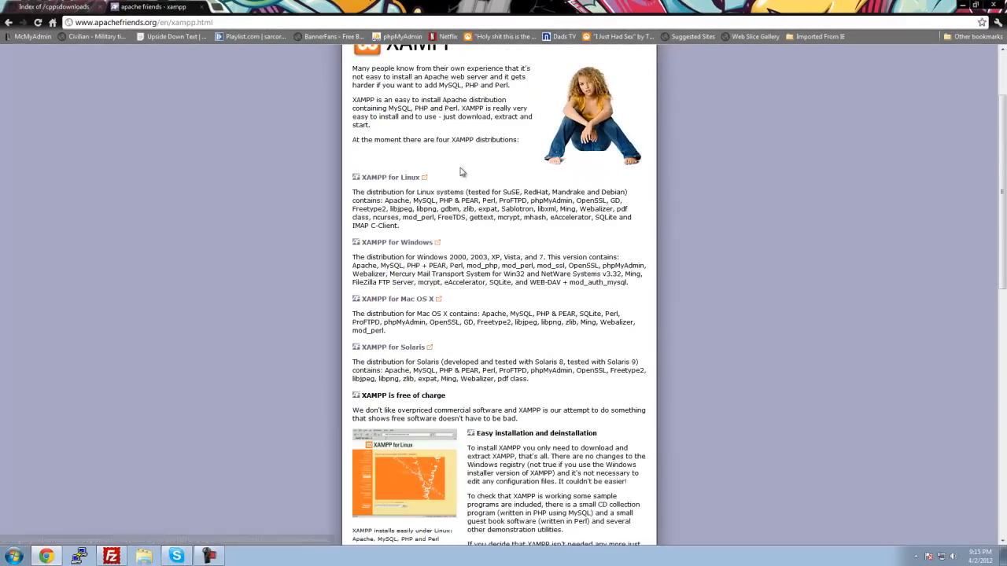
left_click(415, 245)
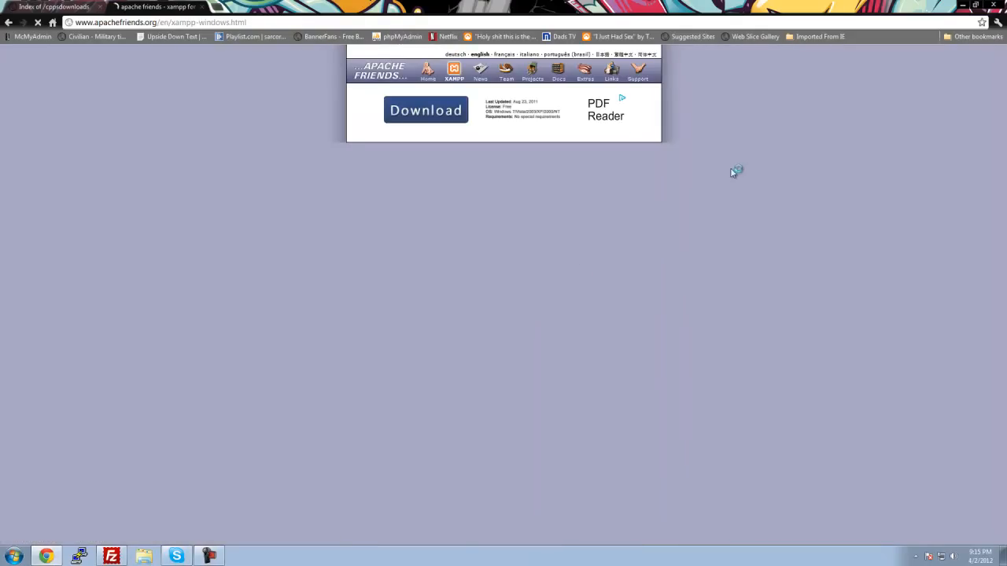
left_click(297, 22)
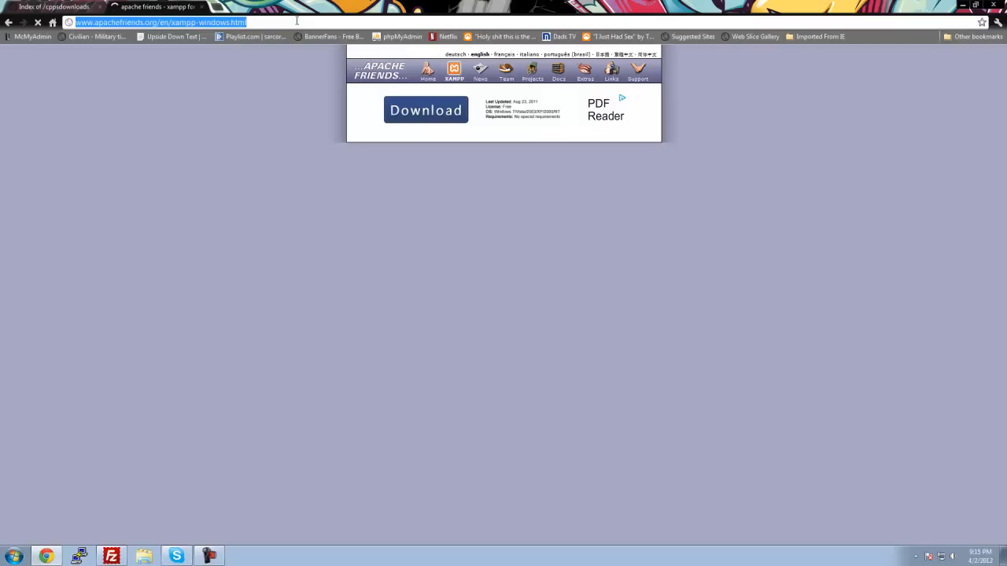
key("Return")
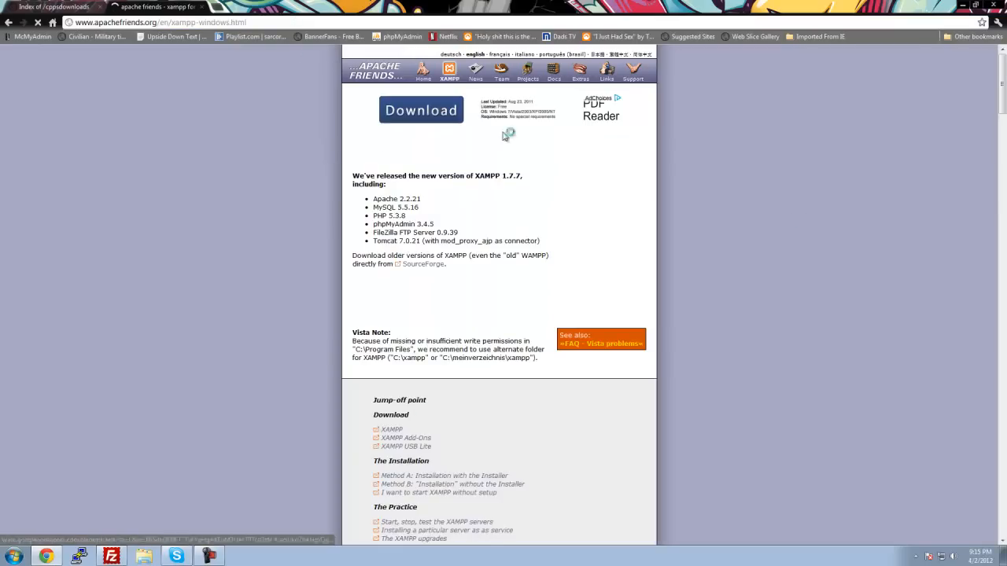
Step: Go to the XAMPP download section of the page and examine the Windows 1.7.7 package options
scroll(530, 373, "down", 3)
scroll(403, 332, "down", 1)
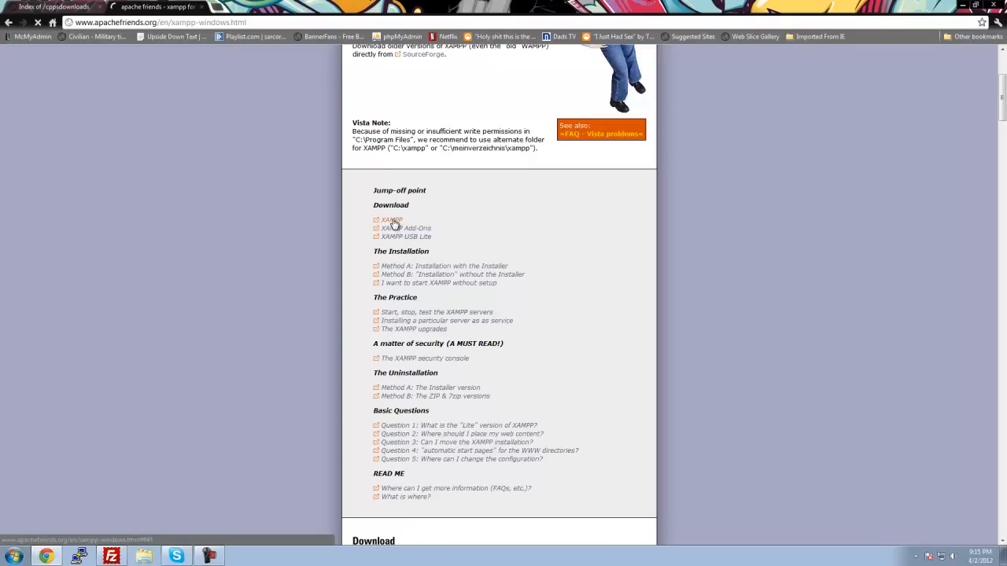
scroll(371, 472, "down", 5)
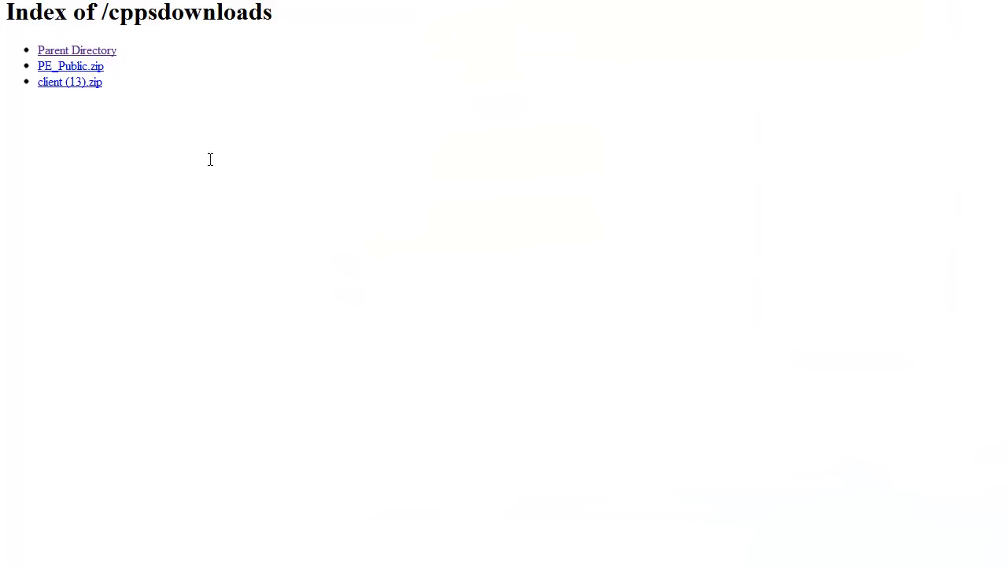
Step: Review the files in the /cppsdownloads index, then check the client (13).zip transfer in FileZilla
left_click_drag(210, 159, 1, 53)
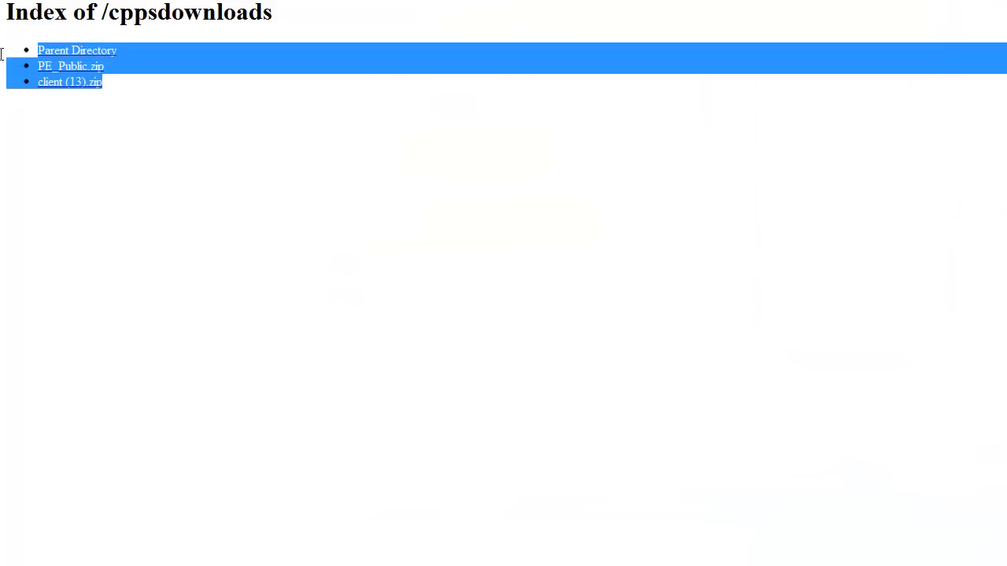
left_click(299, 176)
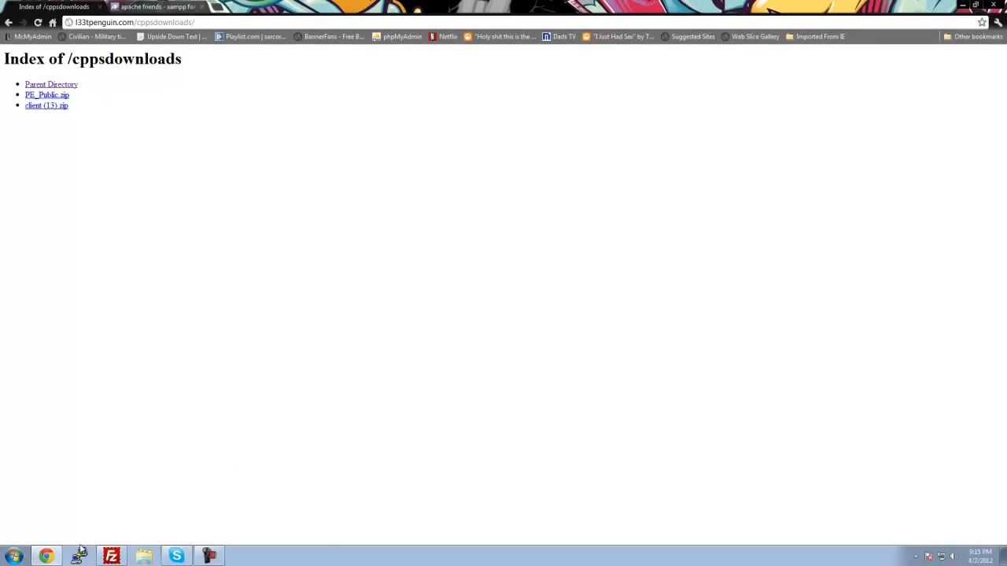
left_click(111, 556)
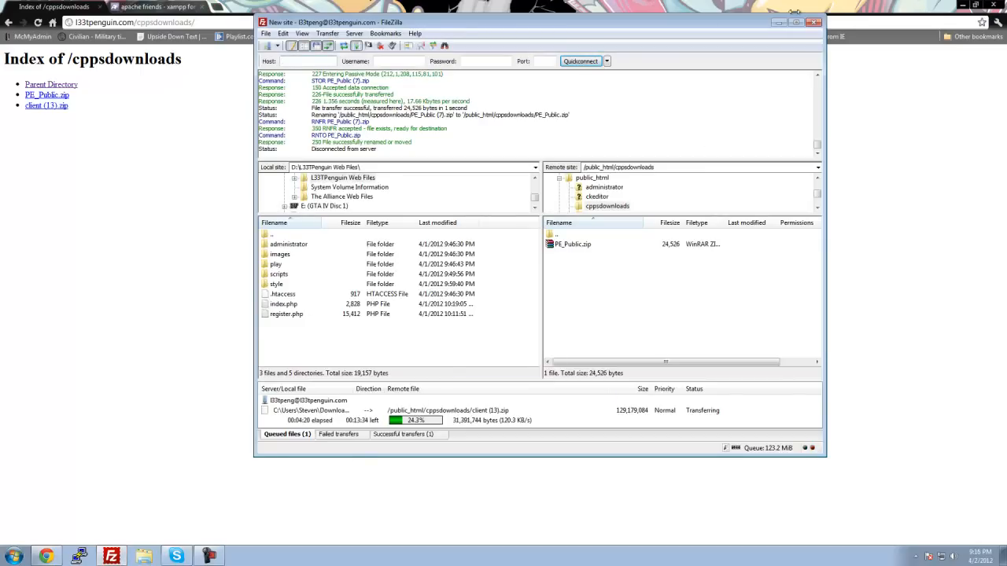
left_click(782, 27)
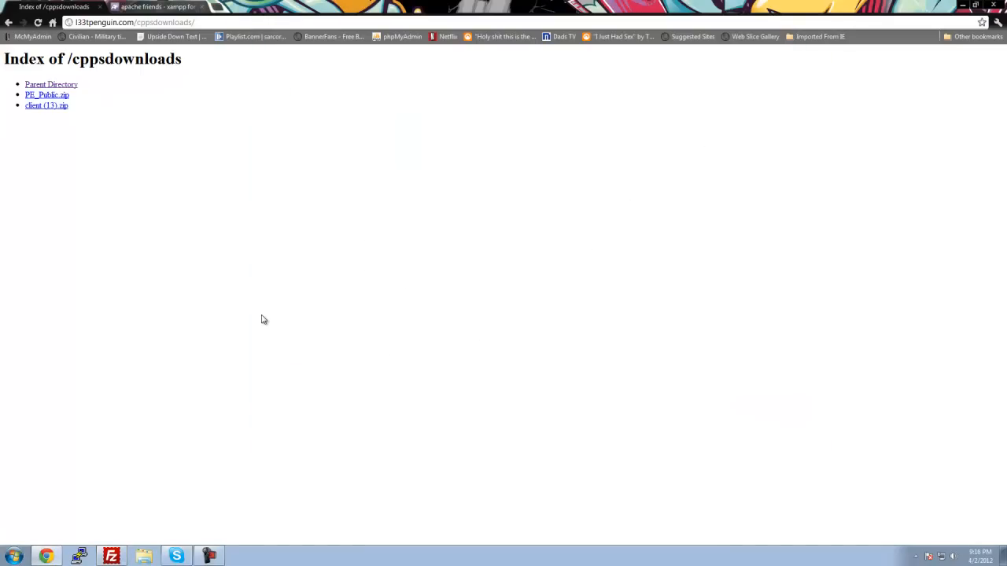
Step: Shorten the address to l33tpenguin.com and load the site's homepage
left_click_drag(137, 22, 360, 15)
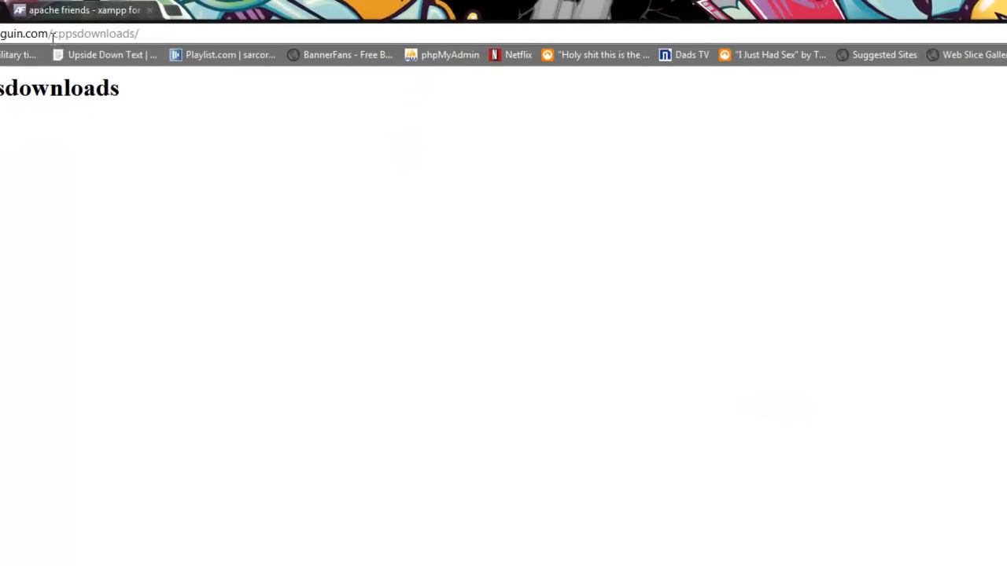
key("BackSpace")
key("BackSpace")
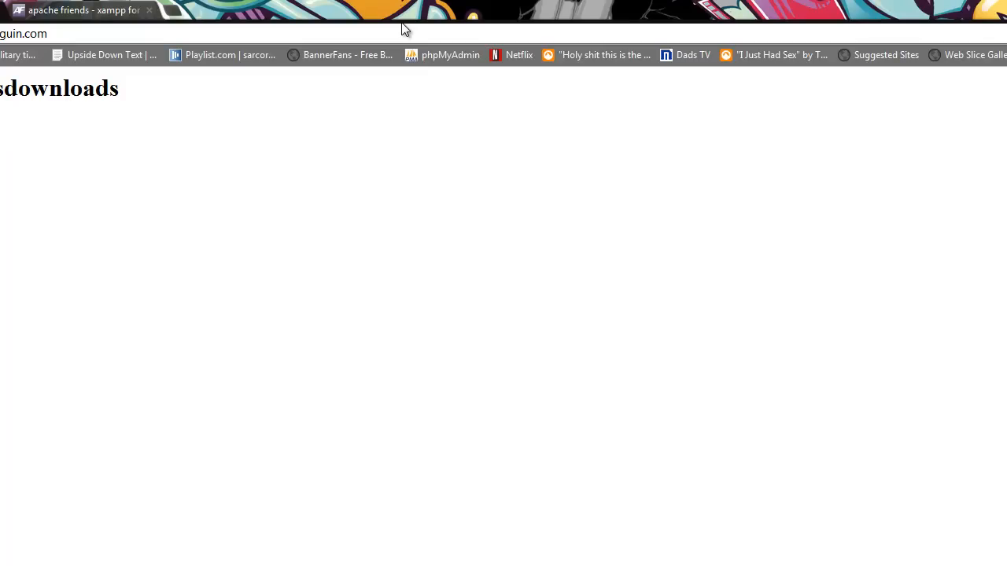
key("Return")
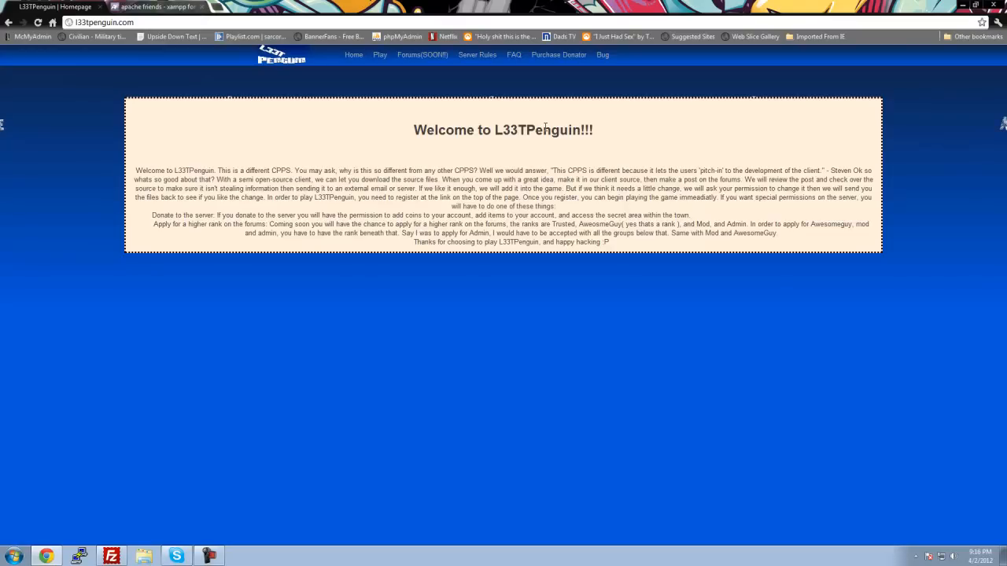
Step: Log in to the game with the saved penguin and join L33TPenguin Server 1
left_click(381, 57)
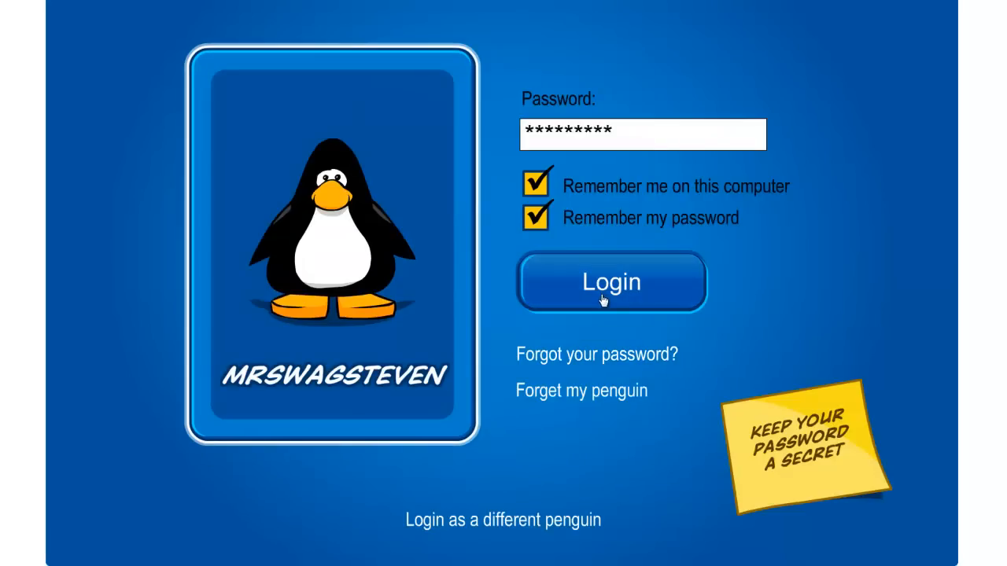
left_click(603, 300)
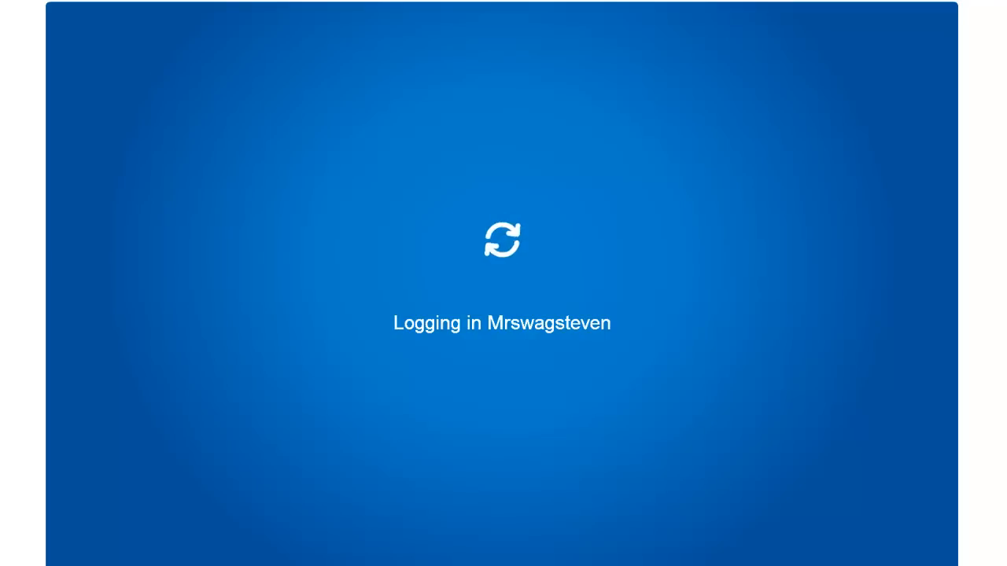
left_click(444, 138)
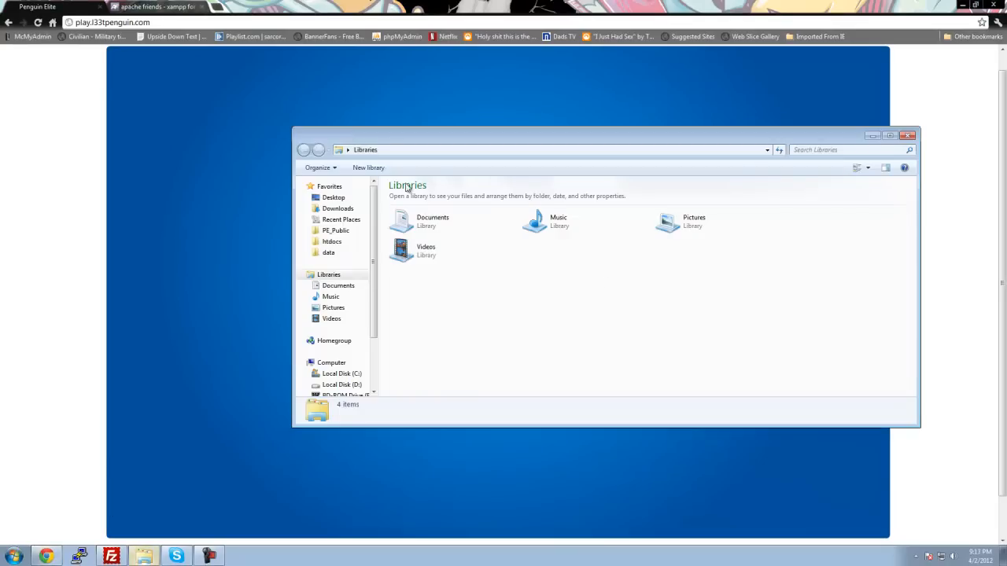
Step: Open the Downloads folder in Windows Explorer, then return to the game in the browser
left_click(144, 556)
left_click(336, 209)
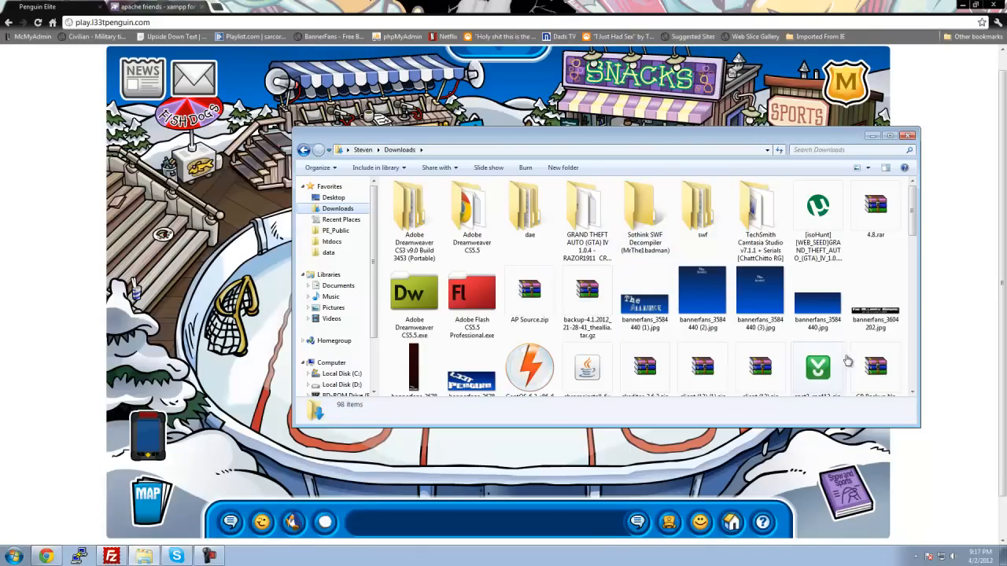
left_click(3, 305)
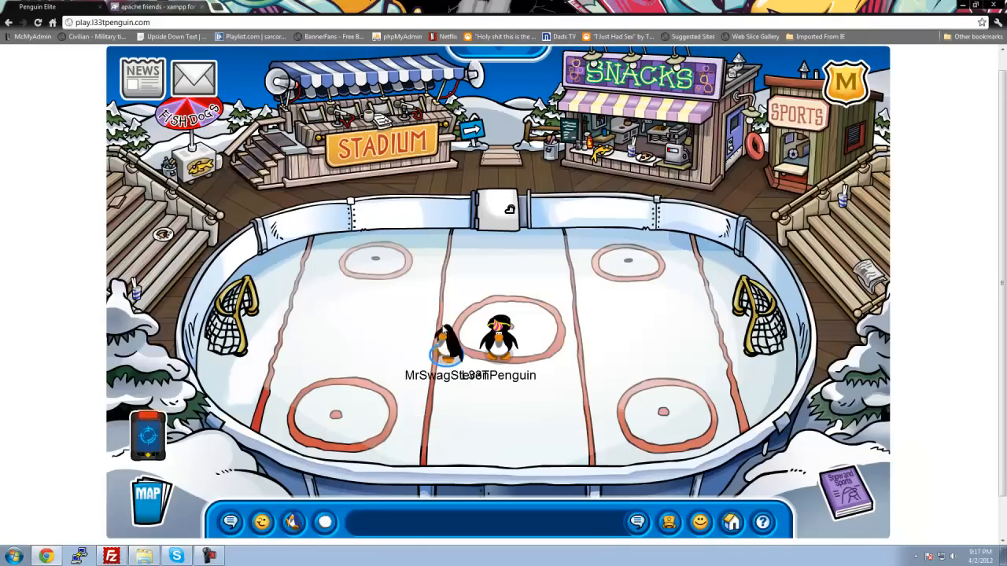
Step: Move the penguin on the ice rink, then reload the game page
left_click(554, 258)
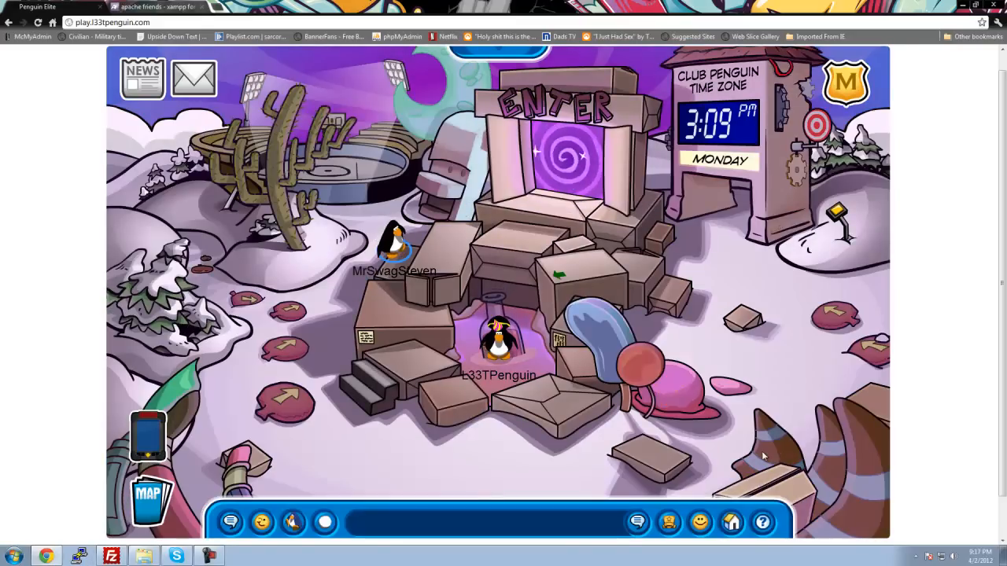
left_click(287, 19)
key("Return")
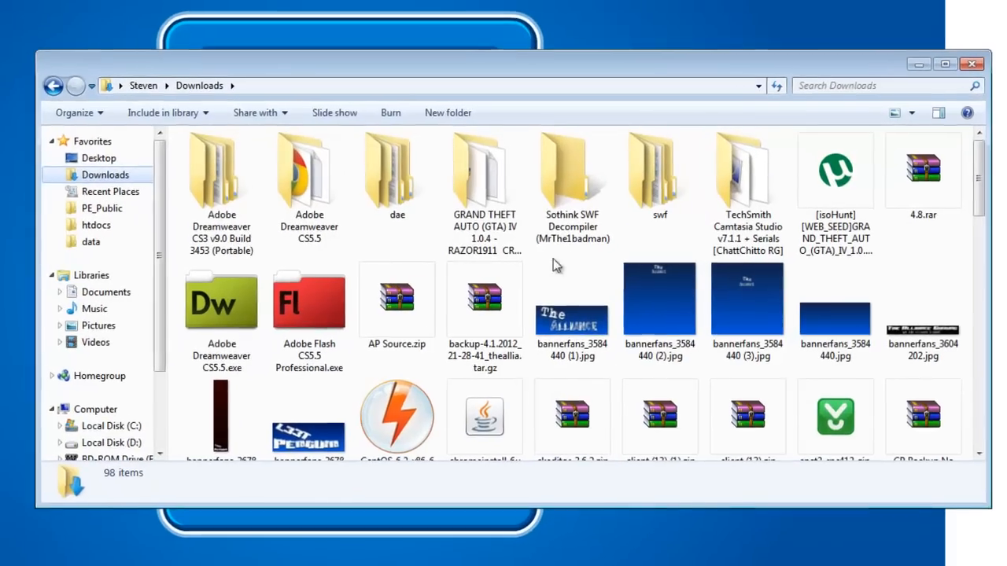
Step: Open the archives client (13).zip and PE_Public (7).zip from the Downloads folder
scroll(702, 272, "down", 1)
left_click_drag(987, 181, 983, 204)
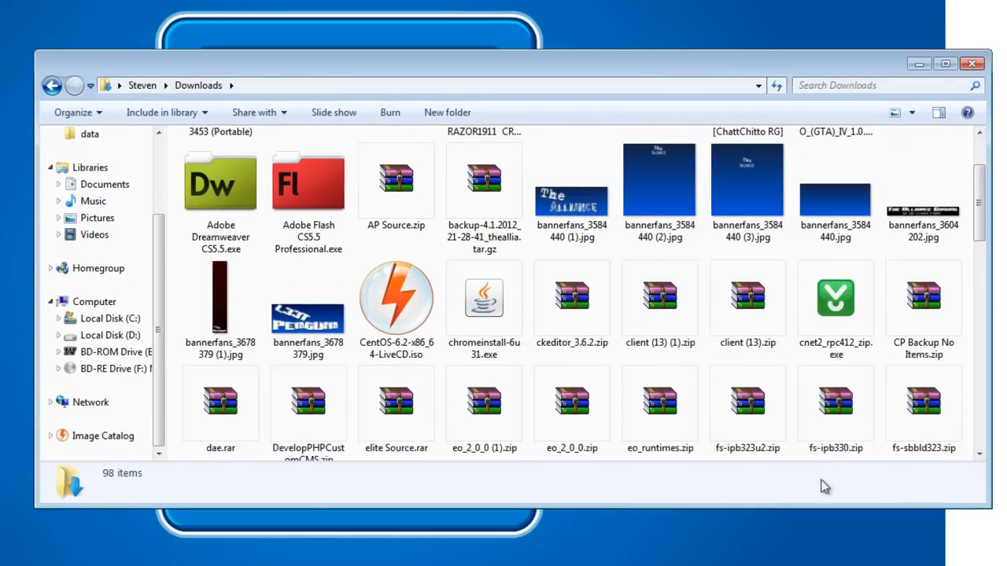
double_click(761, 336)
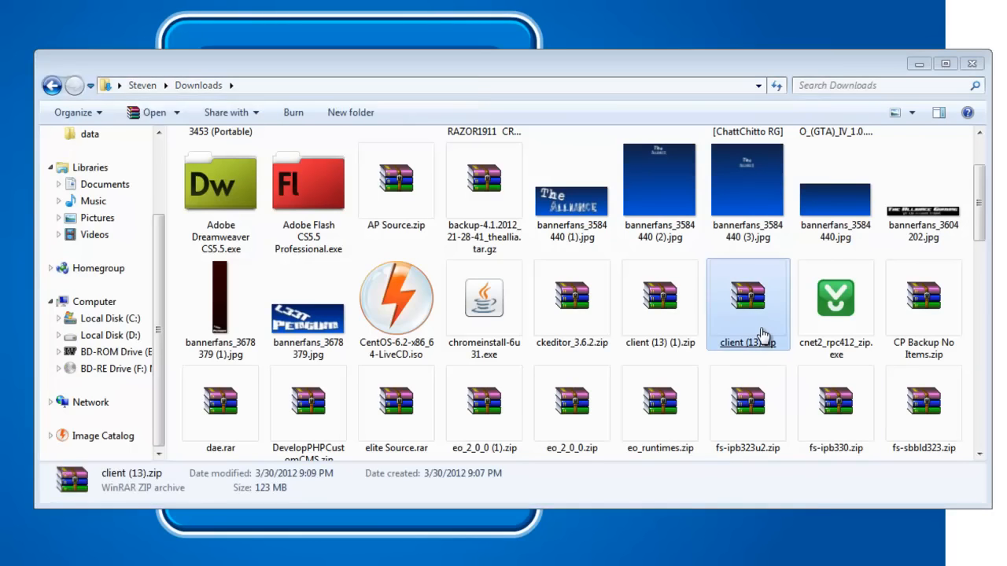
left_click_drag(985, 224, 981, 366)
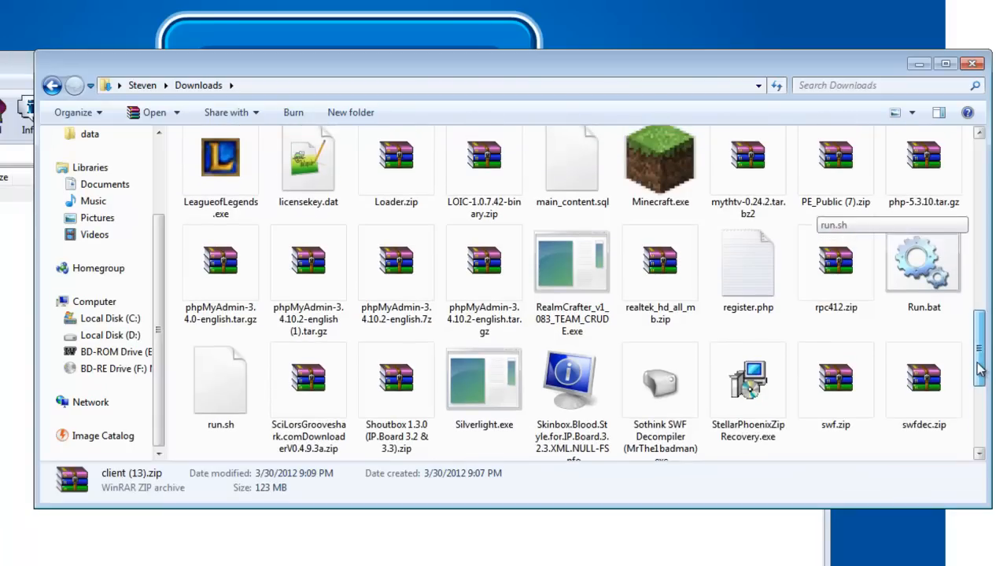
double_click(869, 200)
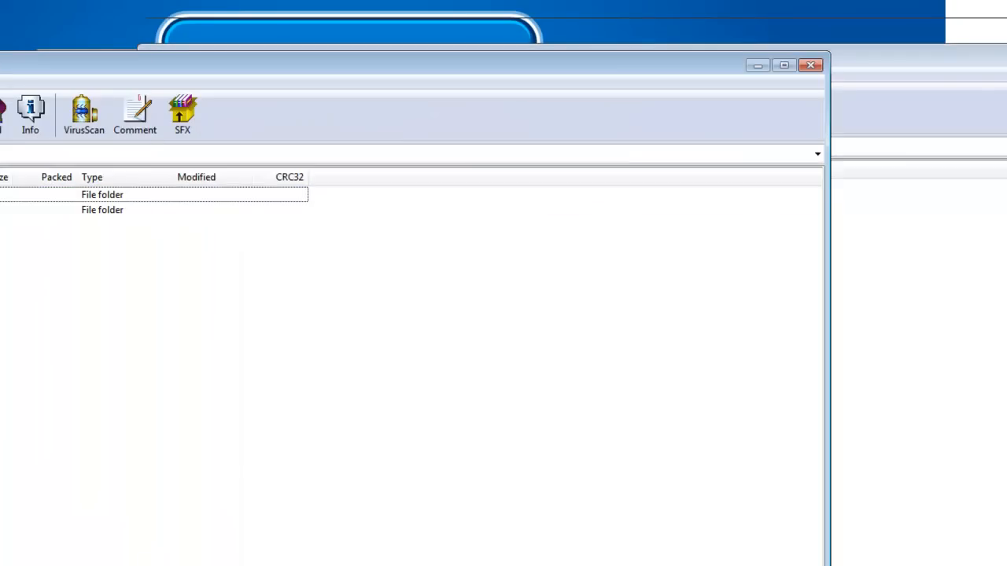
Step: Run xampp-win32-1.7.7-VC9-installer.exe from the Downloads folder and allow it past the security warning
key("alt+Tab")
scroll(578, 437, "down", 3)
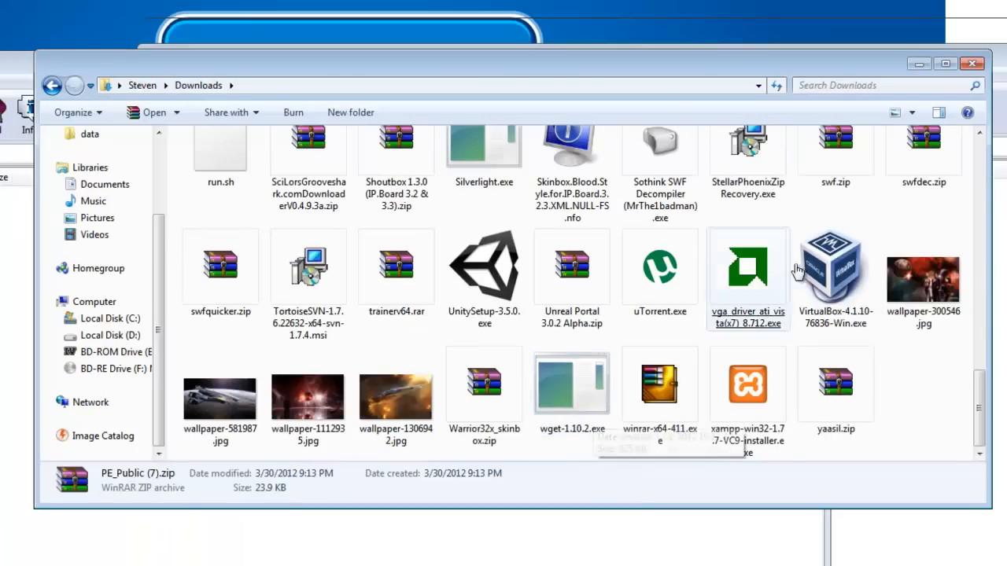
double_click(747, 439)
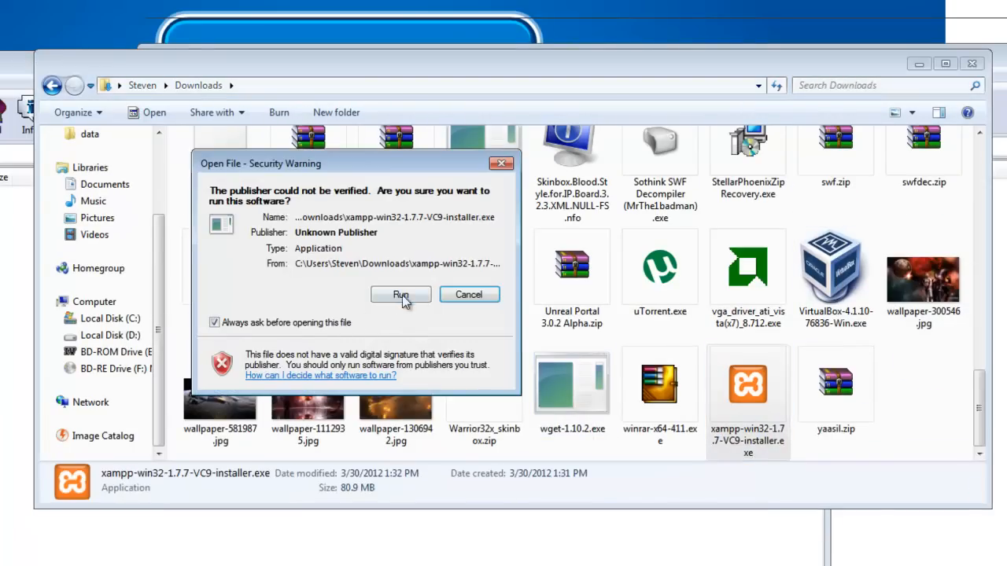
left_click(401, 295)
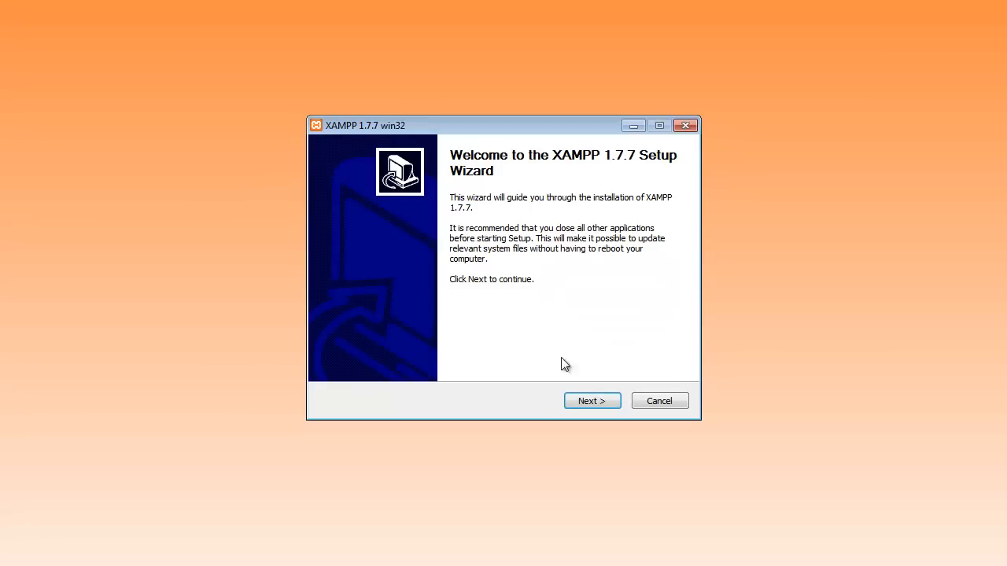
Step: Advance the XAMPP setup to the install location, keep the destination c:\xampp\, and quit the setup
left_click(604, 401)
left_click_drag(417, 313, 359, 305)
left_click(449, 313)
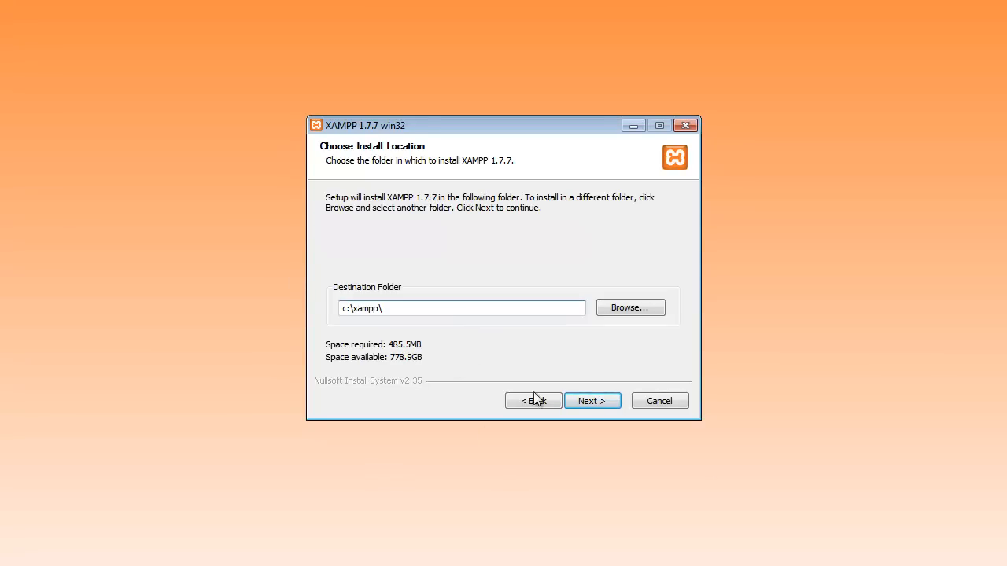
left_click(657, 402)
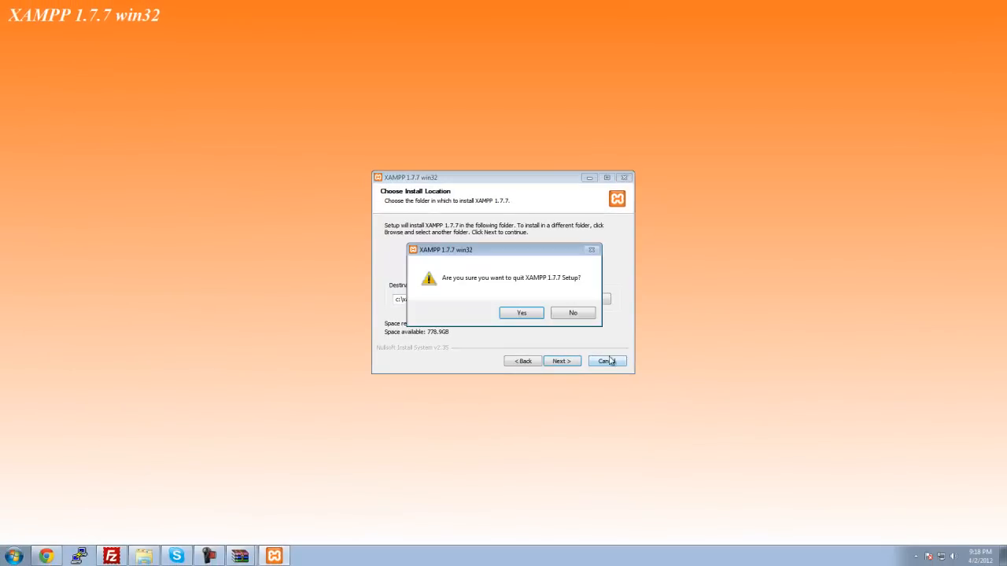
left_click(521, 314)
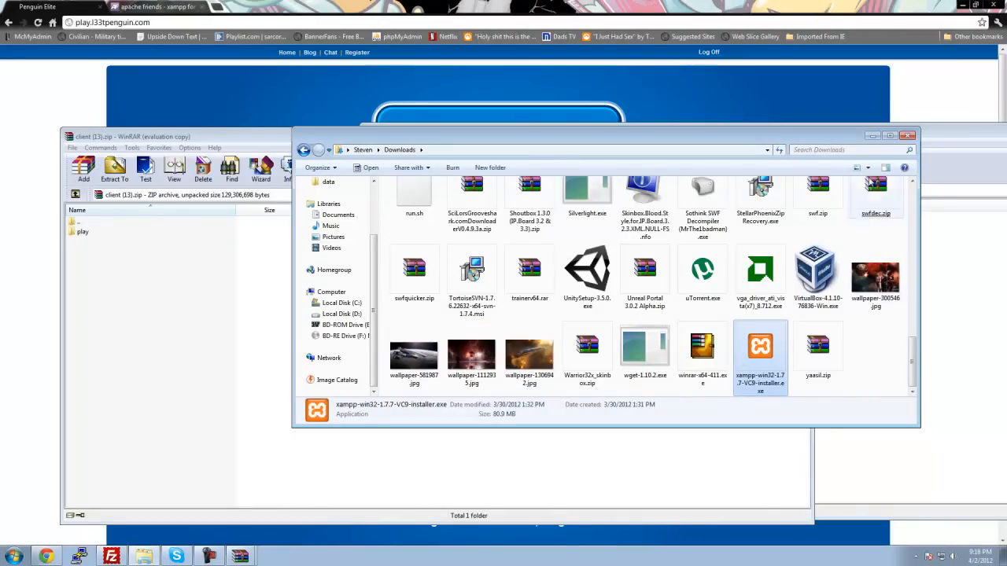
Step: Close the Downloads window and launch the XAMPP Control Panel
left_click(905, 137)
left_click(915, 556)
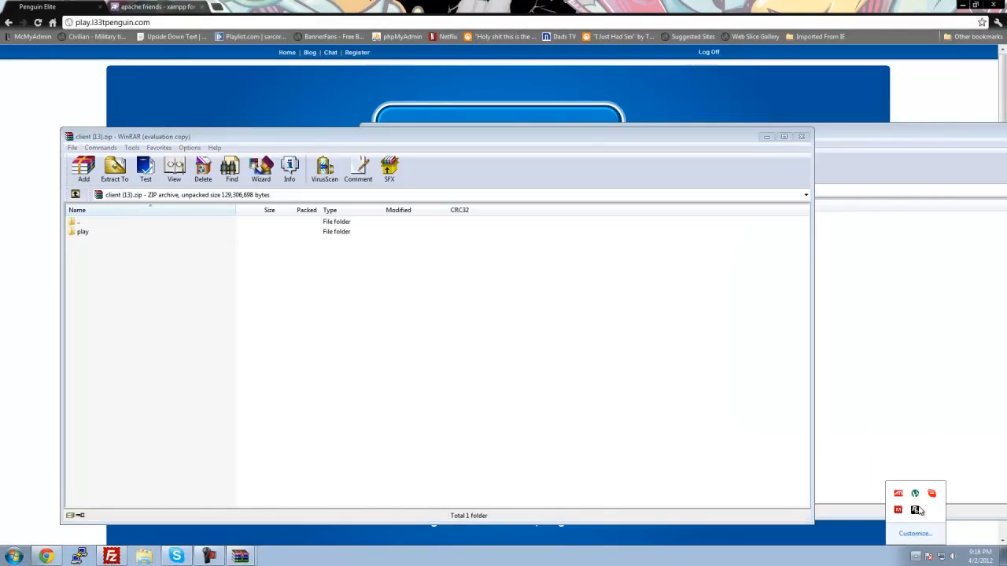
key("super")
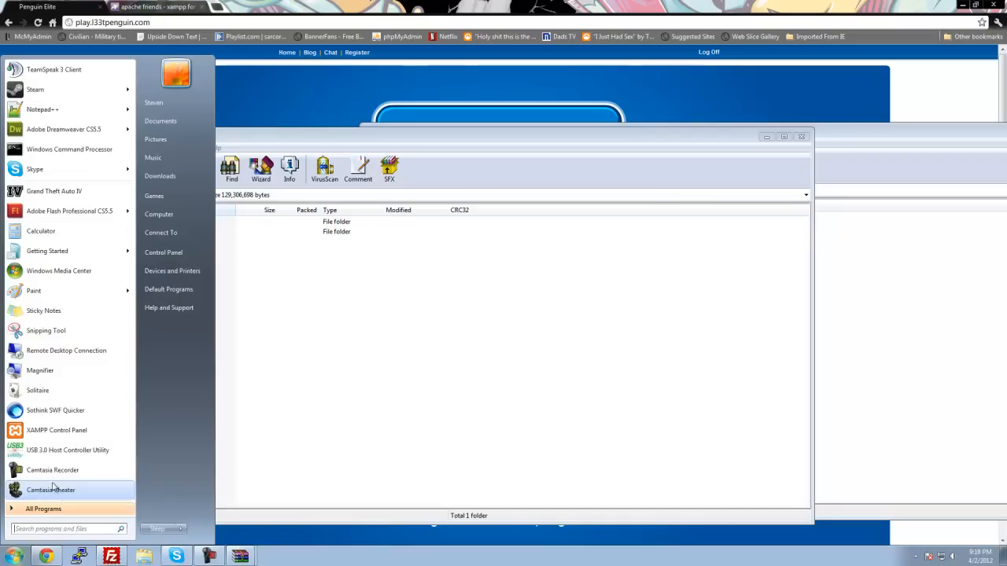
left_click(55, 431)
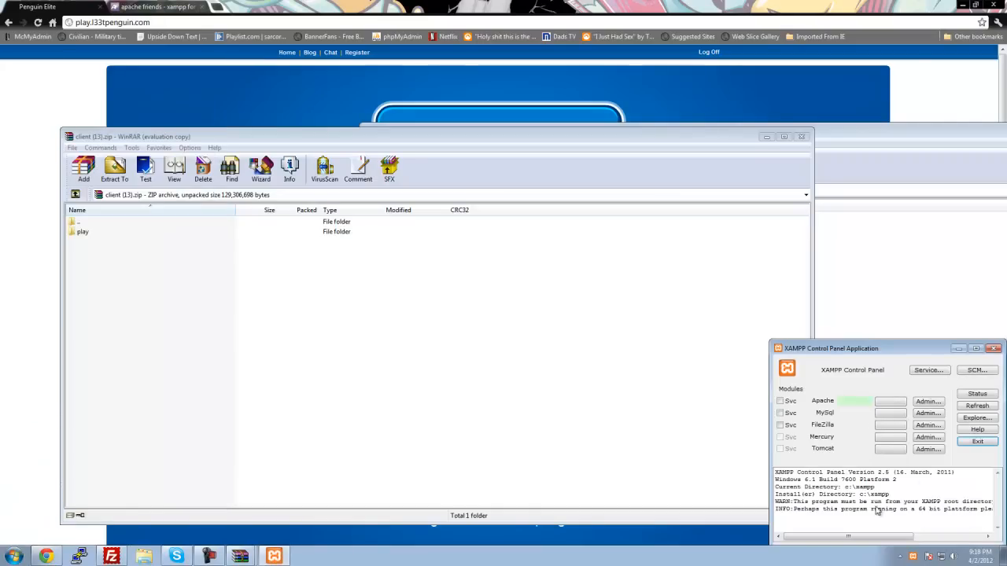
left_click(913, 556)
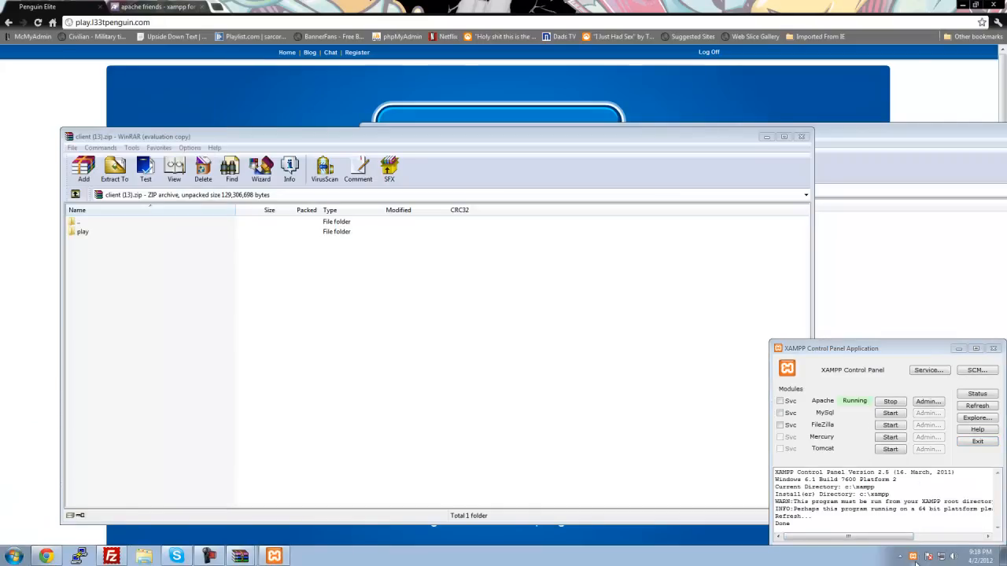
left_click(993, 348)
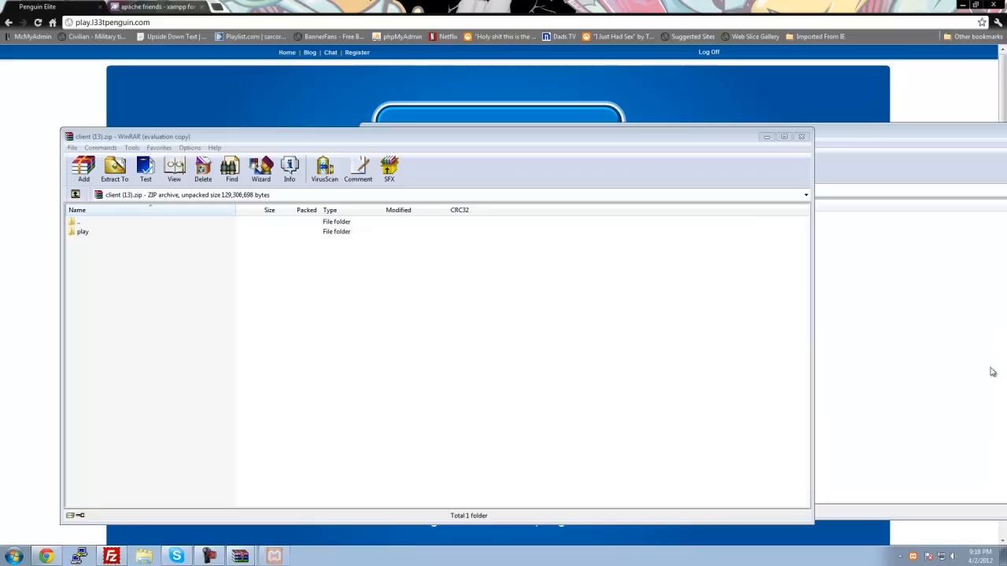
left_click(914, 557)
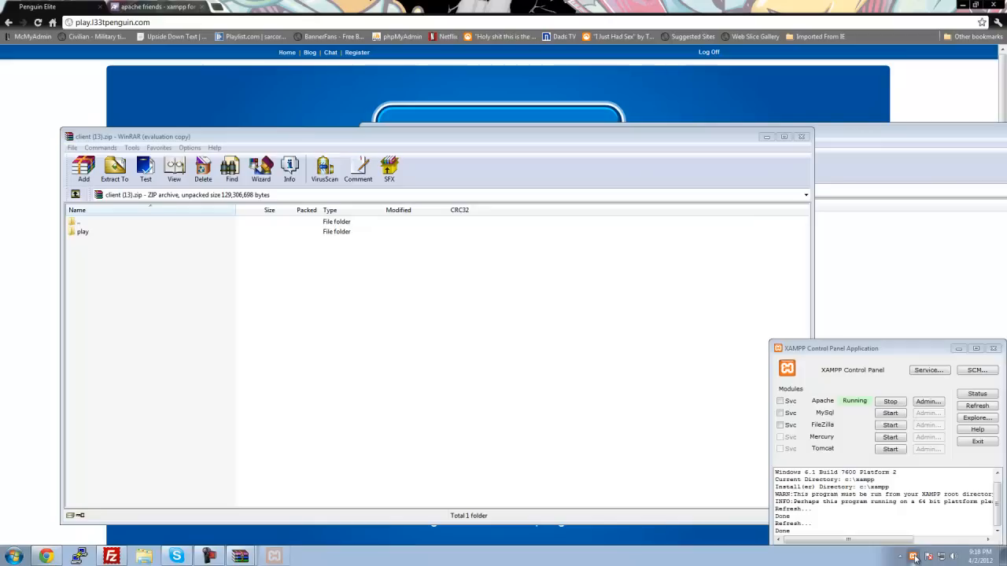
left_click(783, 403)
left_click(410, 258)
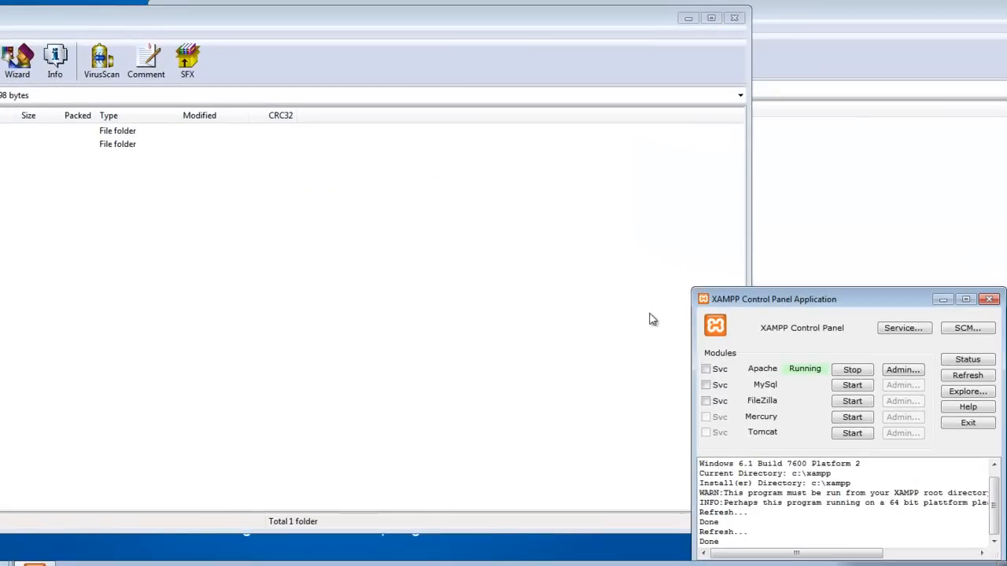
Step: Stop the Apache module and install both Apache and MySql as services
left_click(852, 373)
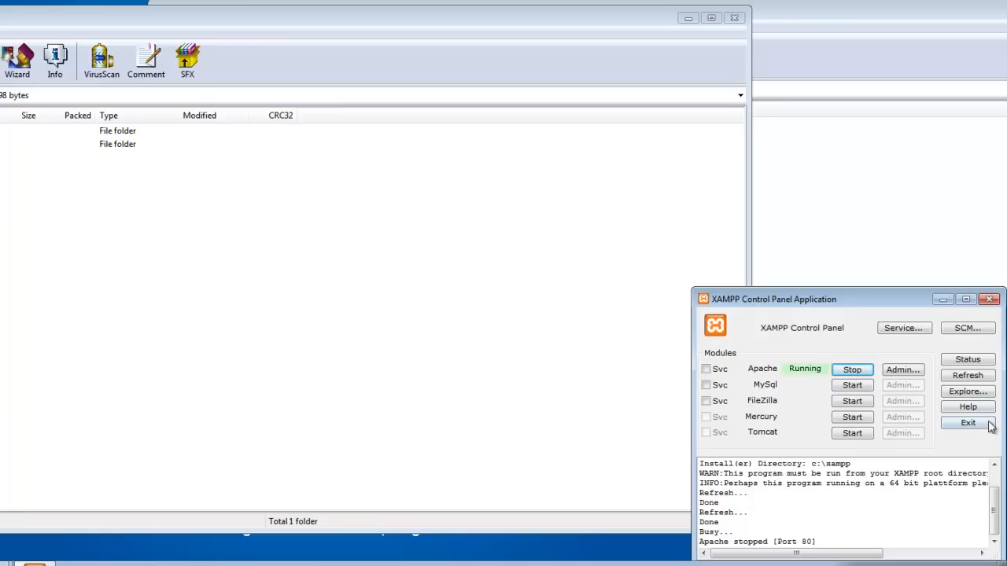
left_click(846, 370)
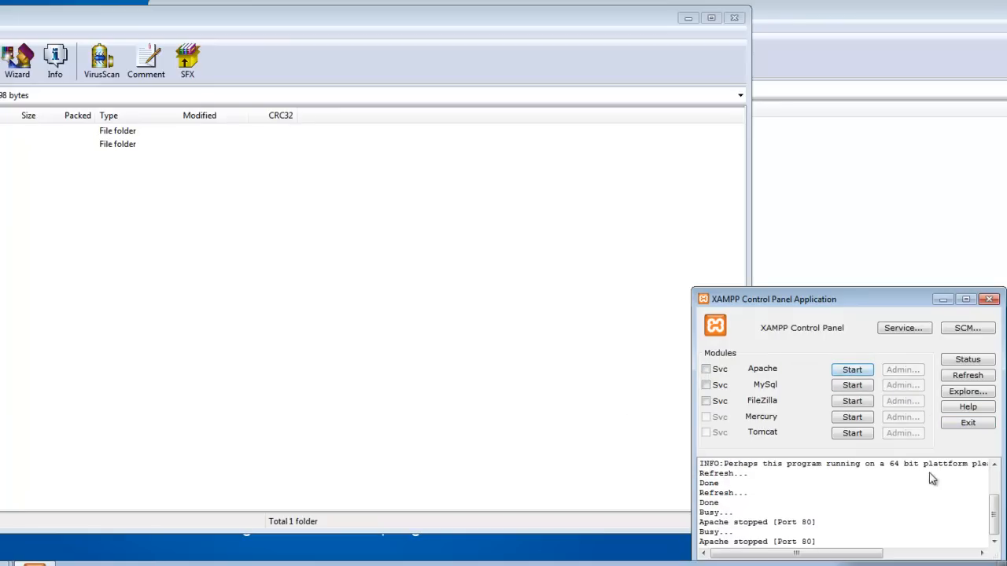
left_click(706, 370)
left_click(341, 252)
left_click(706, 385)
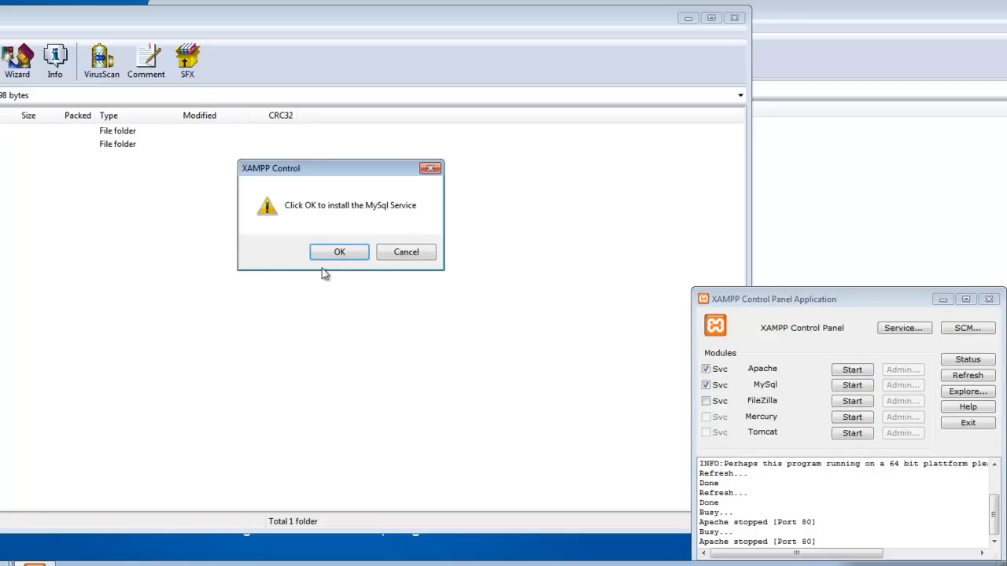
left_click(354, 256)
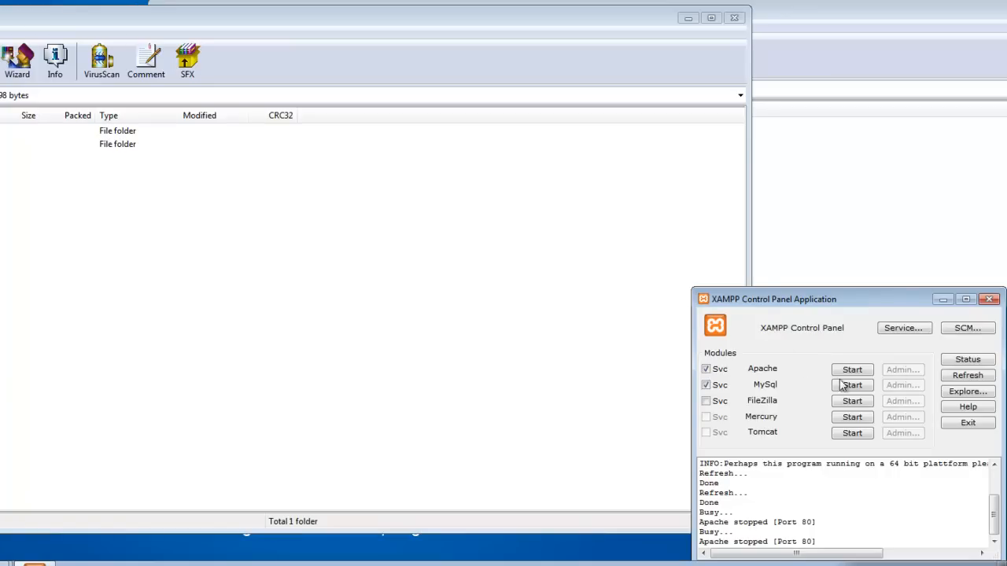
Step: Start the Apache and MySql services and open the MySql administration page in phpMyAdmin
left_click(867, 371)
left_click(863, 387)
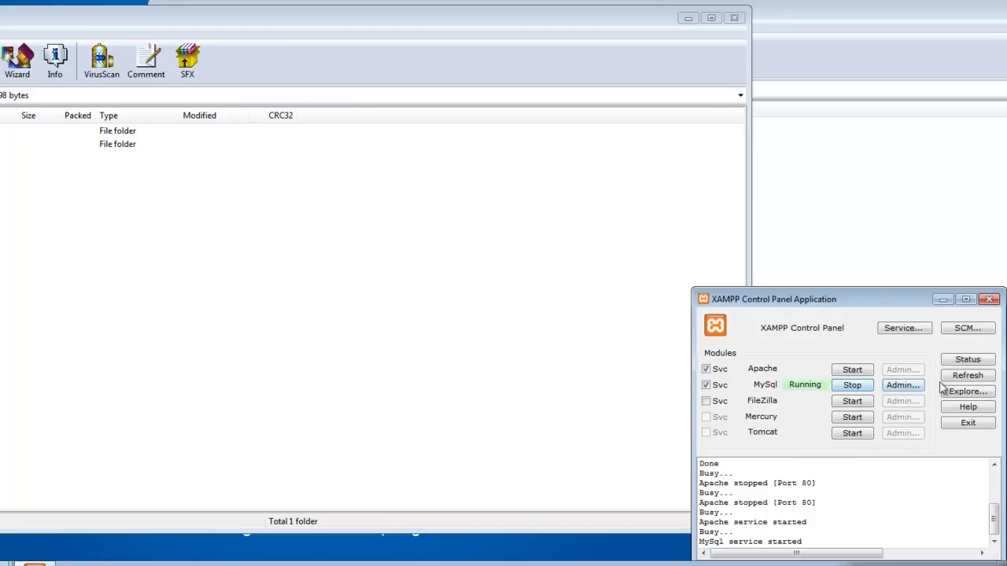
left_click(902, 386)
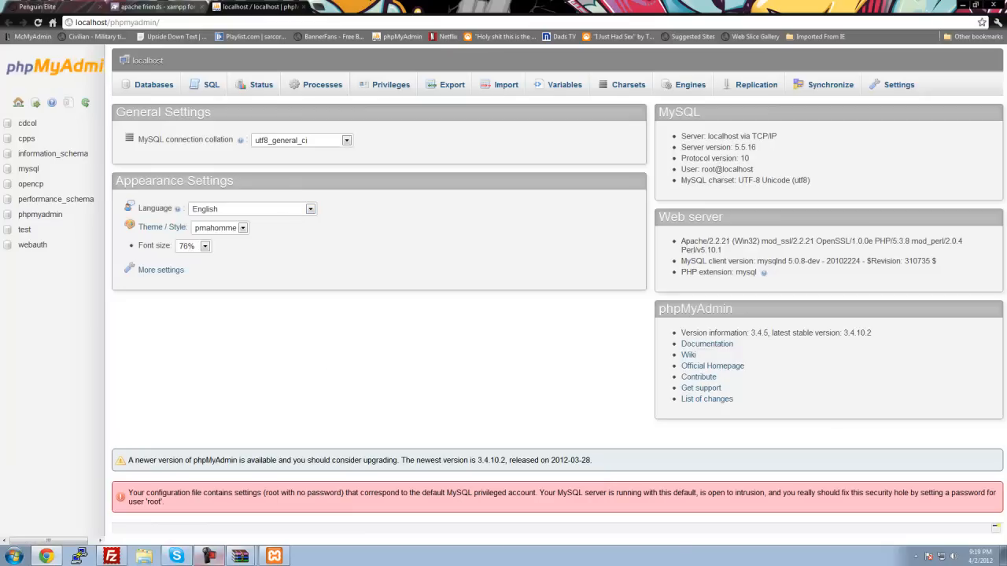
Step: Check the module status in the XAMPP Control Panel, close it, and examine phpMyAdmin's MySQL and Web server sections
left_click(274, 557)
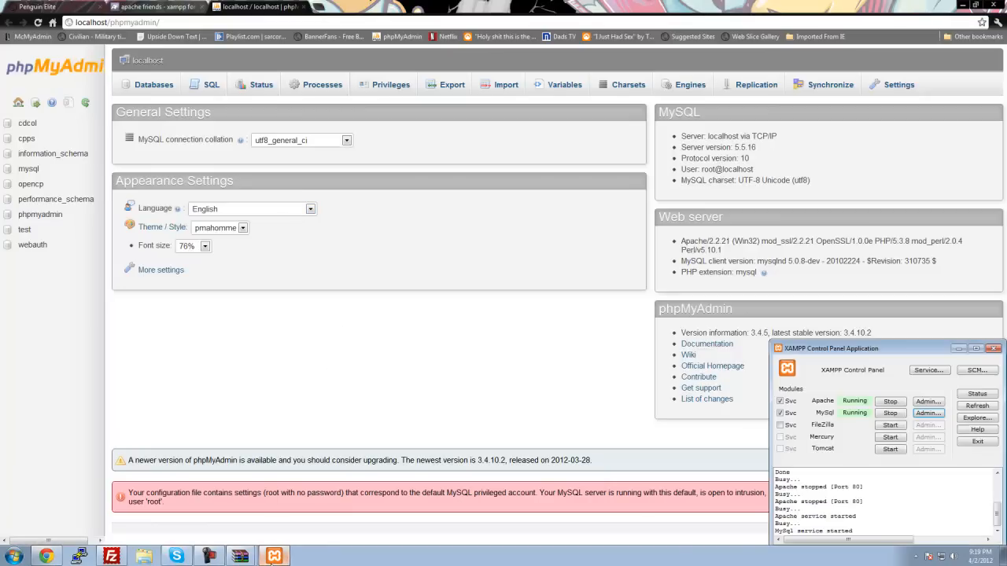
left_click_drag(908, 347, 506, 158)
left_click(587, 156)
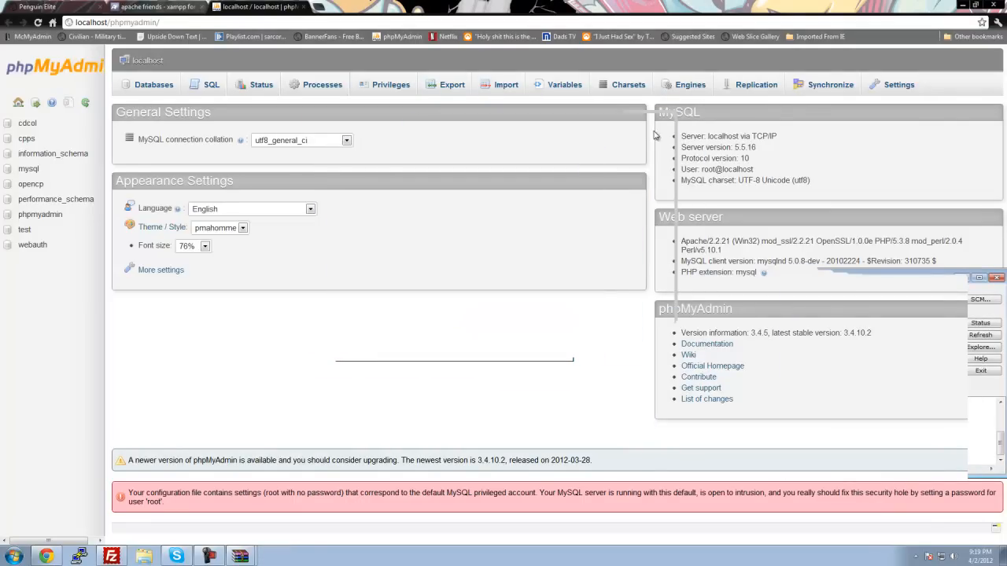
left_click_drag(710, 114, 675, 114)
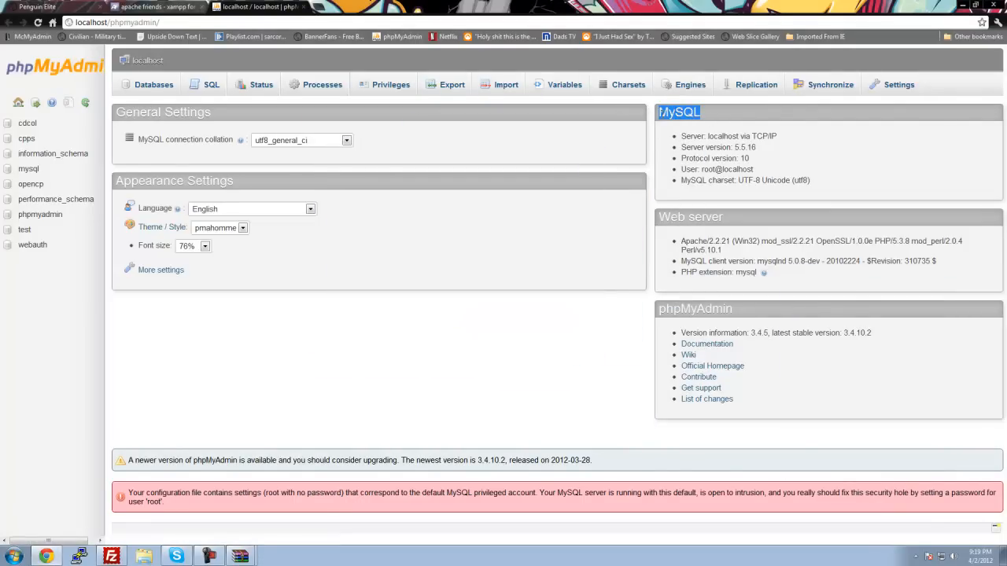
left_click_drag(729, 223, 658, 220)
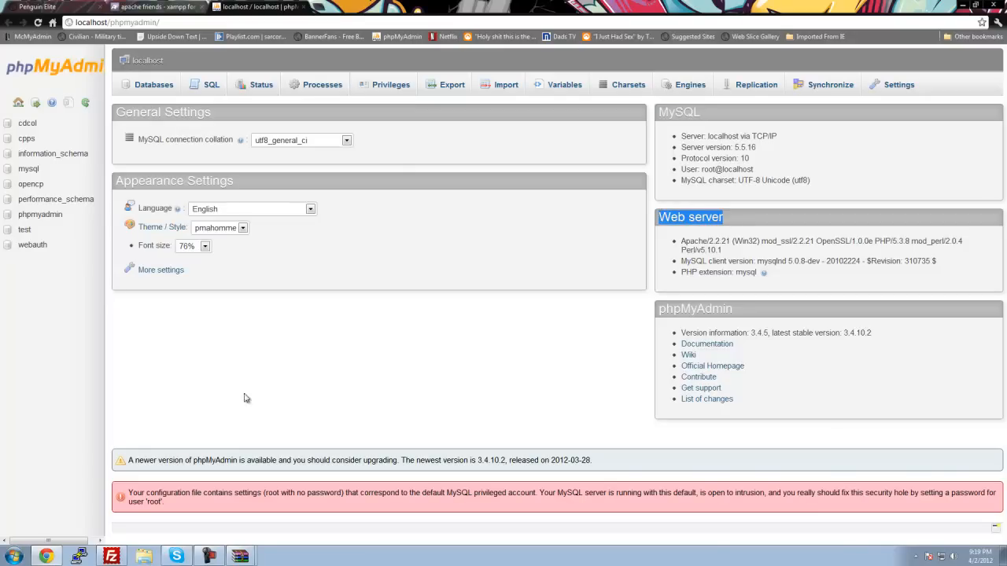
Step: Open a file explorer window on Local Disk (C:) and arrange it beside the client (13).zip archive
left_click(240, 556)
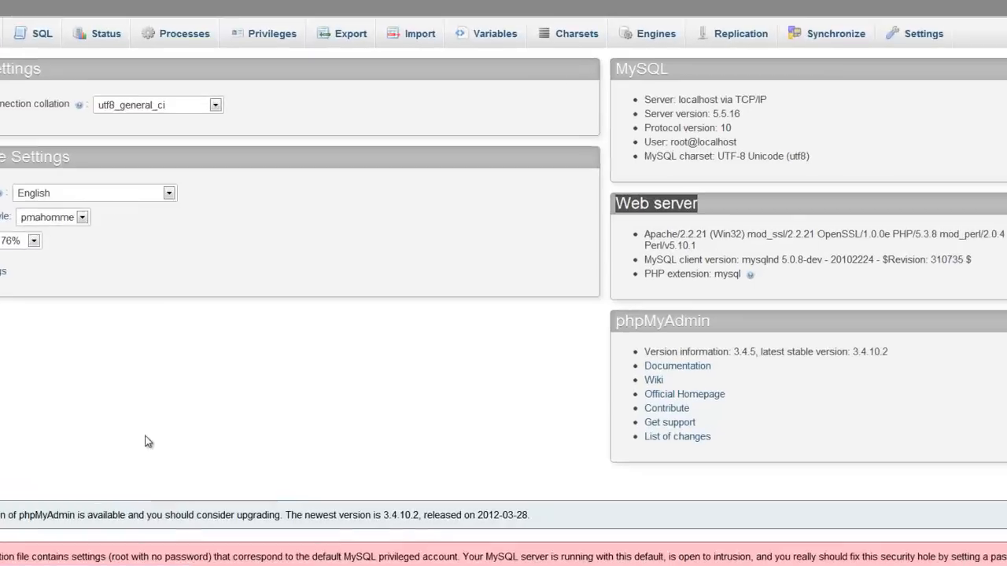
left_click(288, 400)
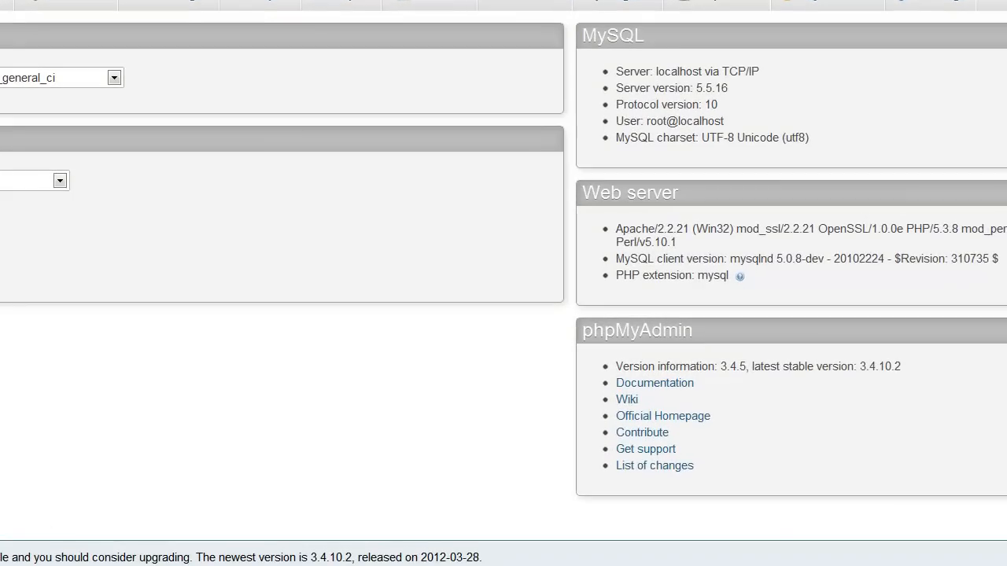
left_click(4, 565)
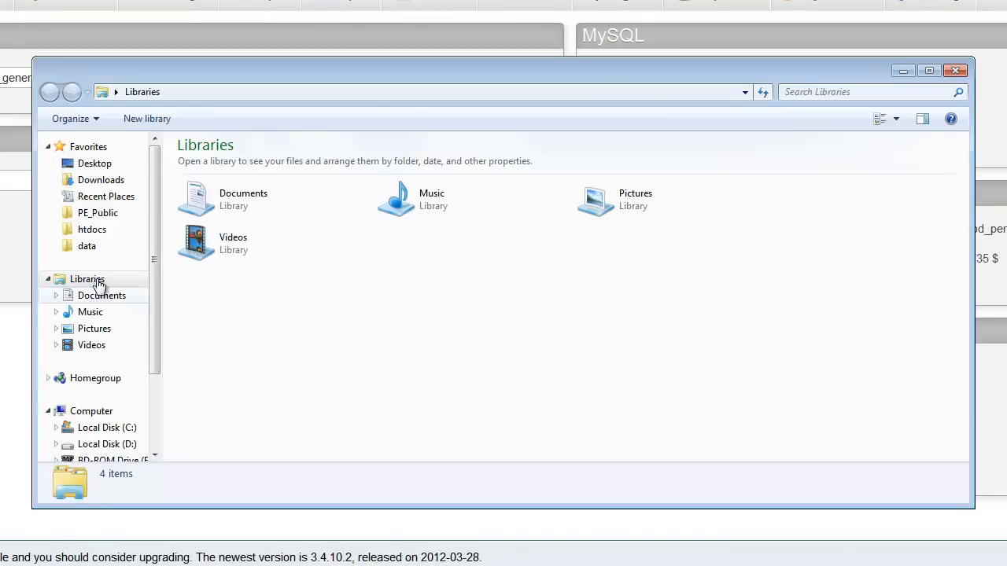
left_click(124, 429)
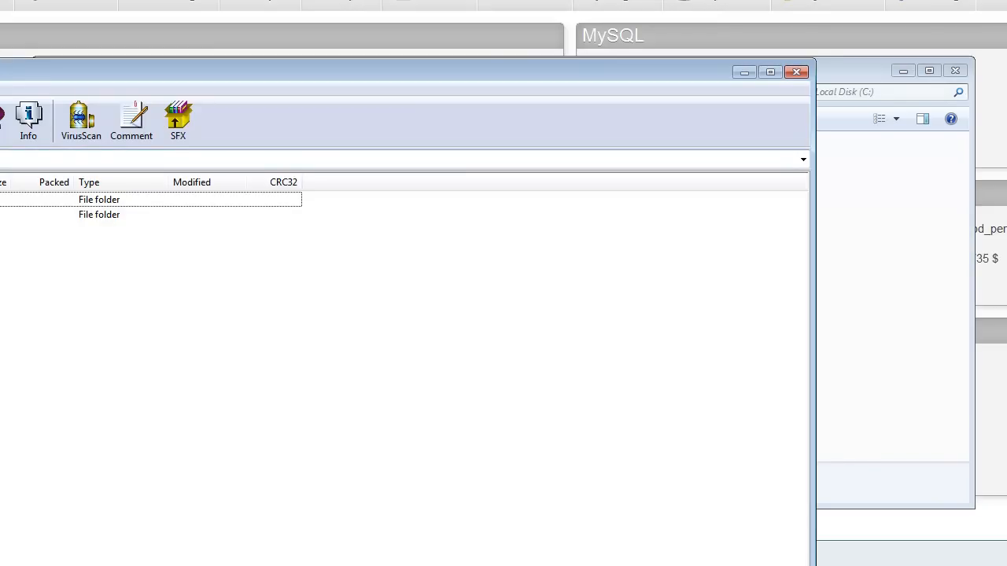
left_click_drag(0, 77, 581, 104)
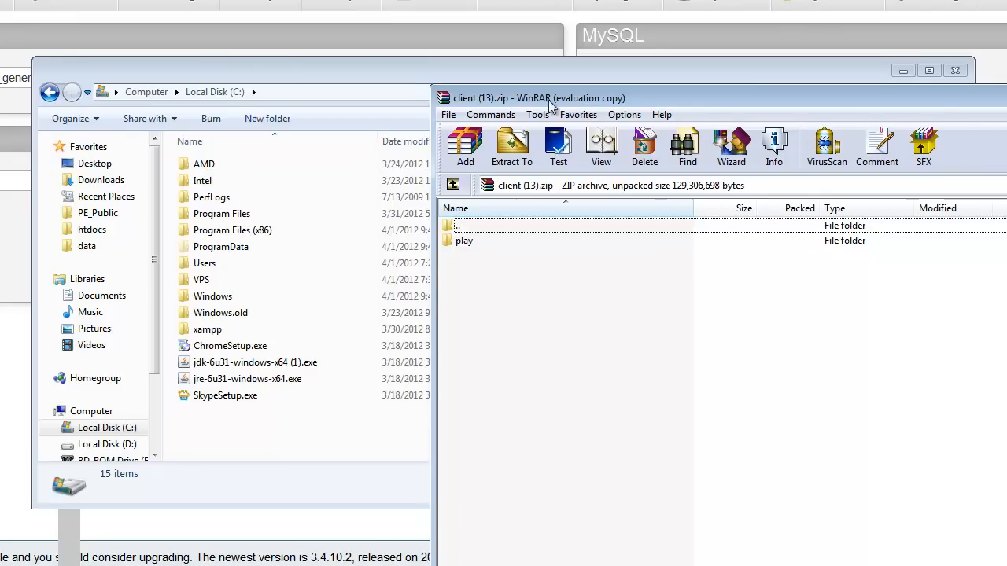
left_click_drag(241, 81, 0, 140)
left_click(496, 269)
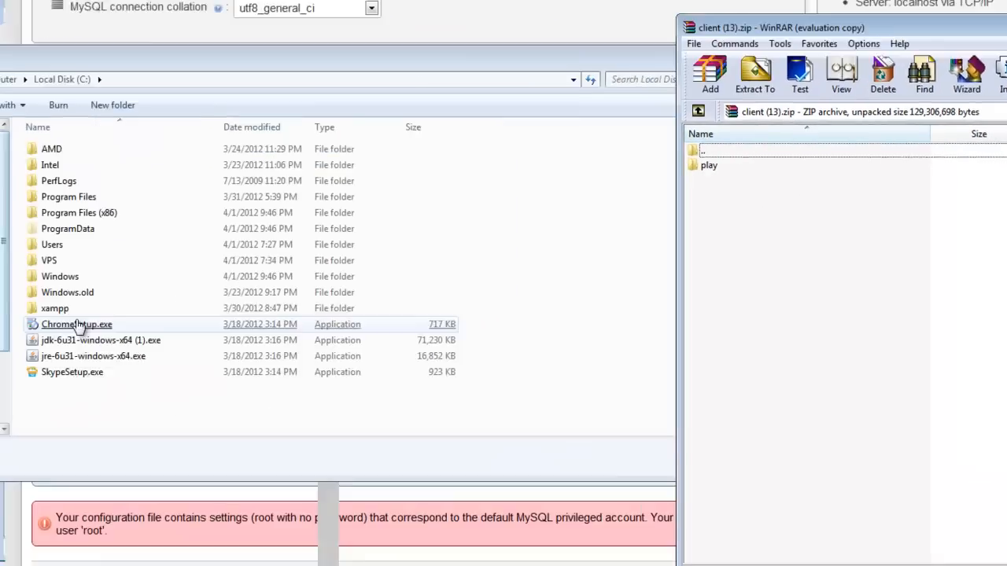
Step: Delete the play and unity folders and index.php from C:\xampp\htdocs
left_click(58, 309)
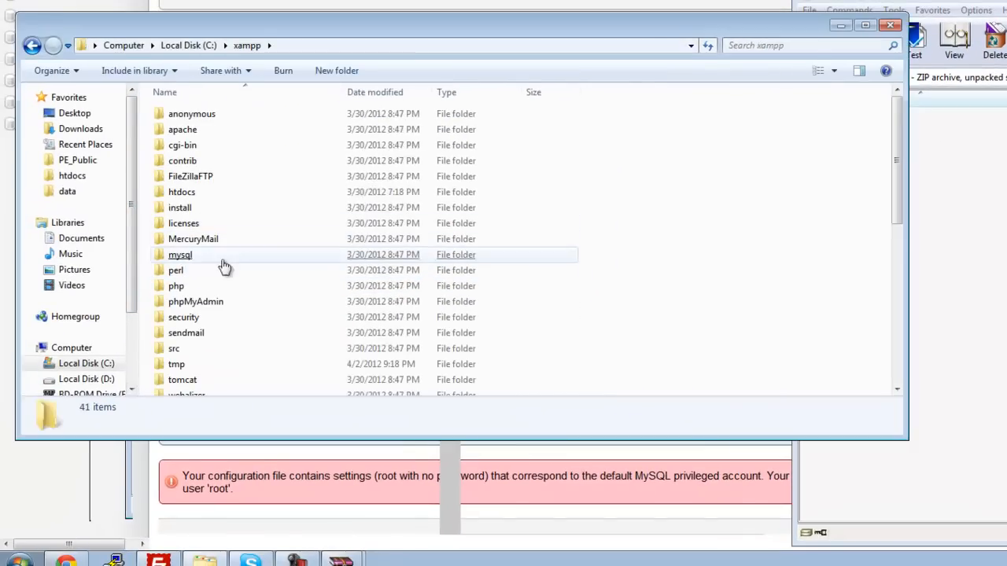
double_click(259, 192)
left_click_drag(283, 273, 174, 116)
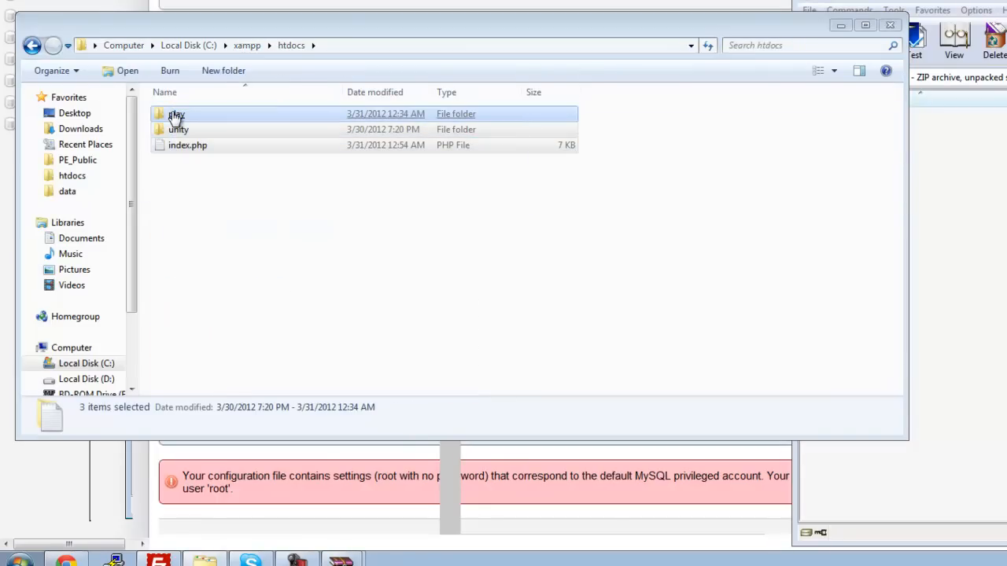
key("Delete")
Step: Extract the play folder from client (13).zip into C:\xampp\htdocs
left_click(949, 334)
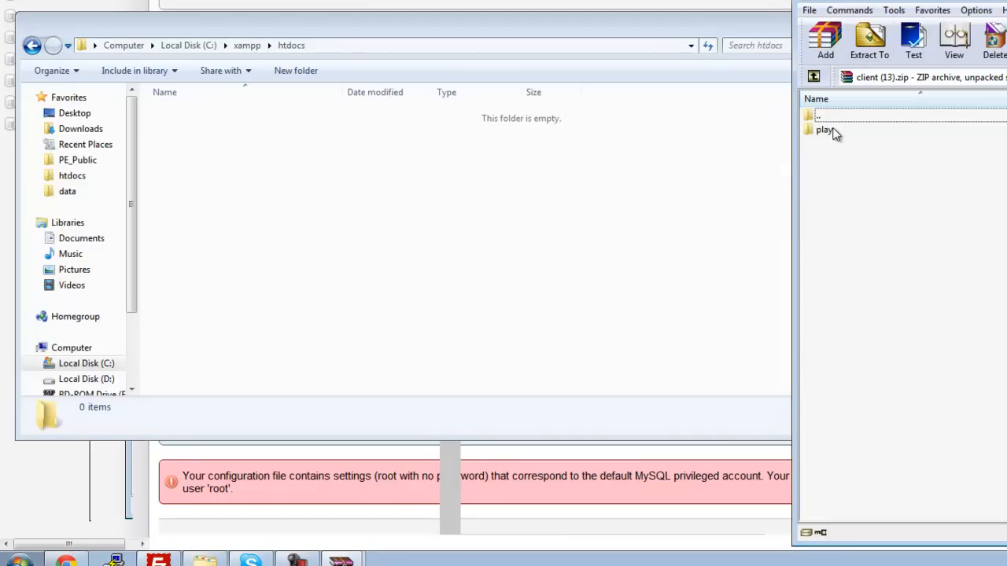
left_click(832, 132)
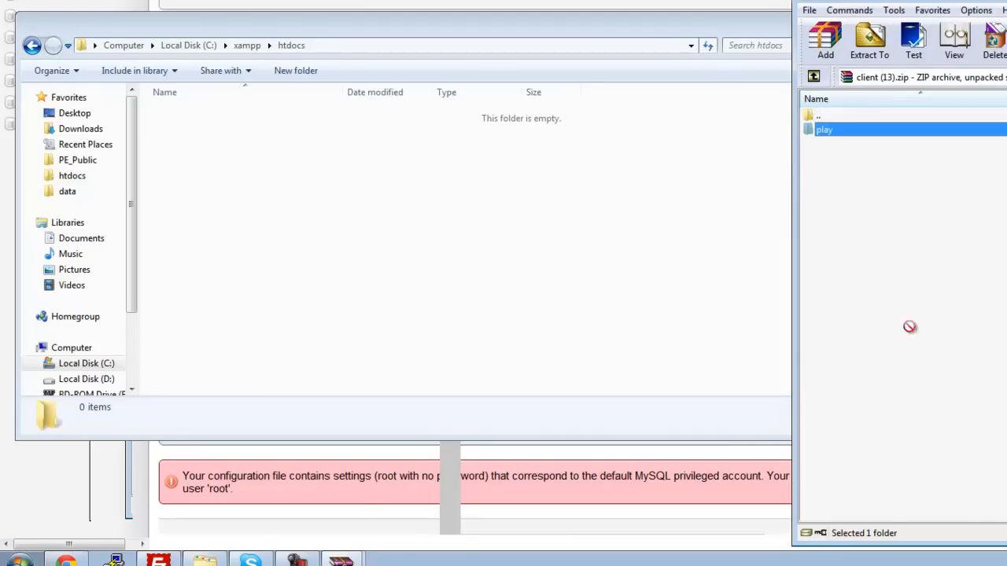
left_click(188, 45)
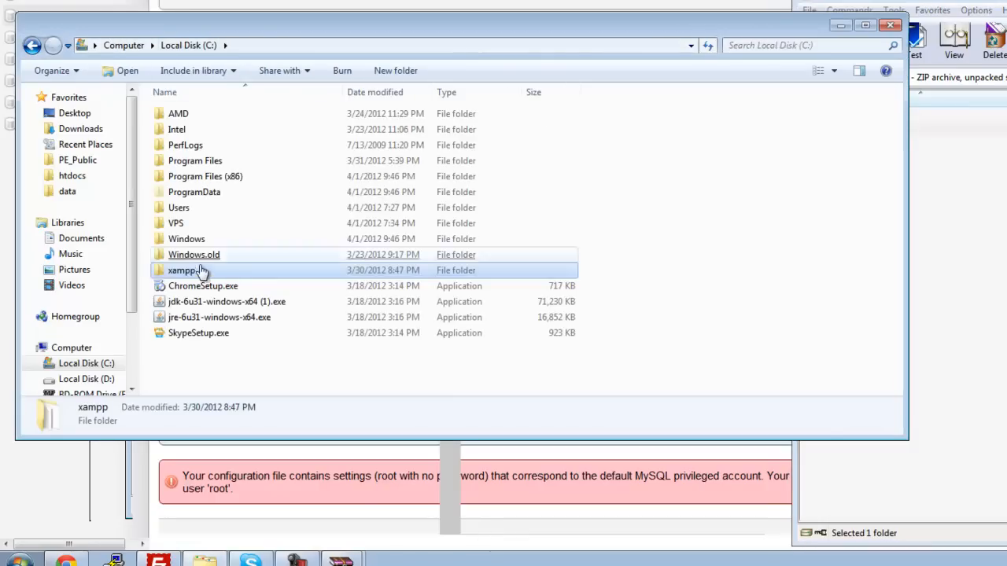
double_click(201, 262)
double_click(185, 192)
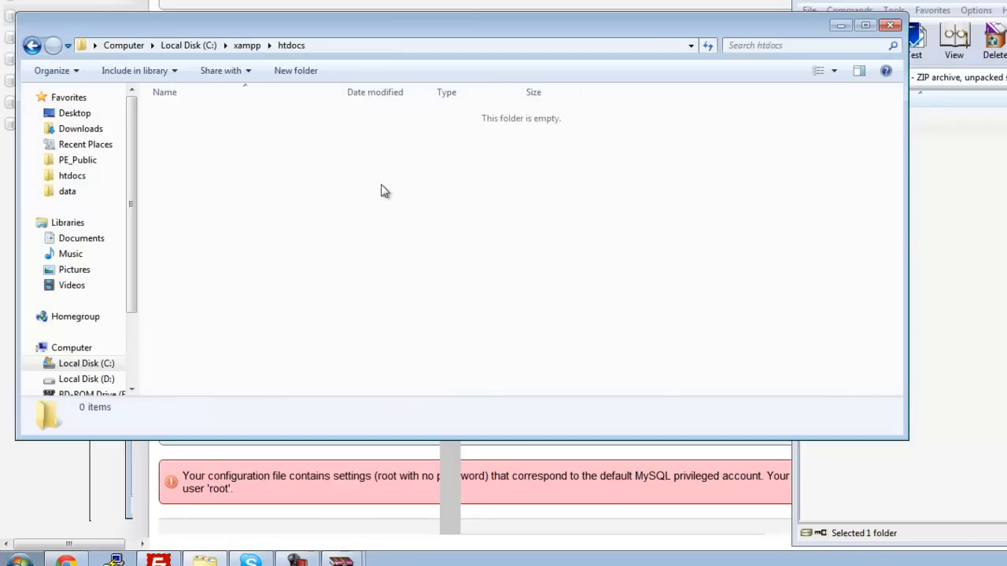
left_click(958, 268)
left_click_drag(855, 136, 375, 270)
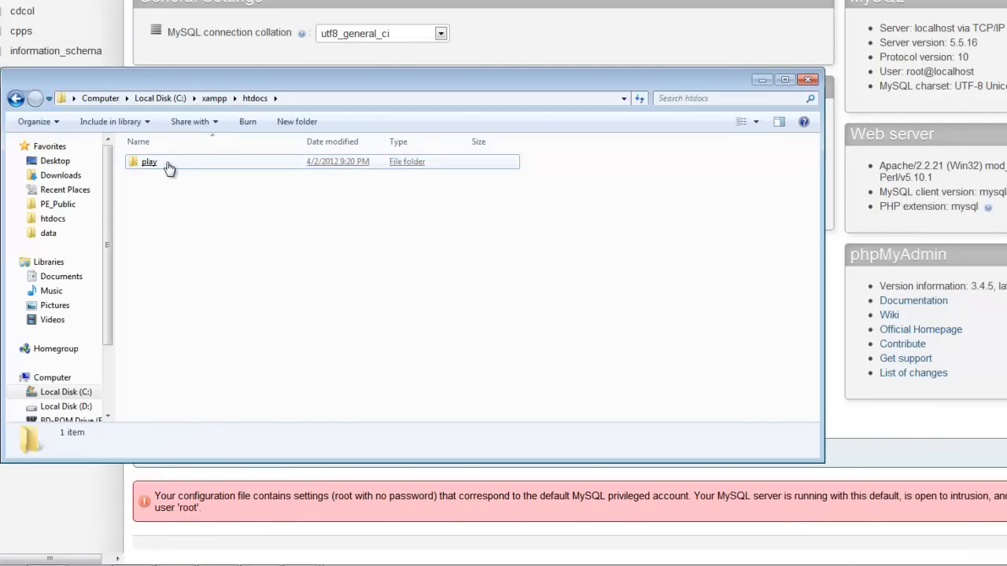
Step: Open the extracted play folder inside htdocs
double_click(164, 165)
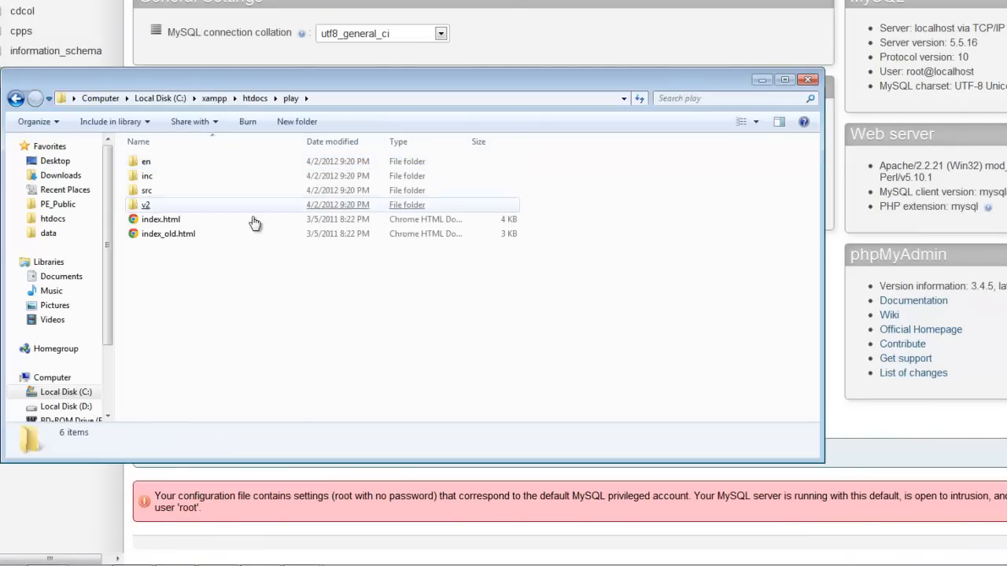
left_click(321, 235)
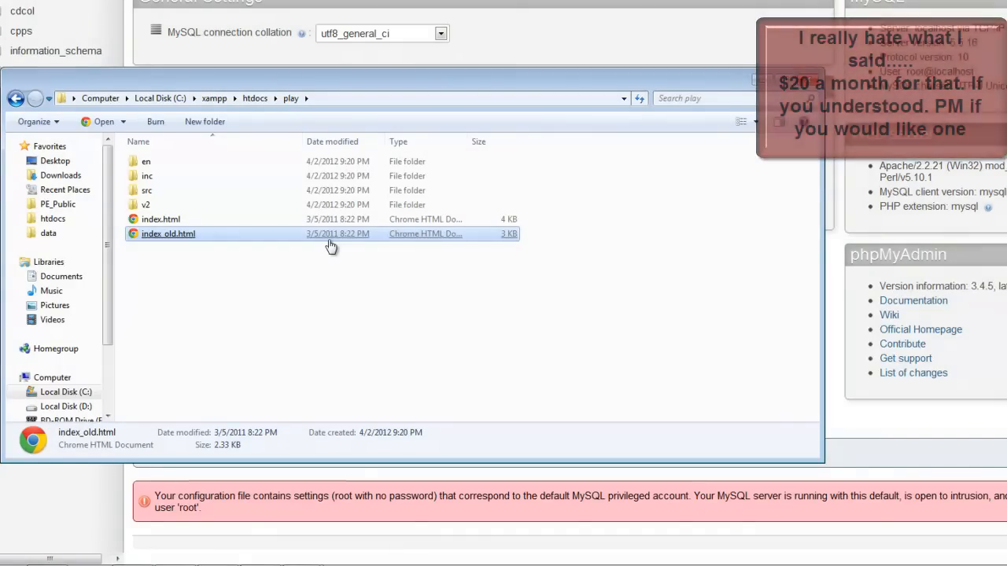
left_click(287, 346)
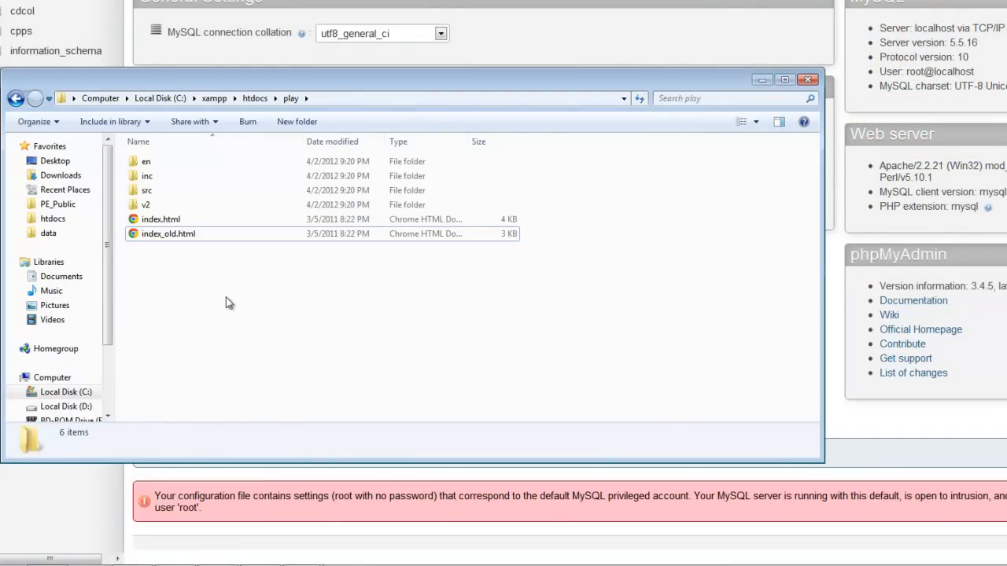
left_click(208, 246)
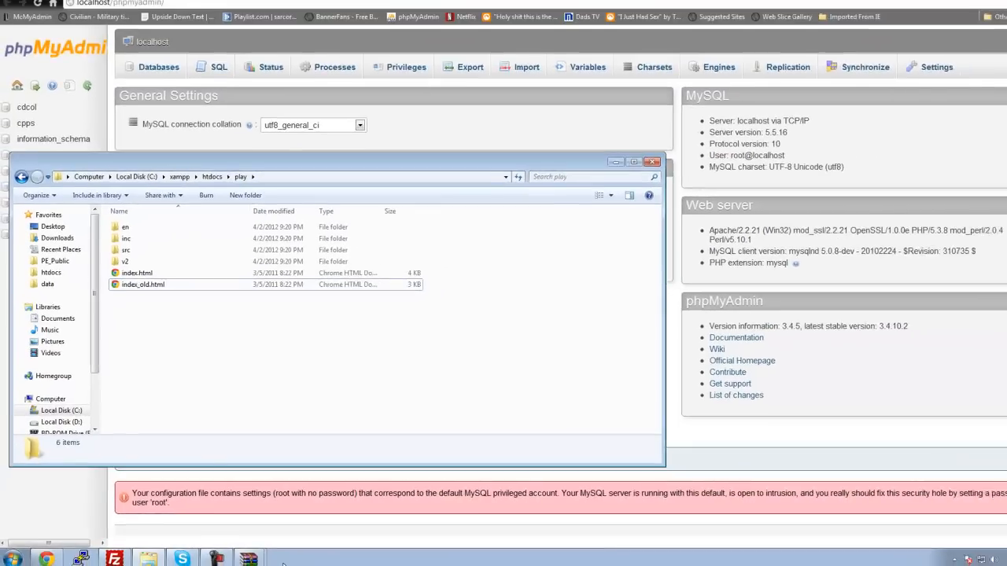
Step: Bring up the PE_Public (7).zip archive window and close it
mouse_move(248, 557)
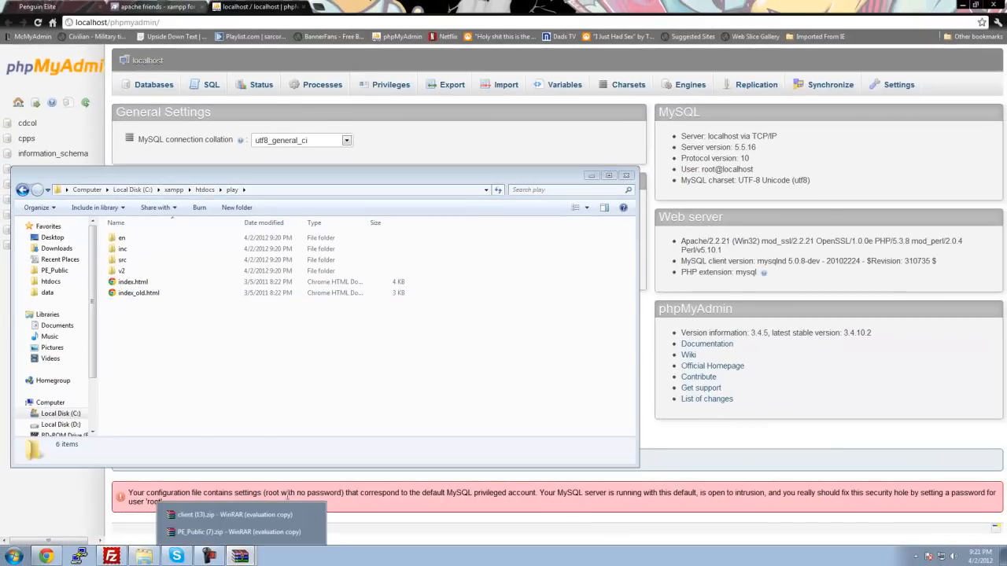
left_click(236, 534)
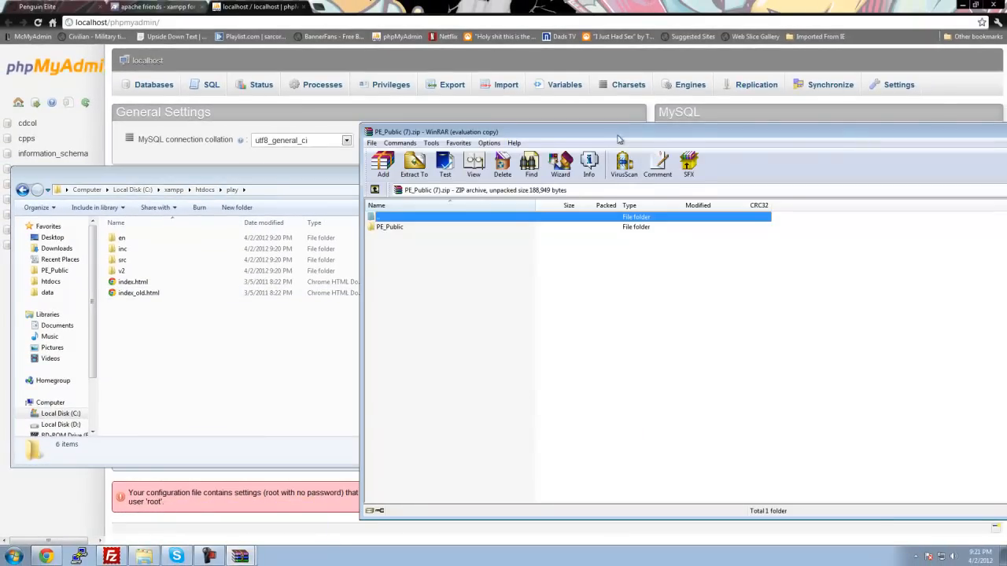
left_click_drag(618, 139, 481, 139)
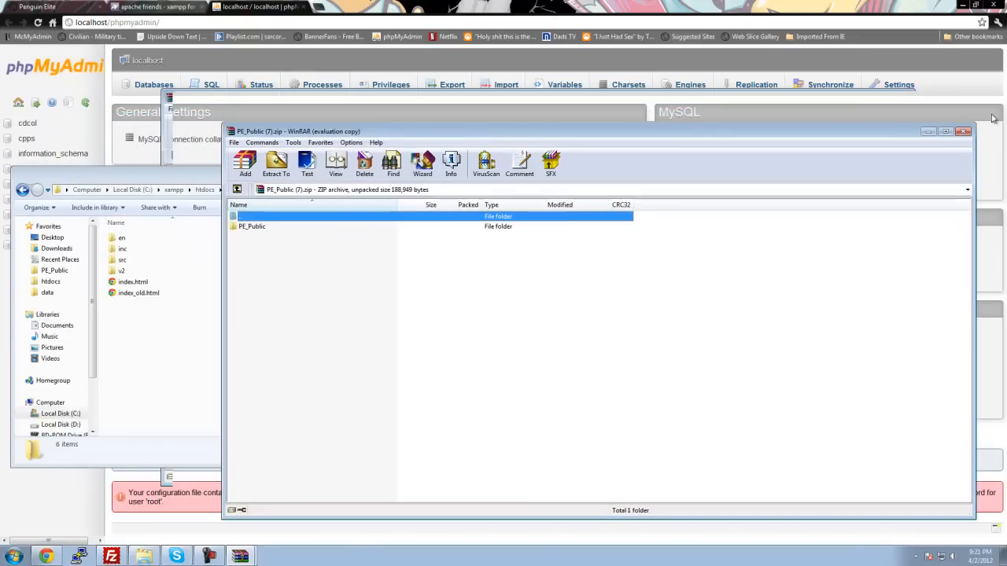
left_click(963, 132)
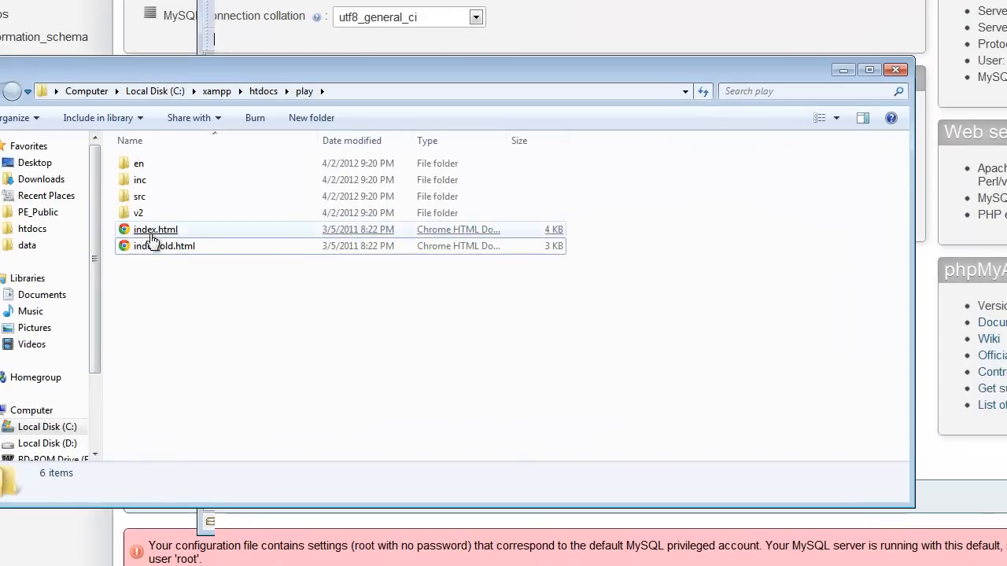
Step: Open index.html from the play folder for editing in Notepad++
right_click(153, 243)
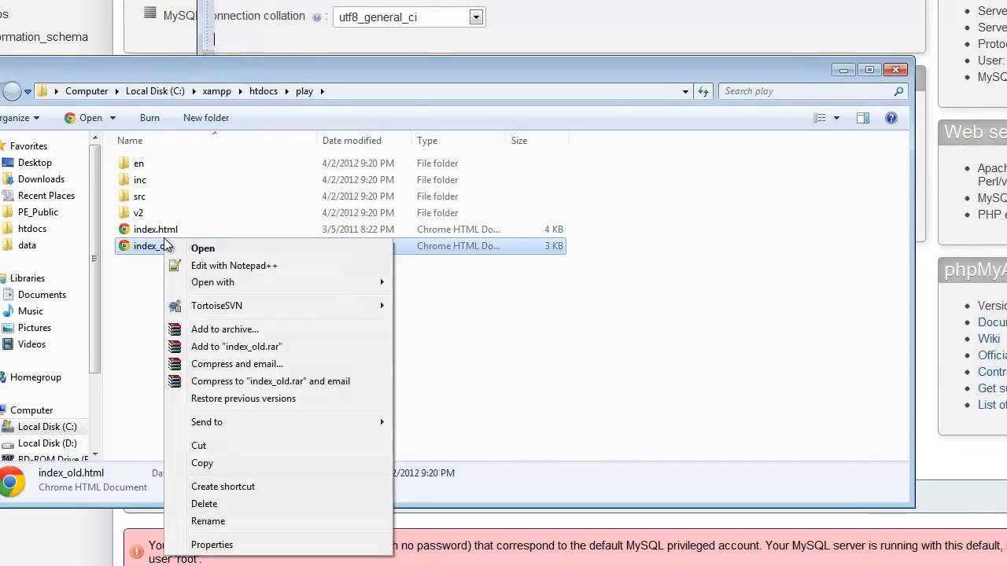
right_click(171, 229)
left_click(220, 256)
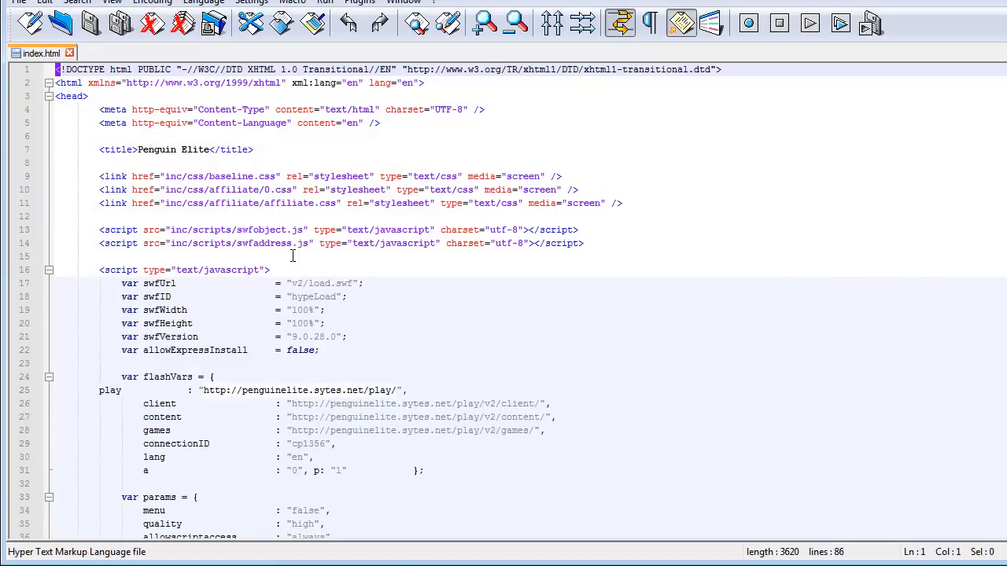
Step: Delete the inline JavaScript block containing the swfUrl, flashVars and swfobject.embedSWF code from the head of index.html
left_click(435, 360)
scroll(435, 360, "down", 5)
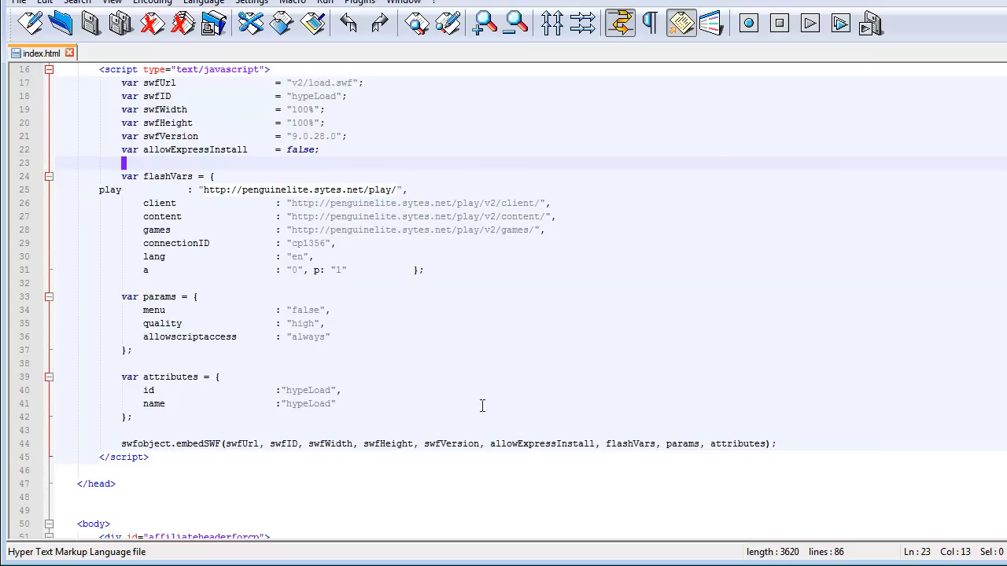
left_click_drag(800, 443, 165, 405)
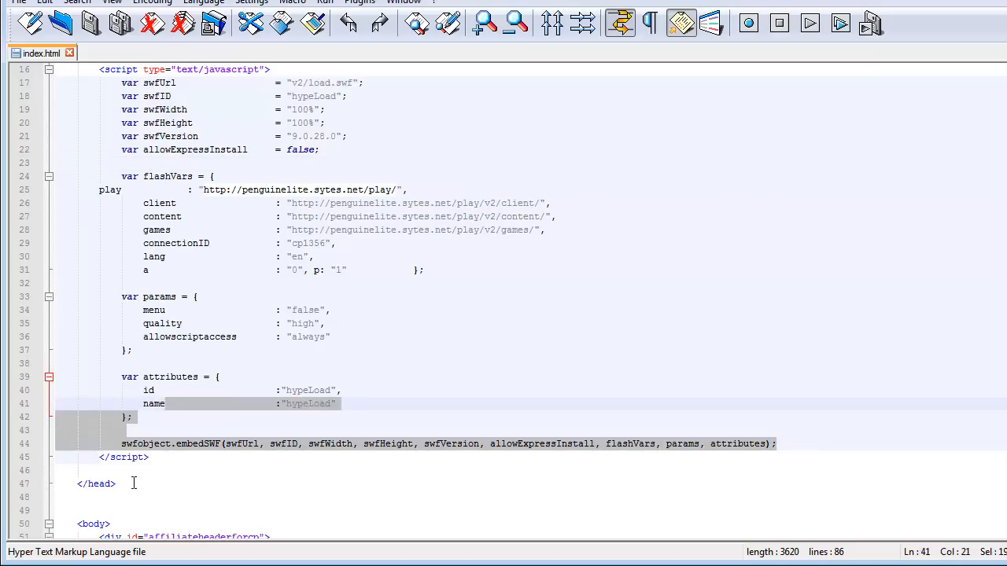
left_click(137, 472)
scroll(225, 458, "up", 1)
scroll(176, 512, "down", 1)
left_click_drag(160, 458, 110, 58)
left_click_drag(58, 163, 59, 270)
key("BackSpace")
key("BackSpace")
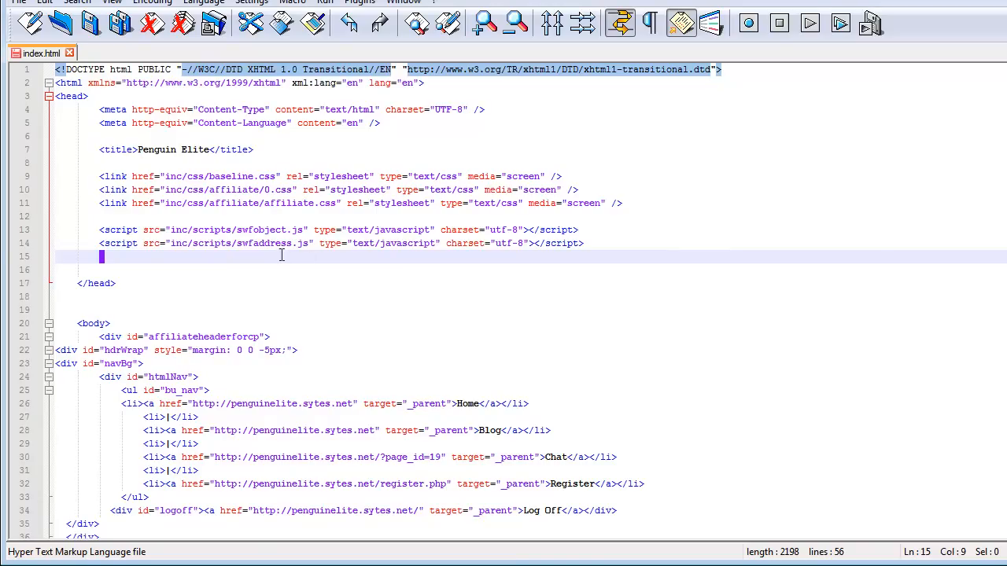
Step: Delete the text "Penguin Elite requires the Adobe Flash Player." from the hypeLoad div
left_click_drag(621, 253, 63, 203)
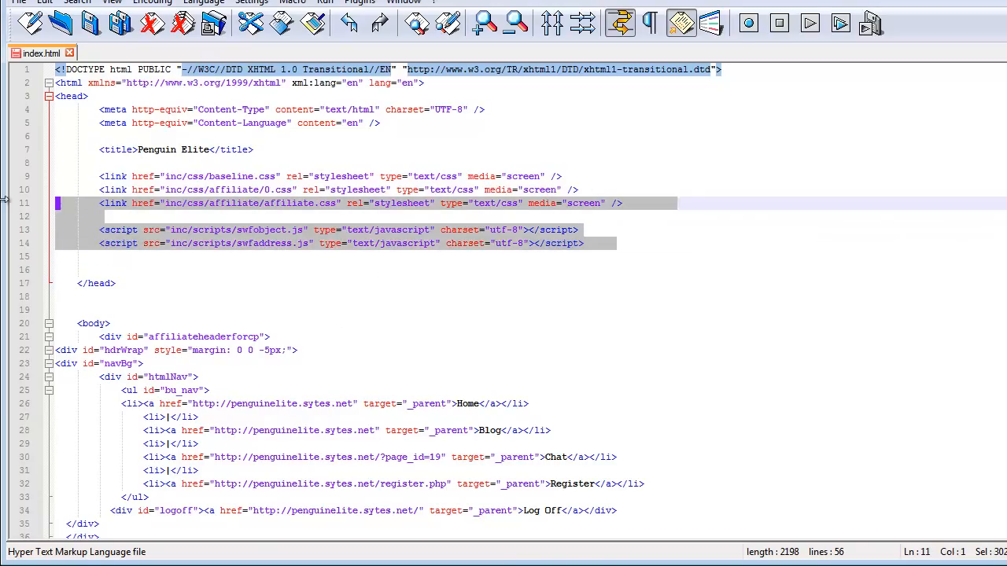
left_click(519, 274)
scroll(487, 393, "down", 4)
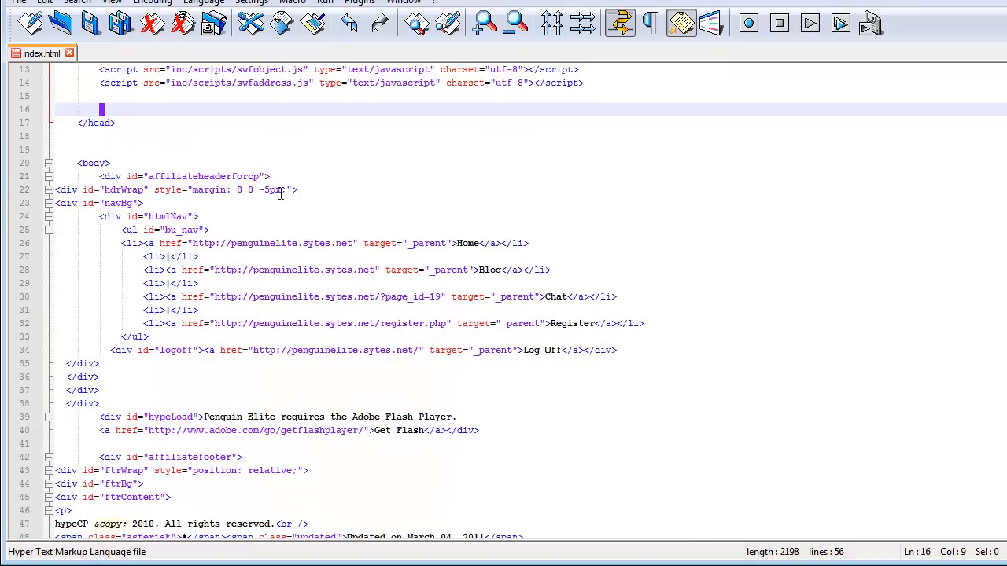
scroll(446, 314, "down", 2)
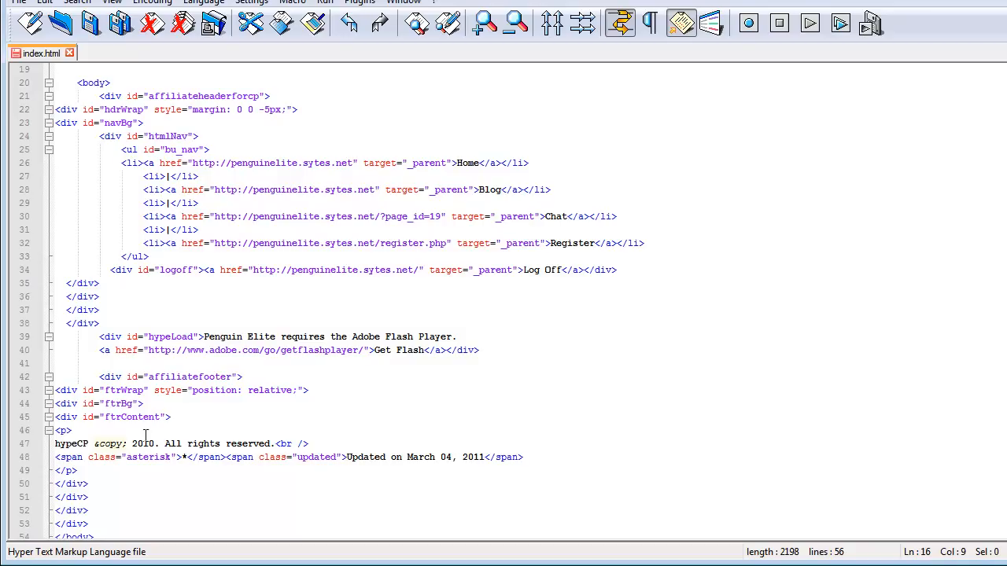
left_click_drag(476, 351, 98, 337)
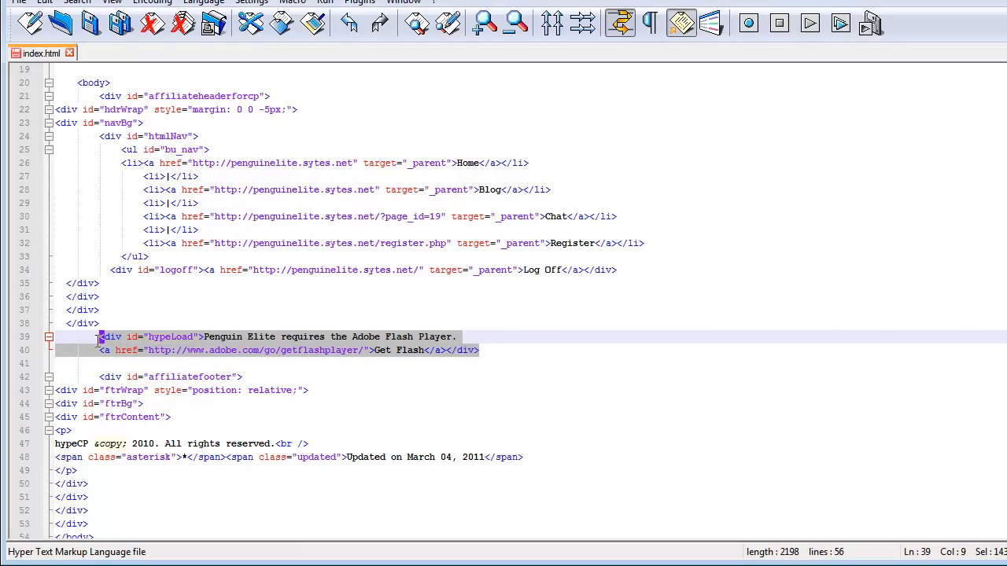
left_click(279, 336)
left_click_drag(204, 337, 459, 336)
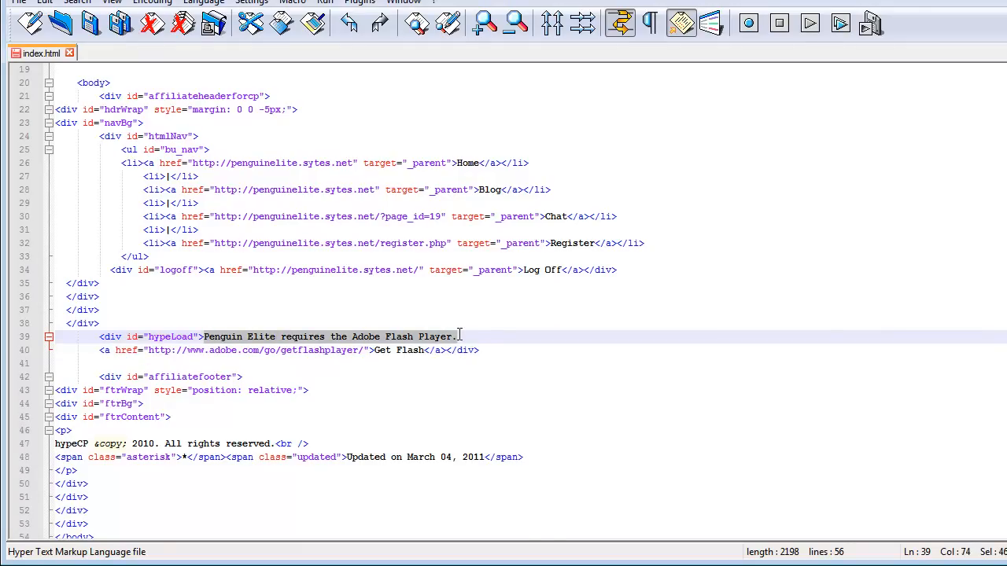
key("Delete")
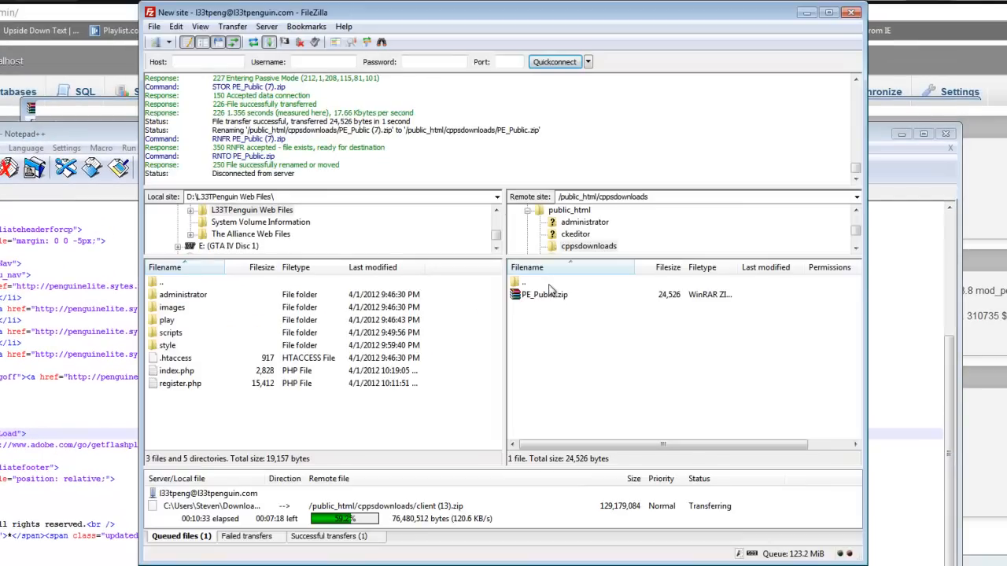
double_click(550, 282)
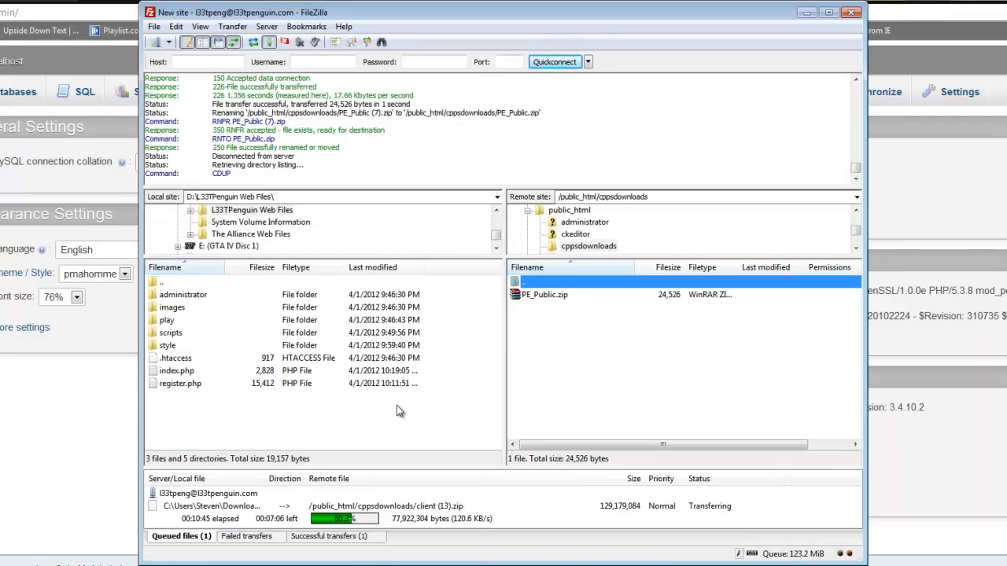
right_click(463, 517)
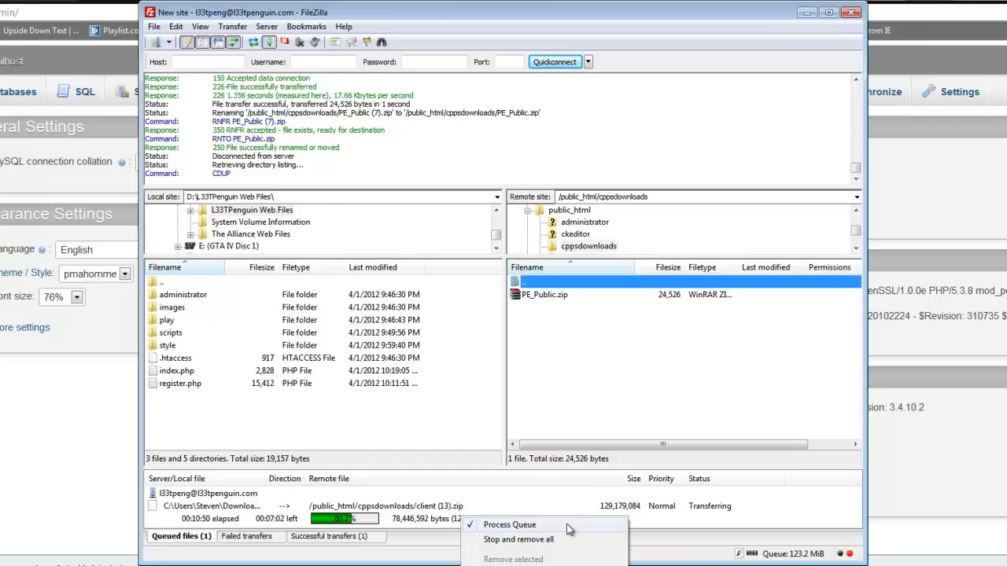
mouse_move(557, 565)
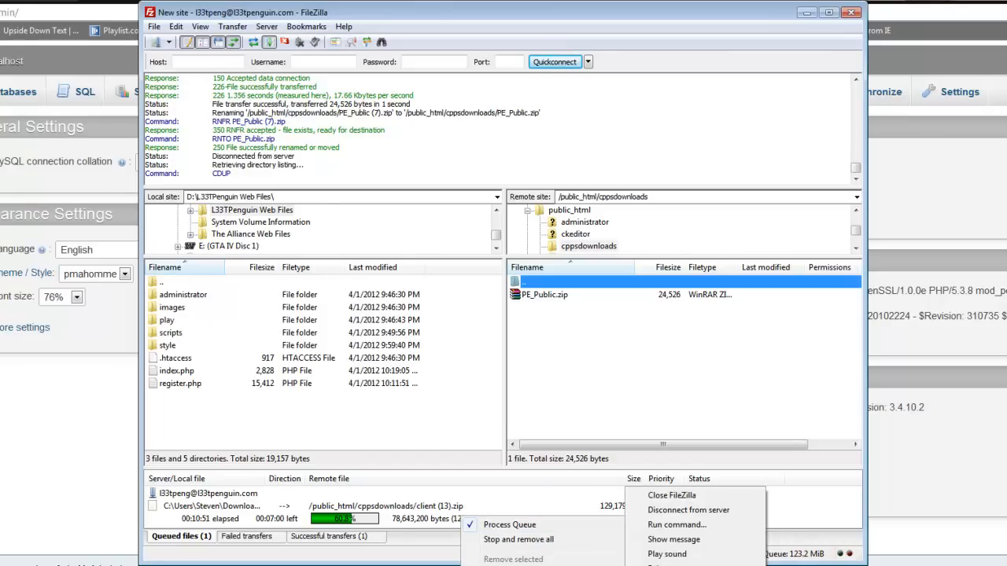
left_click(581, 346)
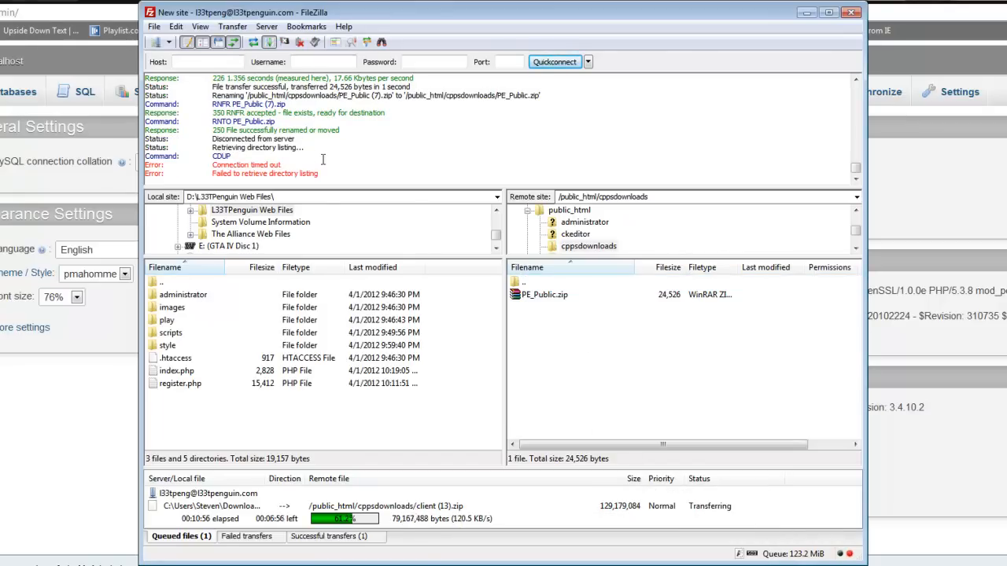
Step: In FileZilla, go up to the remote public_html folder, enter play and open its index.html for editing
double_click(599, 285)
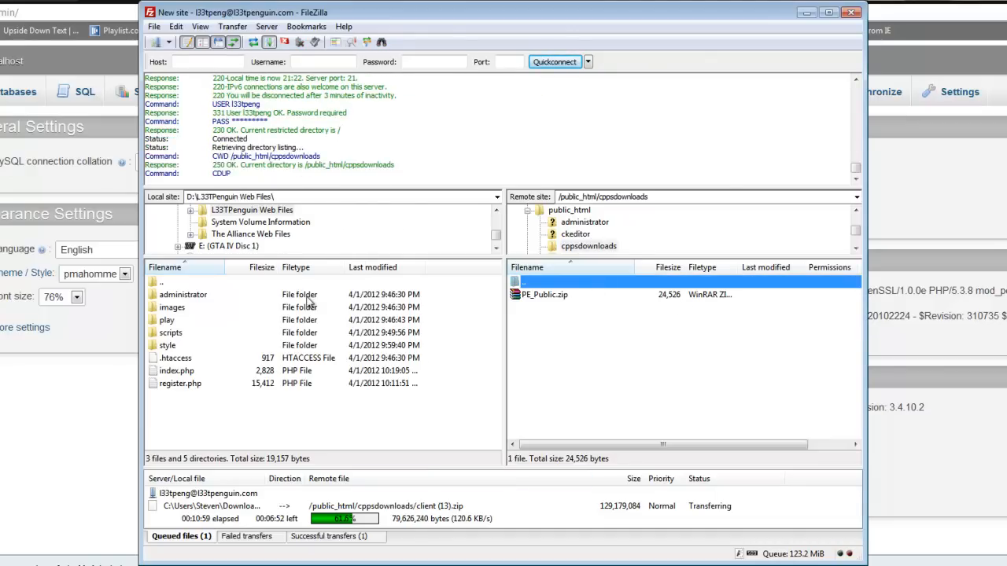
left_click_drag(344, 190, 344, 110)
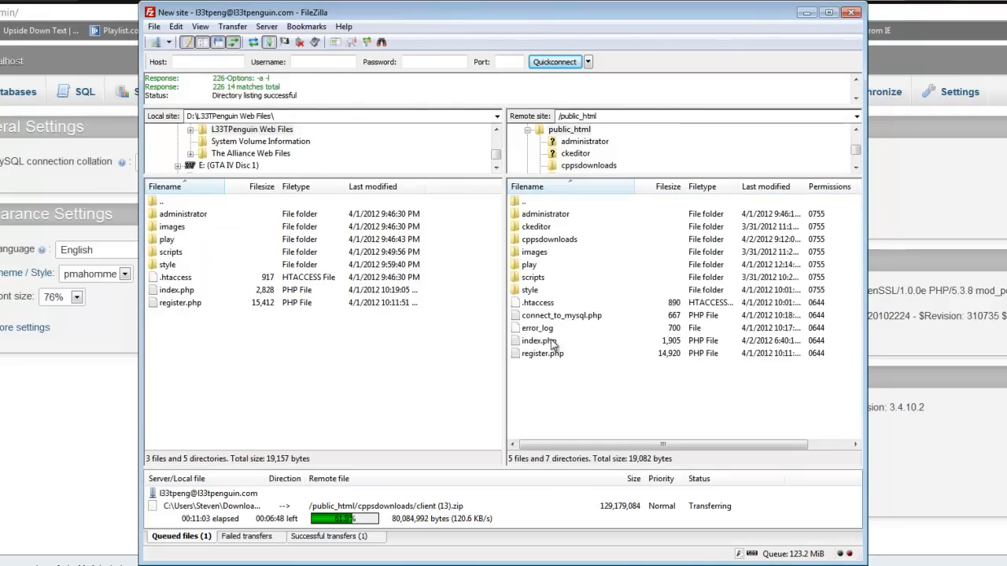
double_click(542, 267)
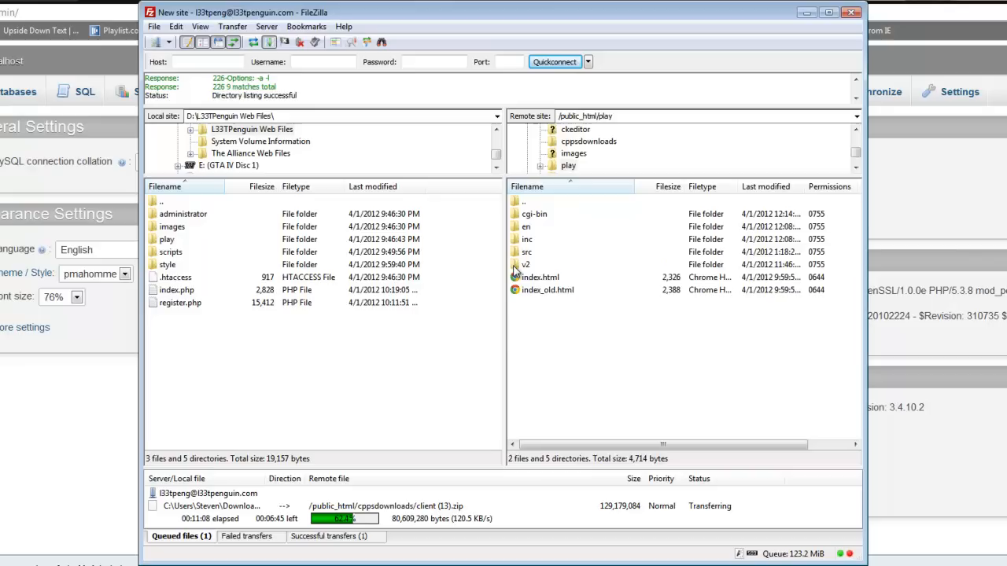
right_click(556, 278)
left_click(605, 322)
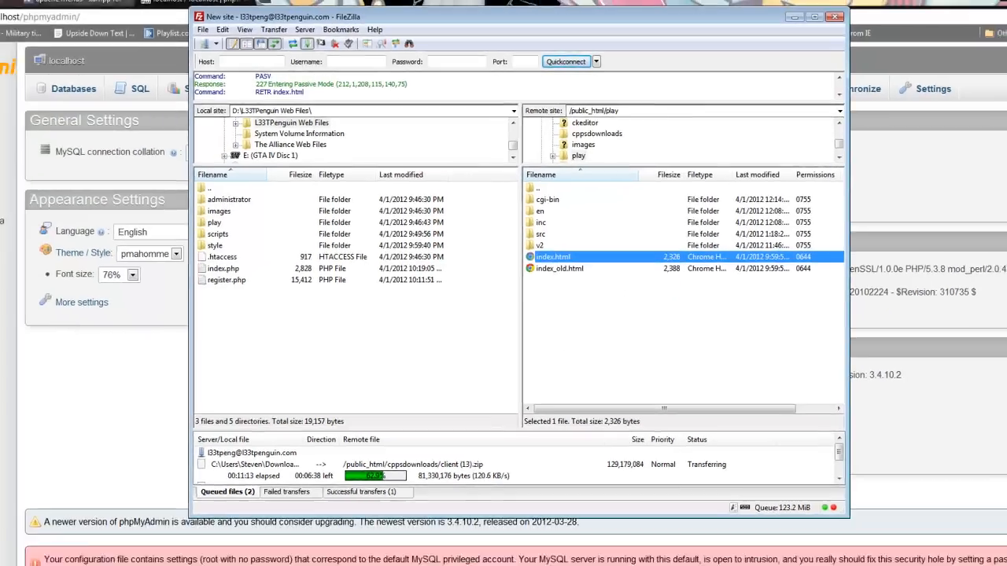
Step: Switch to Notepad++ and copy the full embed tag for load.swf from the downloaded index.html
left_click(273, 556)
left_click(276, 338)
scroll(285, 313, "down", 4)
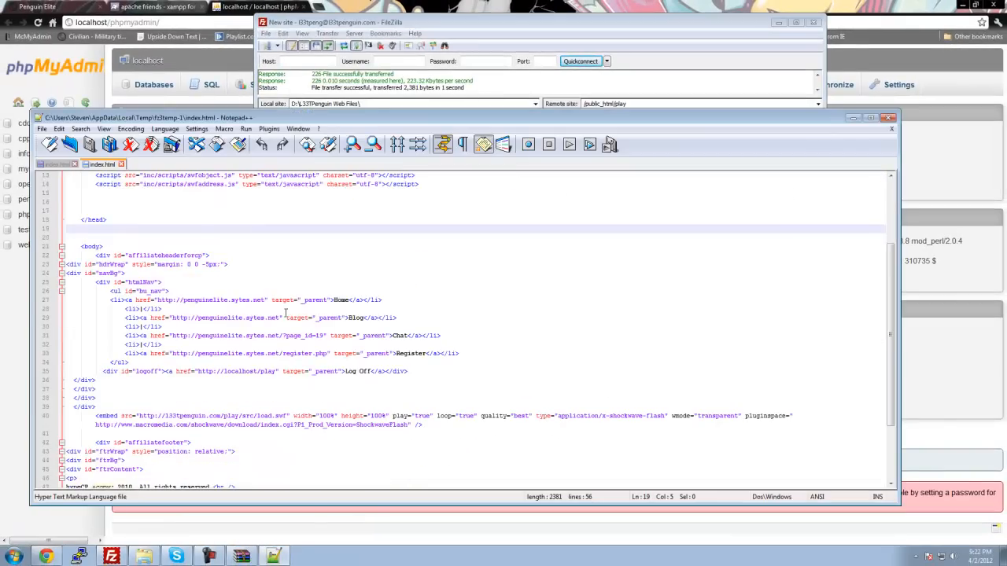
scroll(297, 335, "down", 4)
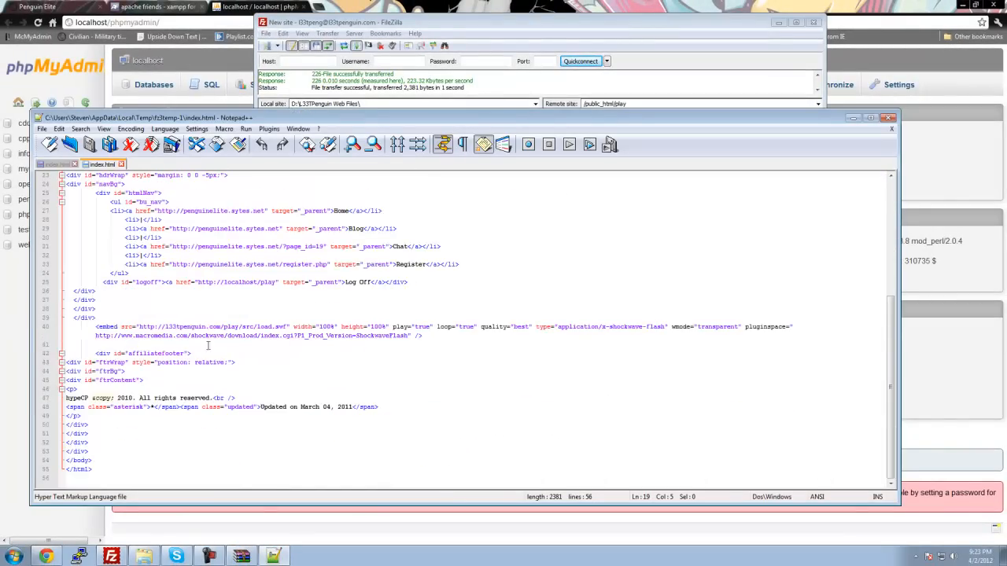
left_click_drag(95, 327, 172, 340)
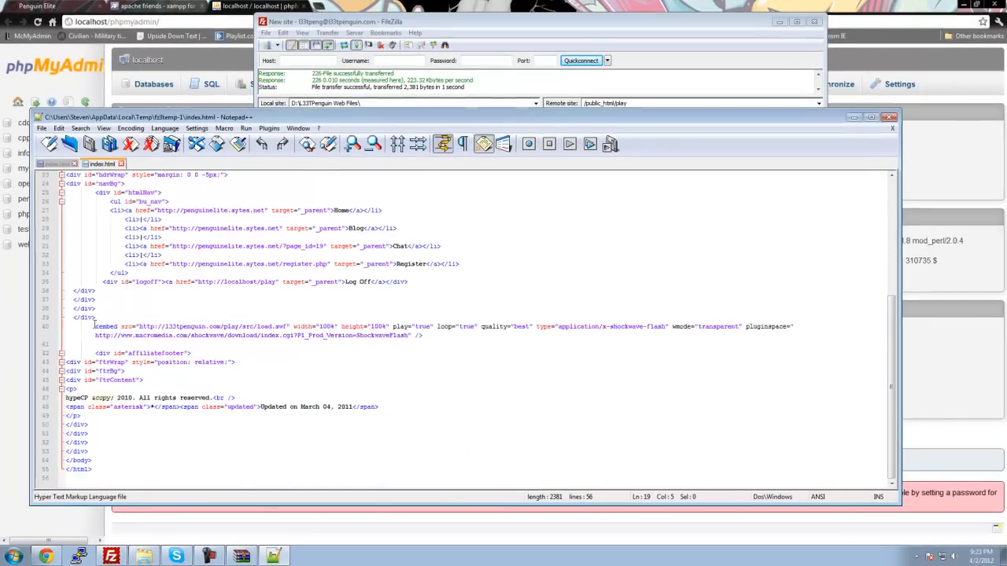
left_click_drag(154, 291, 506, 290)
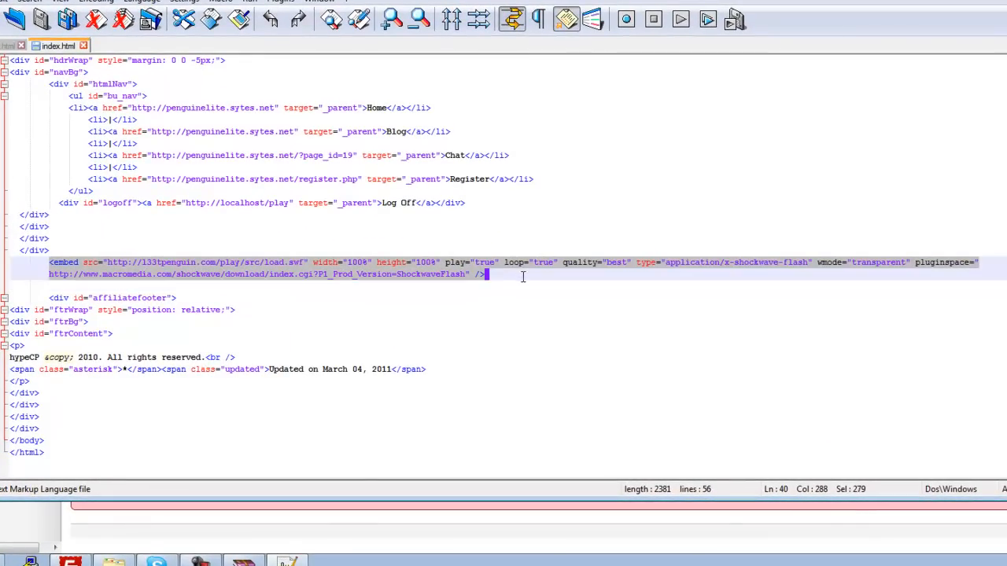
right_click(486, 281)
left_click(531, 301)
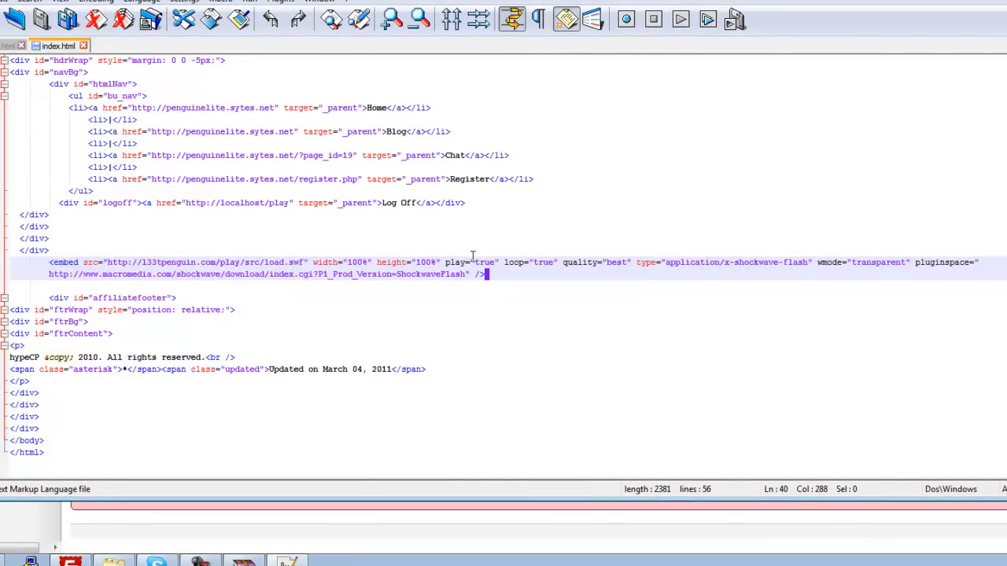
left_click_drag(498, 273, 20, 263)
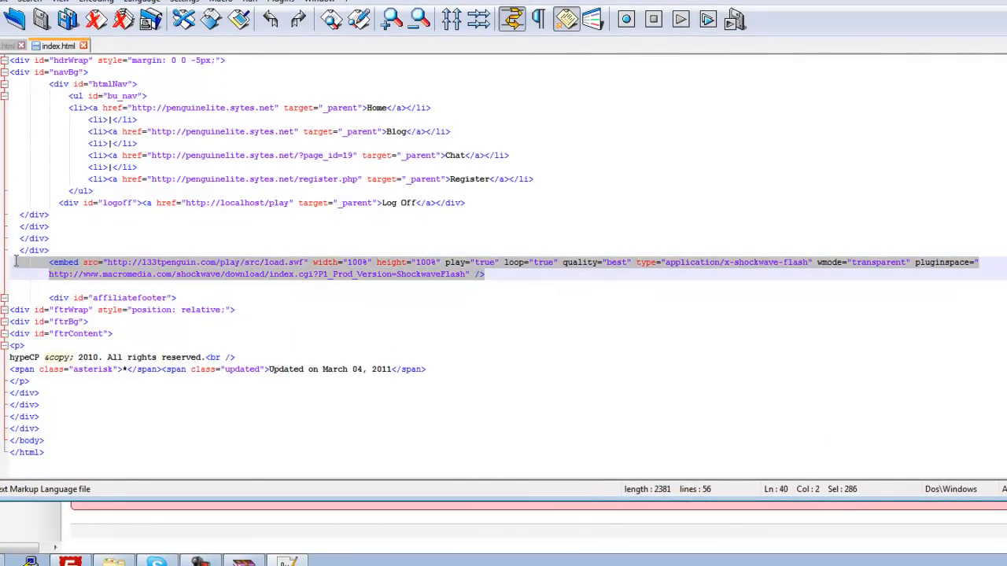
right_click(96, 272)
left_click(156, 304)
Step: Replace the hypeLoad div and its Get Flash link in the local index.html with the copied embed tag
key("ctrl+Tab")
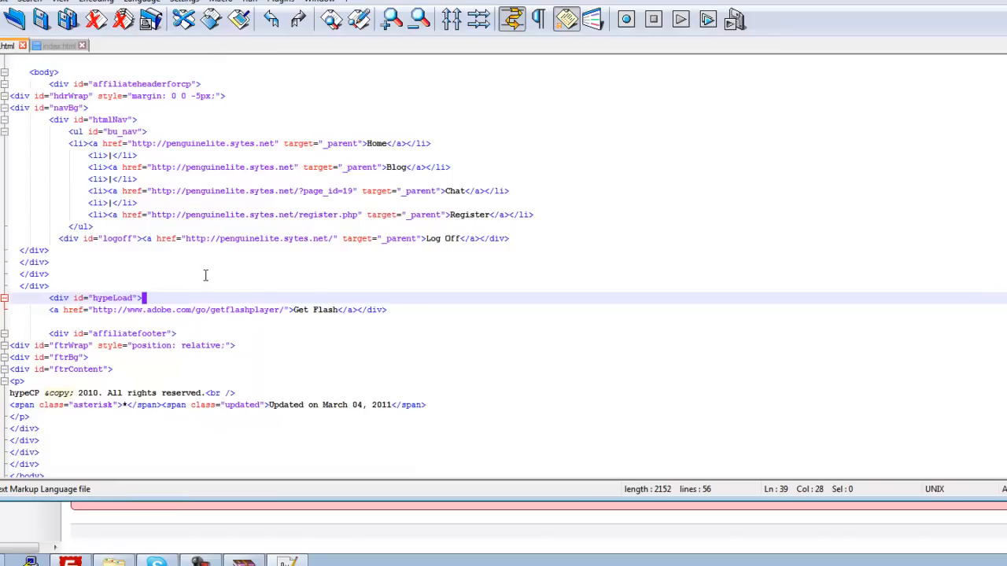
left_click_drag(50, 298, 408, 308)
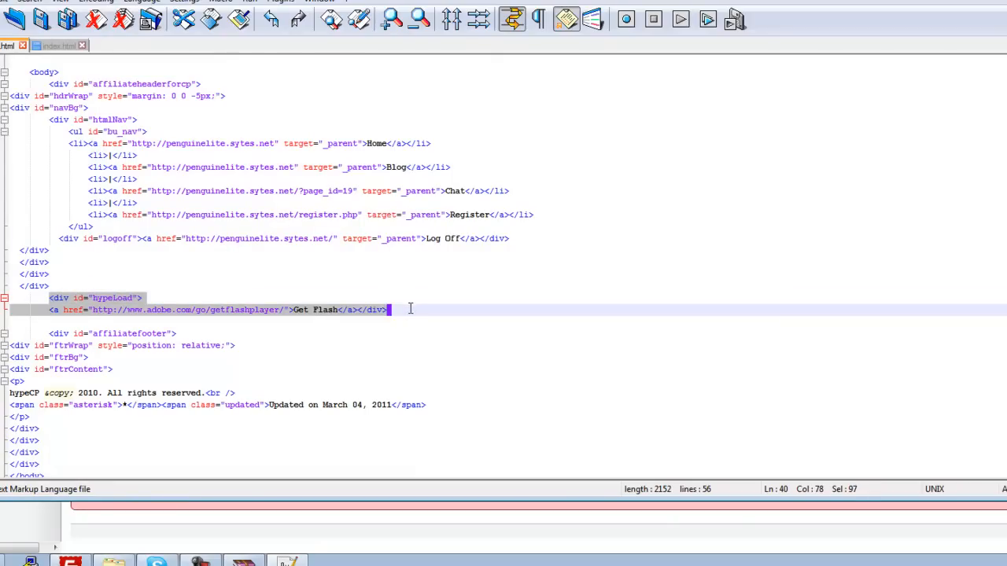
key("ctrl+v")
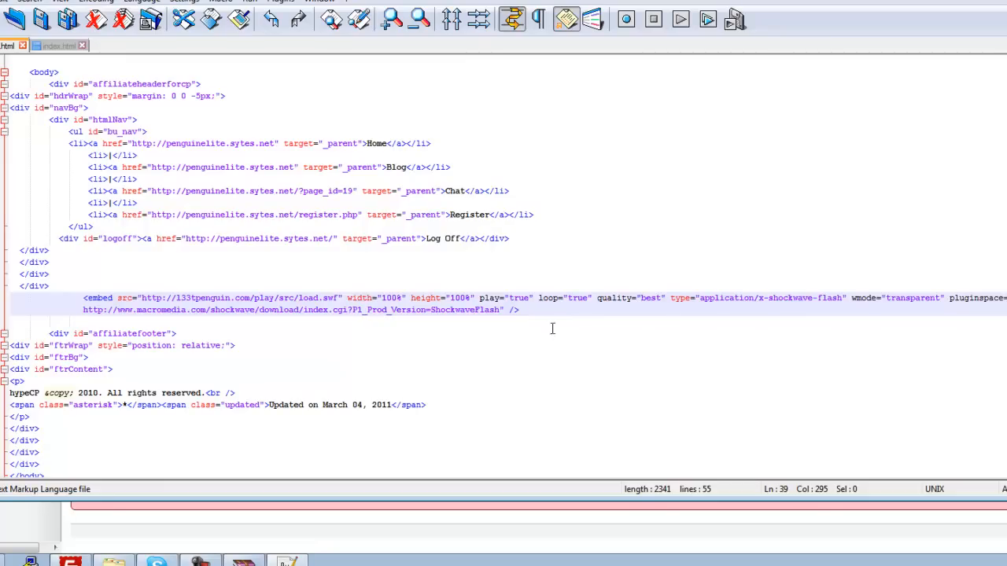
Step: Prepare a find-and-replace using the Log Off link's address as search text and localhost/play as the replacement
mouse_move(333, 238)
left_mouse_down()
mouse_move(173, 229)
mouse_move(340, 242)
left_mouse_up()
left_click(263, 247)
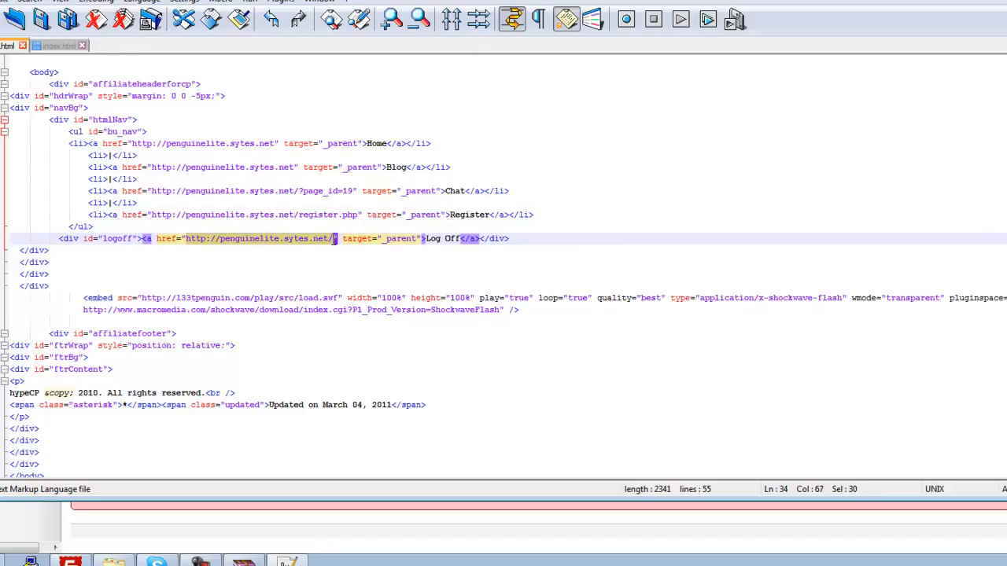
key("ctrl+f")
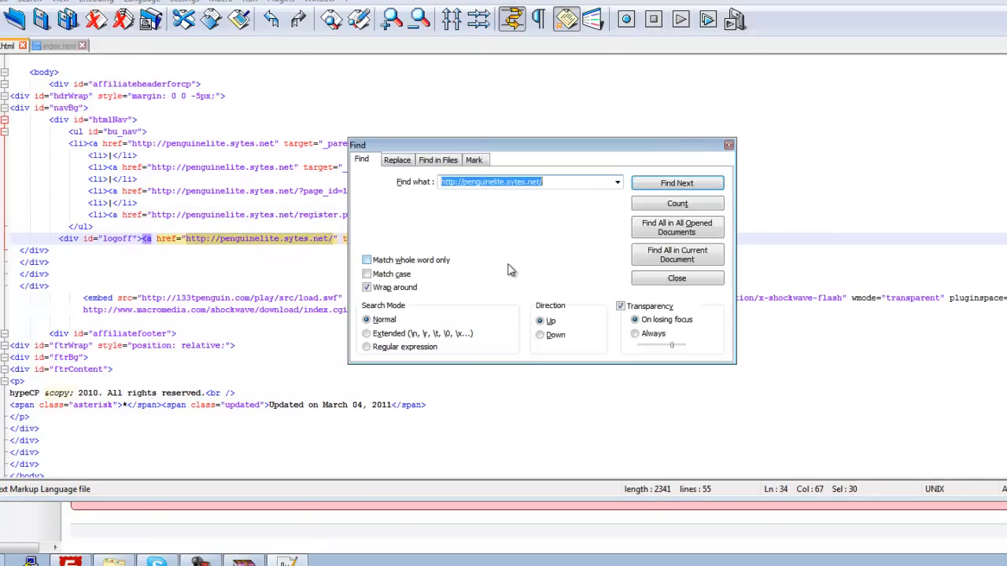
left_click(386, 165)
key("Tab")
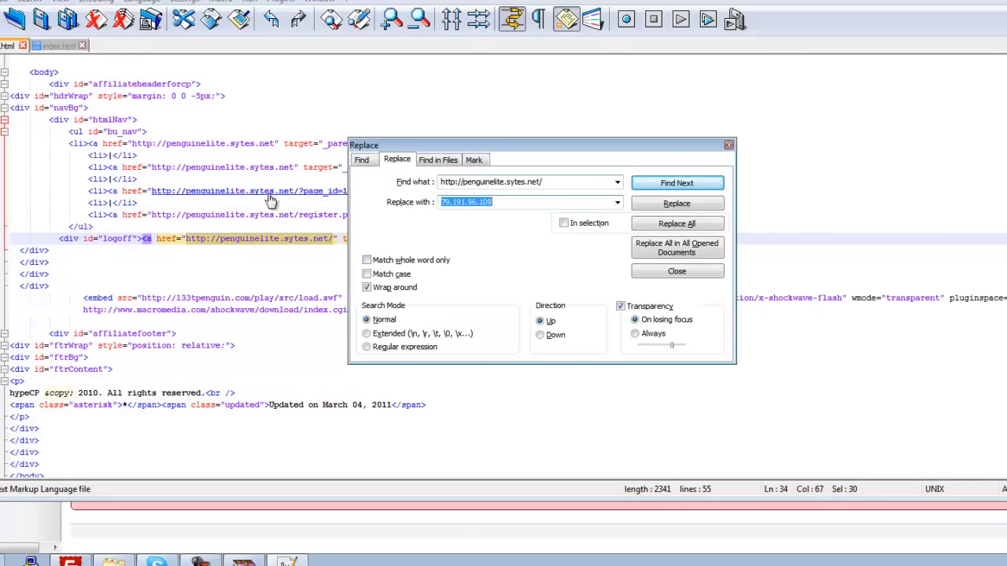
type("localhost/play")
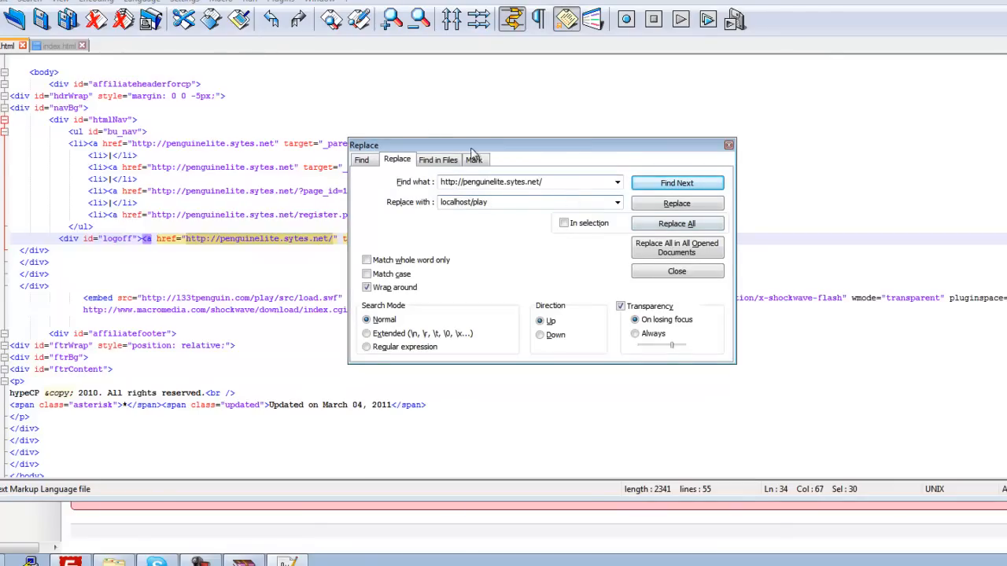
double_click(591, 183)
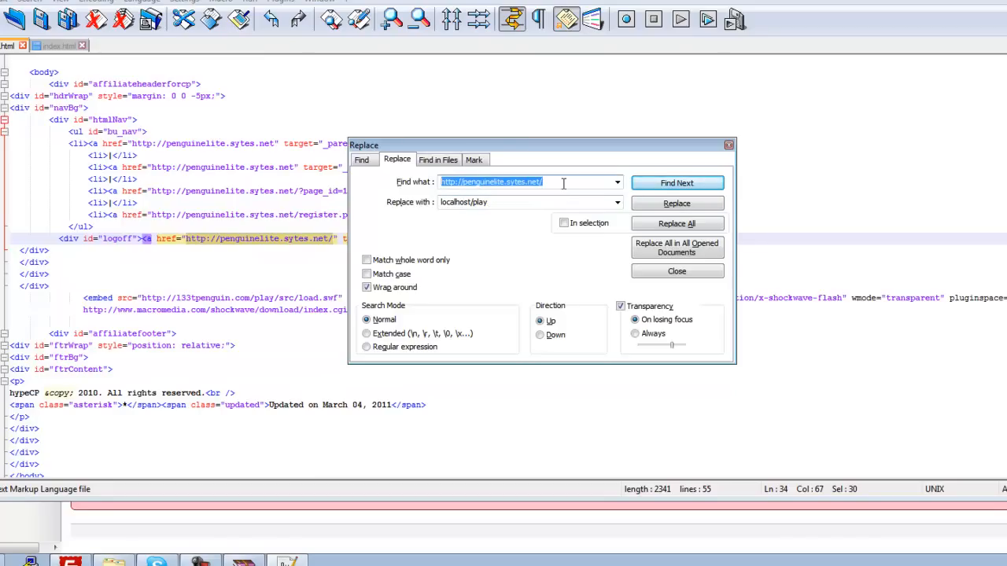
left_click(563, 183)
left_click_drag(524, 152, 763, 121)
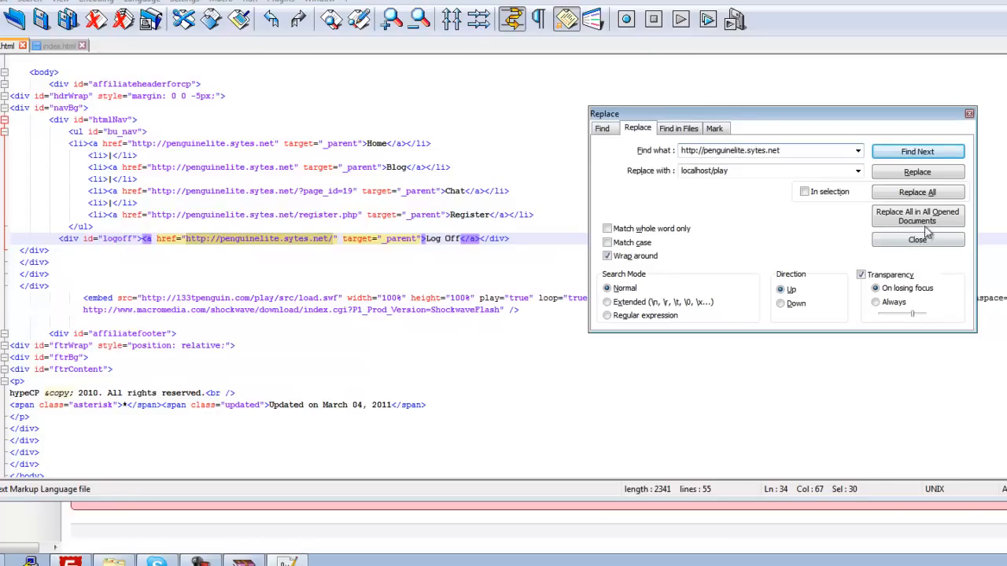
left_click(917, 193)
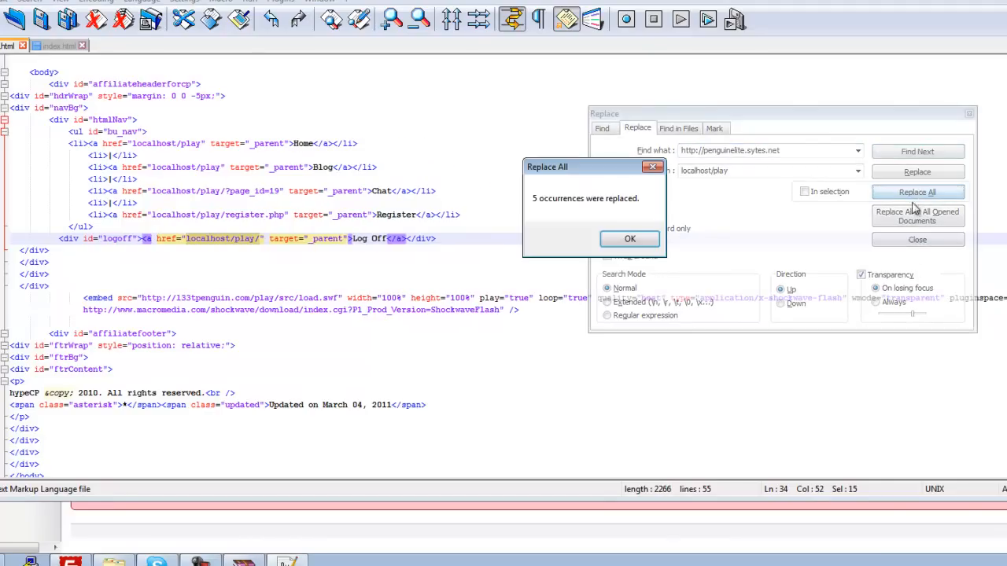
left_click(641, 245)
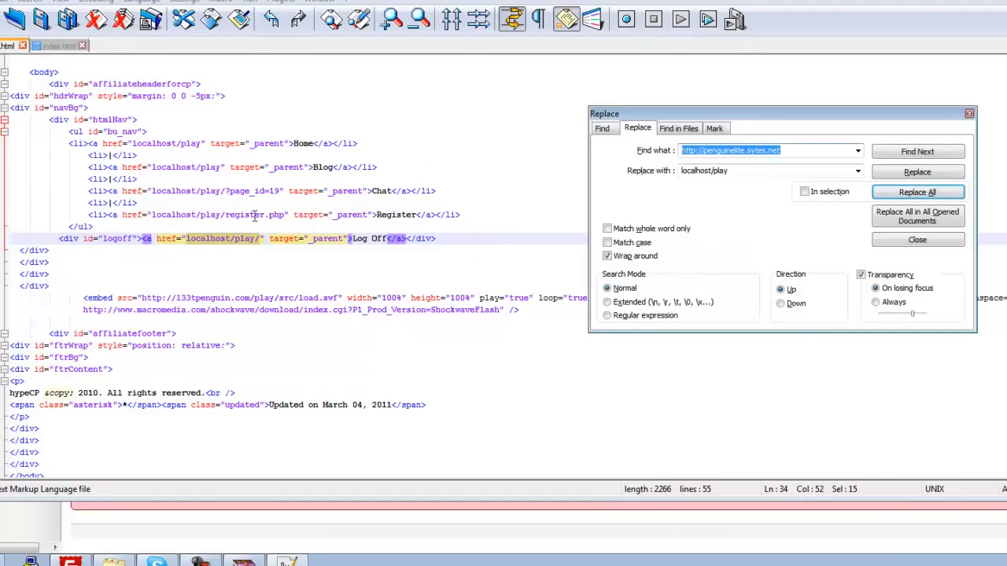
left_click(241, 194)
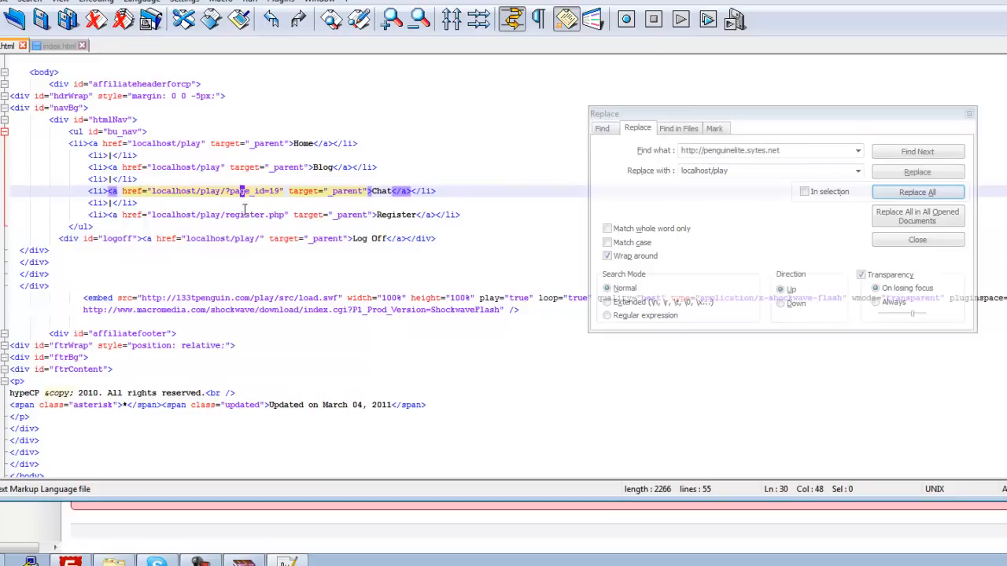
left_click(246, 216)
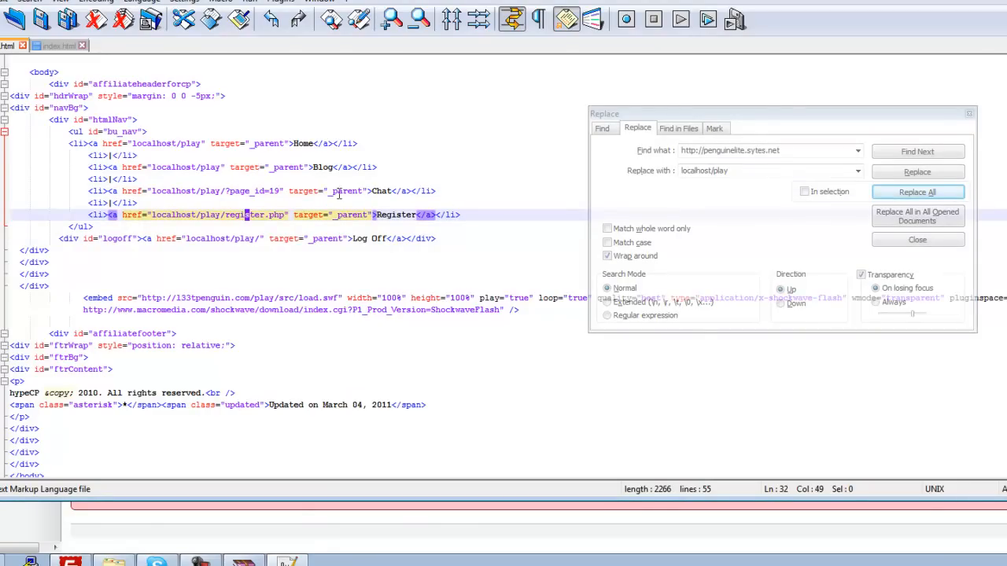
Step: Delete the Chat link's list item from the navigation of the local index.html and close the Replace dialog
left_click_drag(443, 191, 69, 193)
key("Delete")
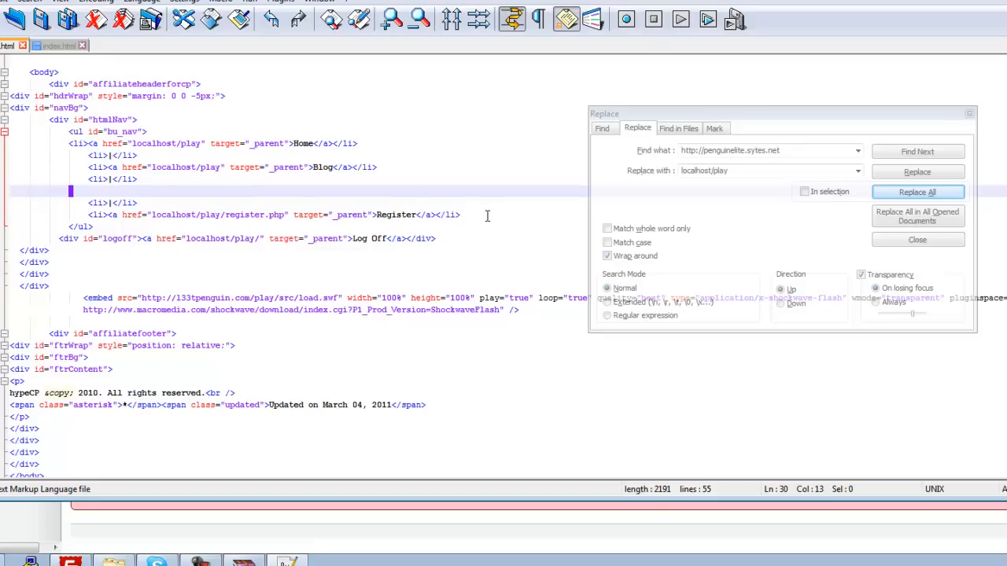
left_click(353, 216)
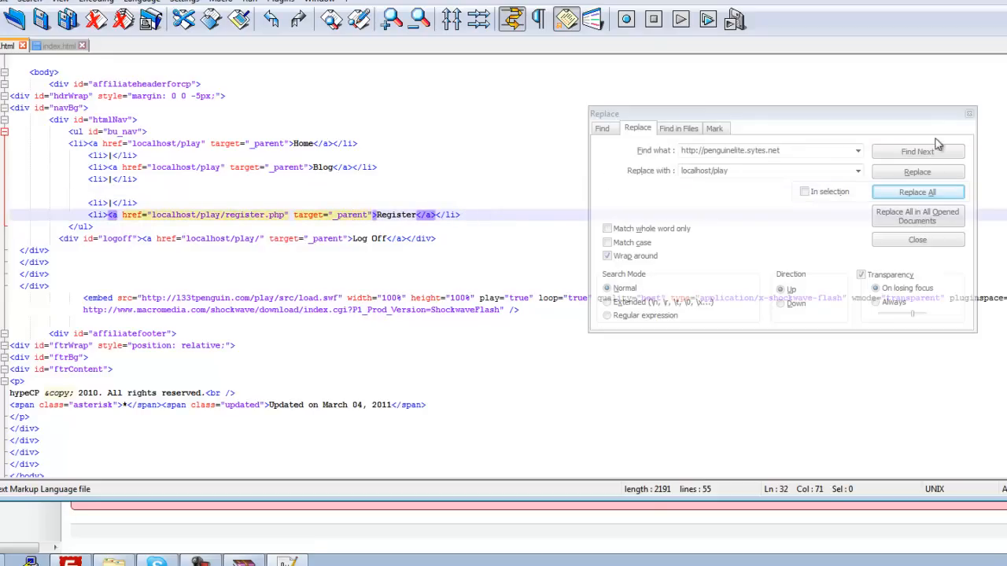
left_click(970, 116)
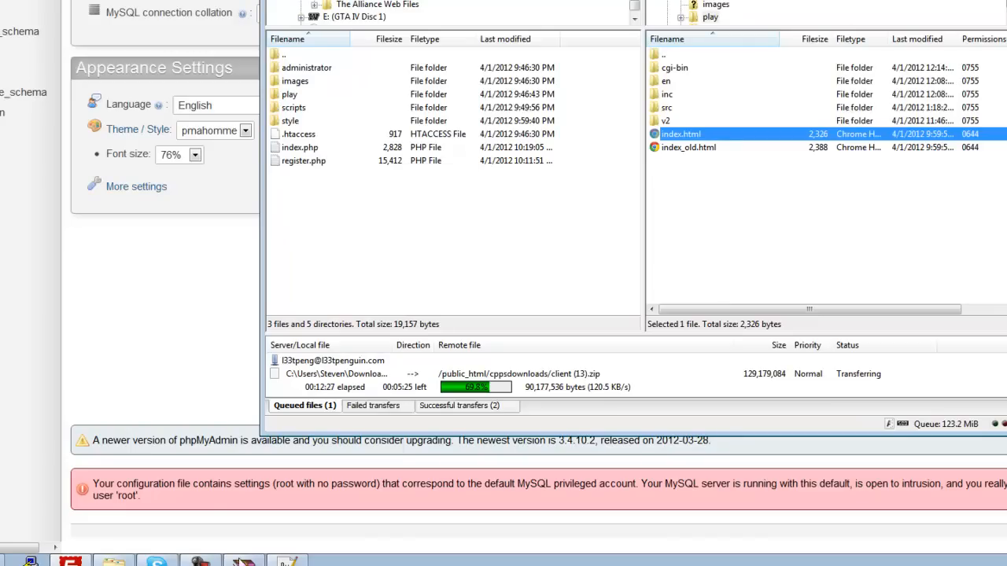
Step: Save the edited page as index.html in the play folder inside htdocs, overwriting the existing file
left_click(255, 563)
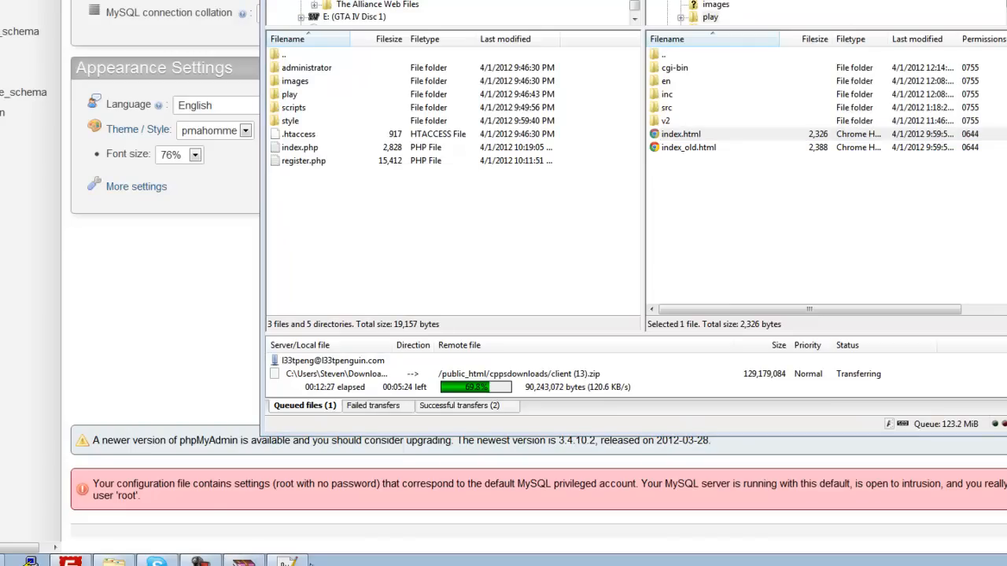
left_click(287, 561)
left_click(112, 271)
left_click(0, 1)
left_click(68, 66)
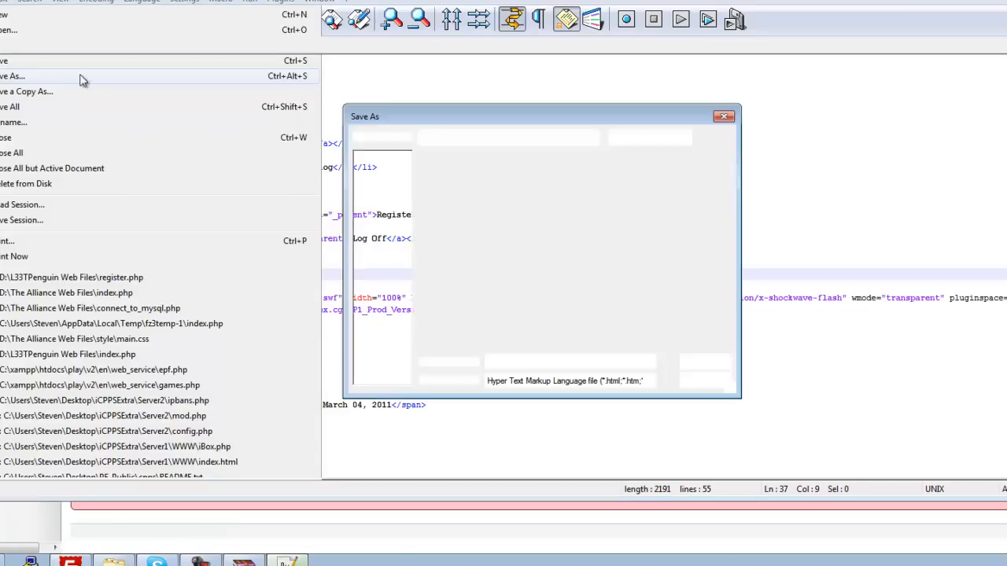
left_click(631, 136)
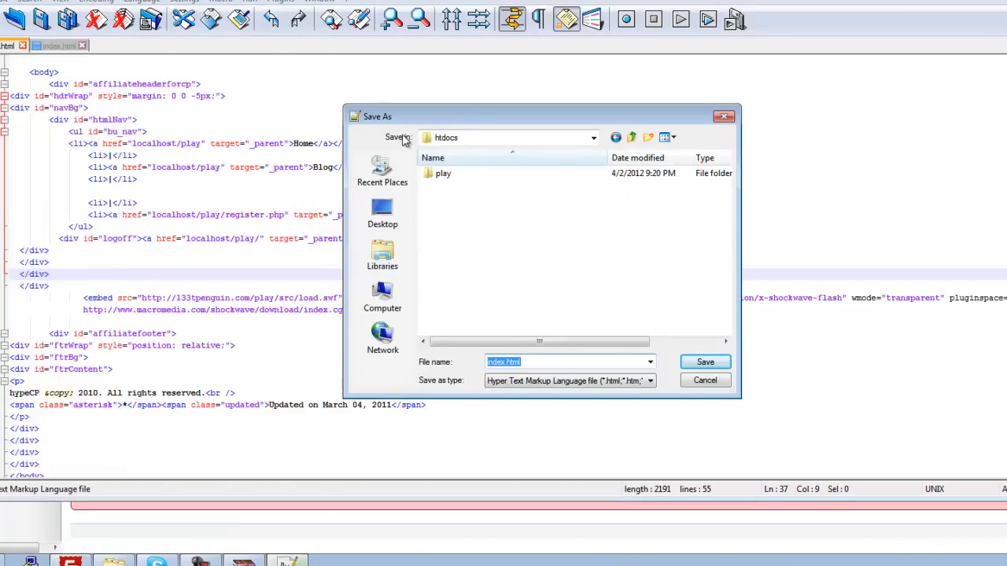
left_click(443, 173)
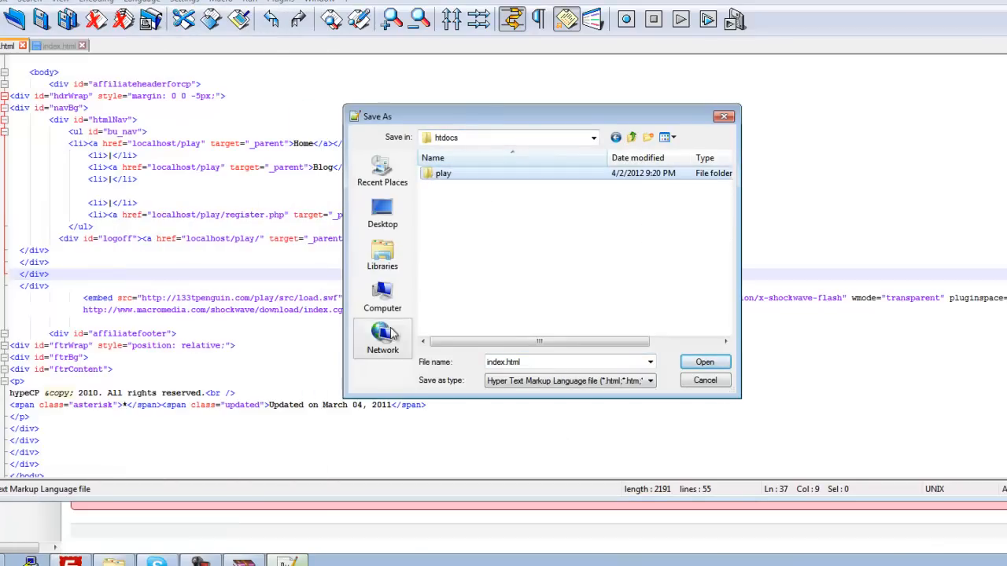
double_click(442, 173)
double_click(463, 227)
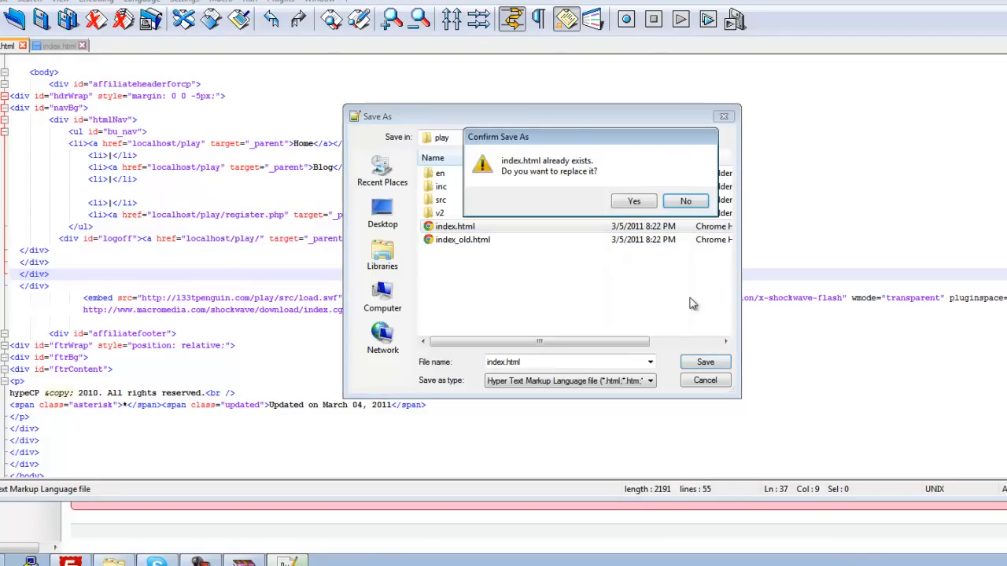
left_click(634, 202)
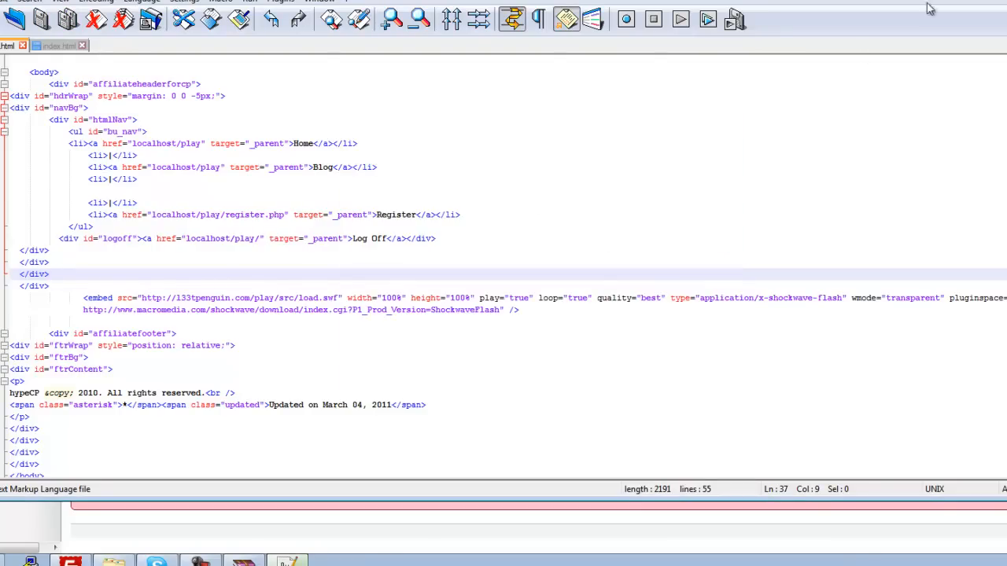
Step: Close the client archive in WinRAR and clear the other open windows off the desktop
left_click(287, 562)
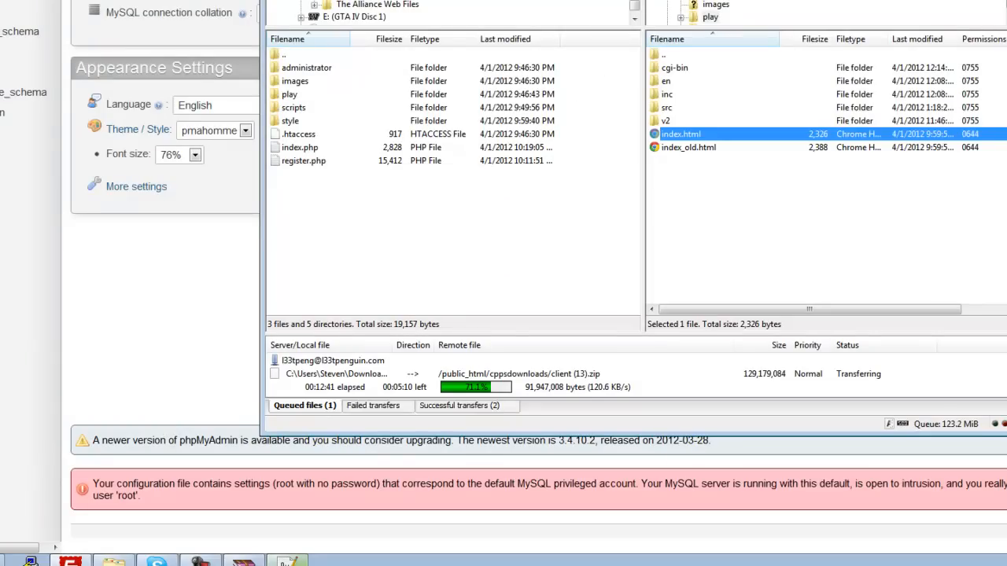
left_click(71, 561)
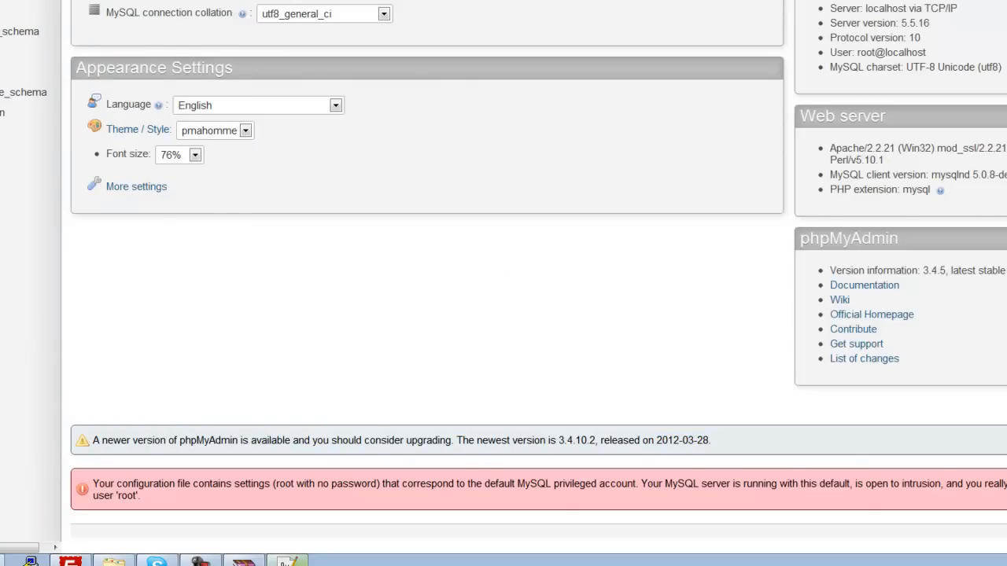
left_click(1005, 2)
left_click_drag(205, 49, 654, 31)
left_click(239, 156)
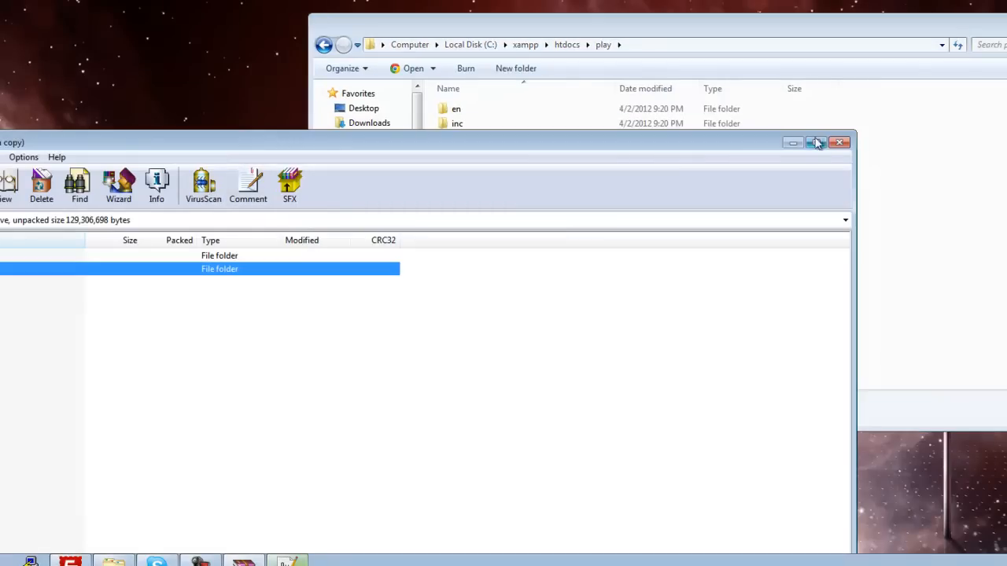
left_click(837, 146)
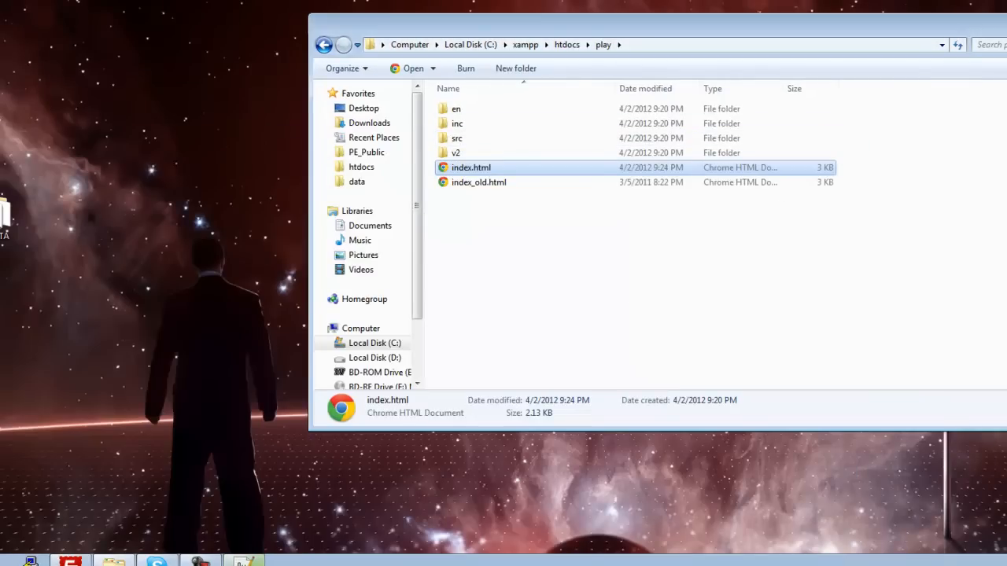
left_click(114, 562)
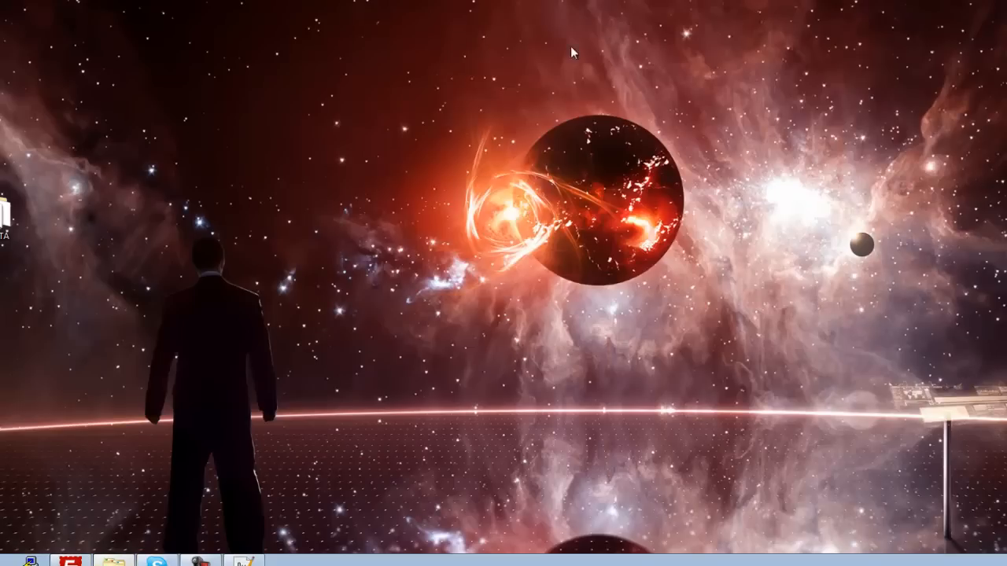
Step: Open PE_Public (7).zip from the Downloads folder and extract its PE_Public folder onto the desktop
left_click(114, 562)
left_click(369, 122)
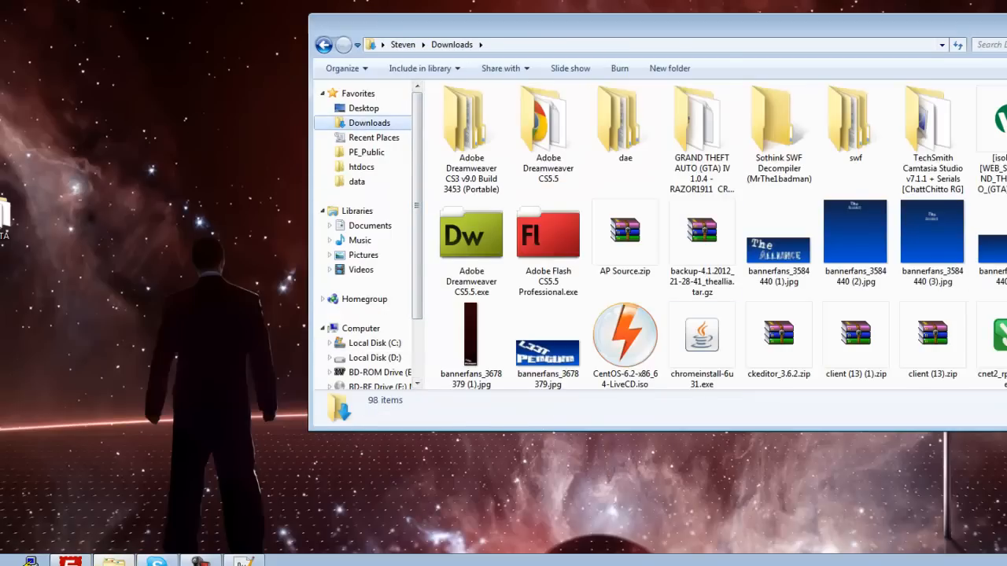
scroll(365, 236, "down", 2)
scroll(708, 236, "down", 10)
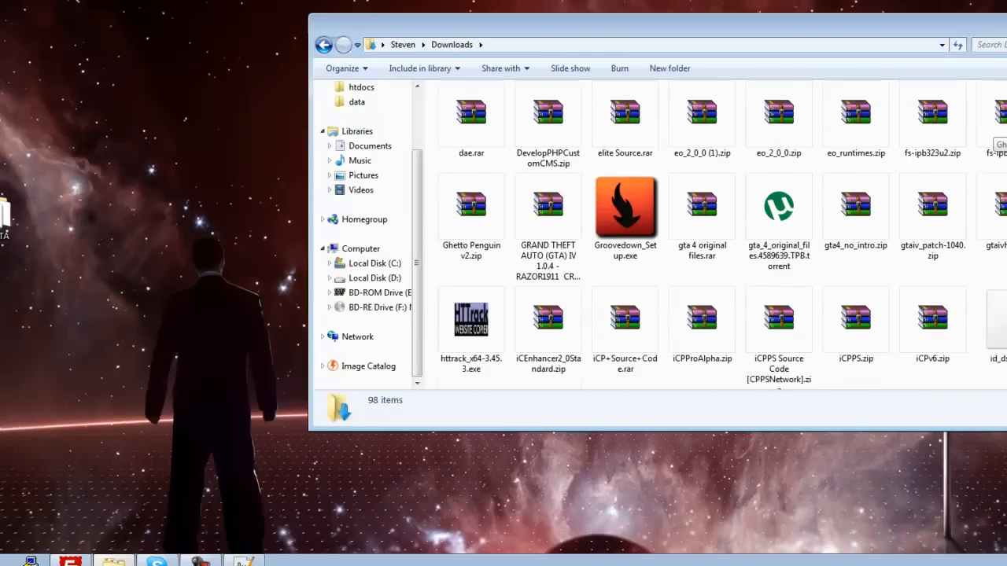
double_click(965, 163)
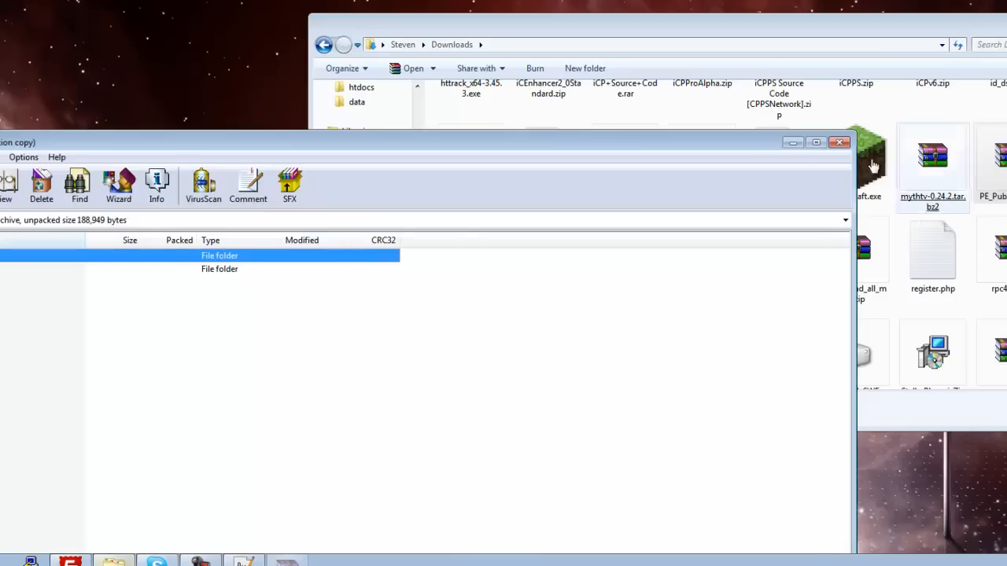
left_click_drag(14, 148, 506, 87)
left_click_drag(383, 207, 116, 41)
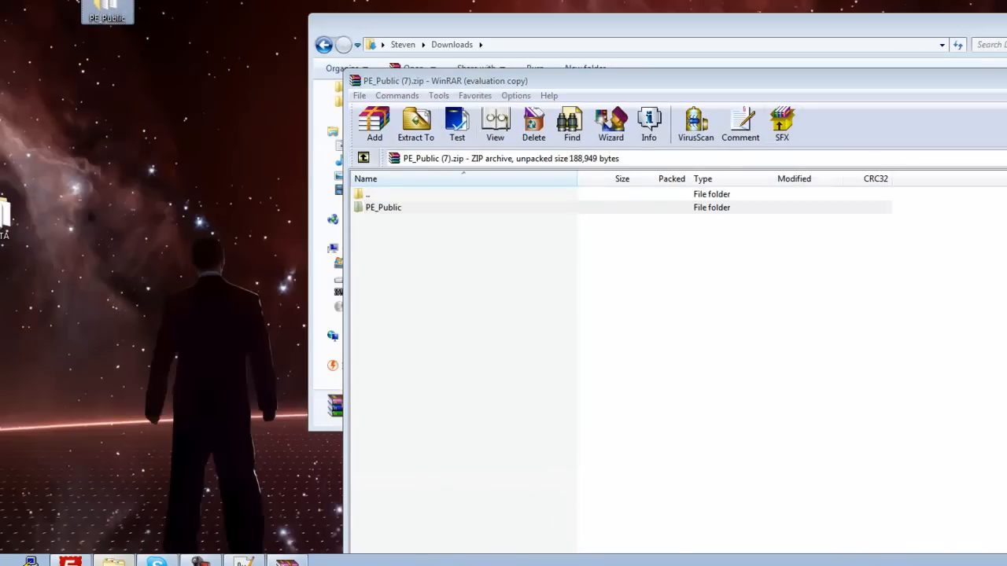
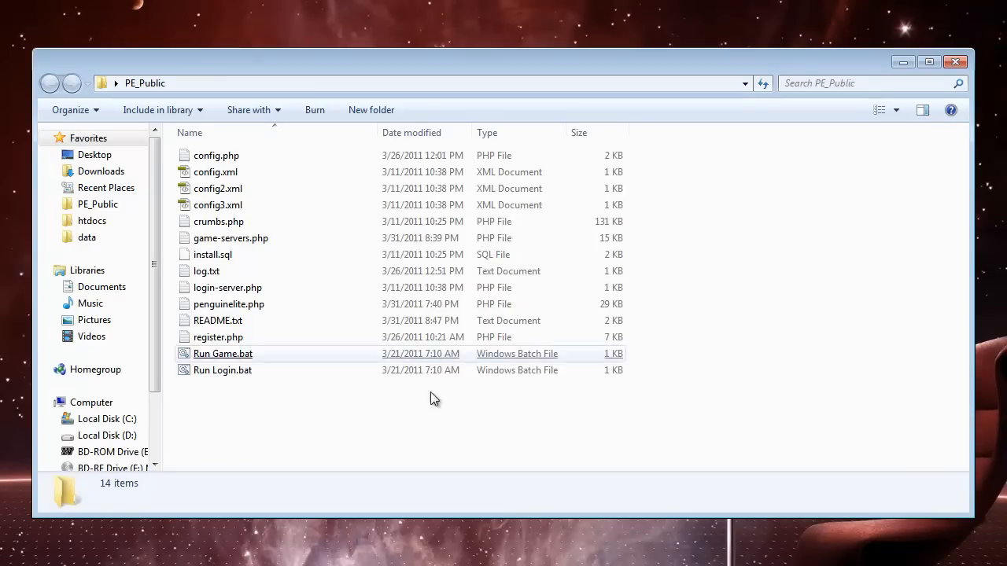
Step: Point out config.php, config.xml, config2.xml, config3.xml and register.php as the relevant files in the PE_Public folder
left_click(243, 209)
left_click(249, 160, "shift")
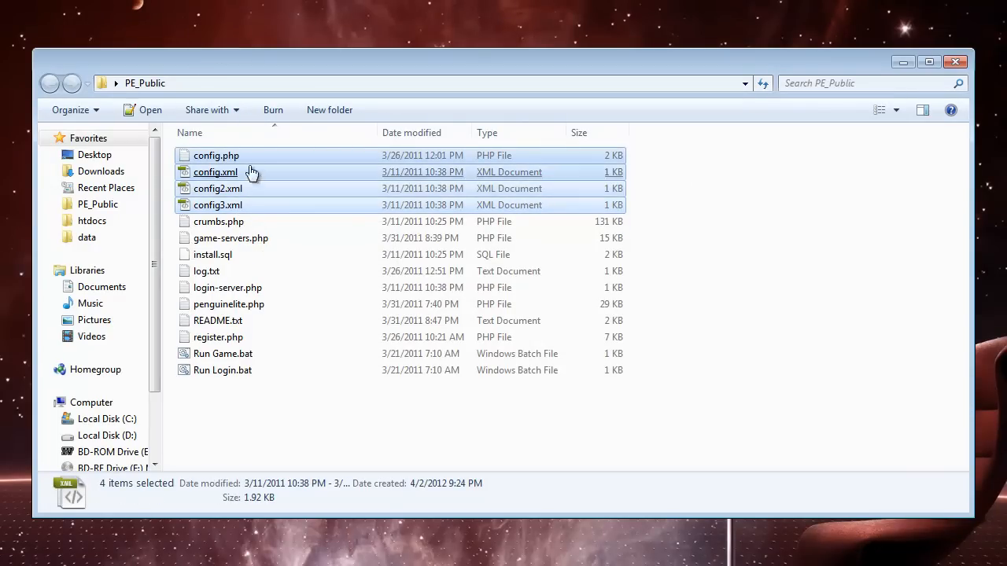
left_click(262, 427)
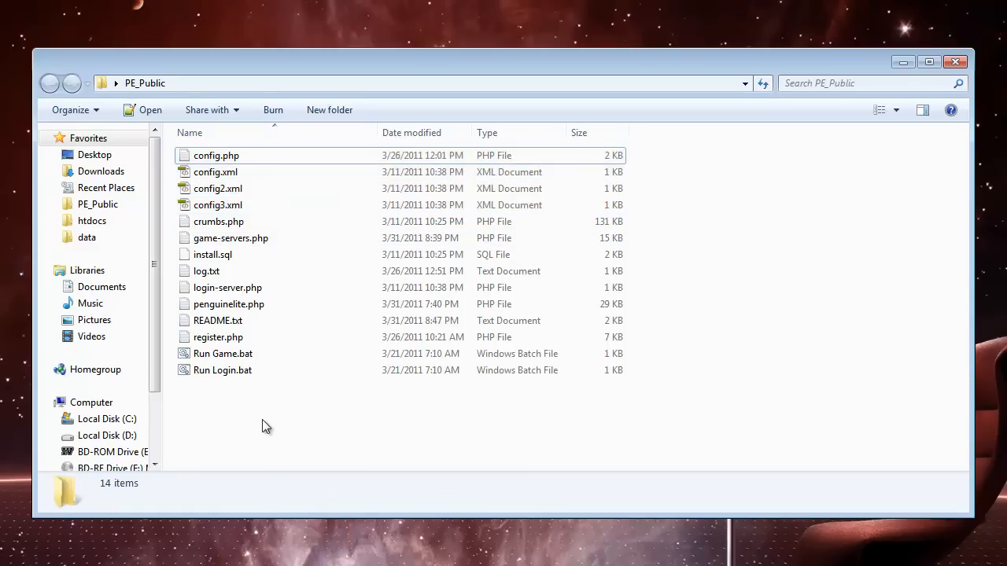
left_click(232, 338)
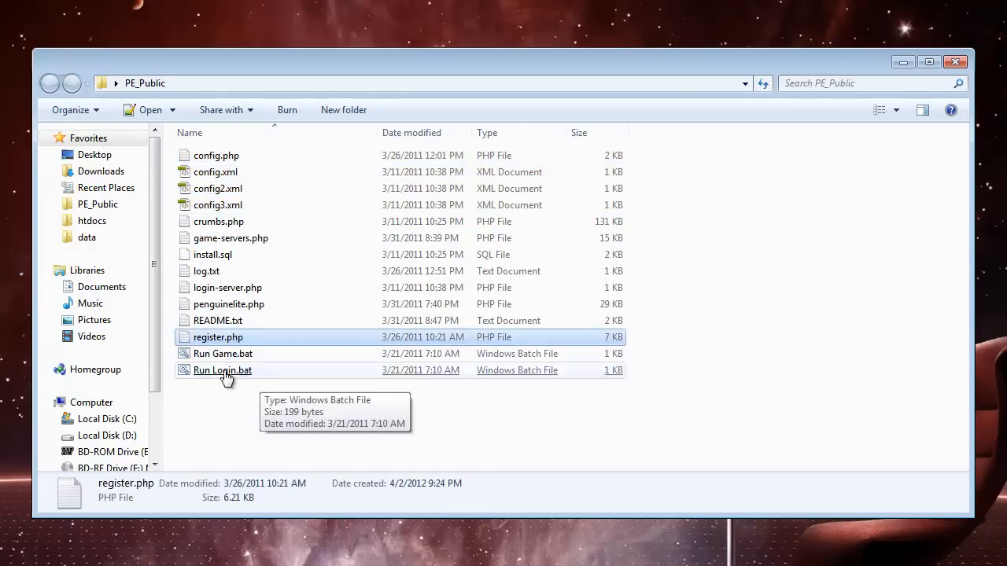
left_click(232, 159)
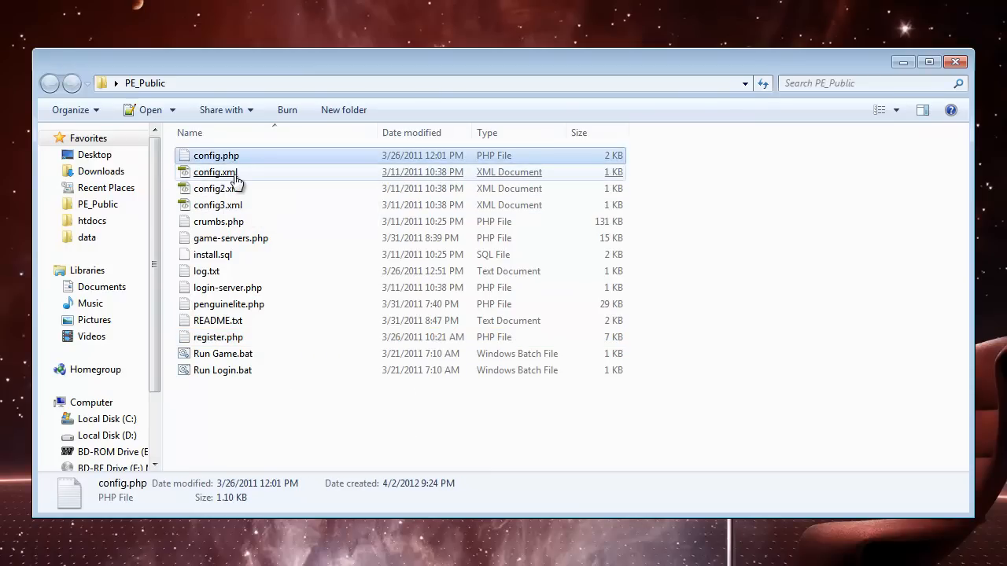
left_click(234, 173, "ctrl")
left_click(238, 191, "ctrl")
left_click(236, 207, "ctrl")
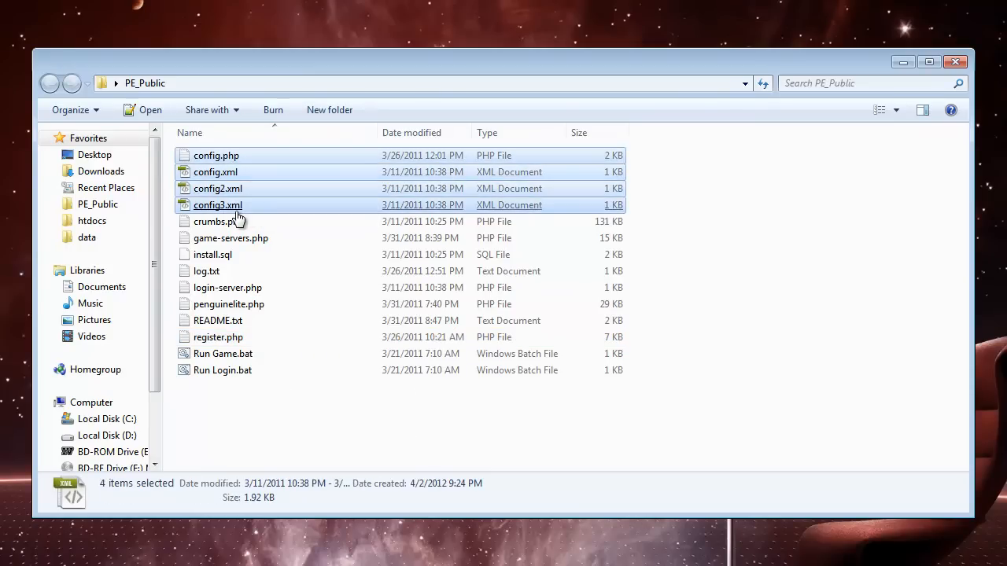
left_click(252, 339, "ctrl")
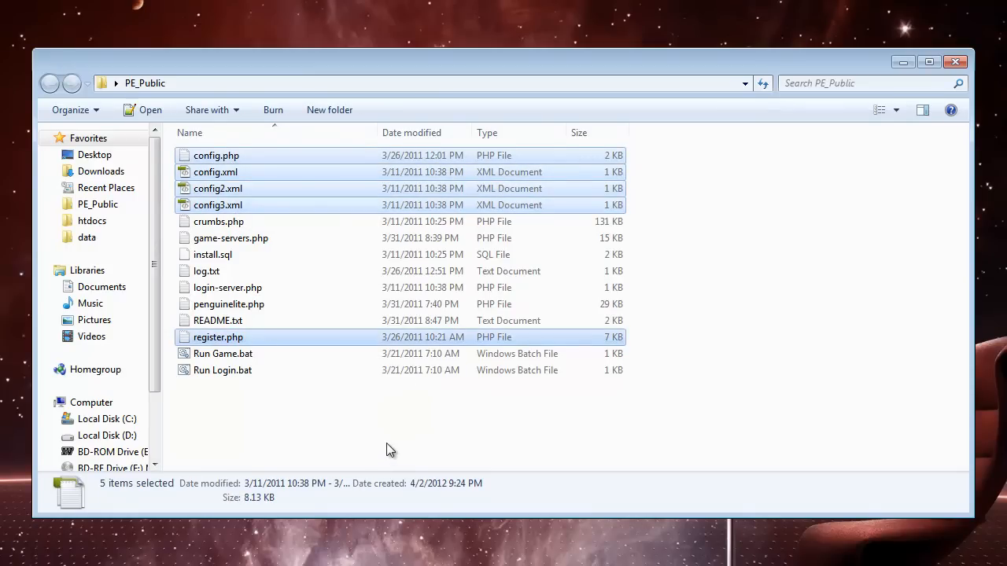
left_click(277, 445)
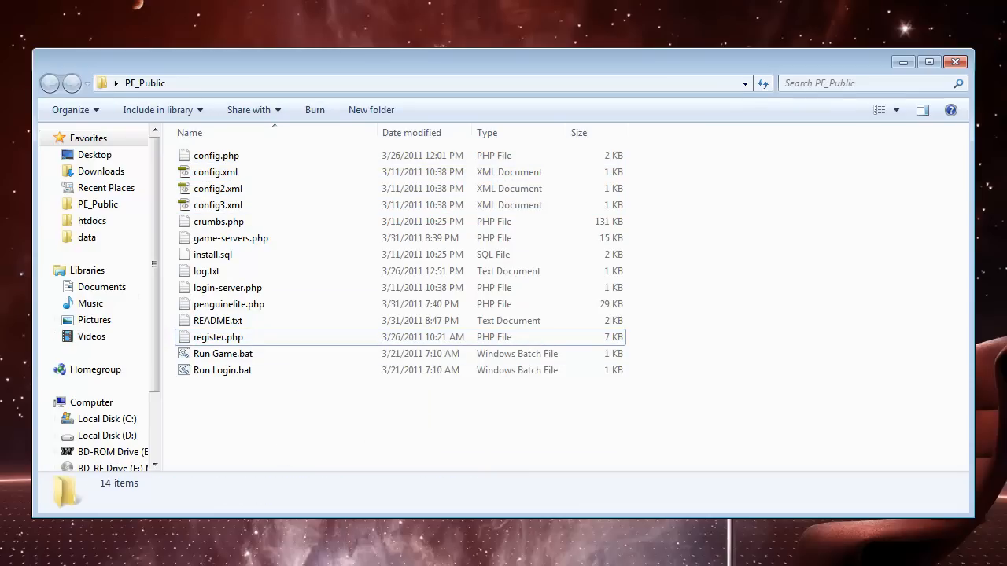
Step: Open config.php from the PE_Public folder and review its server name and MySQL host, user and password lines
double_click(227, 155)
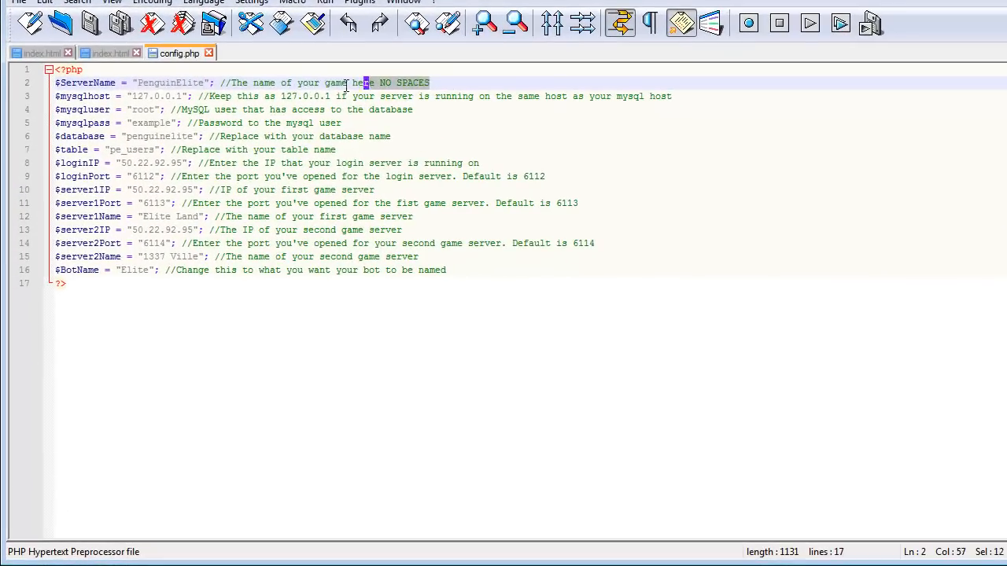
left_click_drag(345, 141, 144, 149)
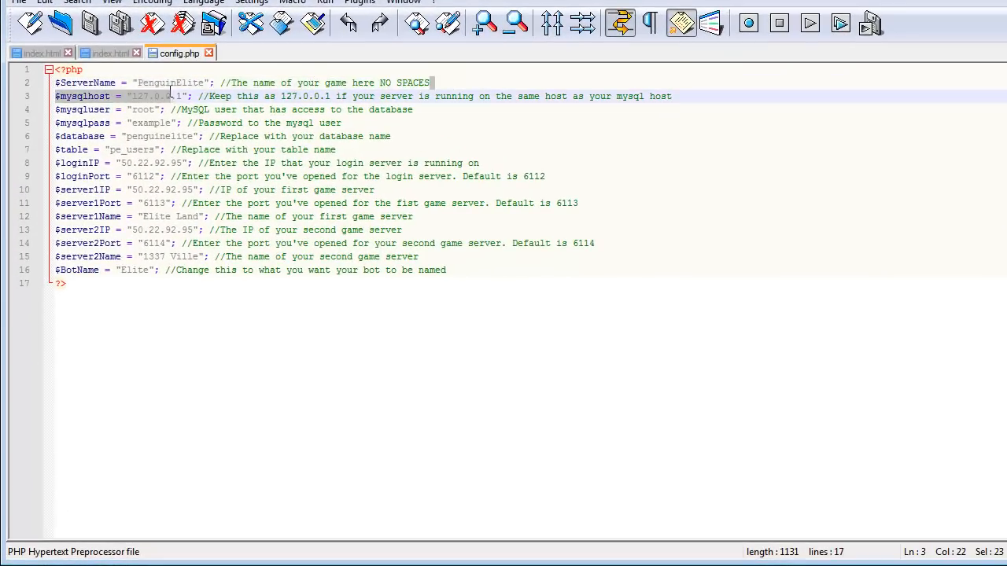
left_click_drag(184, 89, 137, 89)
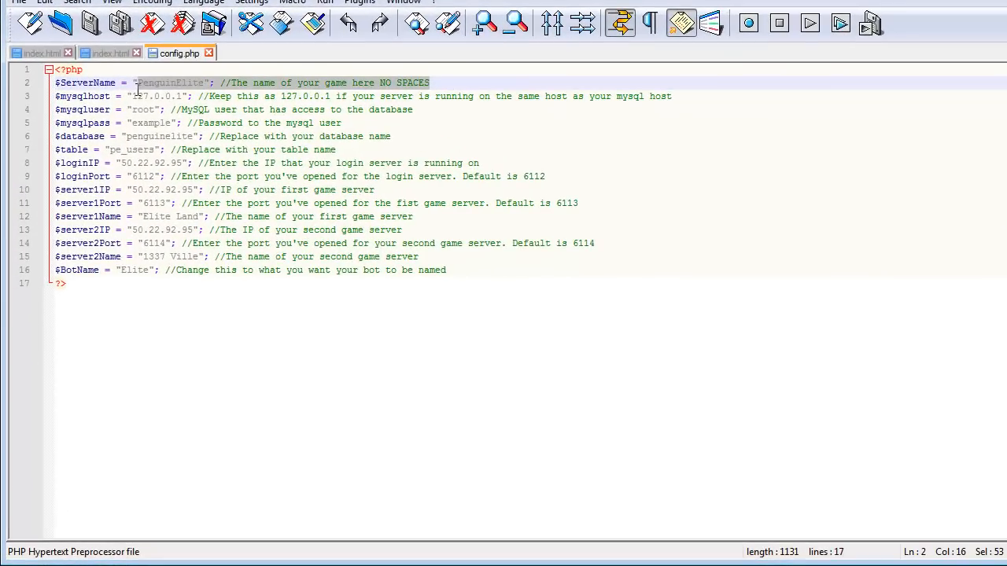
left_click(183, 85)
left_click_drag(206, 83, 139, 83)
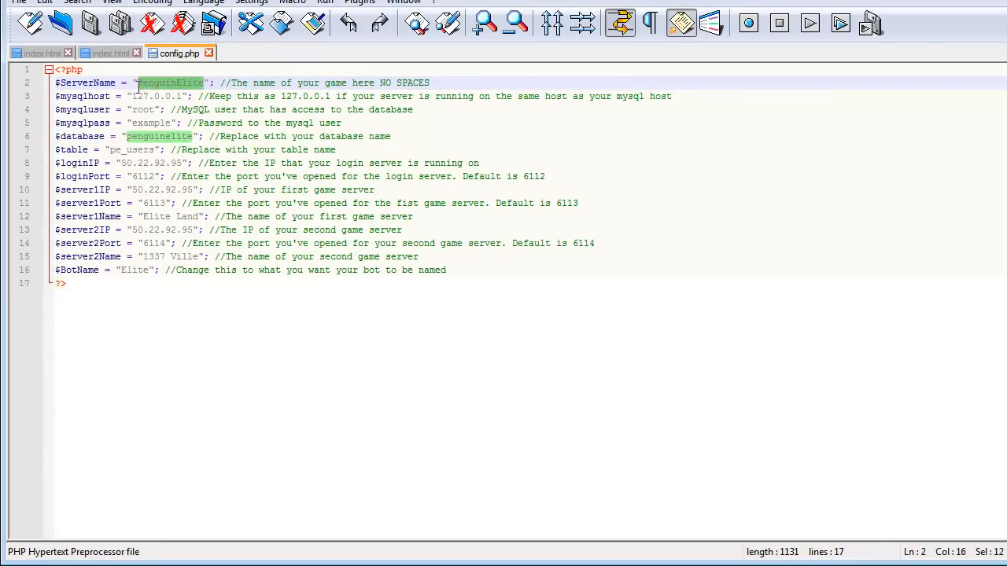
left_click(172, 111)
left_click_drag(260, 95, 483, 99)
left_click(483, 99)
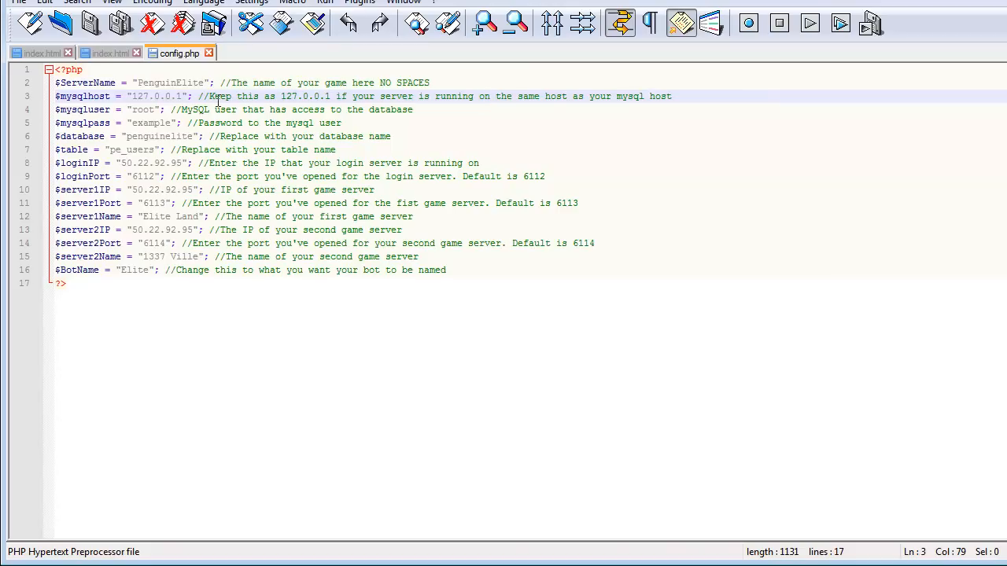
left_click_drag(275, 96, 675, 99)
left_click(707, 96)
left_click(145, 110)
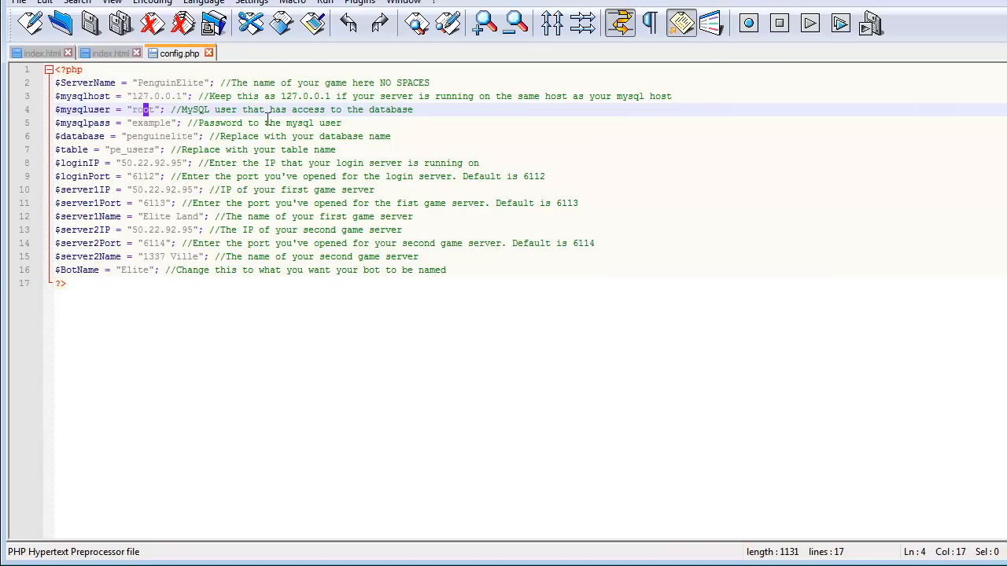
left_click(144, 124)
left_click(83, 122)
left_click(87, 111)
left_click(96, 126)
left_click_drag(153, 125, 149, 124)
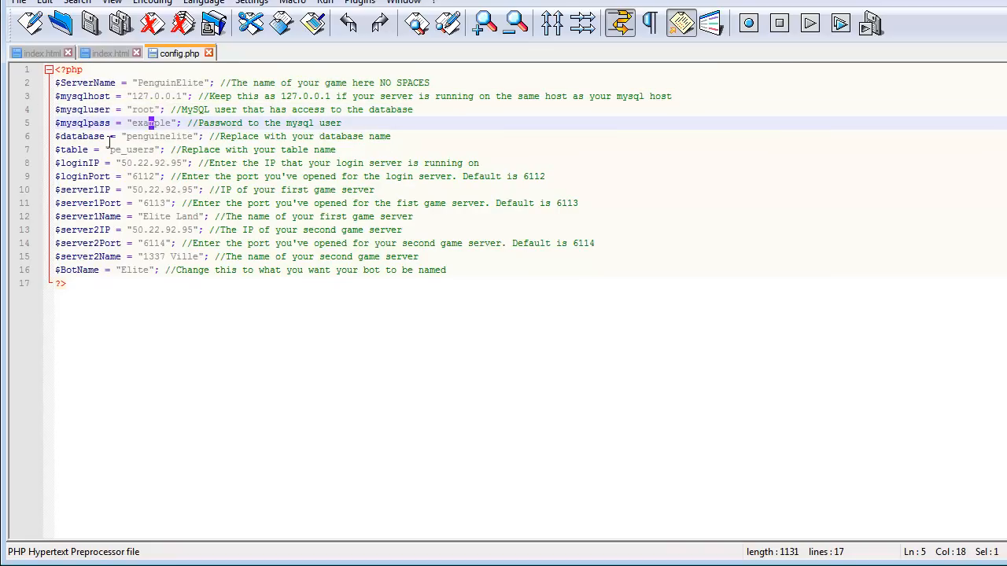
Step: Set the $database value in config.php to opencp, leaving the table name as it is
left_click(172, 137)
left_click_drag(193, 137, 126, 142)
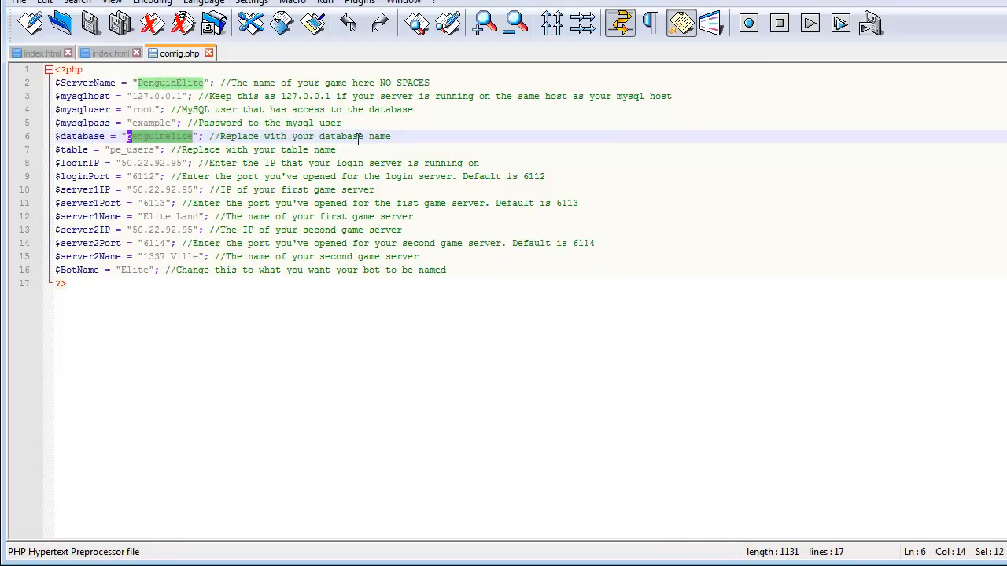
type("opencp")
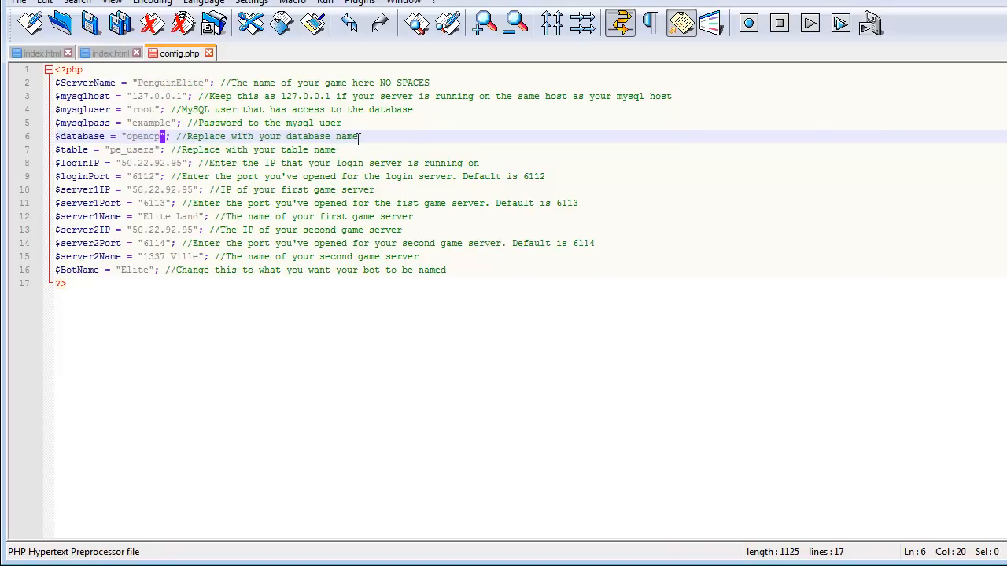
left_click(148, 150)
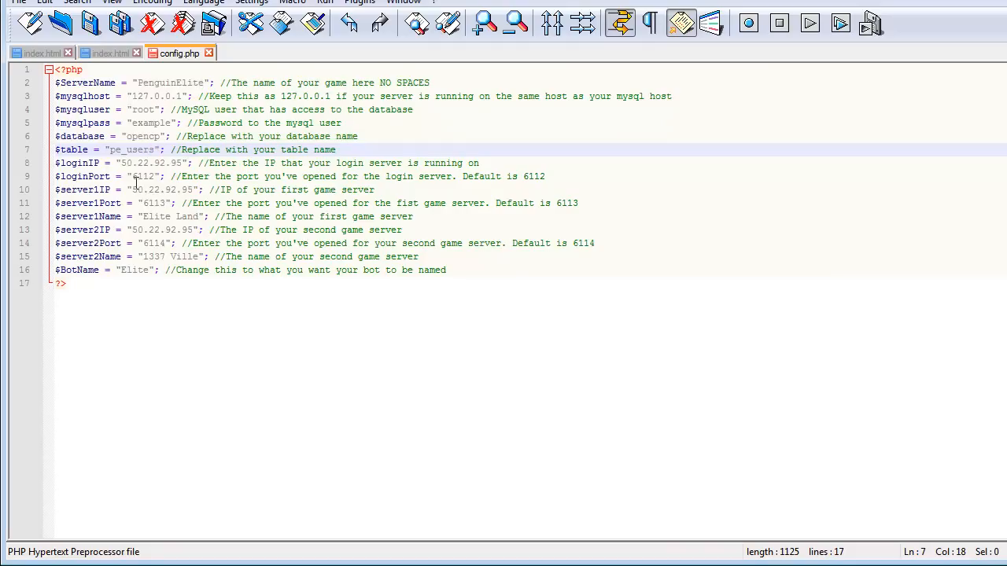
Step: Set up a replacement of the login server IP 50.22.92.95 with 127.0.0.1 in config.php
left_click_drag(121, 163, 181, 162)
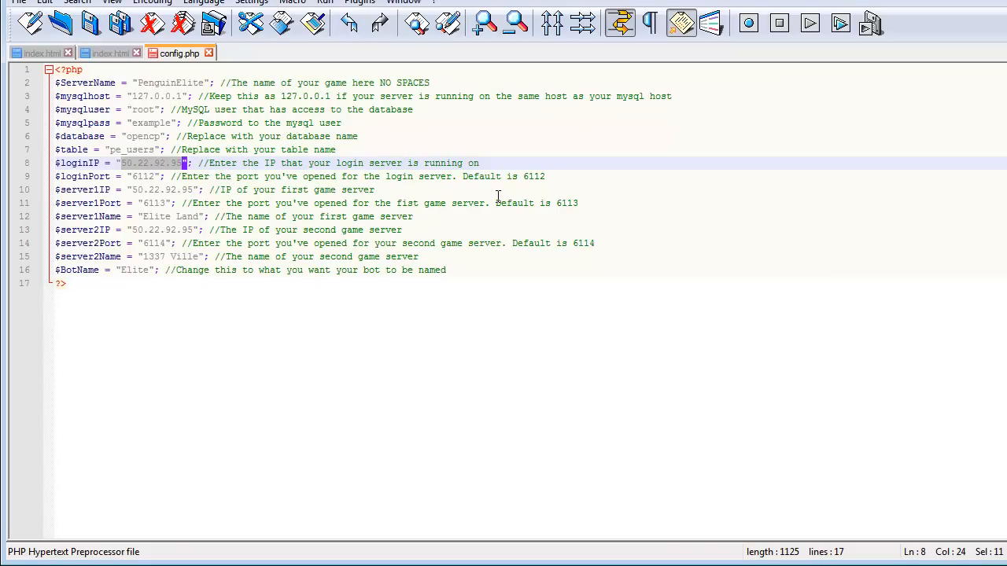
key("ctrl+f")
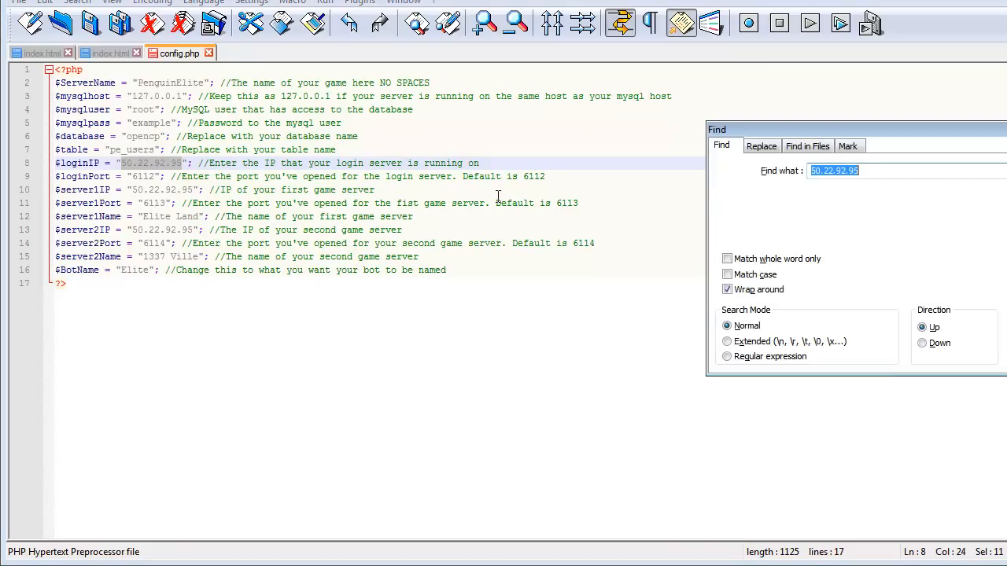
left_click(762, 145)
key("Tab")
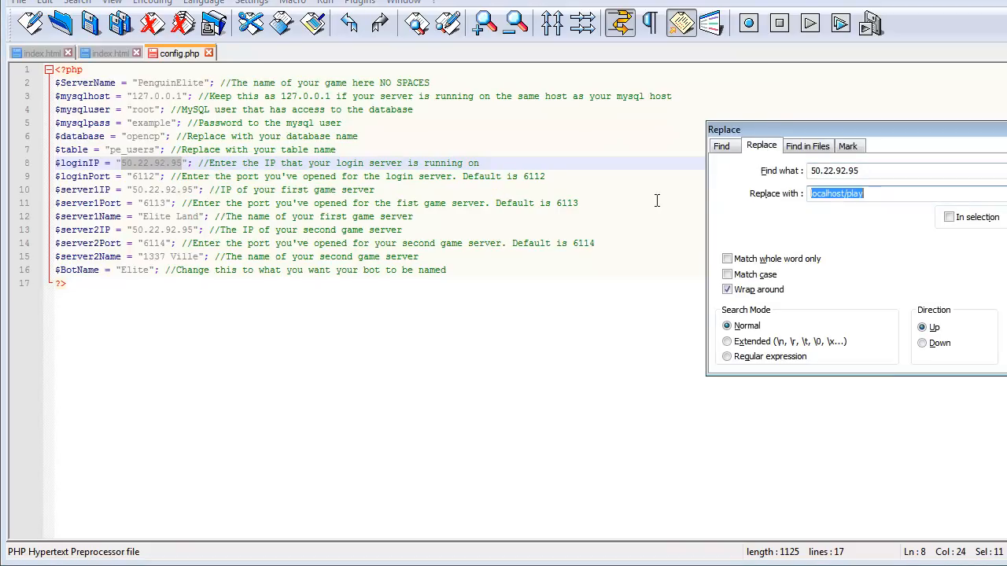
type("1")
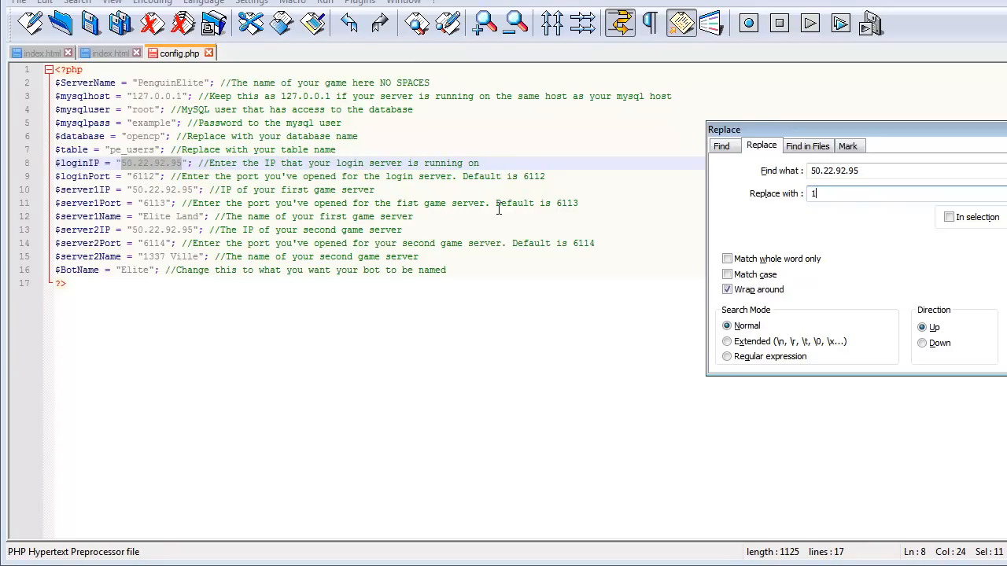
type("27.0.0.1")
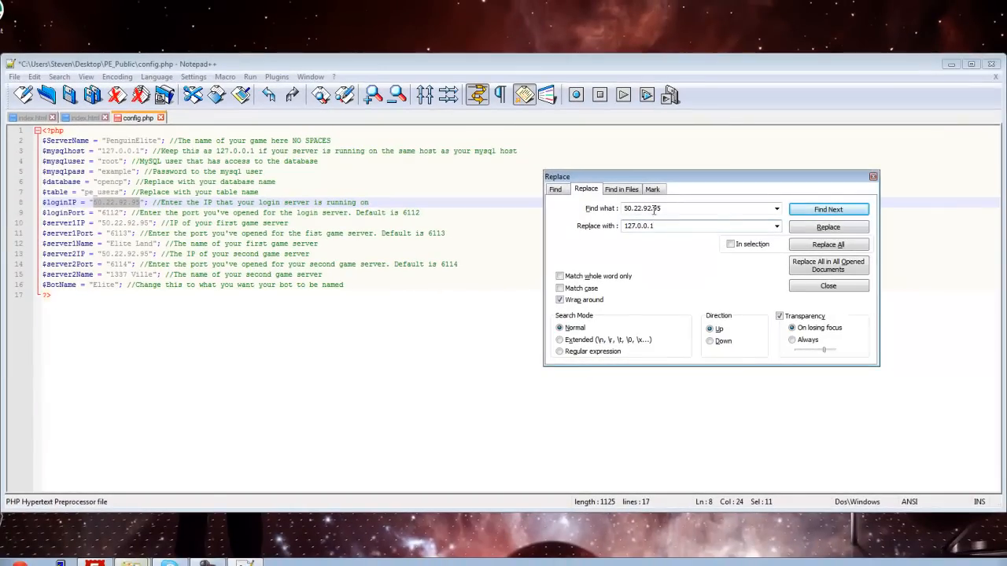
double_click(676, 226)
type("xx")
key("ctrl+a")
type("127.0.0.")
double_click(681, 209)
double_click(688, 226)
left_click_drag(671, 228, 566, 224)
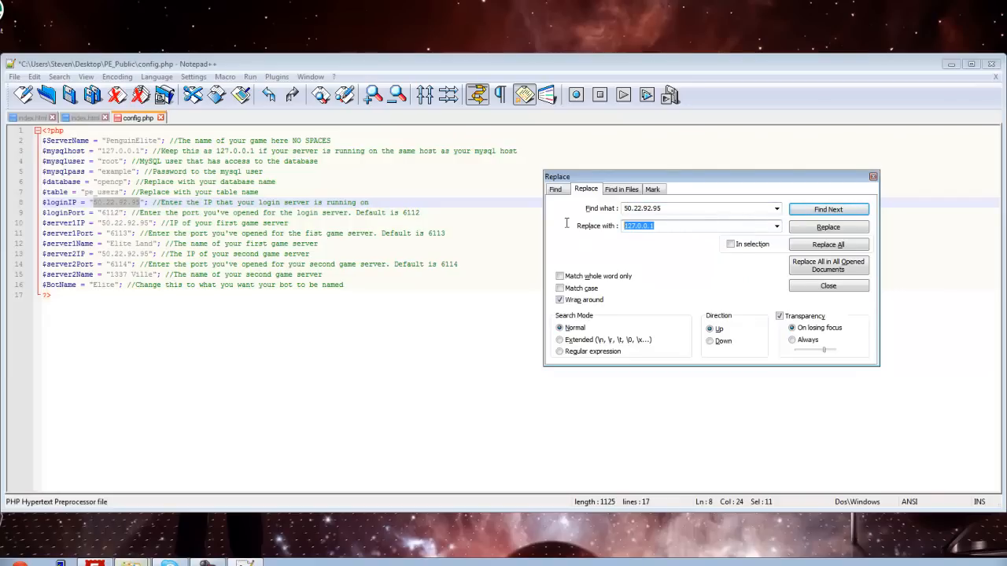
Step: Replace all occurrences of 50.22.92.95 with 127.0.0.1 in config.php and close the Replace dialog
left_click(828, 244)
left_click(579, 285)
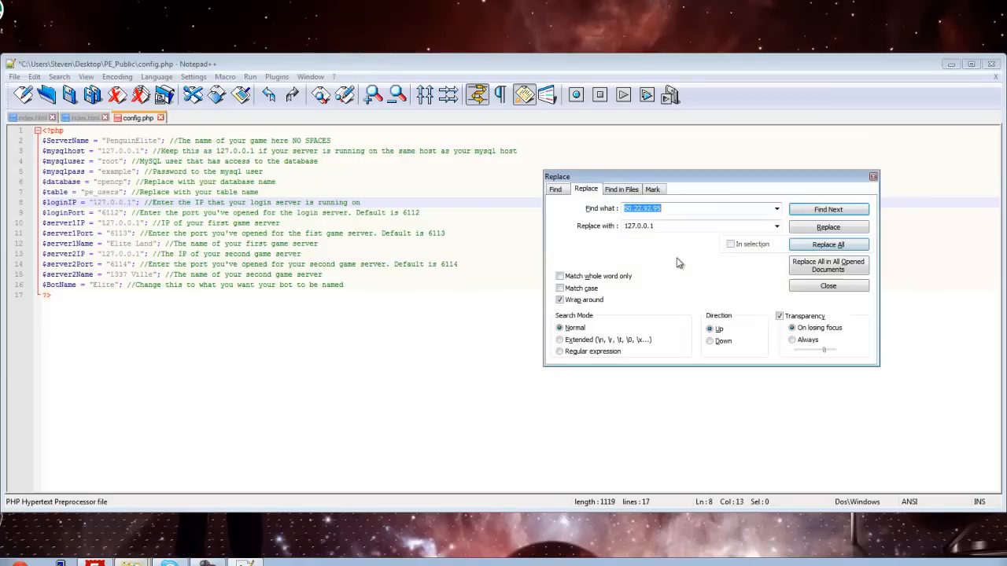
left_click(873, 176)
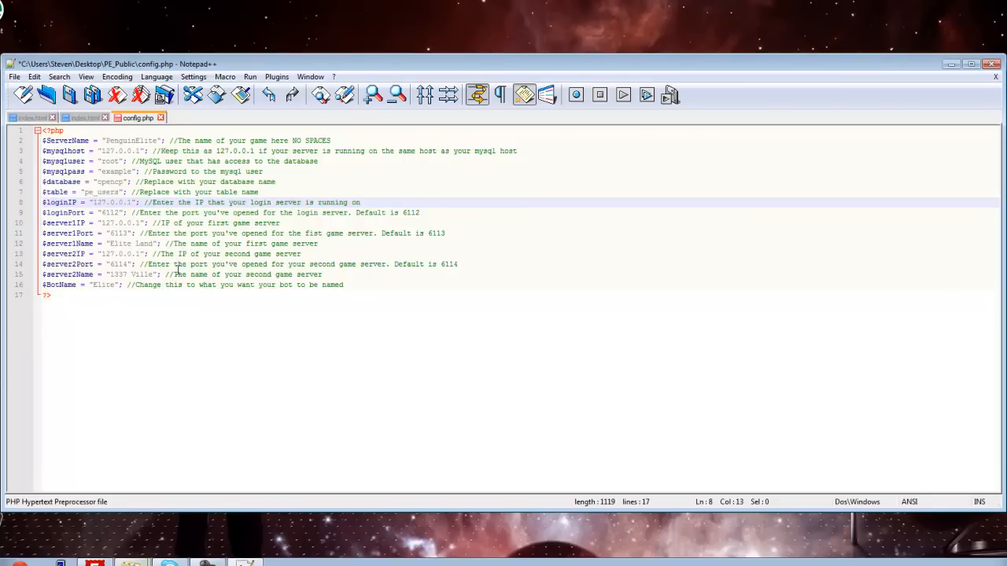
Step: Review the login and game server IP and port lines in config.php and save the file
left_click(122, 264)
left_click(123, 234)
left_click(114, 213)
left_click(124, 223)
left_click(588, 369)
left_click_drag(85, 288, 45, 162)
left_click(266, 339)
left_click(228, 256)
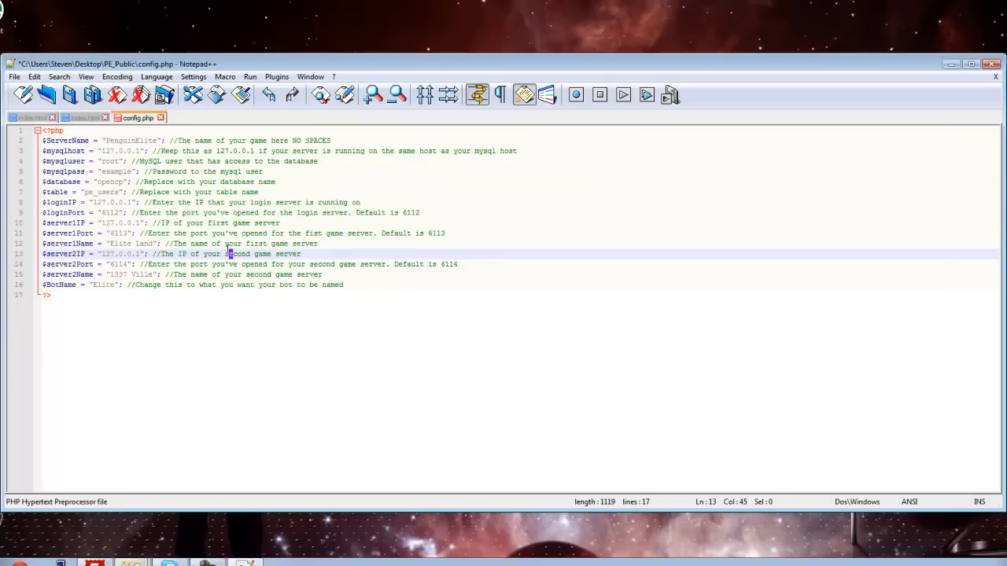
key("ctrl+s")
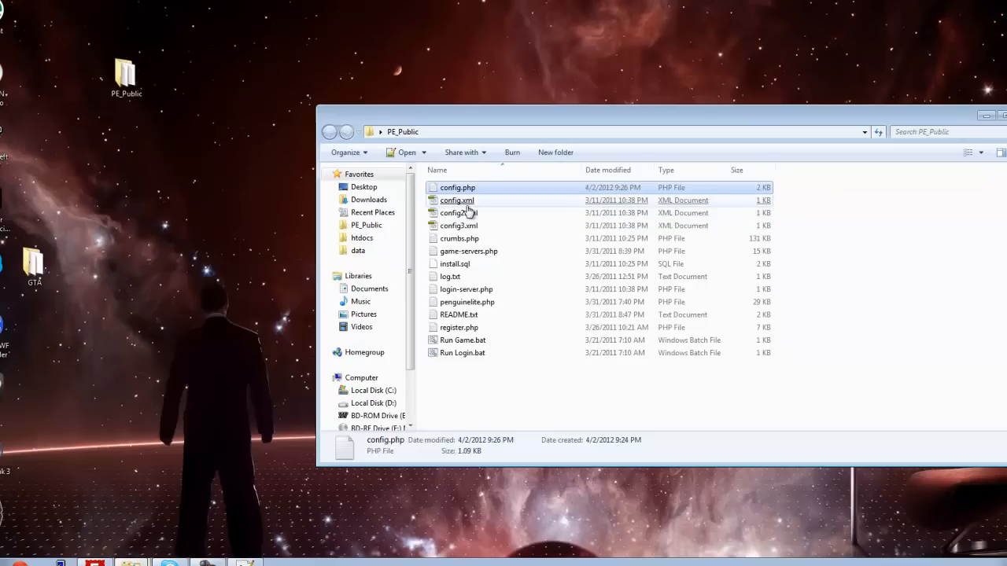
Step: Open config.xml, config2.xml and config3.xml from the PE_Public folder together in Notepad++
left_click(462, 201)
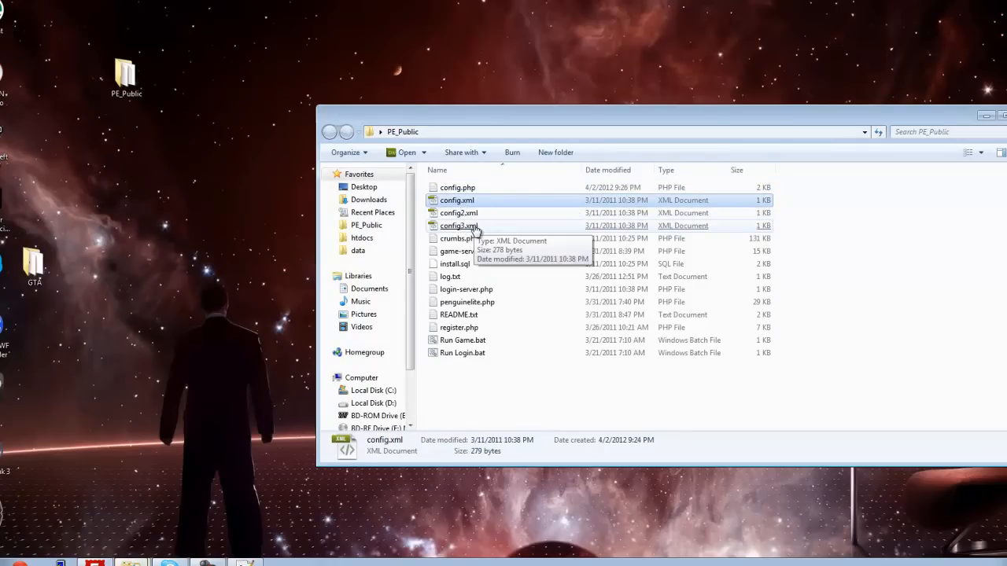
left_click(474, 226, "shift")
right_click(474, 226)
left_click(518, 275)
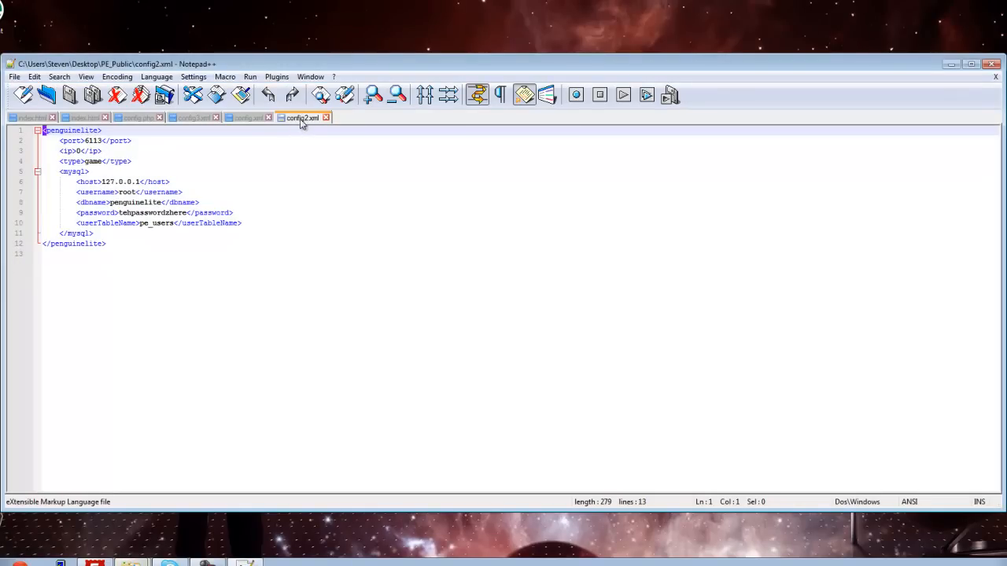
Step: Check the port, IP, host and username in config.xml and empty its MySQL password element
left_click(248, 118)
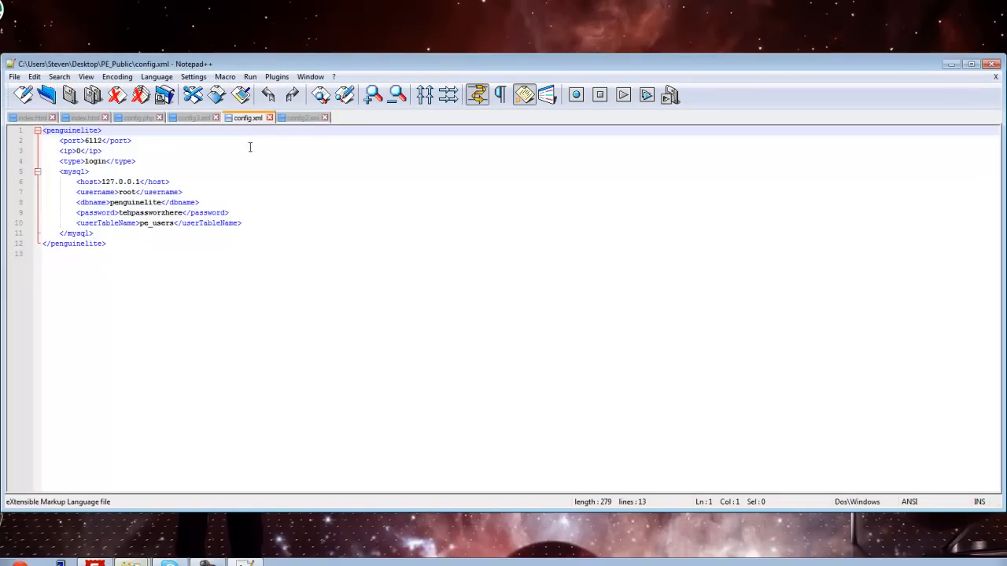
left_click(96, 141)
left_click(77, 151)
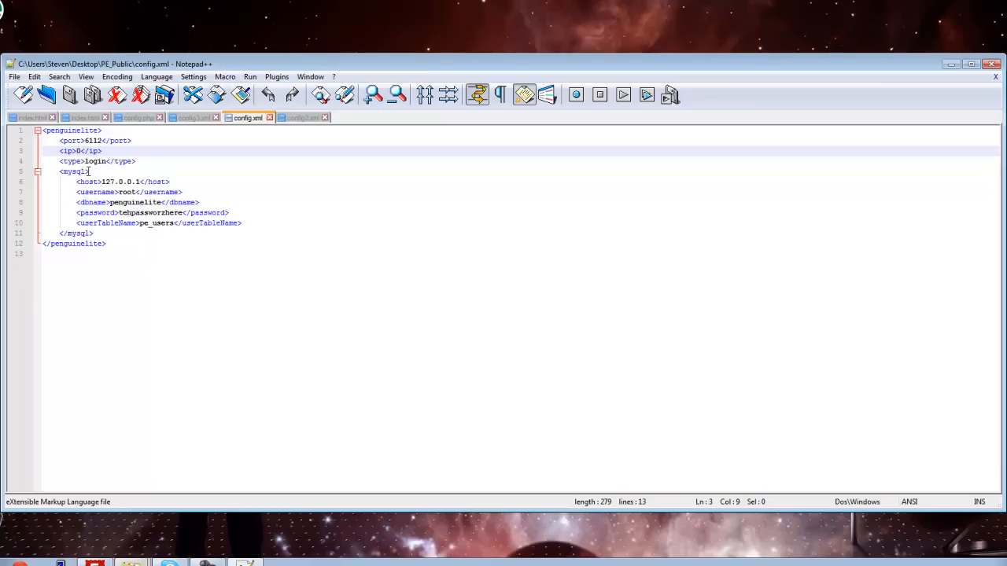
left_click(120, 181)
left_click_drag(101, 181, 140, 182)
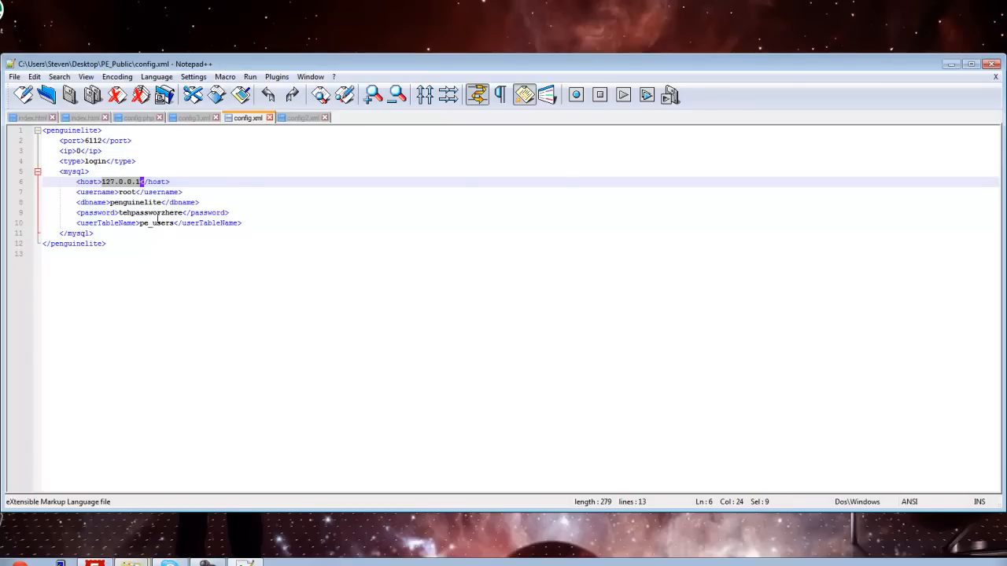
left_click(128, 192)
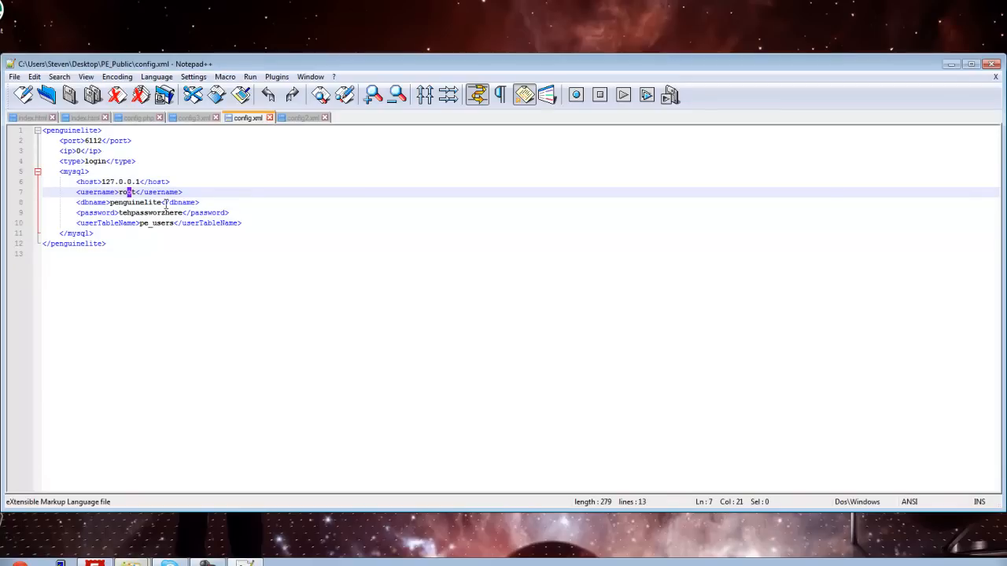
left_click_drag(182, 214, 120, 215)
key("Delete")
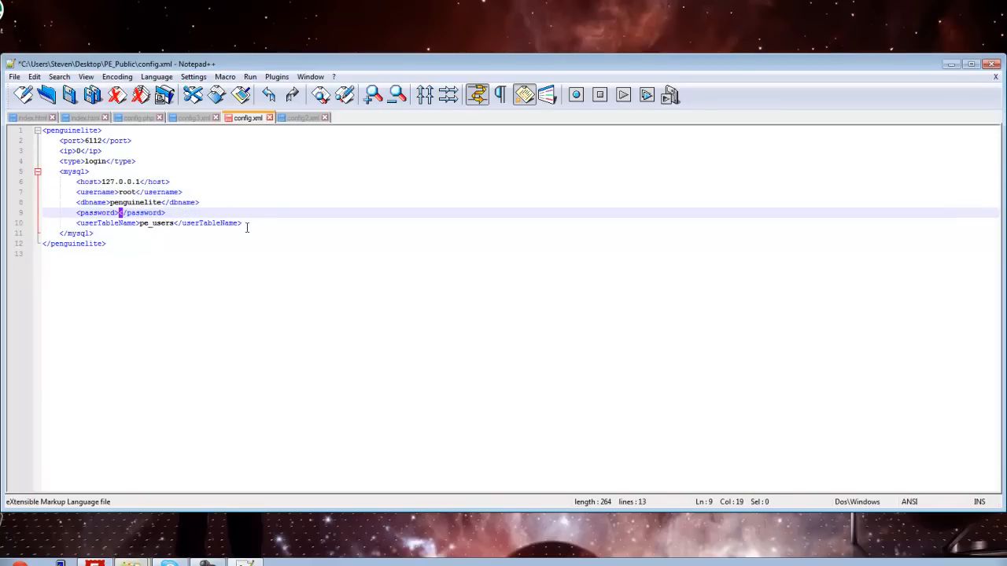
Step: Set the MySQL dbname in config.xml to opencp, check the surrounding username and table lines, and save the file
left_click(151, 223)
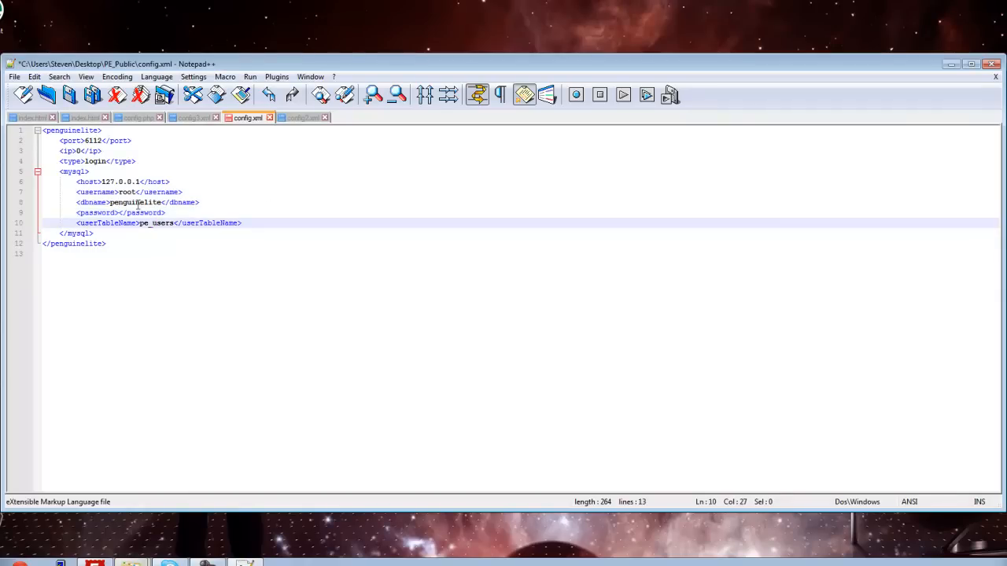
left_click(136, 205)
left_click(170, 223)
left_click_drag(161, 203, 111, 203)
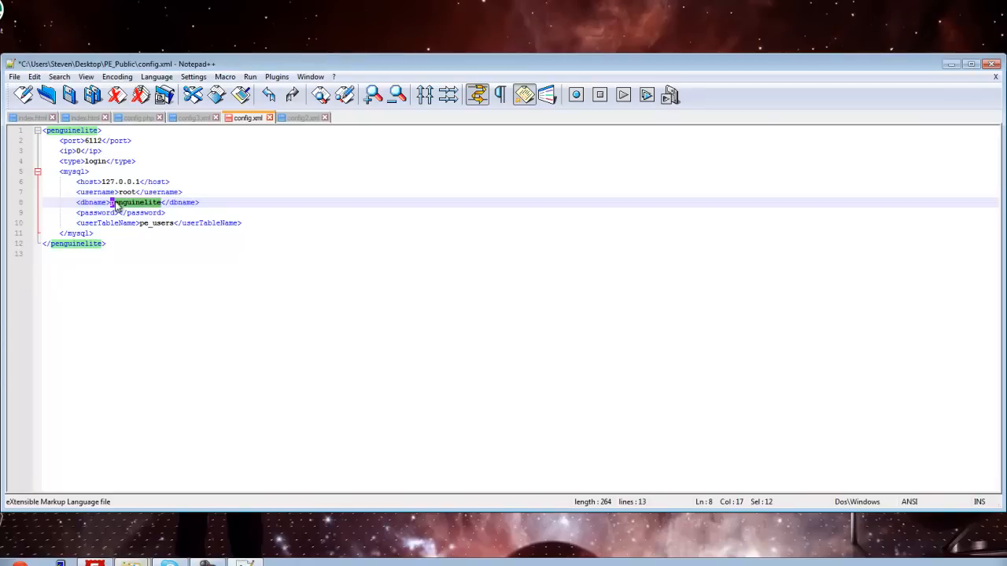
type("orecp")
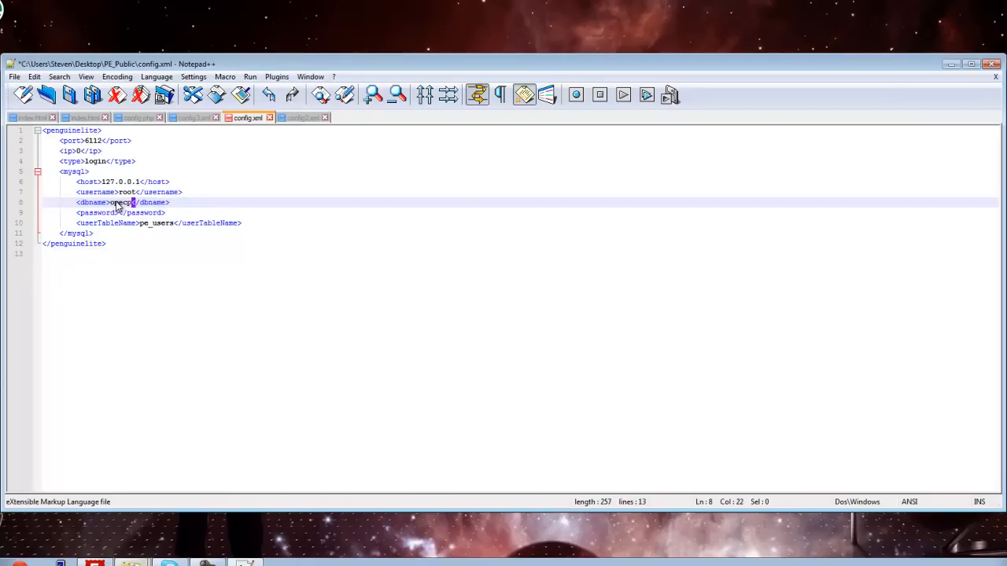
key("Left")
key("Left")
type("n")
left_click(288, 179)
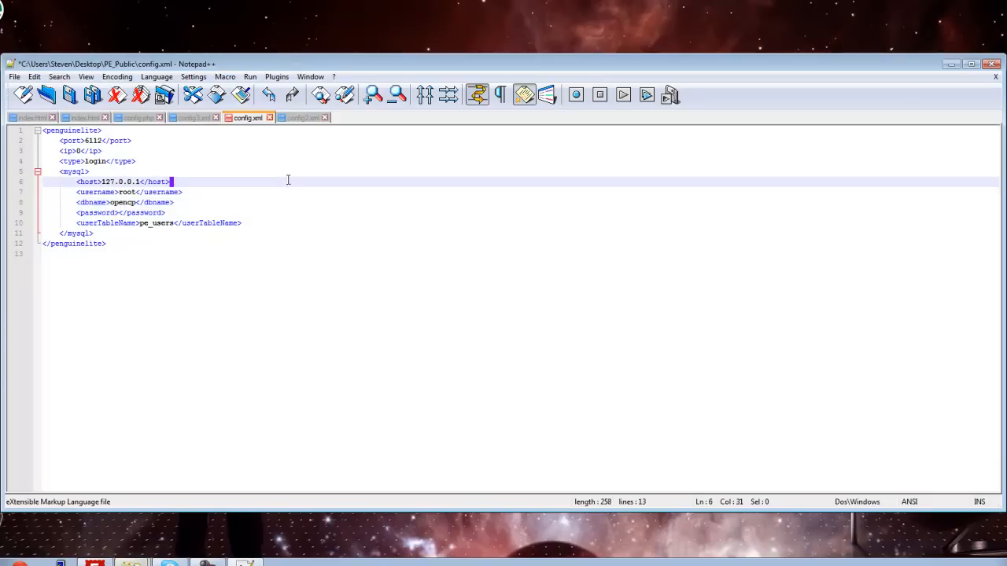
left_click(149, 233)
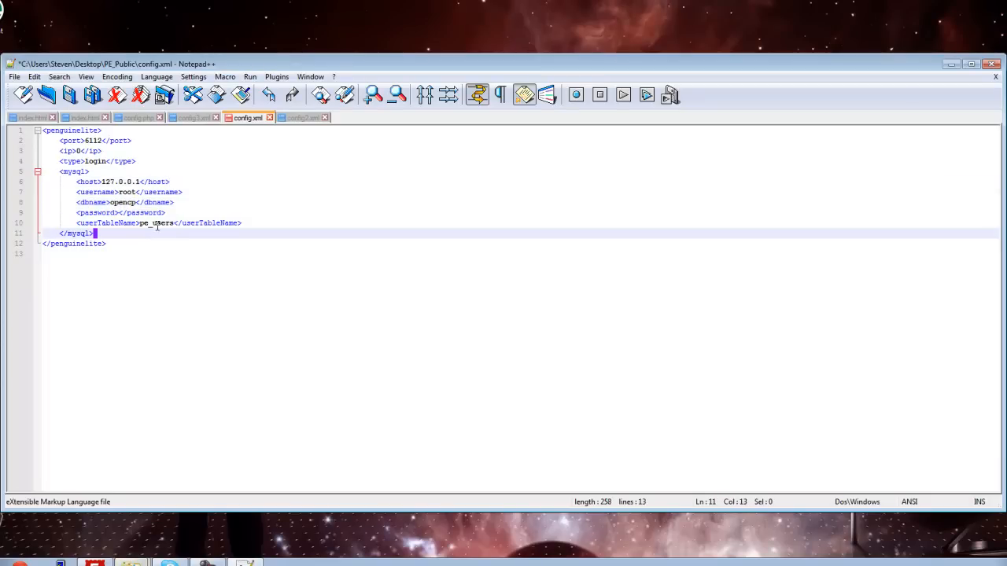
left_click(123, 193)
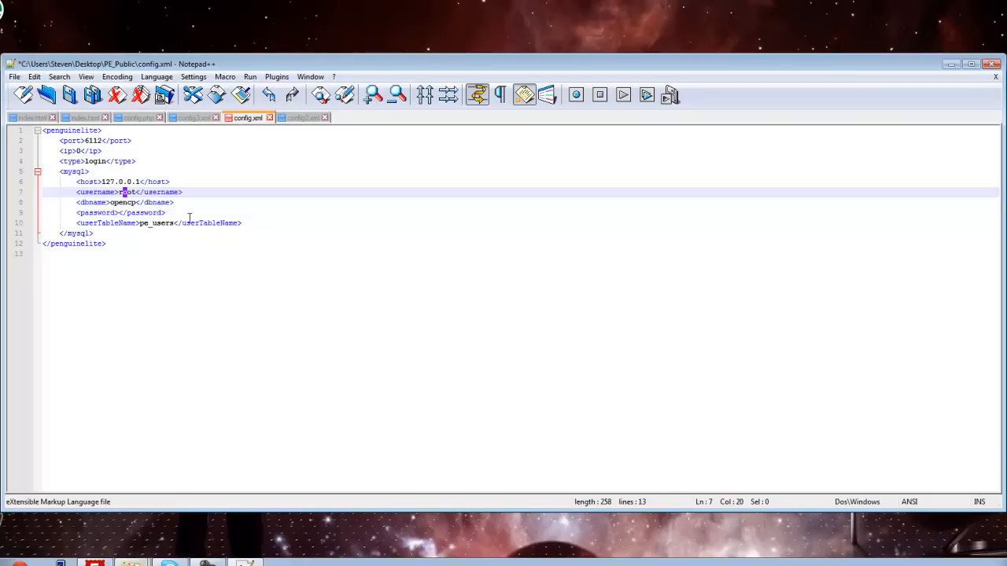
key("ctrl+s")
Step: Check the port and type in config2.xml and overwrite its host-to-userTableName lines with the ones copied from config.xml
left_click(305, 118)
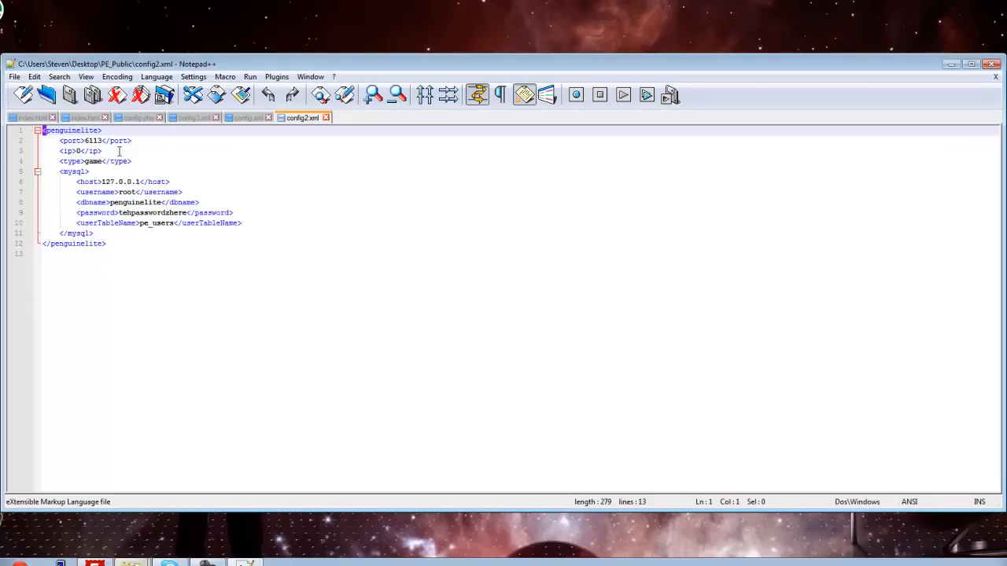
left_click(97, 140)
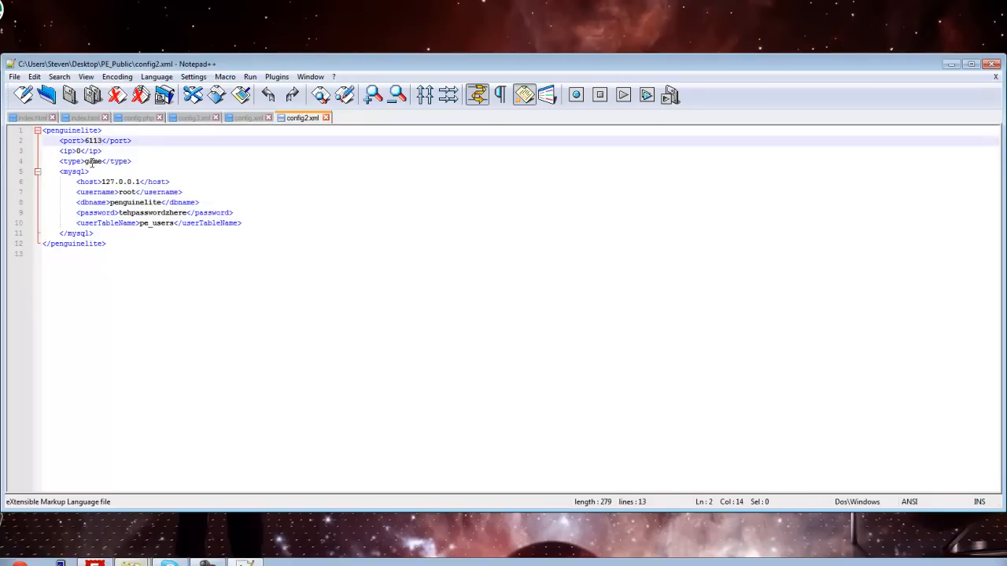
left_click_drag(92, 162, 90, 162)
left_click_drag(44, 234, 10, 192)
left_click(248, 117)
left_click_drag(244, 222, 0, 184)
key("ctrl+c")
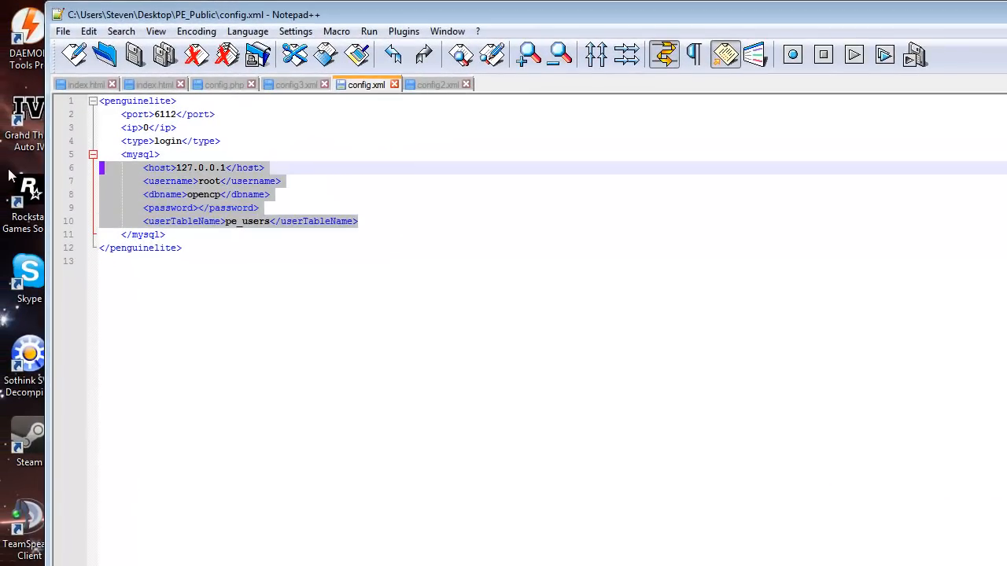
left_click(437, 85)
left_click_drag(379, 222, 3, 179)
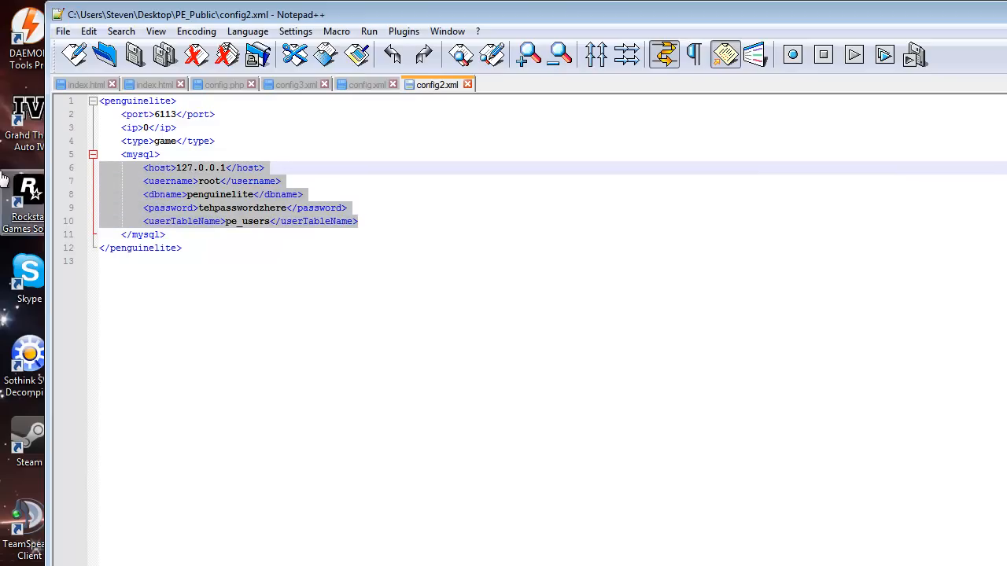
key("ctrl+v")
Step: Overwrite the host-to-userTableName lines in config3.xml with the same copied MySQL settings and save all open files
left_click(289, 86)
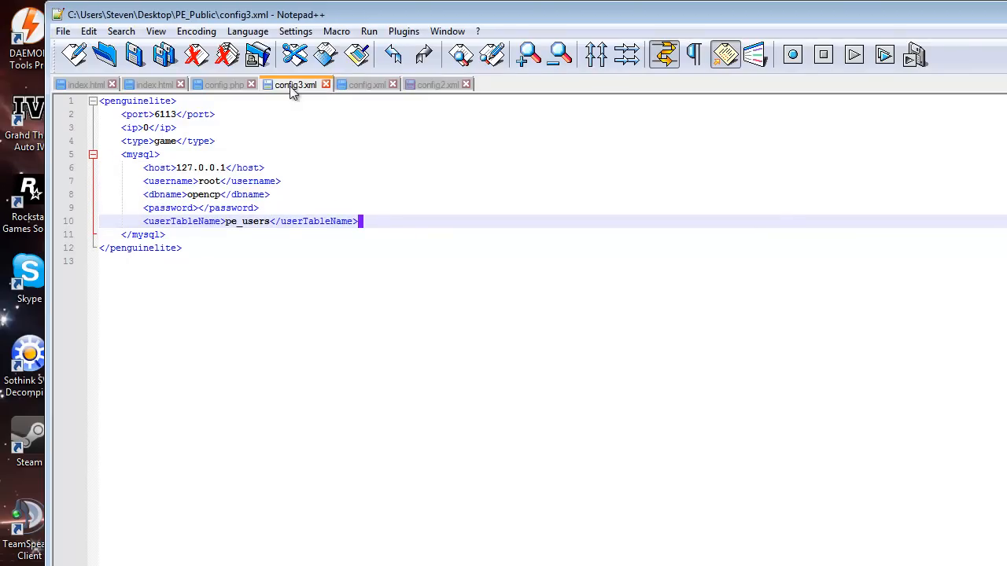
left_click_drag(368, 222, 2, 171)
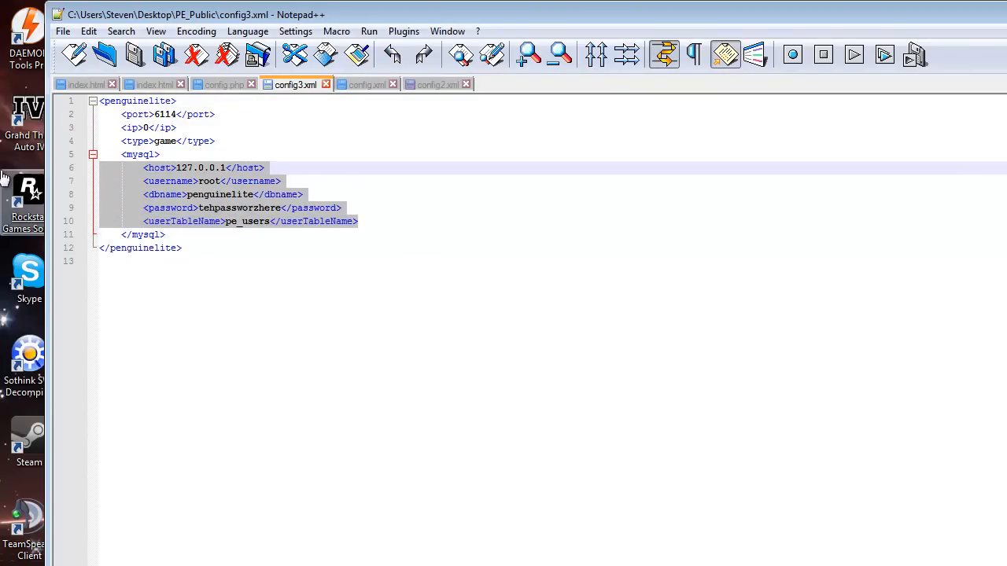
key("ctrl+v")
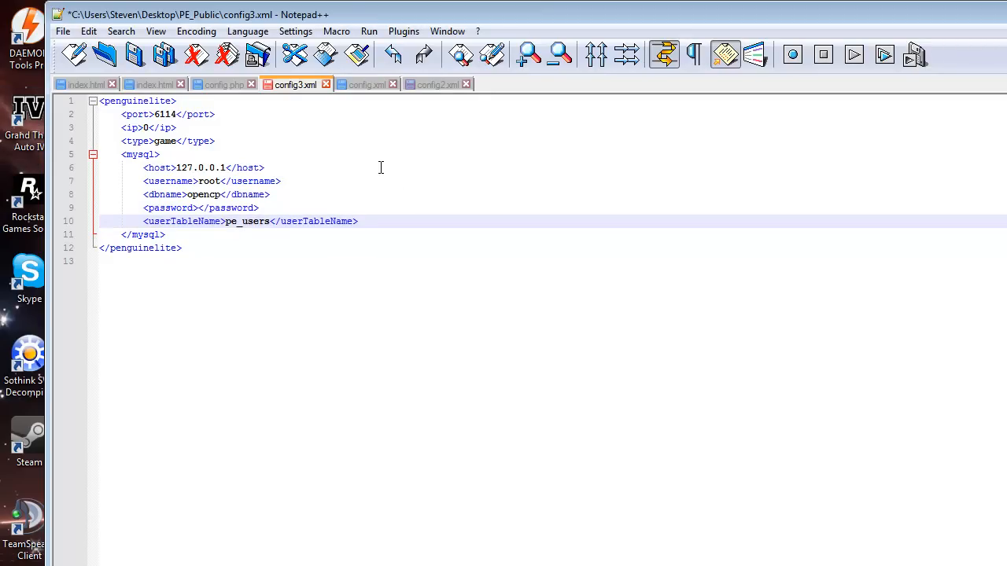
left_click(167, 62)
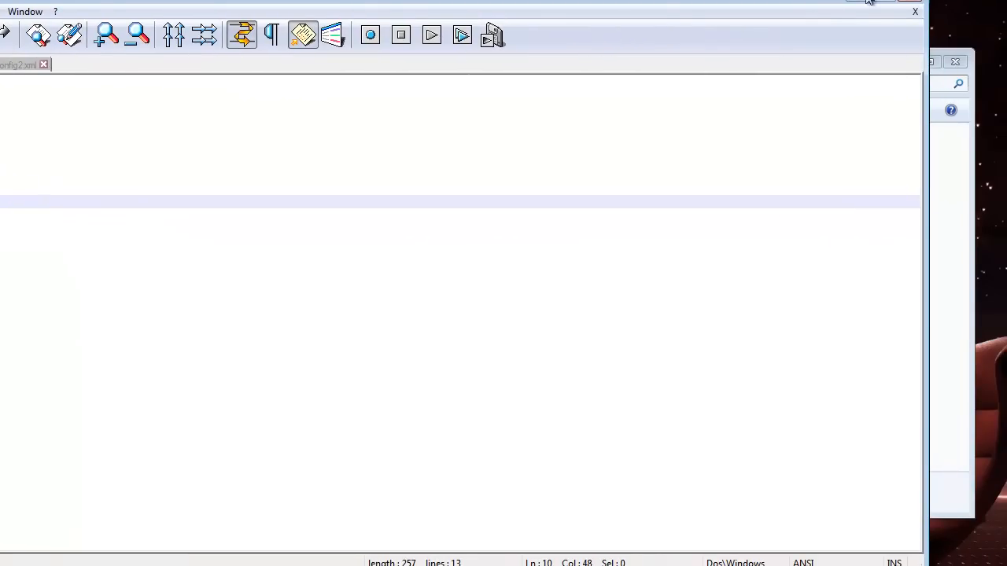
left_click(857, 3)
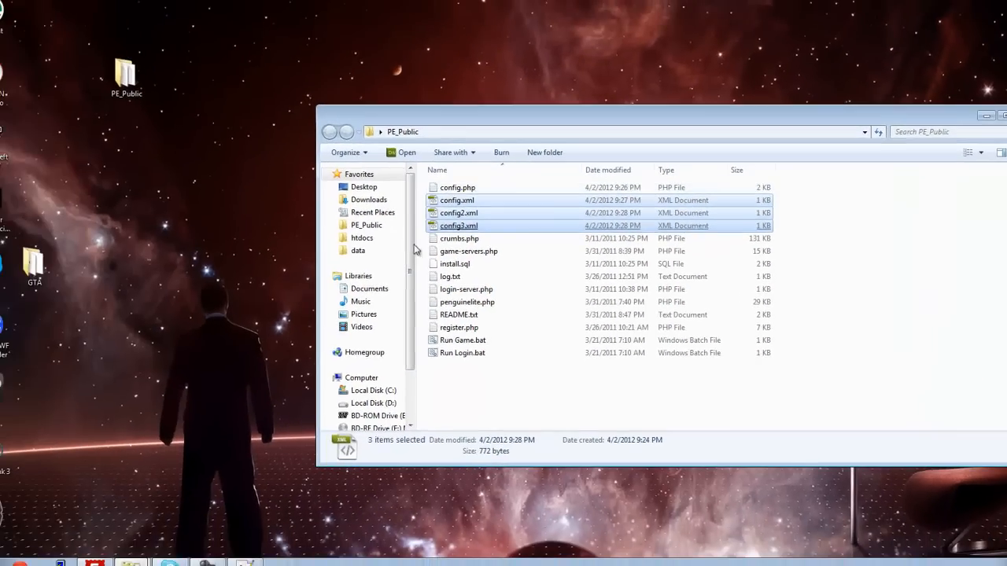
Step: Return to config.php, empty the $mysqlpass value and save the file
left_click(245, 562)
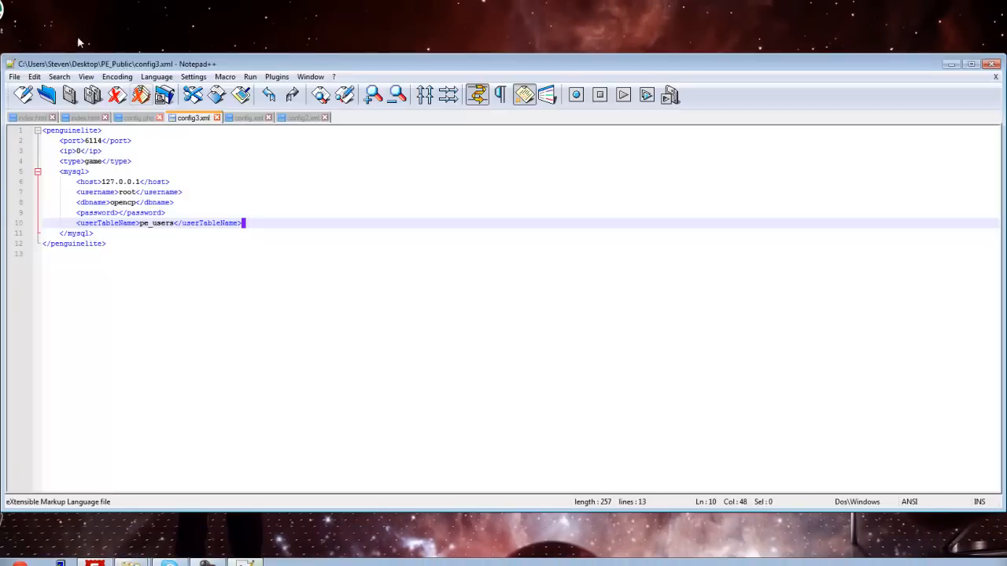
left_click(126, 119)
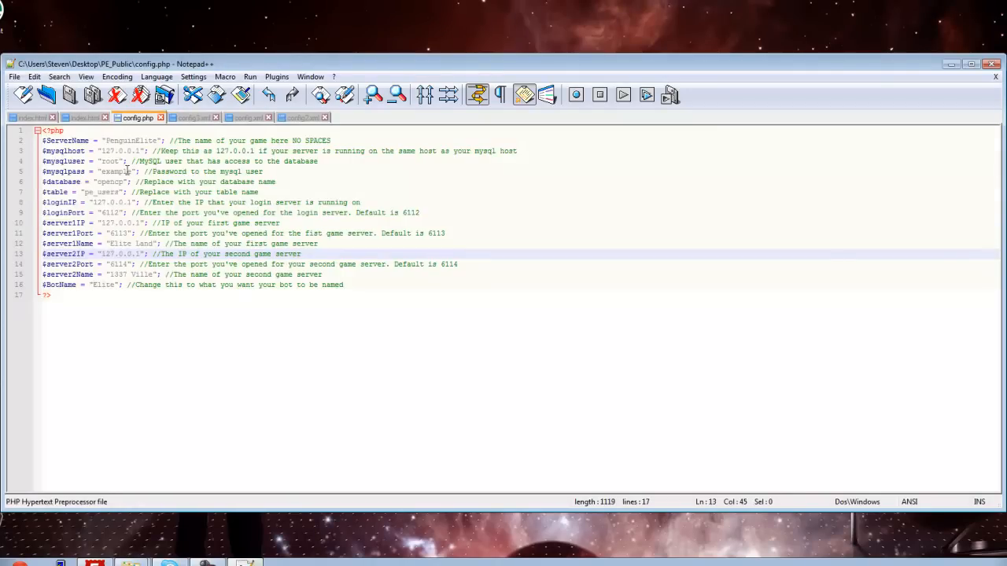
left_click_drag(128, 171, 103, 170)
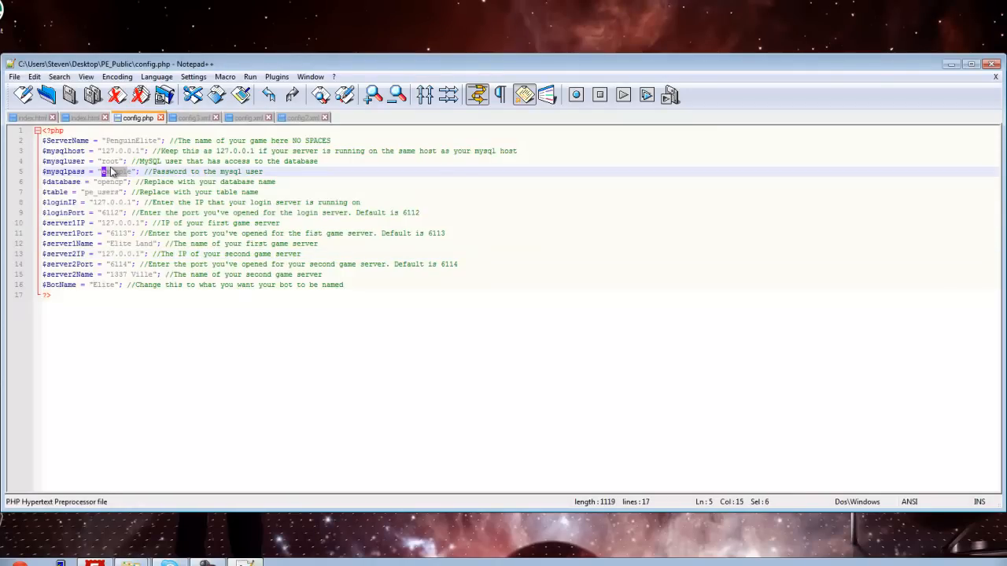
key("Delete")
key("Delete")
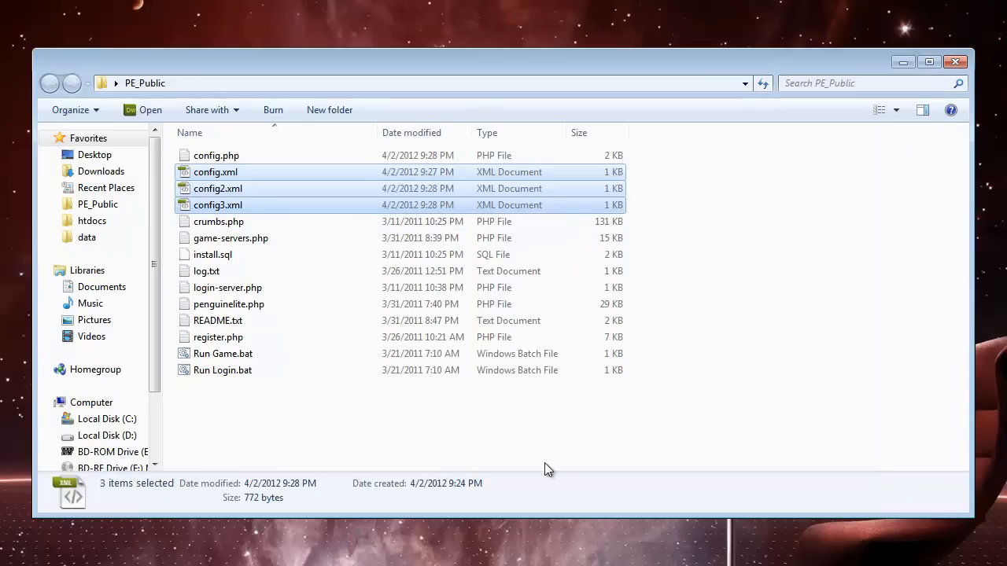
Step: Open register.php from the PE_Public folder and check its database host, name, user and password variables
left_click(244, 340)
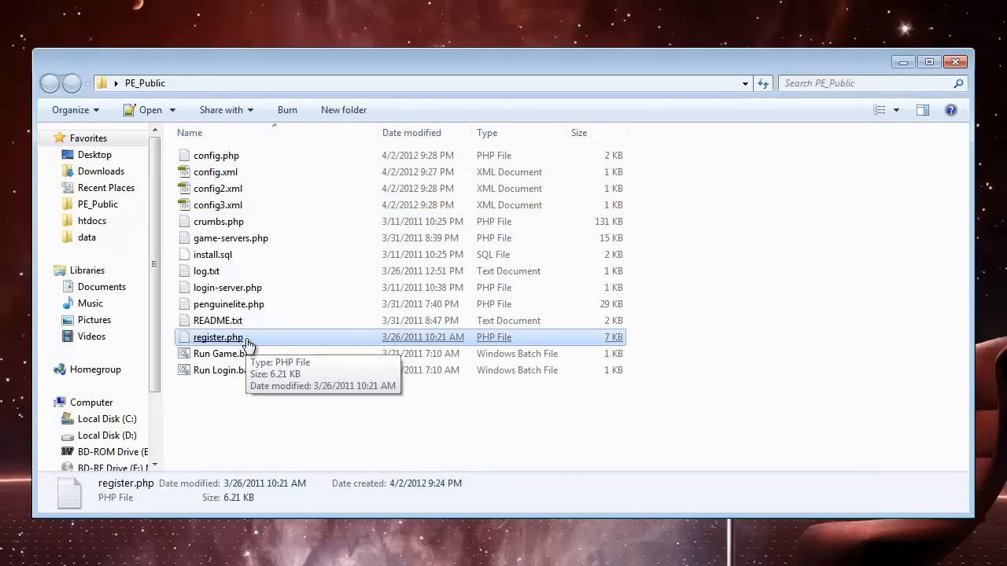
left_click(247, 343)
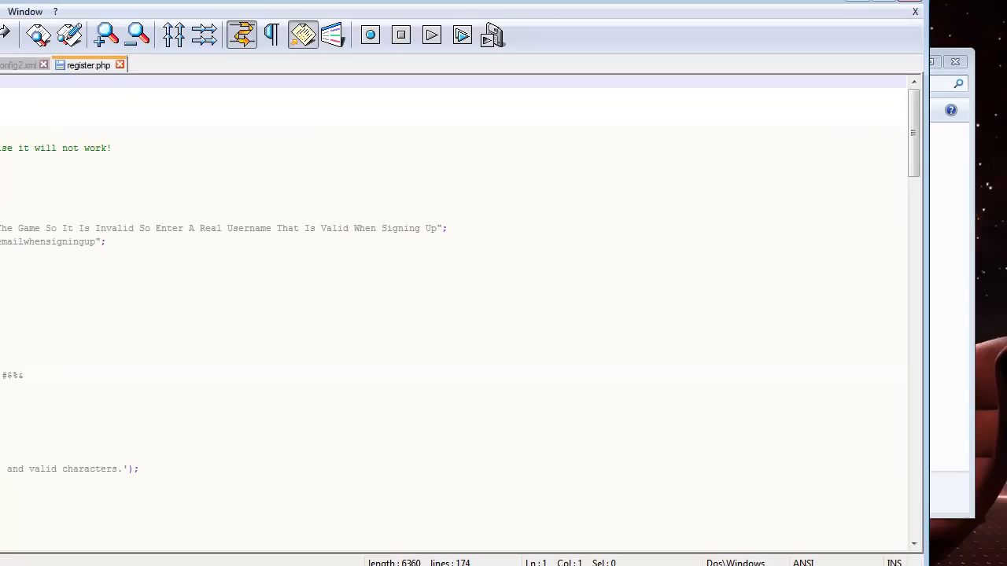
left_click(487, 174)
scroll(453, 314, "down", 2)
scroll(453, 315, "up", 1)
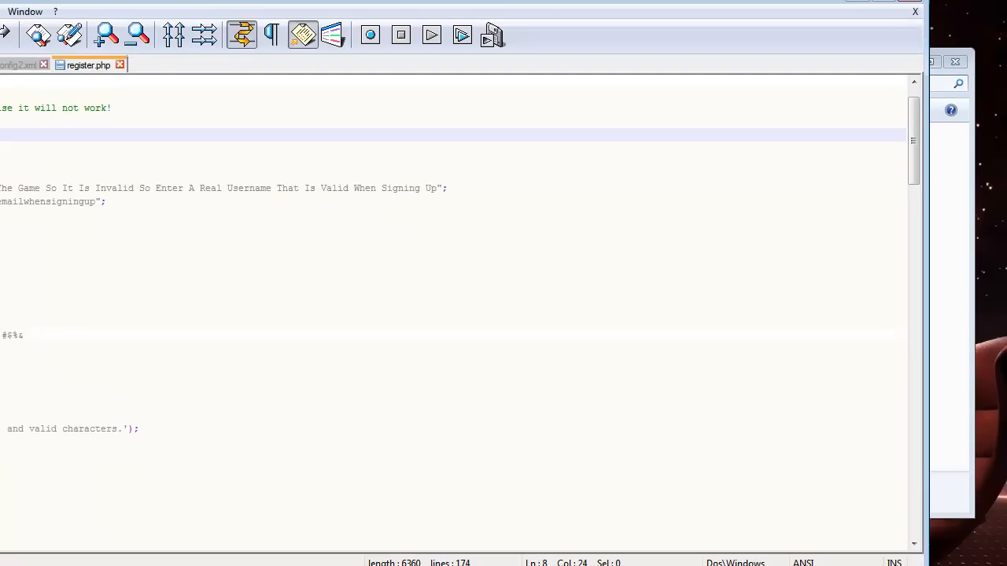
left_click(66, 125)
left_click(53, 140)
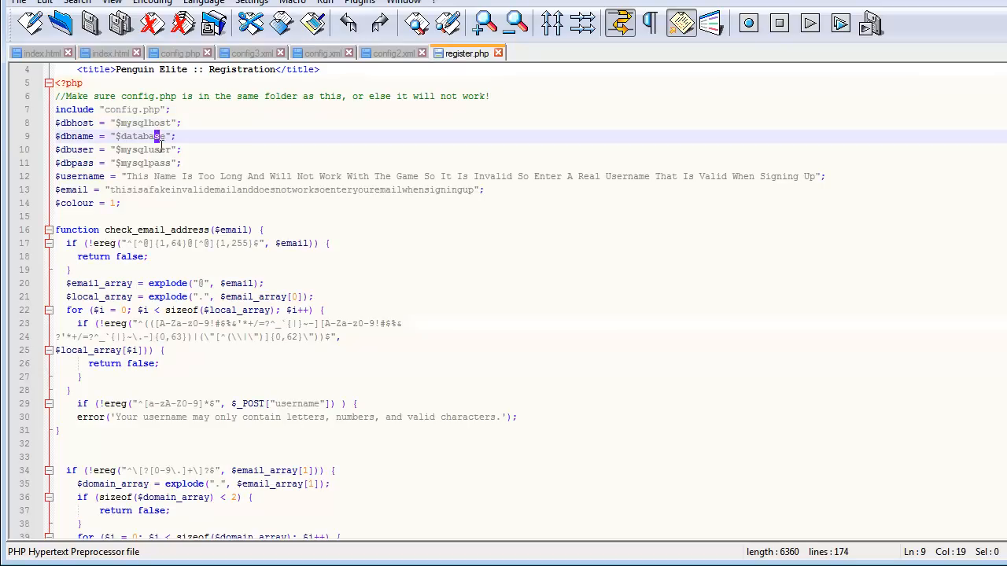
left_click(59, 153)
left_click(167, 165)
left_click(164, 151)
left_click(155, 136)
left_click(161, 123)
left_click(164, 138)
left_click(162, 151)
left_click(166, 163)
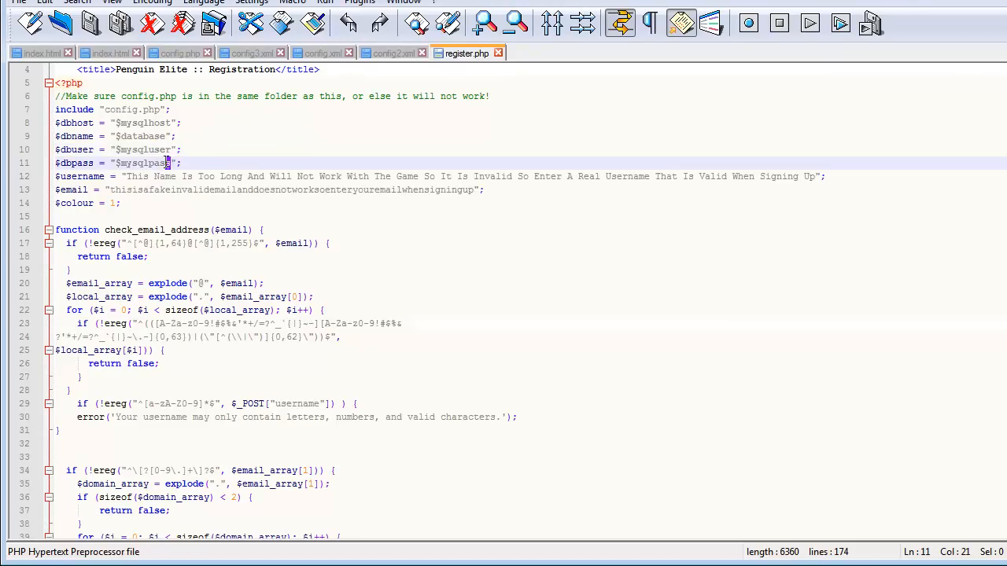
Step: Examine the rest of register.php, from the account checks to the registration form fields, and minimize the editor
left_click(359, 217)
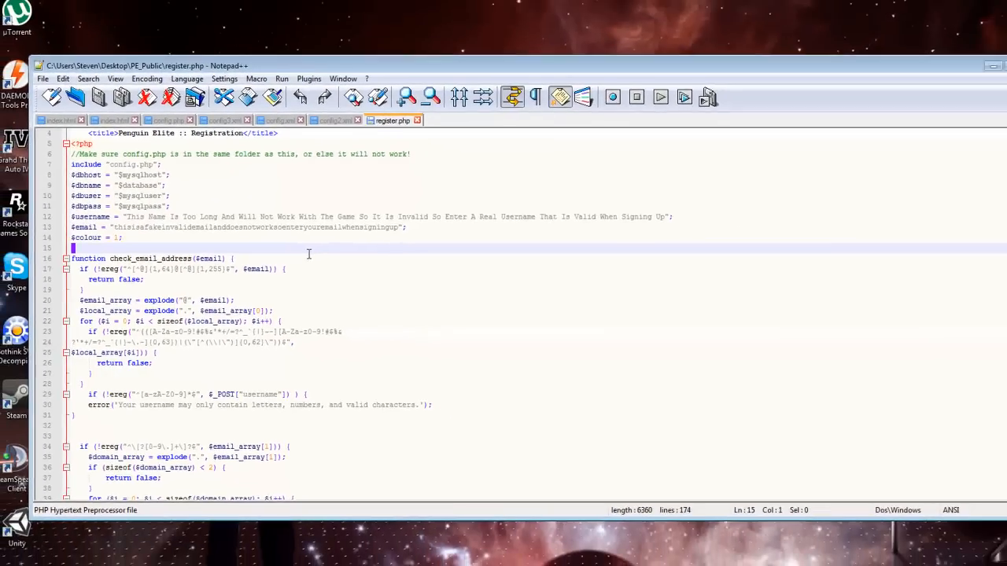
scroll(358, 228, "down", 5)
scroll(301, 265, "down", 20)
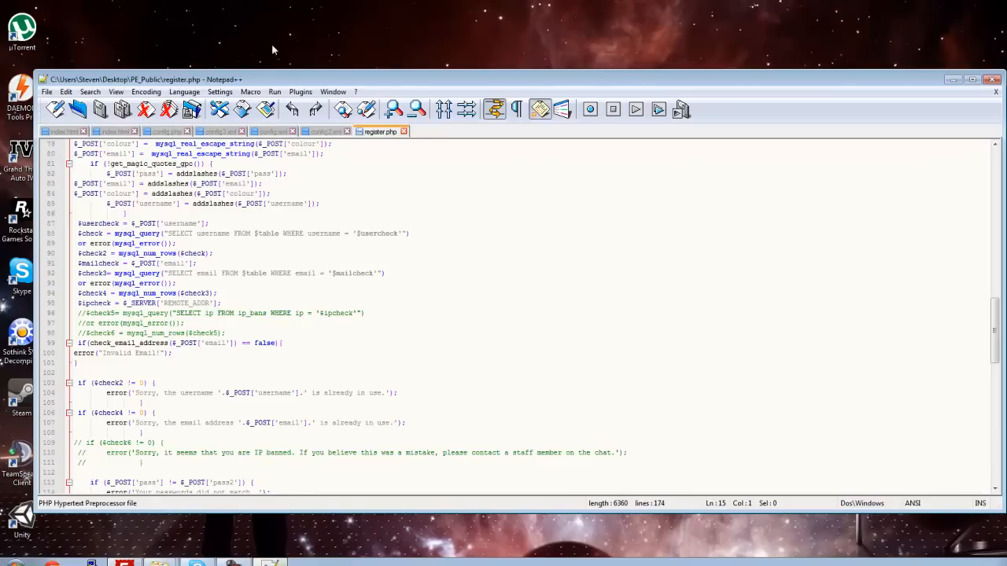
scroll(274, 414, "down", 3)
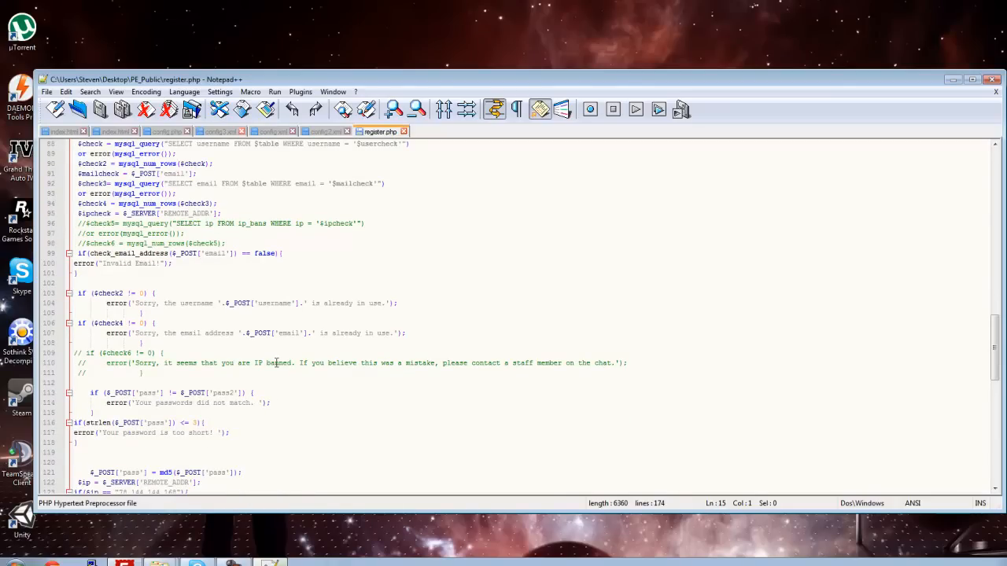
scroll(442, 241, "down", 5)
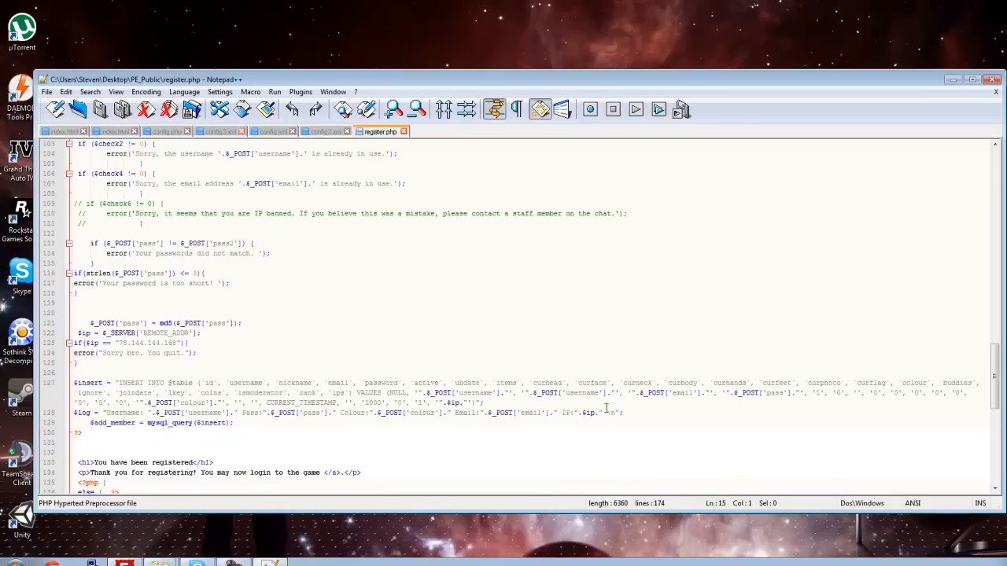
scroll(171, 384, "down", 2)
scroll(221, 396, "down", 6)
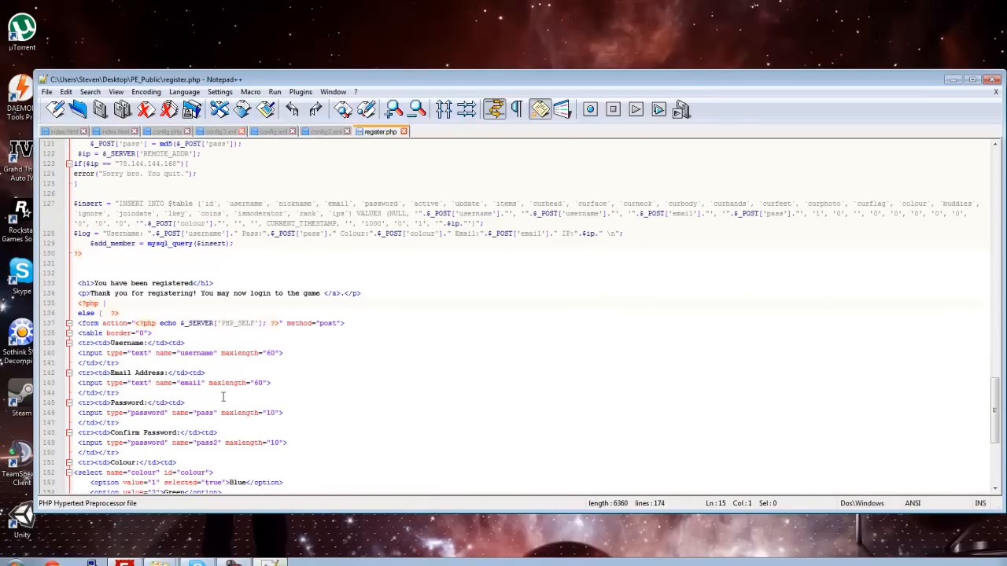
scroll(223, 396, "down", 5)
scroll(220, 386, "up", 5)
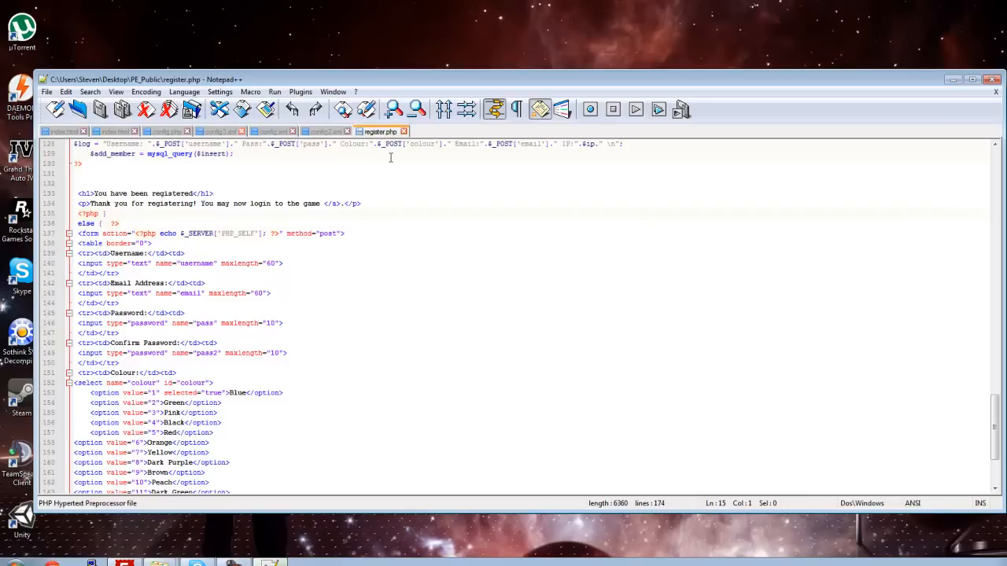
left_click(951, 82)
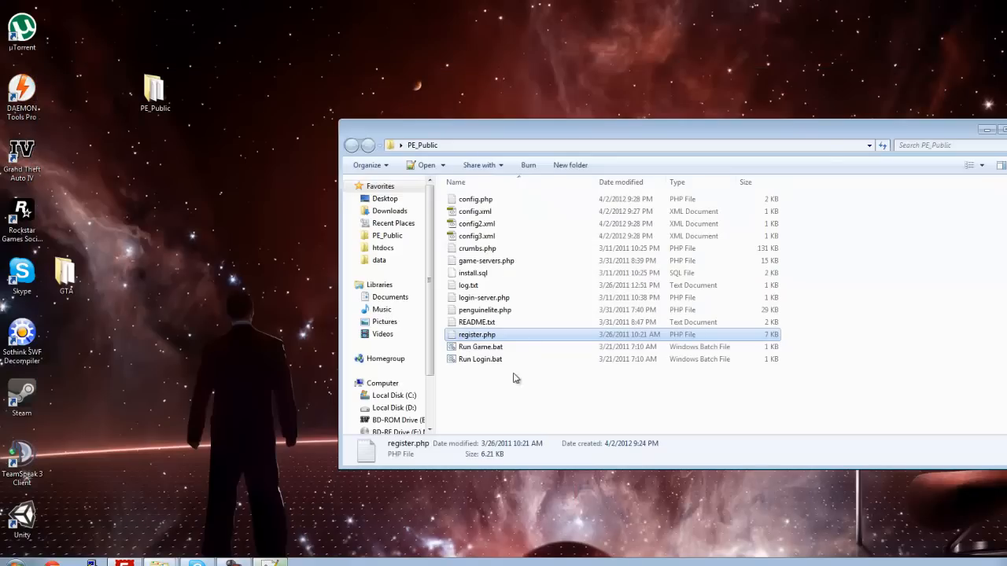
Step: Open the Windows System information window from the computer's properties and bring up the advanced system settings
left_click(496, 348)
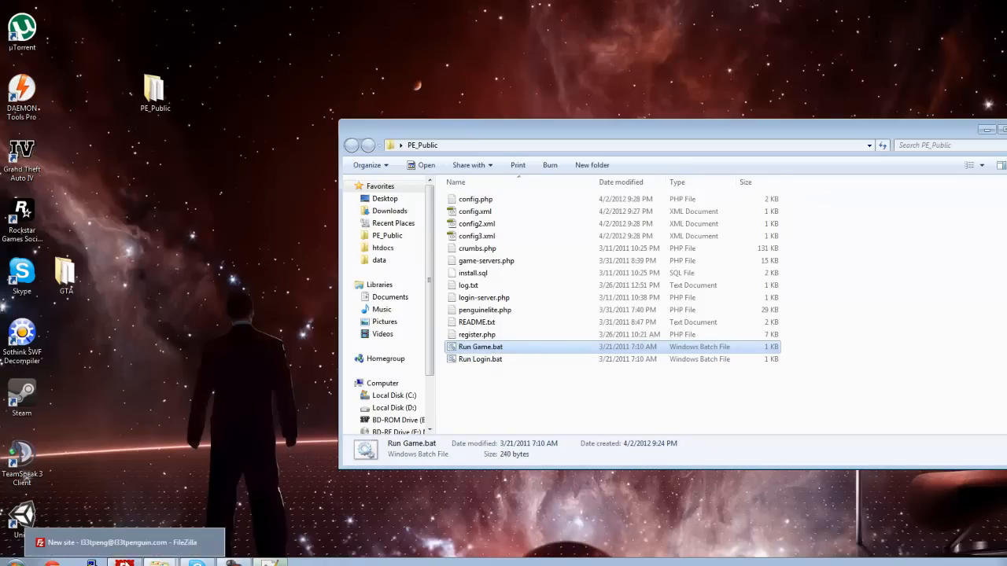
left_click(14, 560)
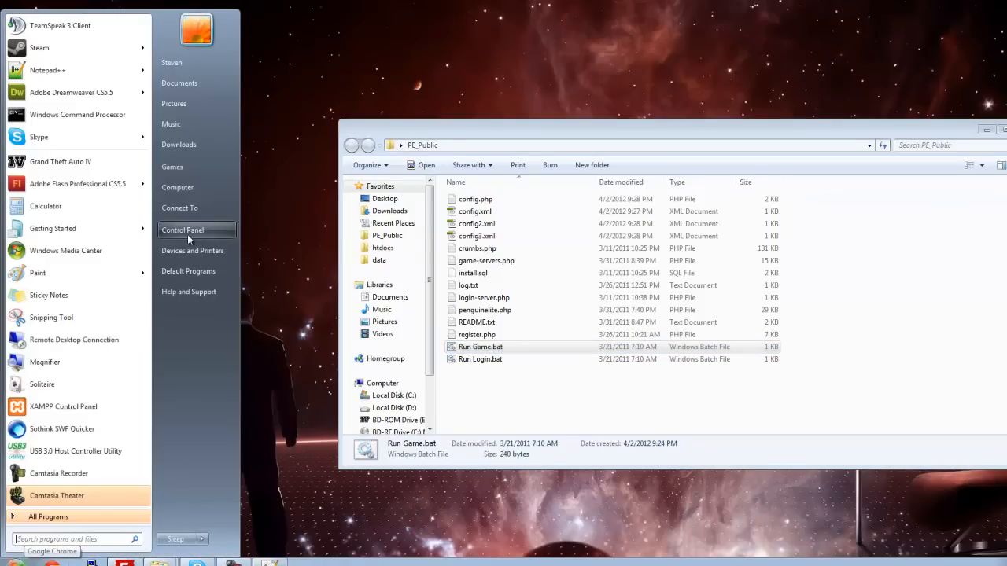
right_click(186, 194)
left_click(299, 304)
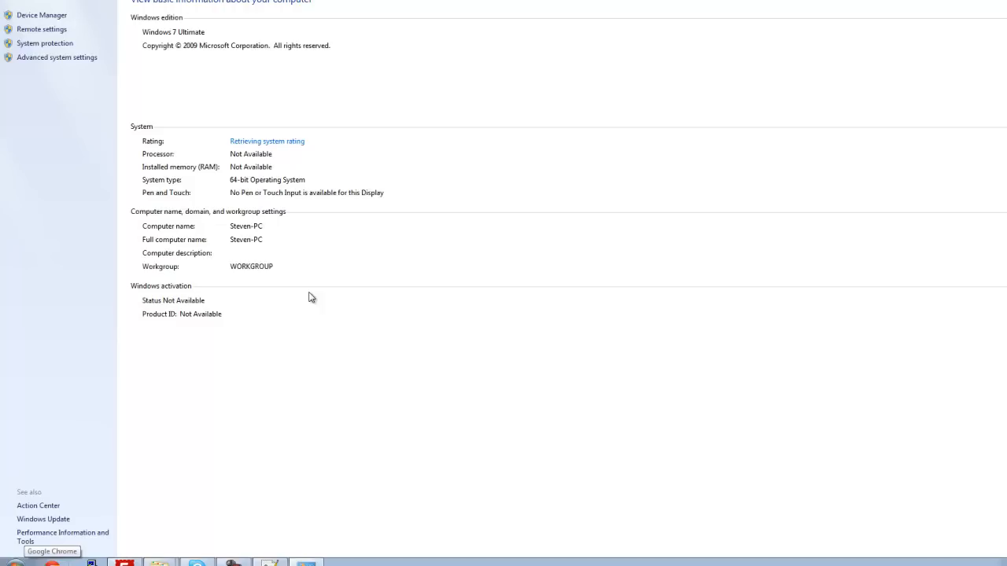
left_click_drag(282, 0, 321, 75)
left_click_drag(501, 317, 941, 530)
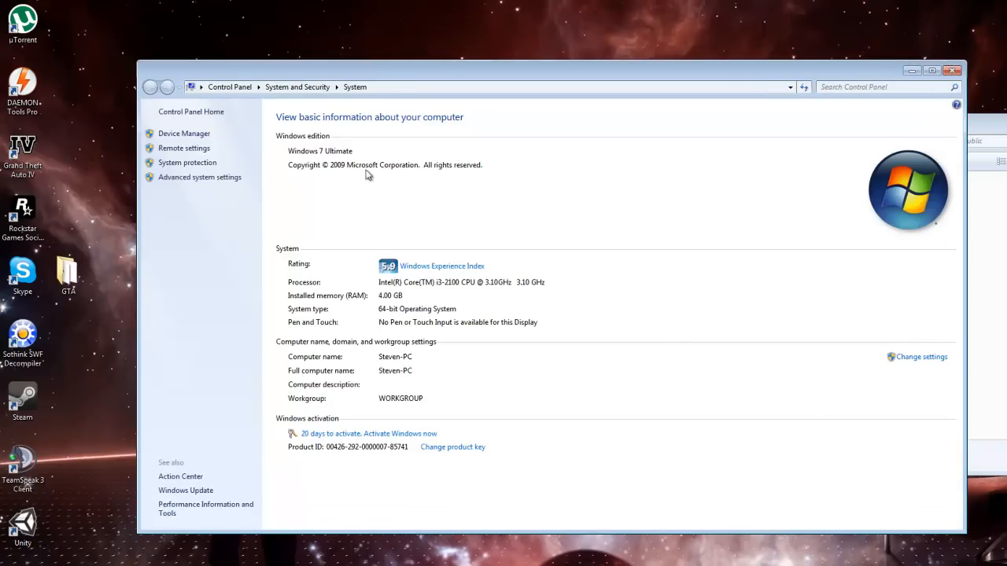
left_click(198, 178)
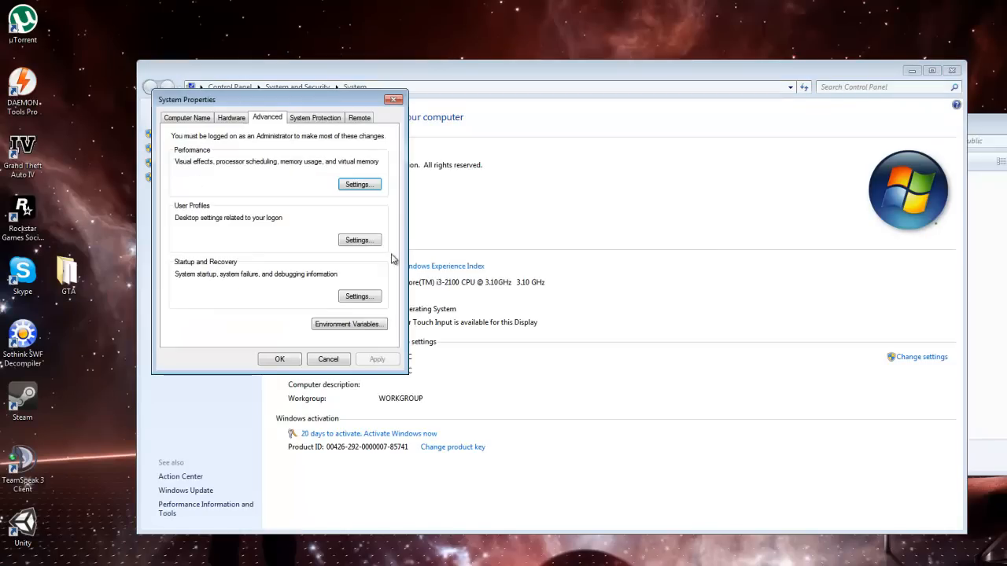
left_click(361, 325)
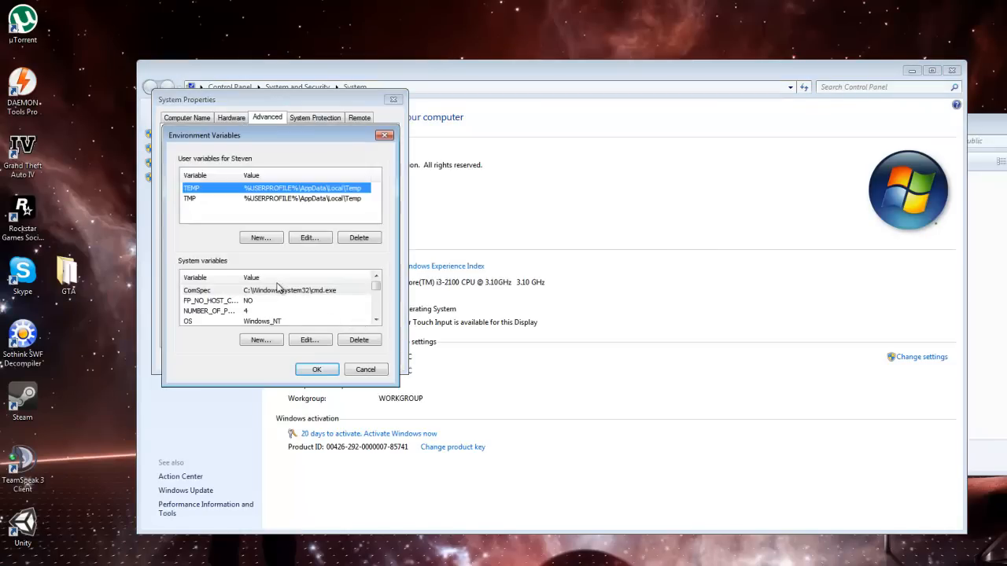
left_click(275, 301)
scroll(274, 305, "down", 3)
left_click(252, 303)
left_click_drag(252, 149, 430, 170)
left_click(542, 390)
left_click(328, 359)
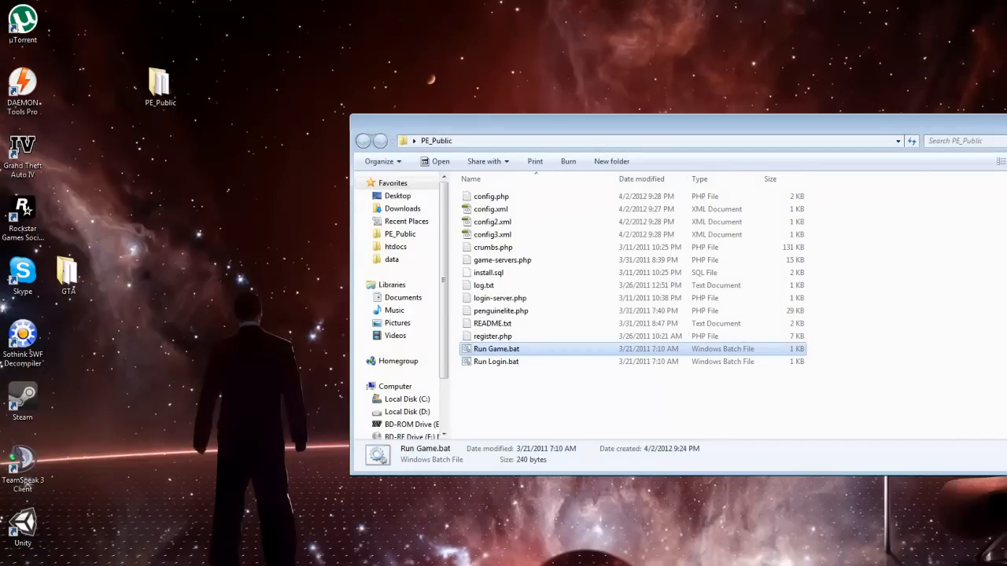
Step: Reopen the System information window from the computer's properties and bring up the advanced system settings
left_click(22, 565)
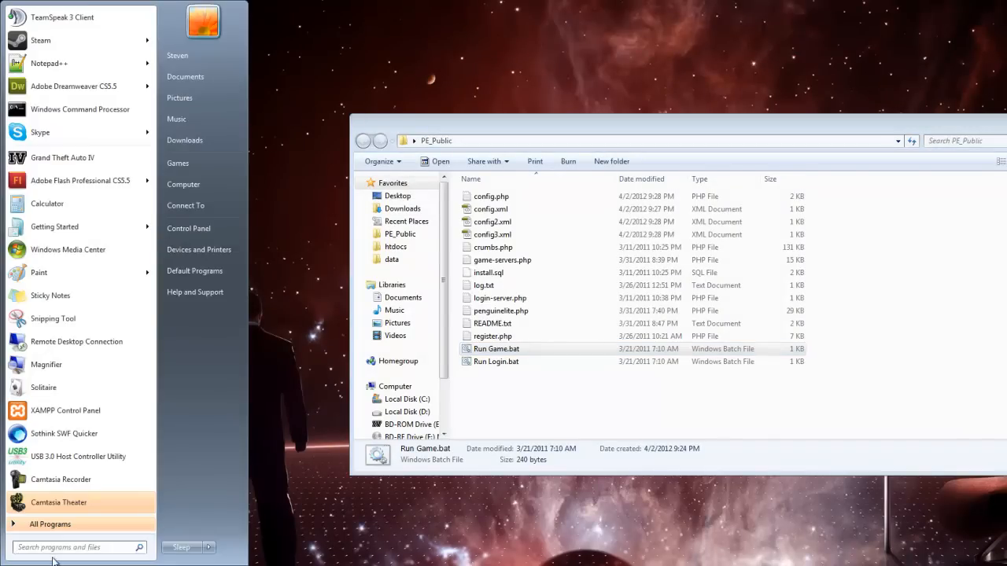
right_click(189, 187)
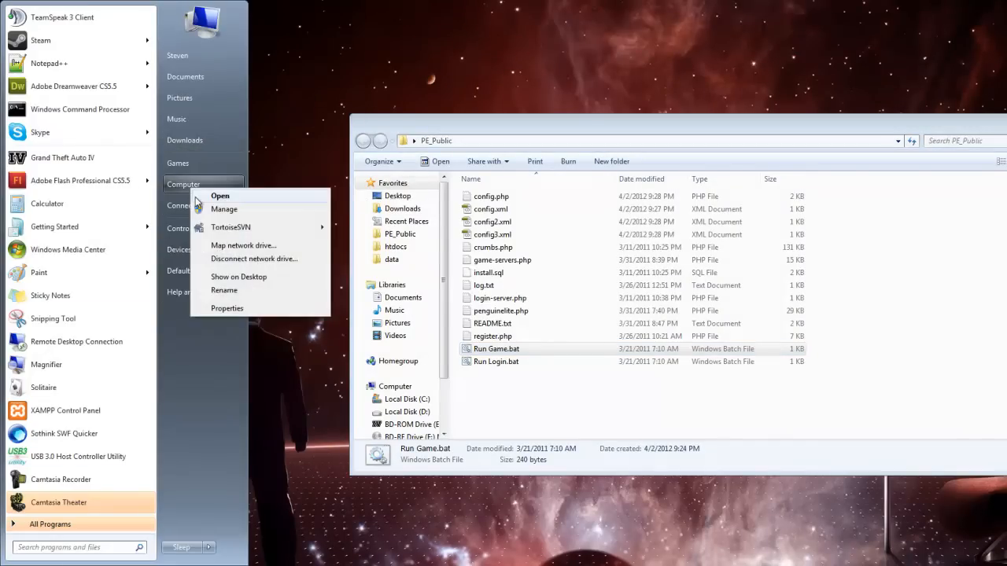
left_click(226, 308)
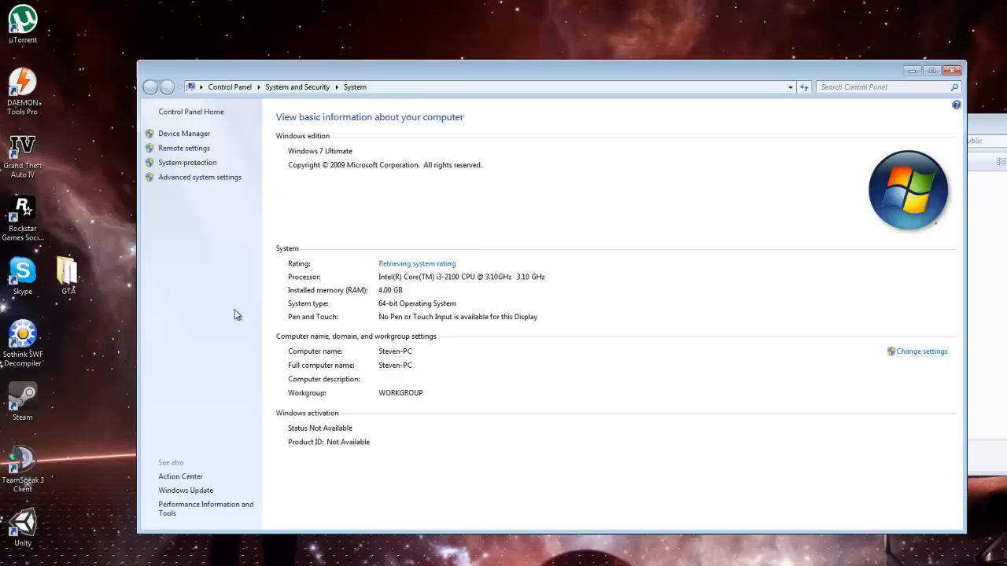
left_click(193, 176)
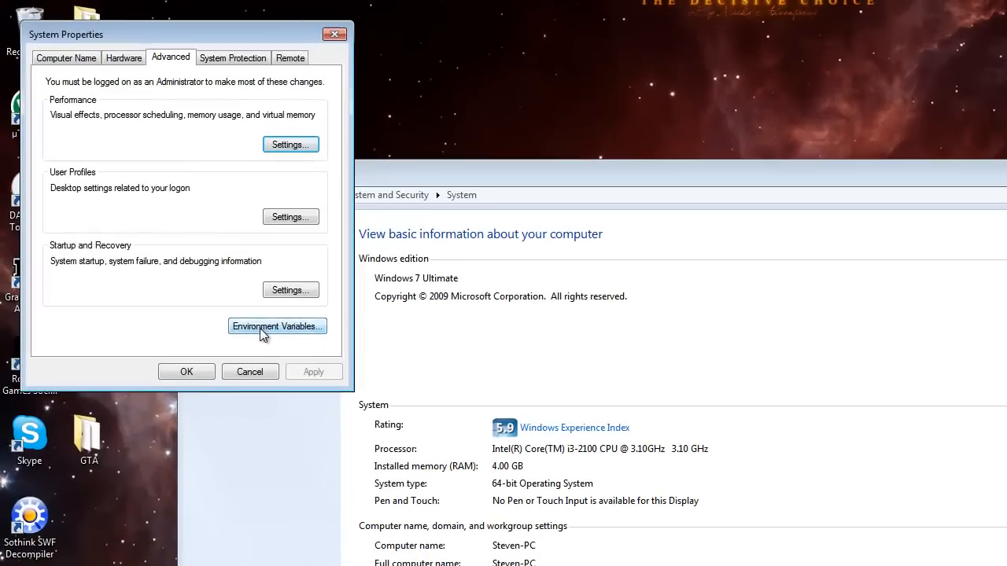
Step: Open the environment variables and start editing the system variable Path at the end of its value
left_click(262, 331)
left_click(311, 322)
left_click(311, 322)
left_click(113, 297)
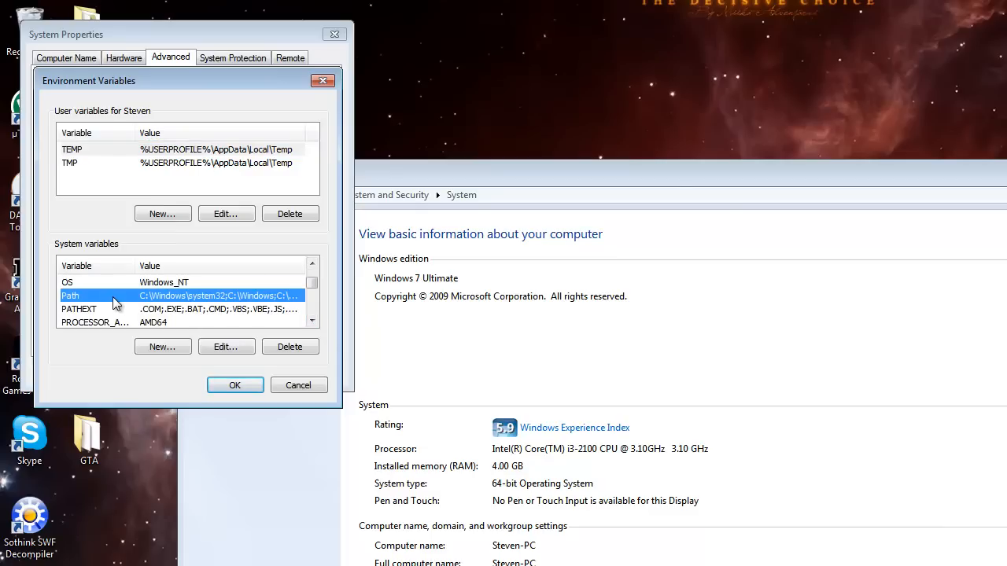
left_click(226, 346)
left_click(315, 179)
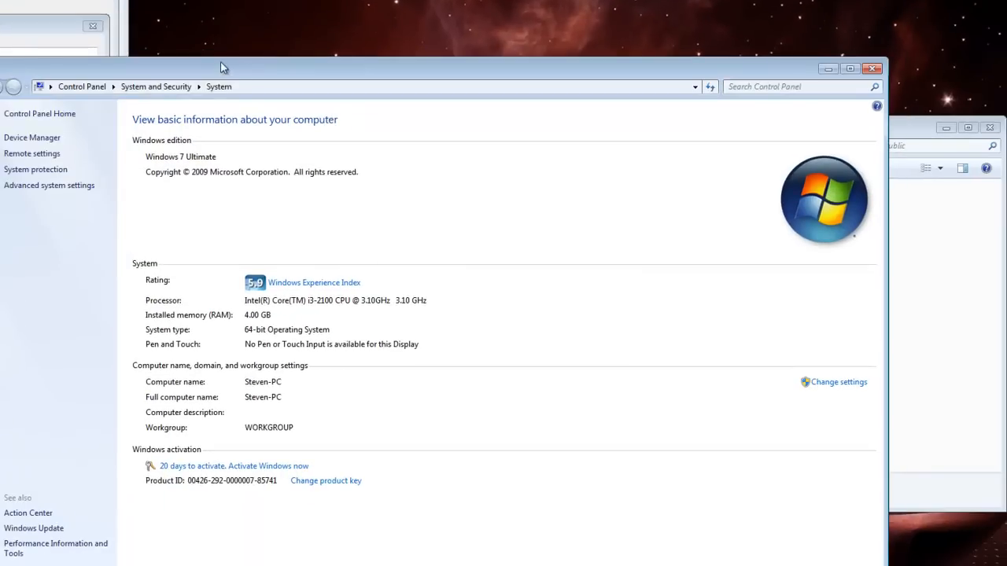
Step: Close the System information window and locate php.exe in the C:\xampp\php folder
left_click_drag(226, 66, 246, 31)
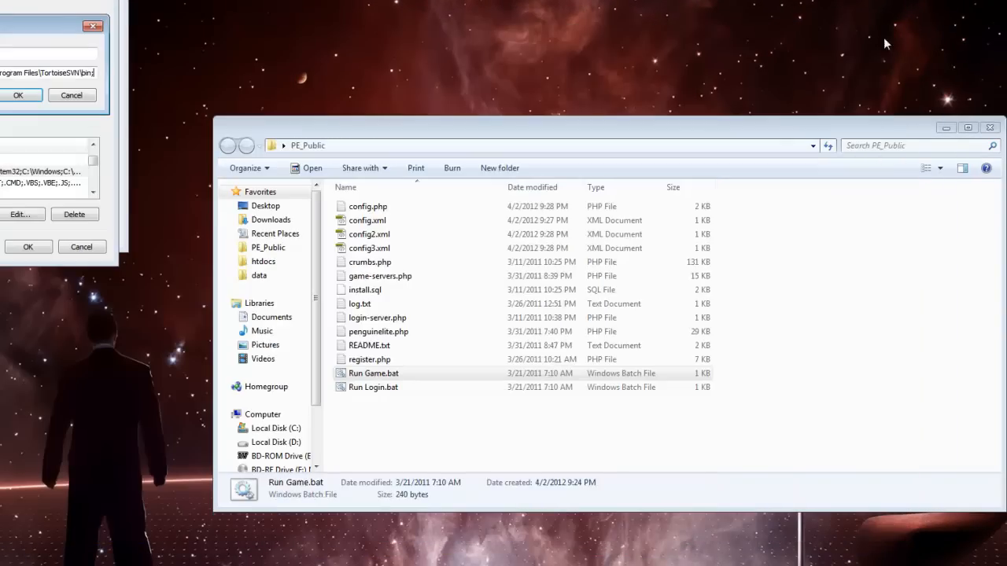
left_click(893, 35)
left_click(267, 261)
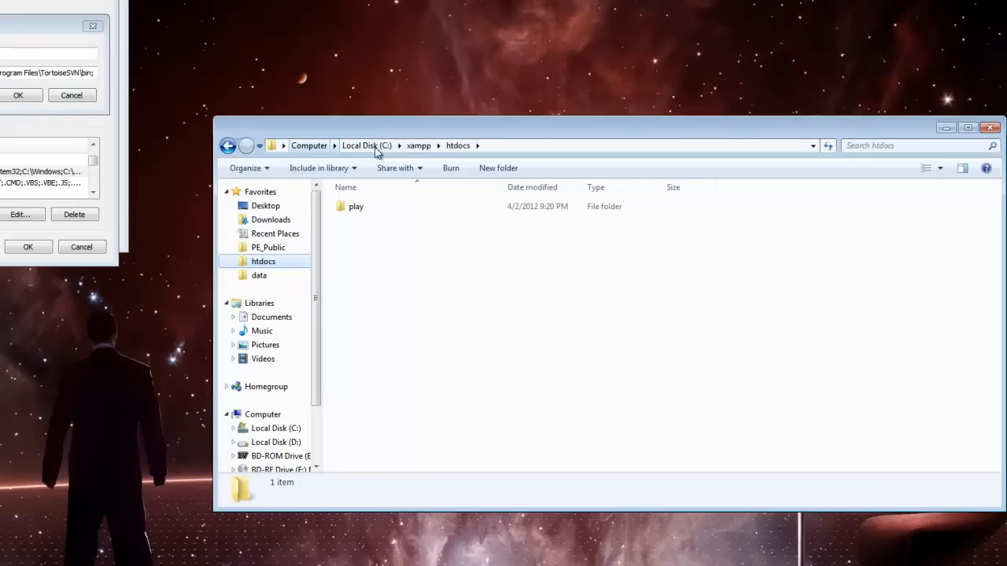
left_click(308, 146)
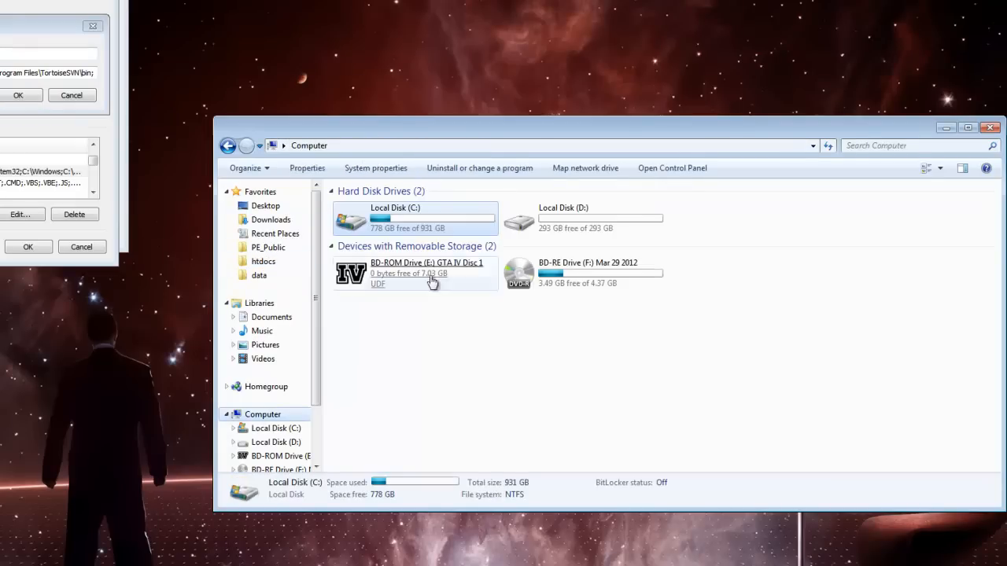
double_click(399, 227)
double_click(447, 349)
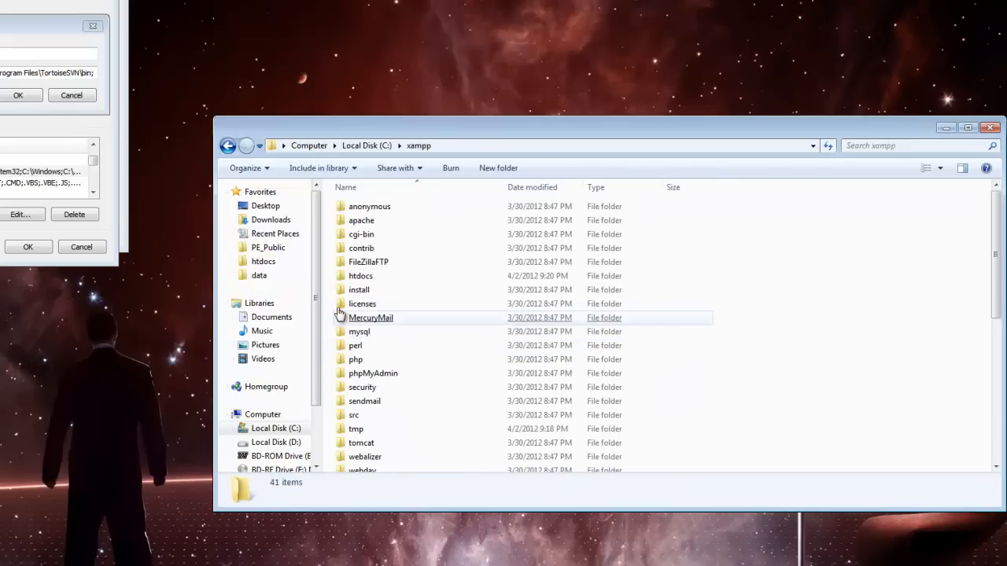
double_click(375, 359)
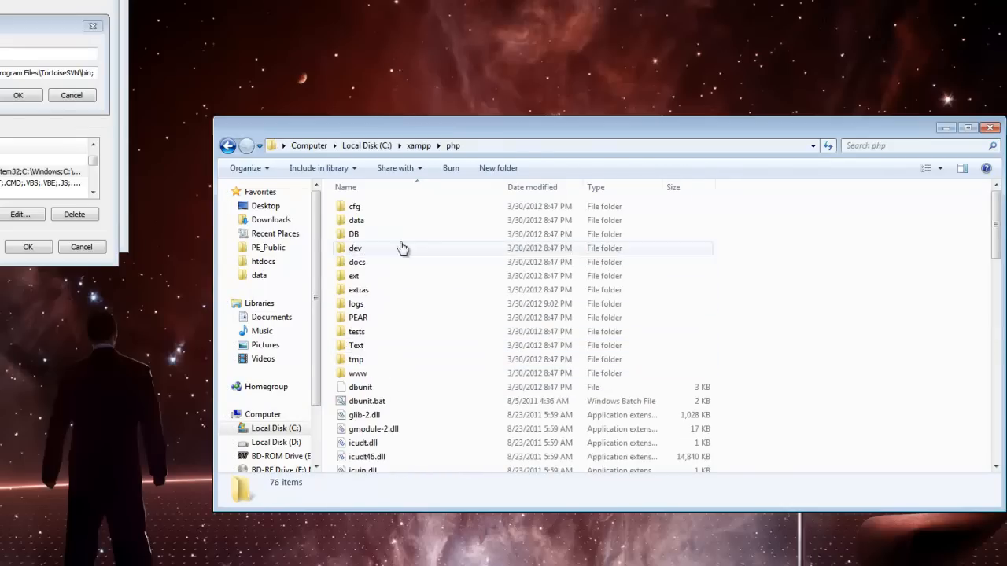
scroll(506, 331, "down", 2)
scroll(494, 417, "down", 10)
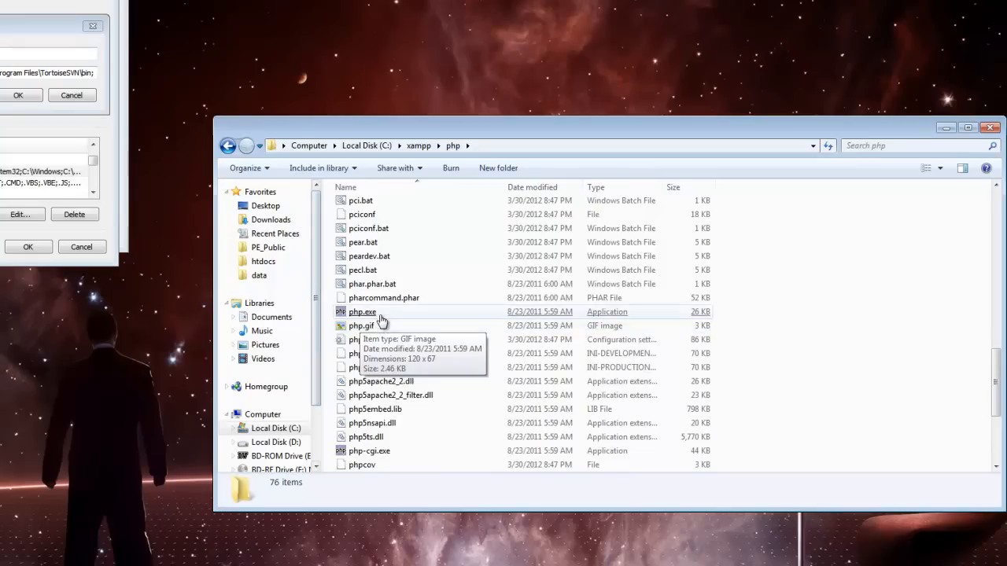
left_click(370, 313)
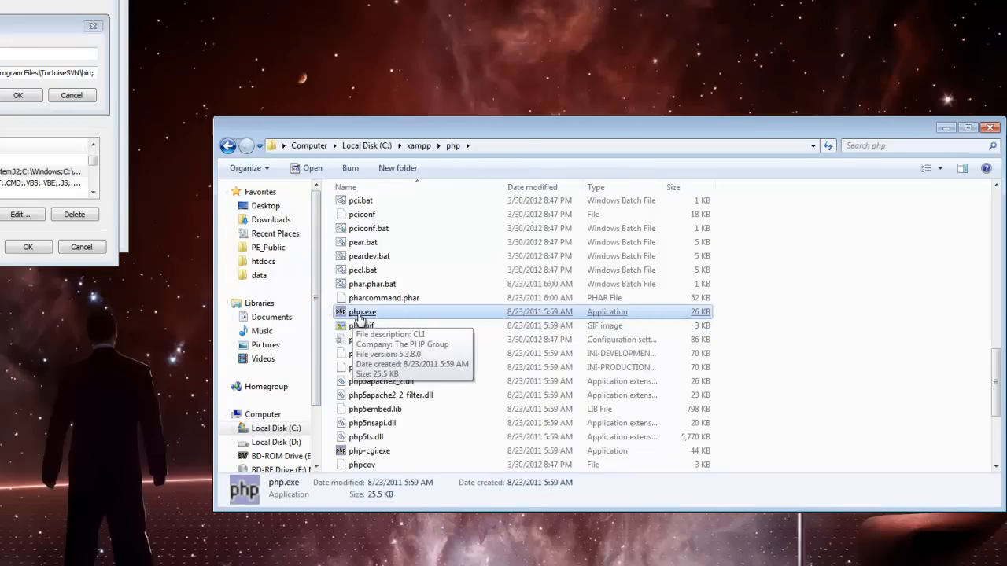
Step: Copy the full folder path C:\xampp\php from the file browser
left_click(493, 149)
right_click(446, 148)
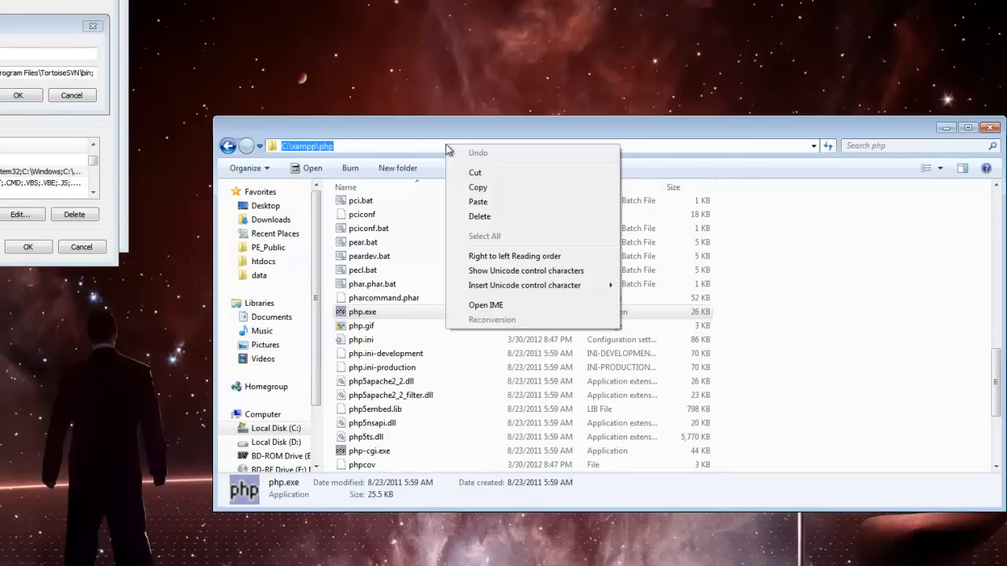
left_click(369, 146)
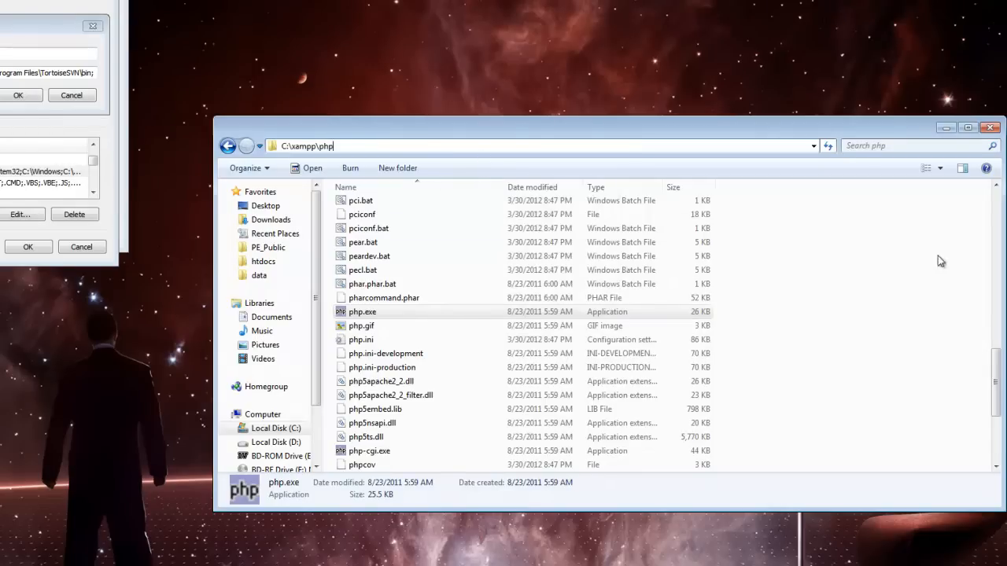
left_click(830, 311)
left_click(484, 151)
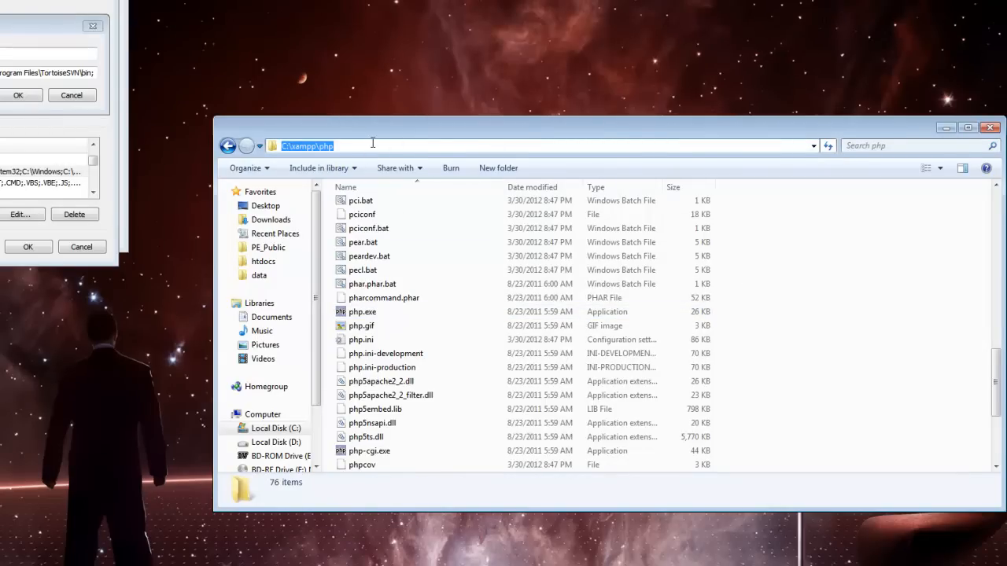
left_click(384, 146)
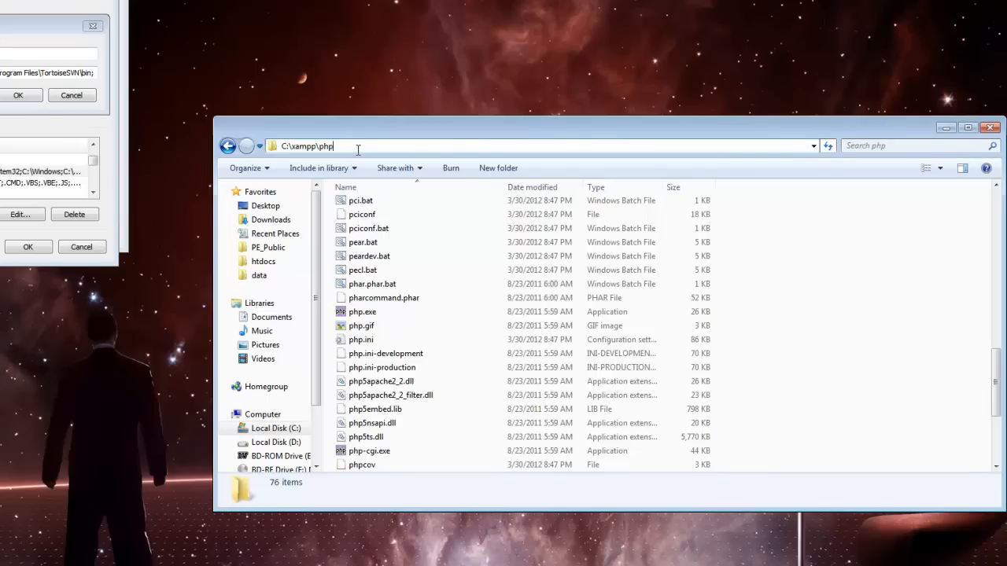
key("ctrl+a")
key("ctrl+c")
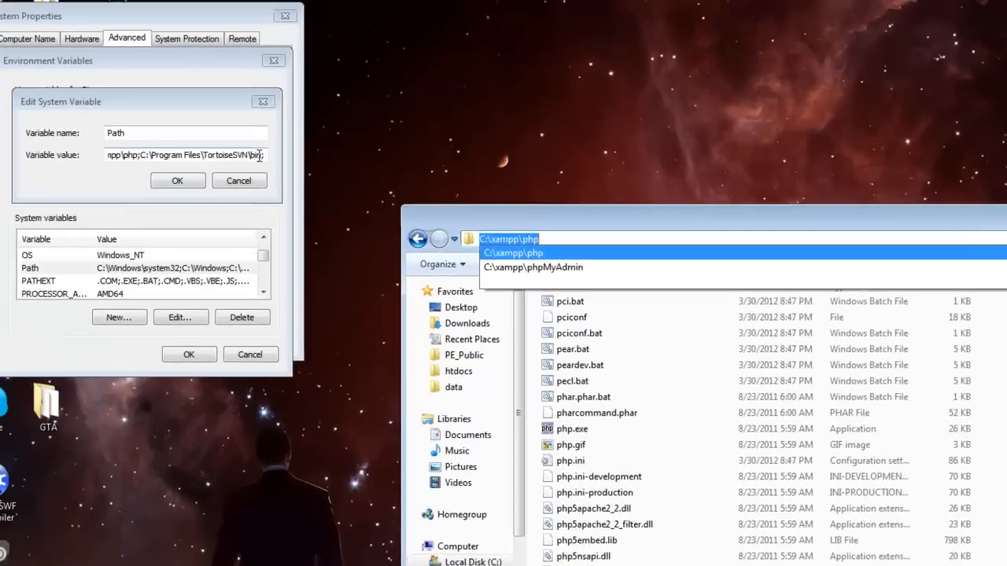
Step: Append C:\xampp\php to the Path value, compare it with the existing C:\xampp\php entry and confirm the variable
left_click(94, 73)
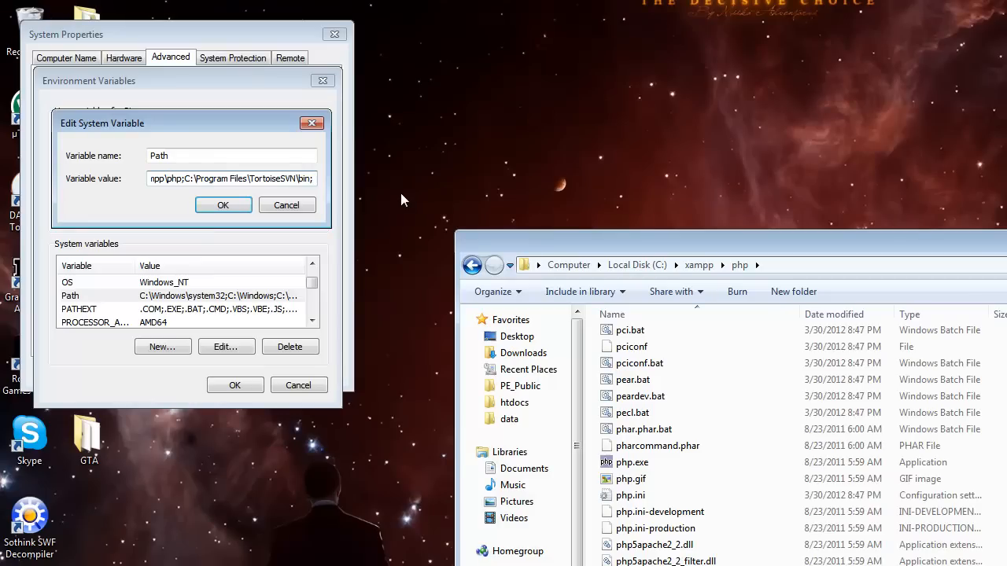
key("ctrl+v")
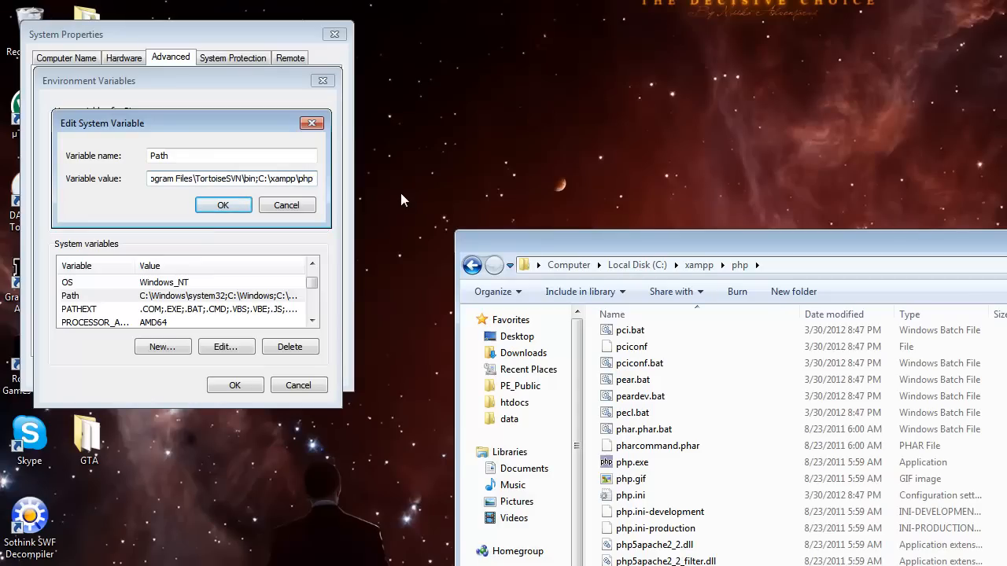
left_click(246, 180)
key("Left")
key("Left")
key("Left")
key("Left")
key("Left")
key("Left")
key("Left")
key("Left")
key("Left")
key("Left")
key("Left")
key("Left")
key("Left")
key("Left")
key("Left")
key("Left")
key("Left")
key("Left")
key("Left")
key("Left")
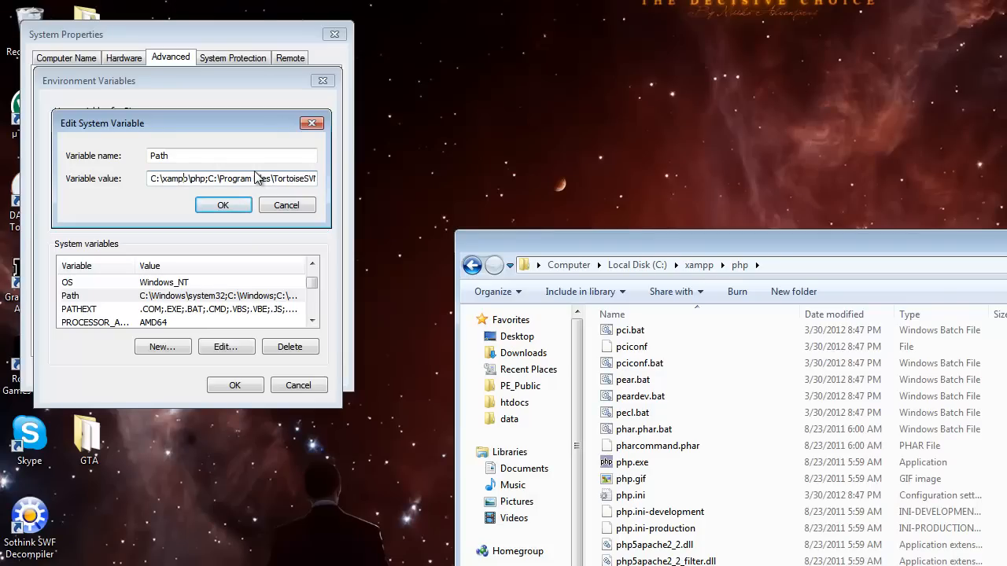
key("Left")
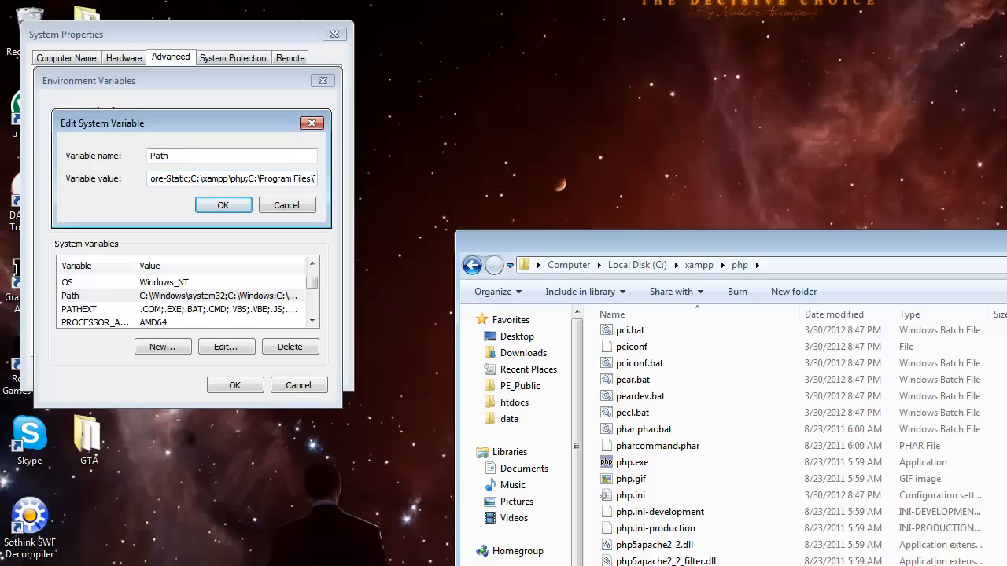
left_click_drag(247, 178, 192, 187)
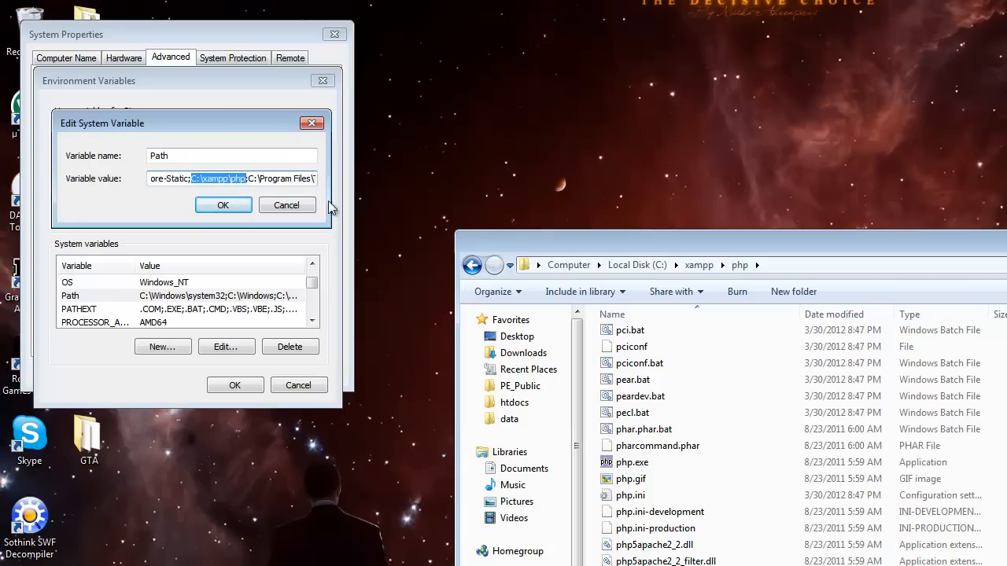
left_click(295, 183)
key("Return")
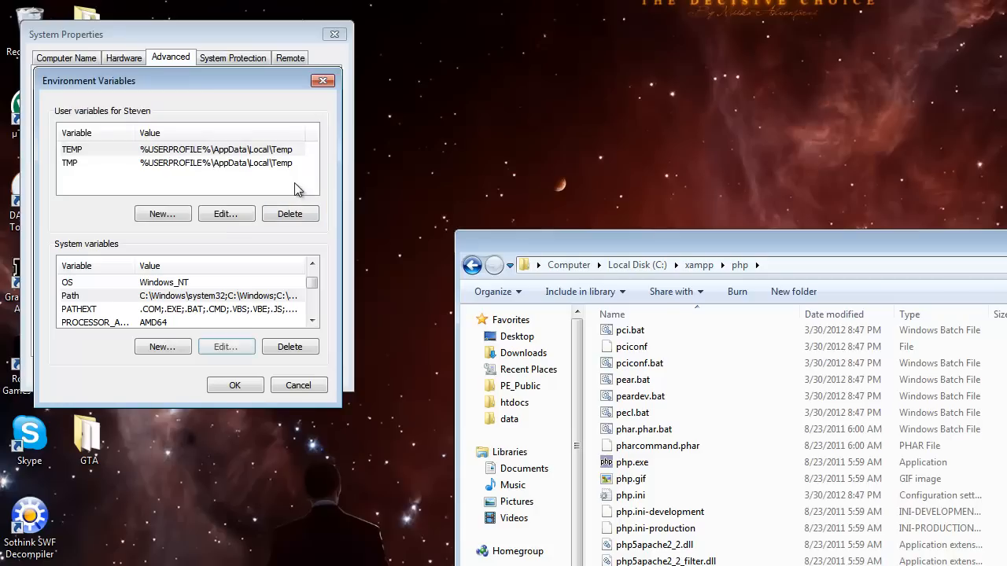
Step: Edit the Path variable again, remove the duplicate C:\xampp\php at the end of its value and confirm
left_click(235, 348)
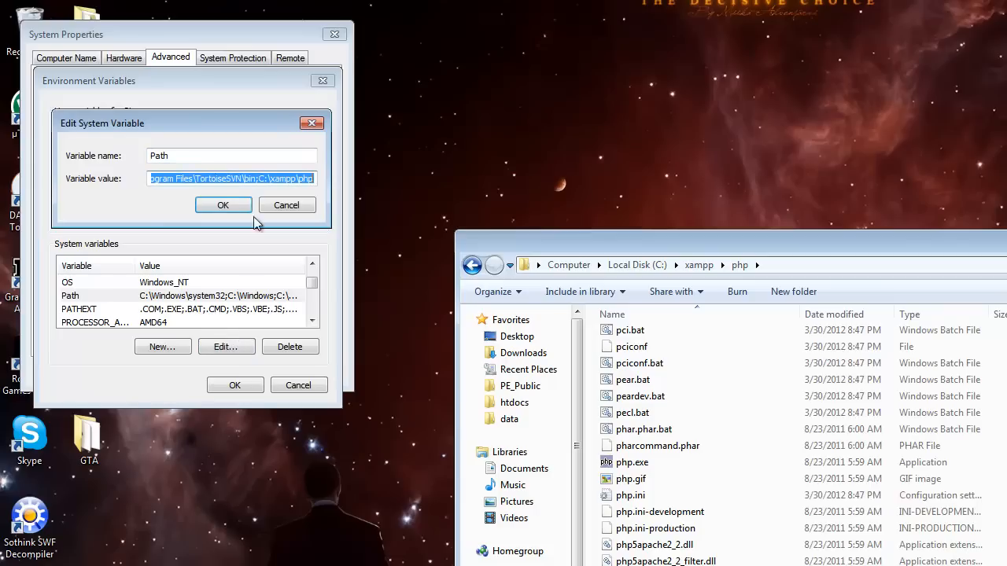
left_click_drag(315, 178, 263, 184)
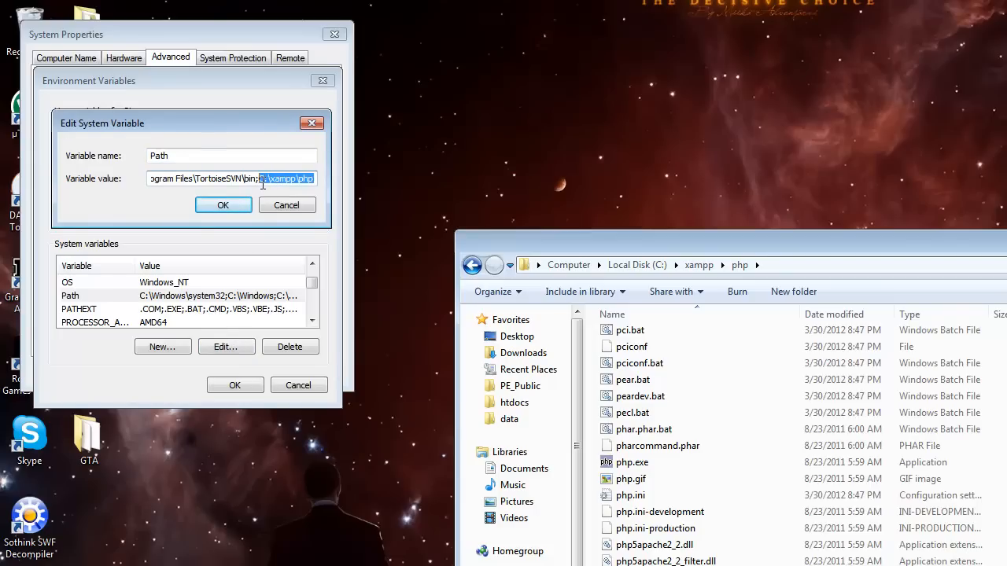
key("BackSpace")
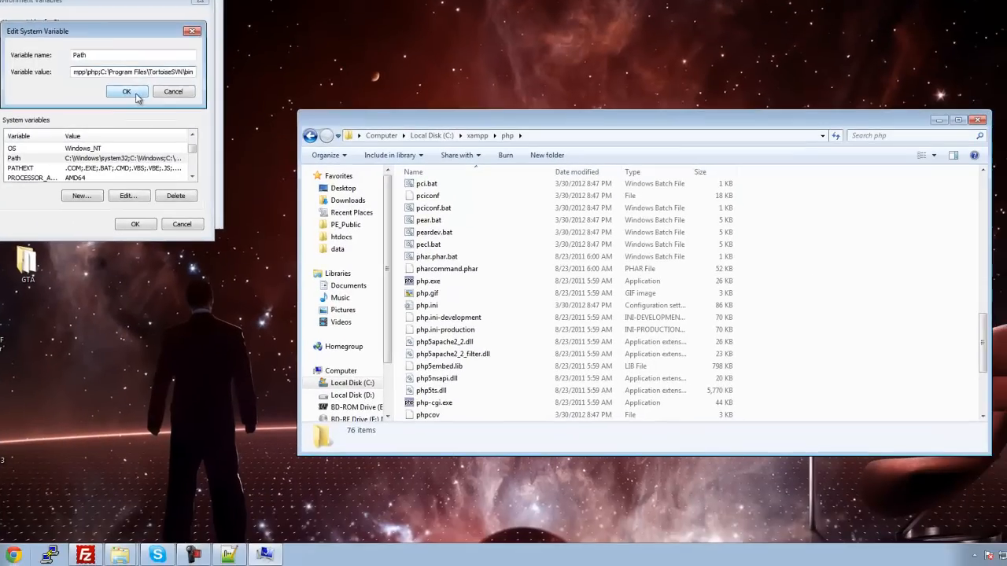
left_click(223, 205)
left_click(136, 224)
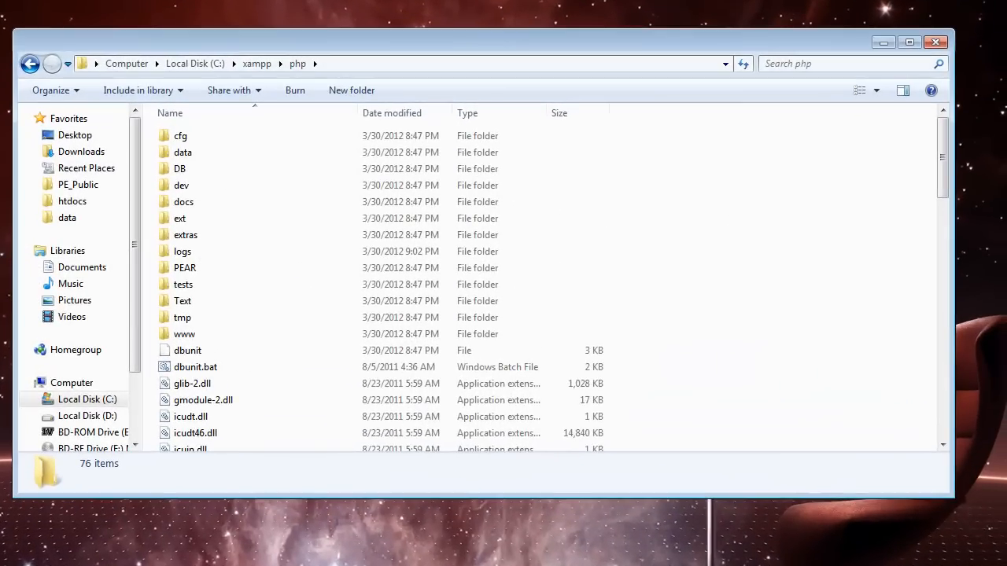
Step: Open the PE_Public folder in a separate window and start the game server with Run Game.bat
left_click(986, 332)
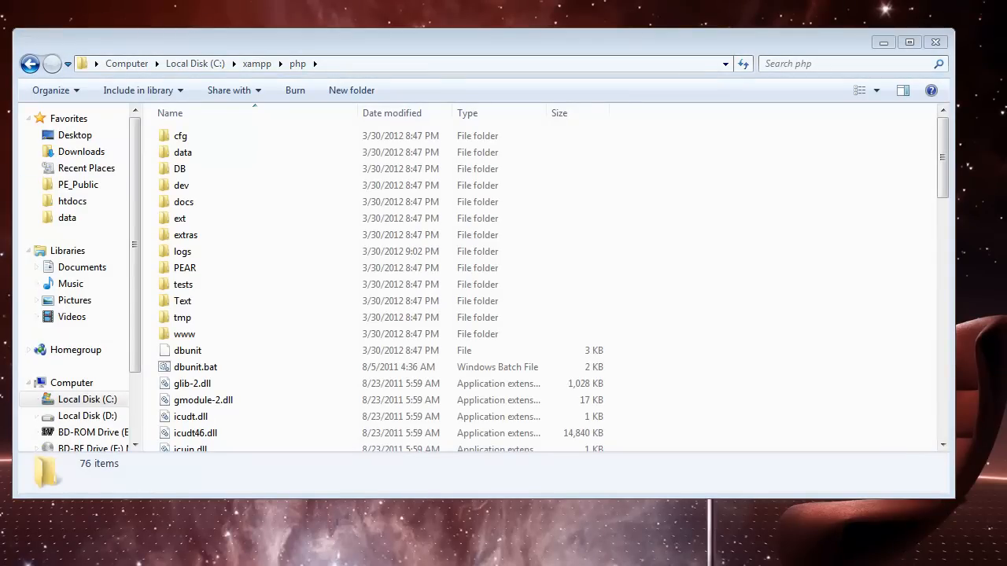
double_click(3, 185)
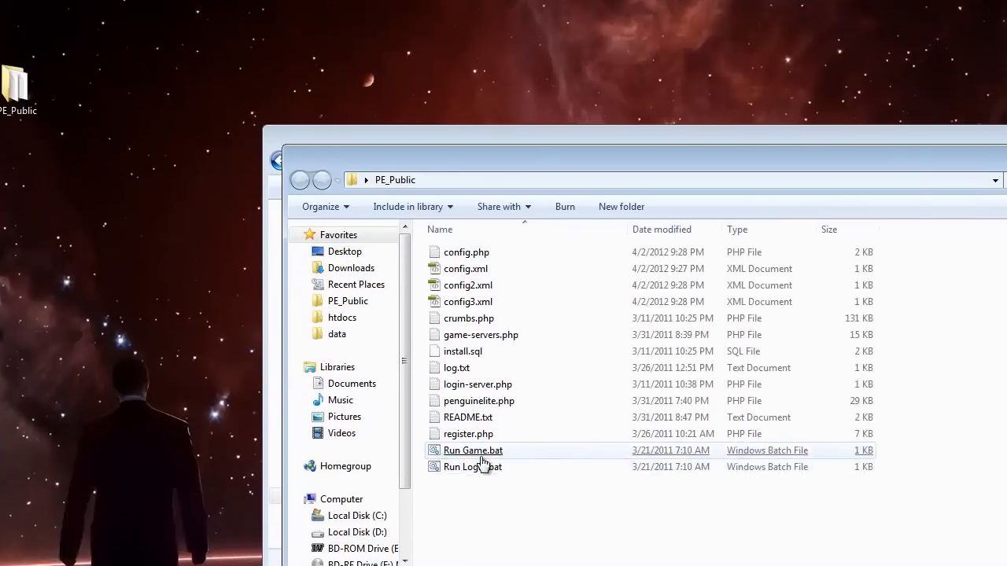
double_click(229, 356)
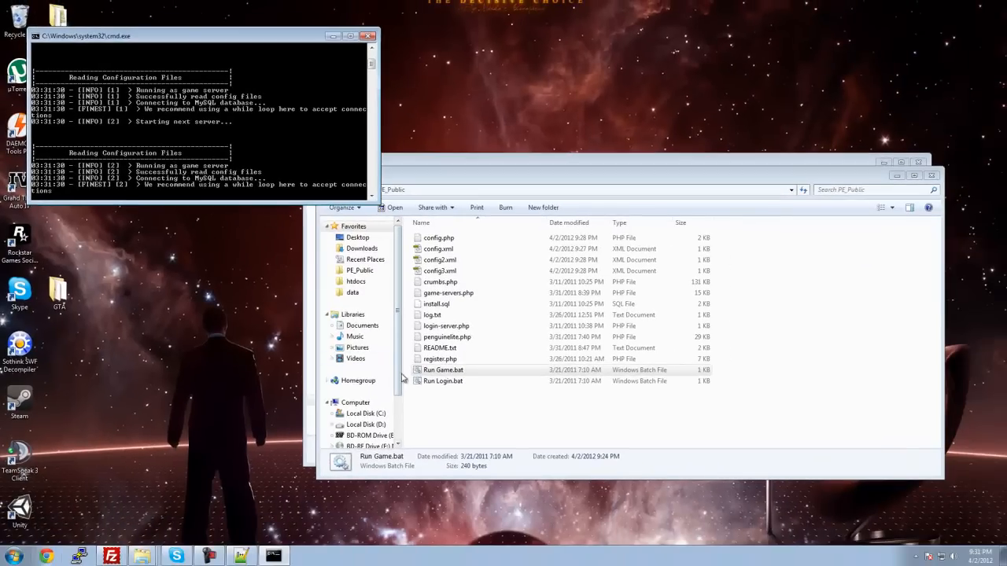
Step: Start the login server with Run Login.bat and arrange its console window beside the game server's console
double_click(440, 381)
left_click_drag(154, 52, 514, 39)
left_click_drag(354, 184, 306, 253)
left_click(275, 175)
left_click(454, 174)
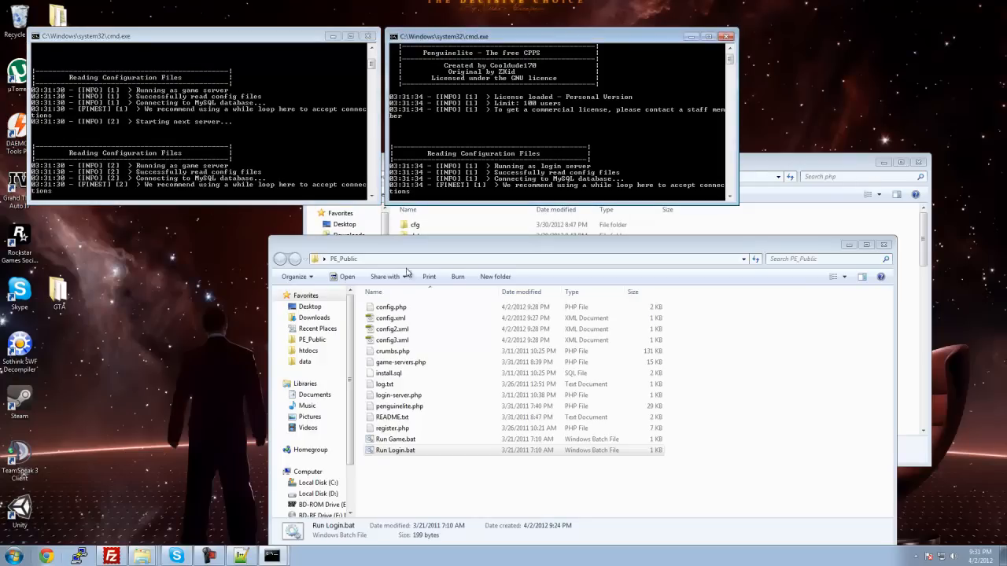
Step: Close the game server and login server consoles and start Adobe Flash Professional CS5.5
left_click_drag(386, 257, 307, 138)
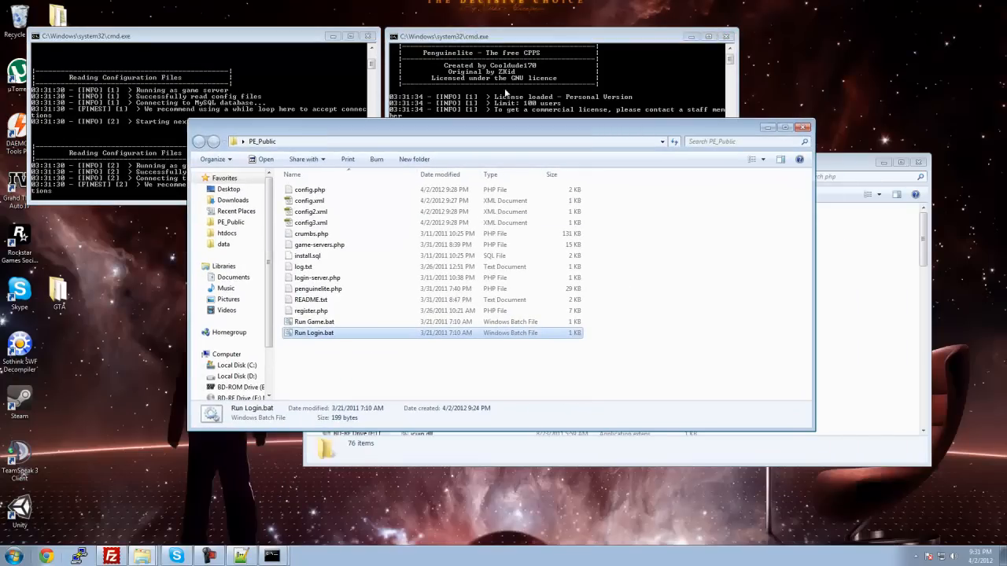
left_click(689, 37)
left_click(727, 36)
left_click(367, 36)
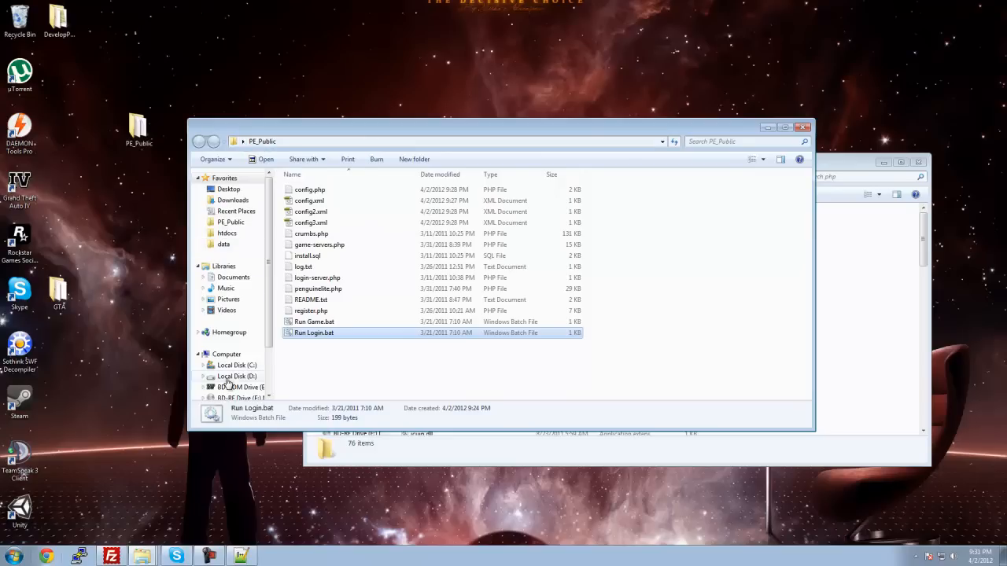
left_click(15, 557)
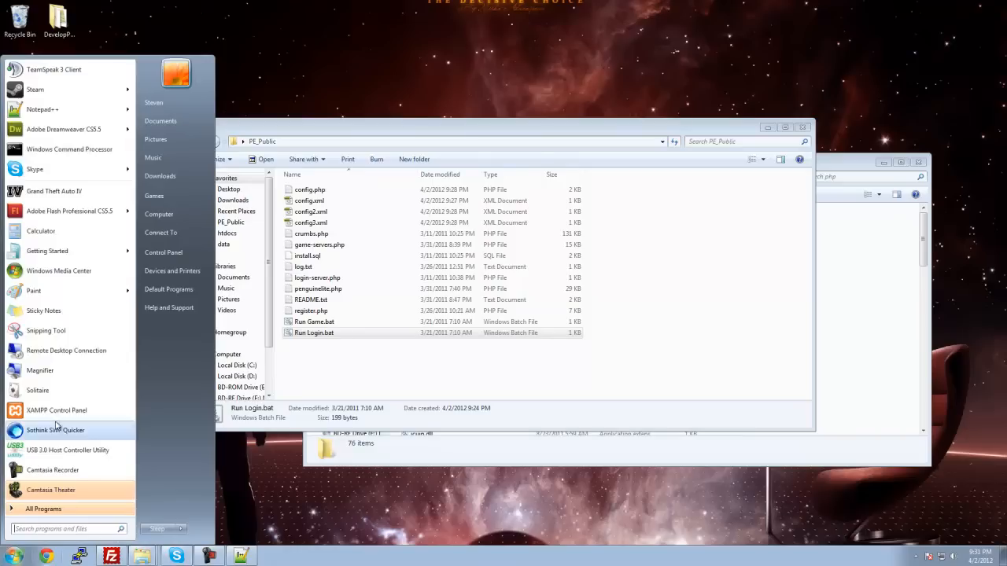
left_click(70, 211)
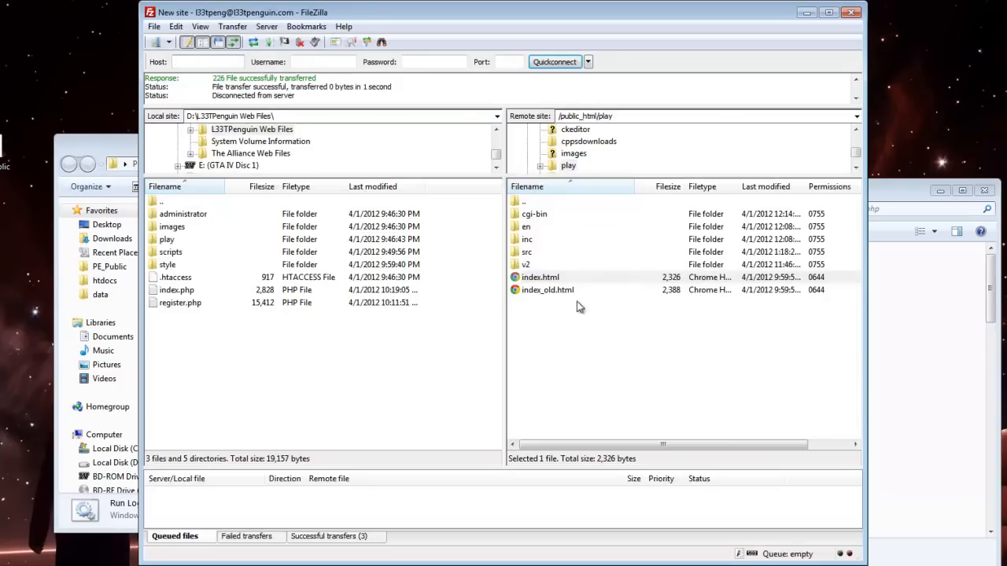
Step: In FileZilla, cancel opening the remote src folder, disconnect and reconnect to the web server
double_click(538, 251)
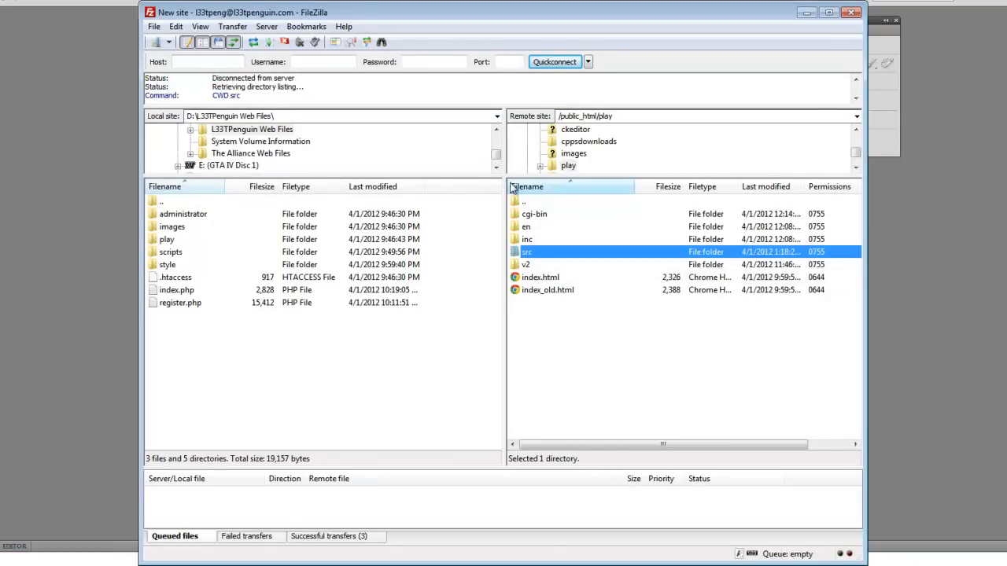
left_click(284, 41)
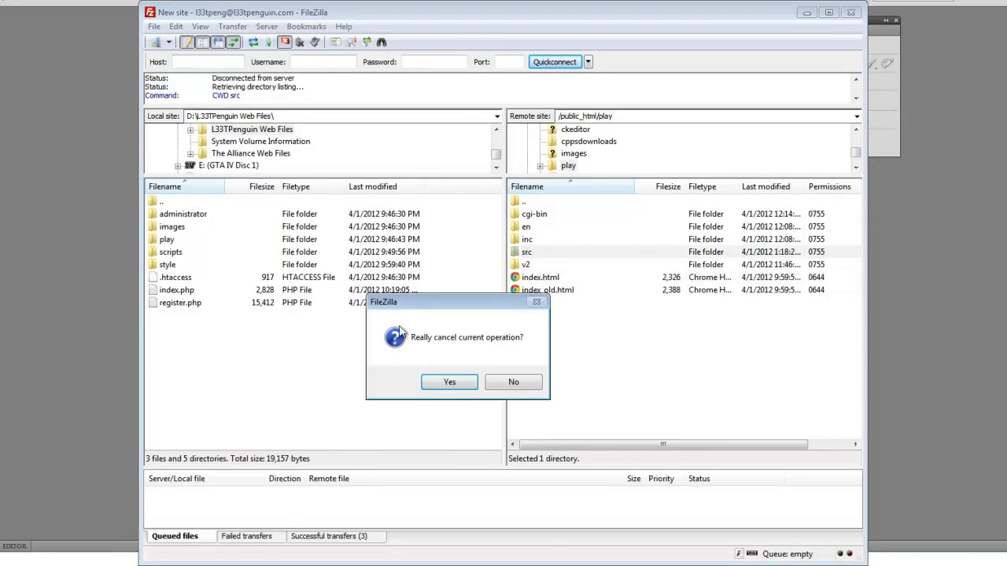
left_click(449, 382)
left_click(300, 41)
left_click(315, 42)
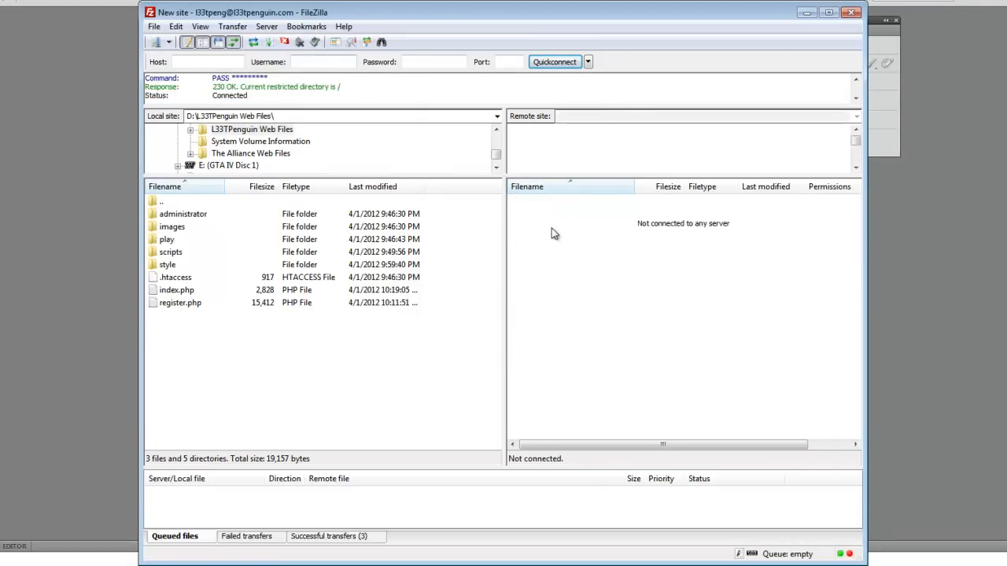
Step: Browse the local site to the C:\xampp\htdocs\play folder
right_click(537, 254)
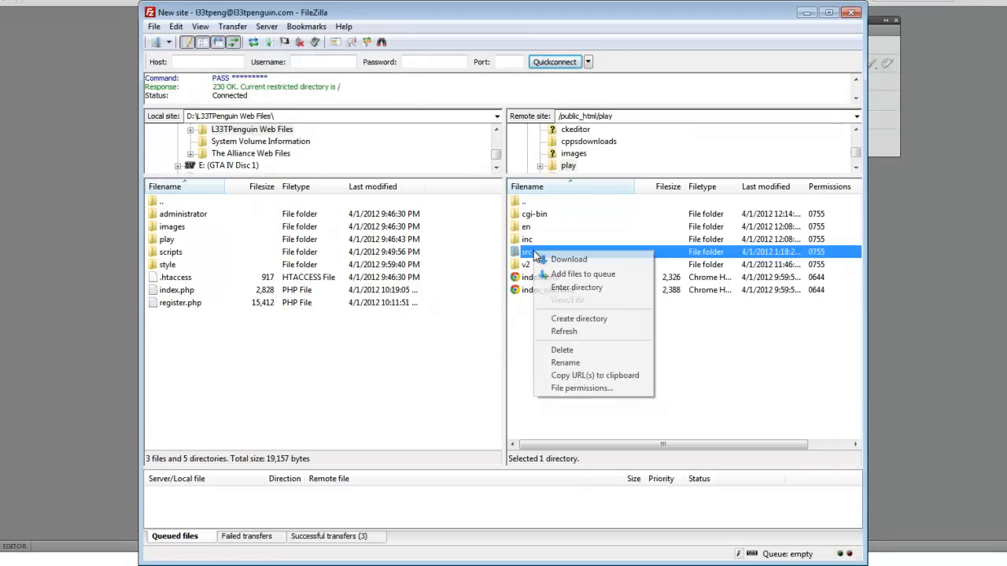
left_click(258, 366)
double_click(164, 202)
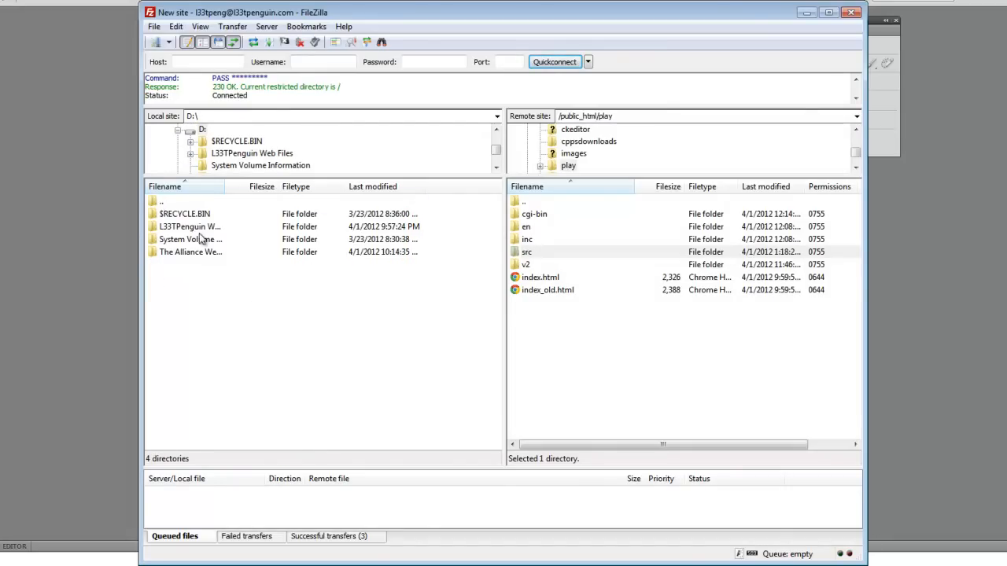
double_click(193, 204)
double_click(179, 206)
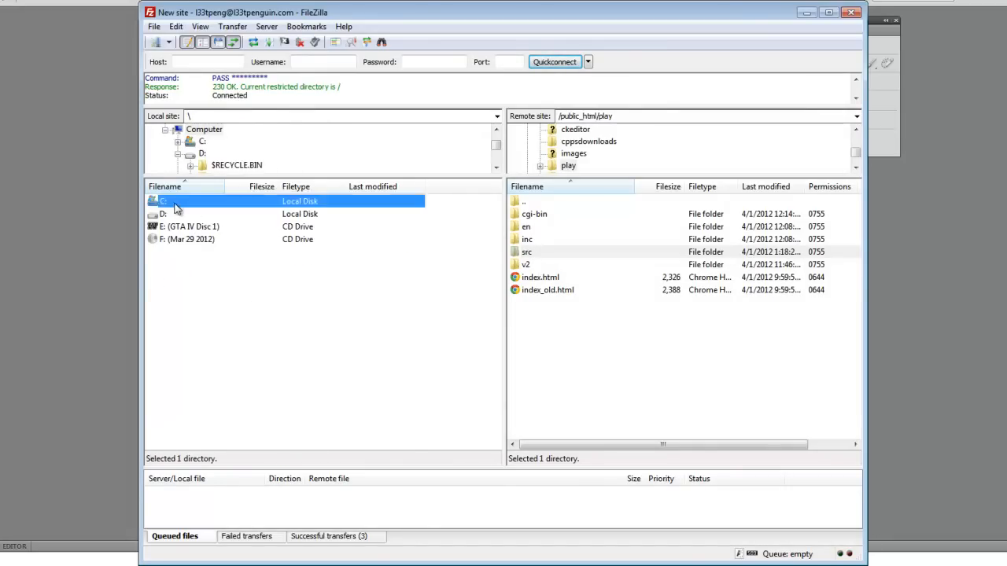
double_click(176, 391)
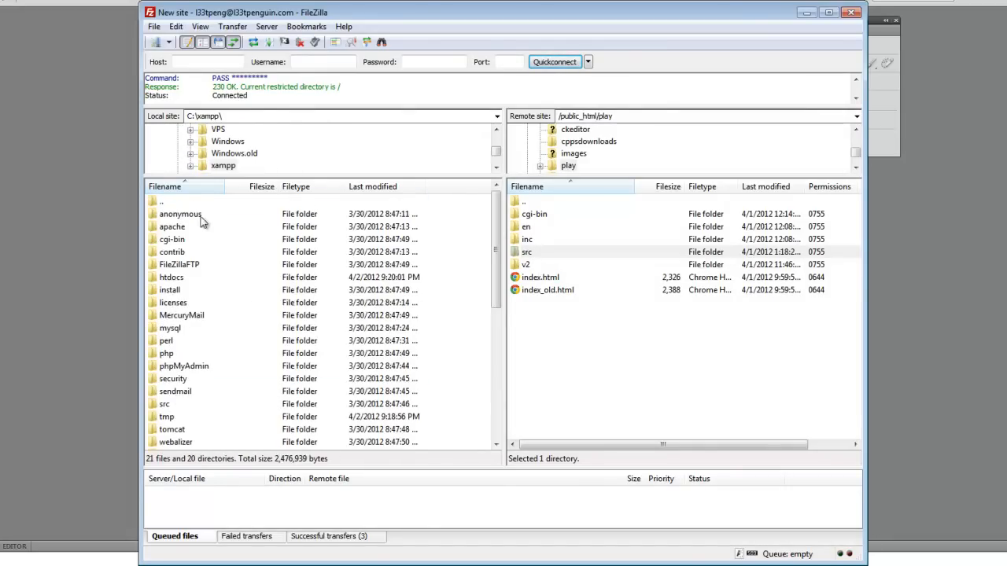
scroll(298, 321, "down", 1)
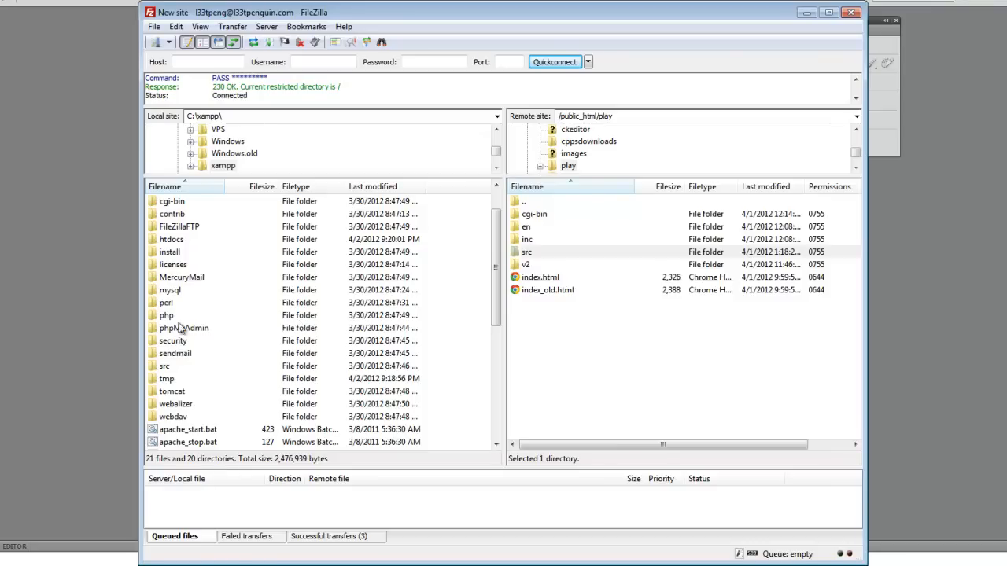
double_click(179, 240)
double_click(223, 214)
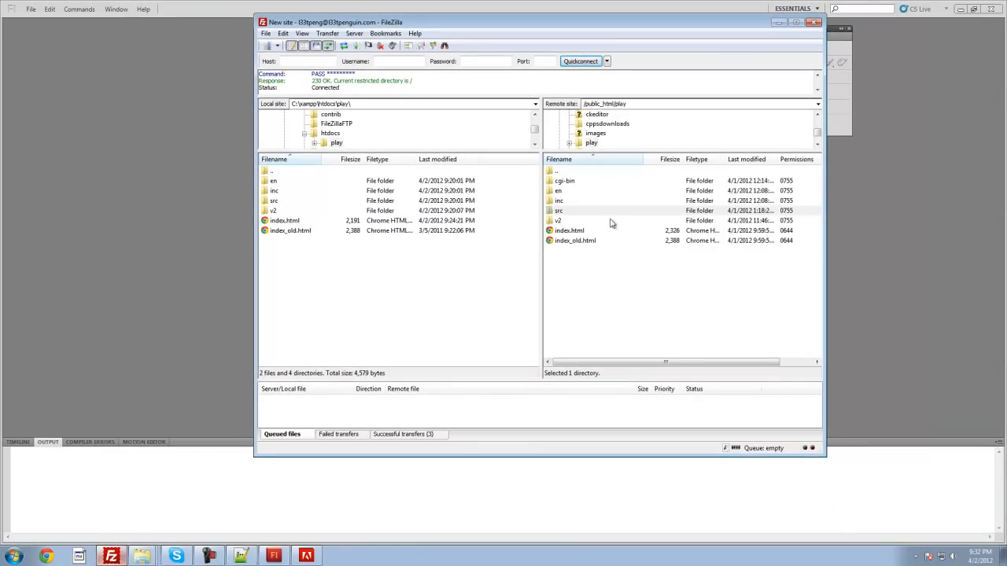
Step: Download the remote src folder into the local play folder, always overwriting files that already exist
left_click_drag(559, 215, 438, 295)
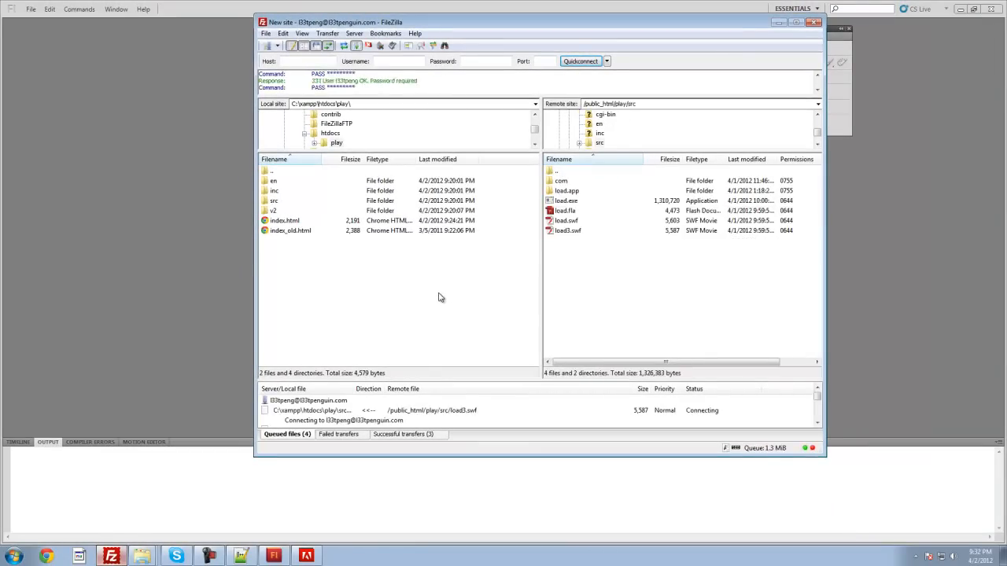
left_click(531, 265)
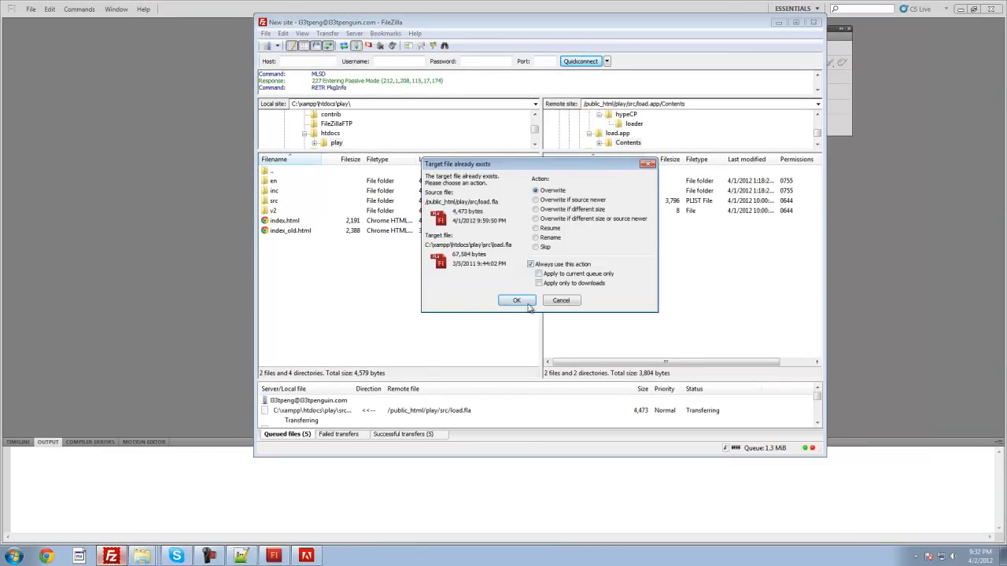
left_click(517, 300)
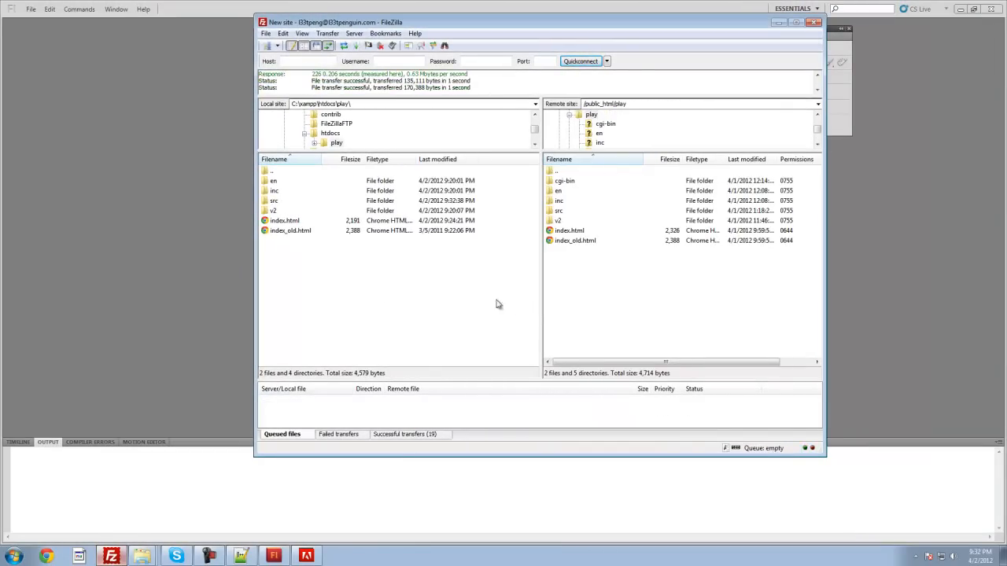
Step: Switch to Adobe Flash Professional, close the floating panels and open load.fla from C:\xampp\htdocs\play\src
left_click(47, 264)
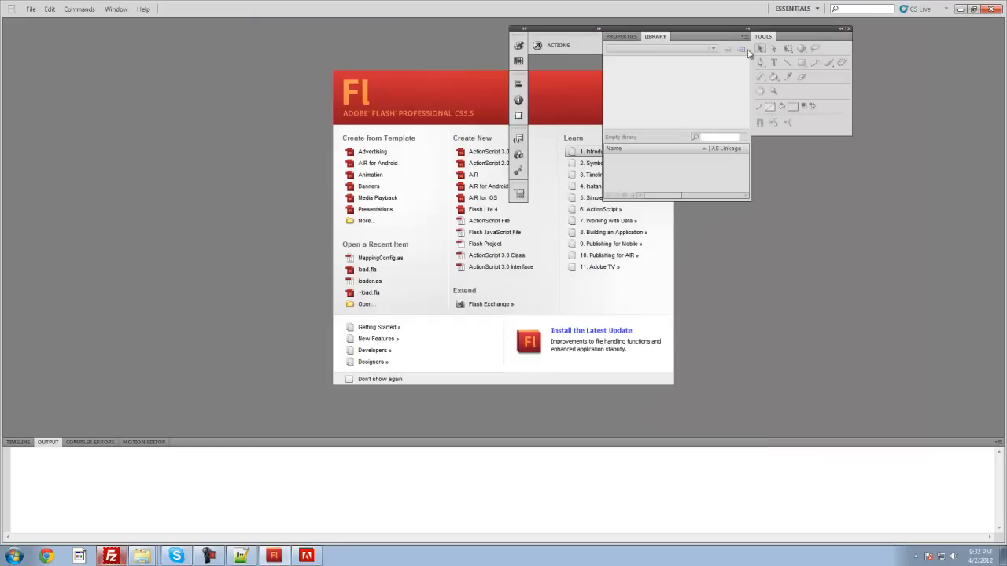
left_click(849, 32)
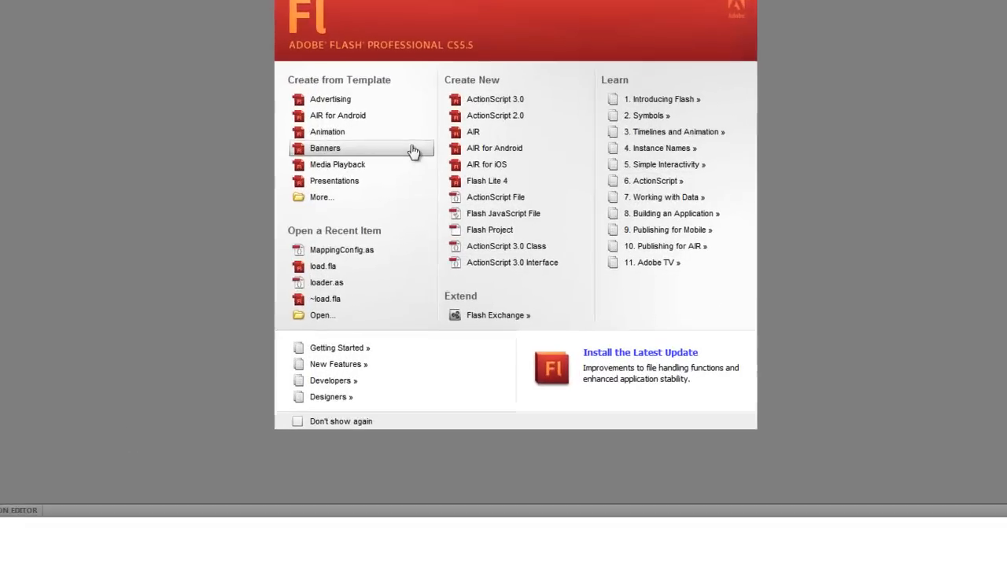
left_click(320, 317)
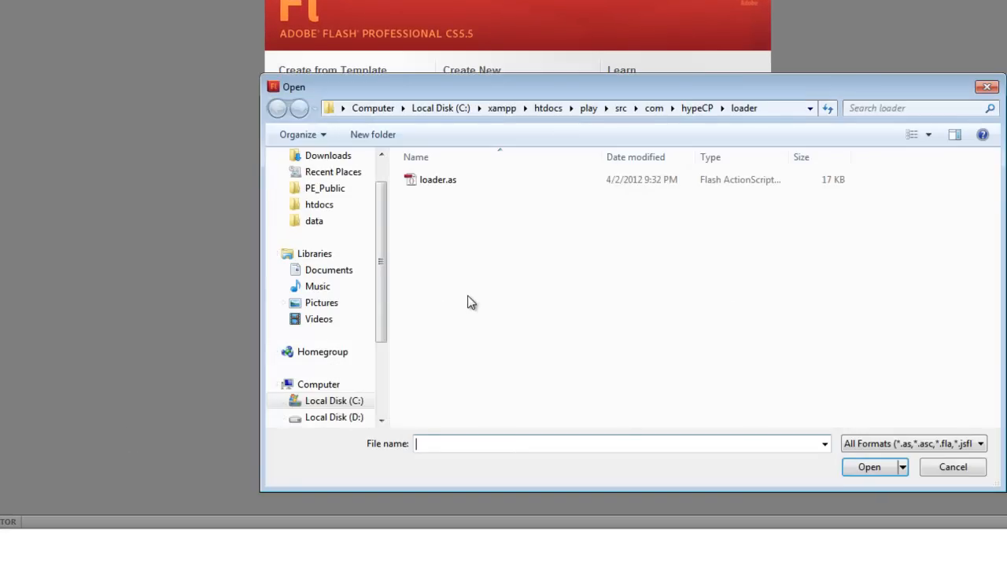
left_click(373, 109)
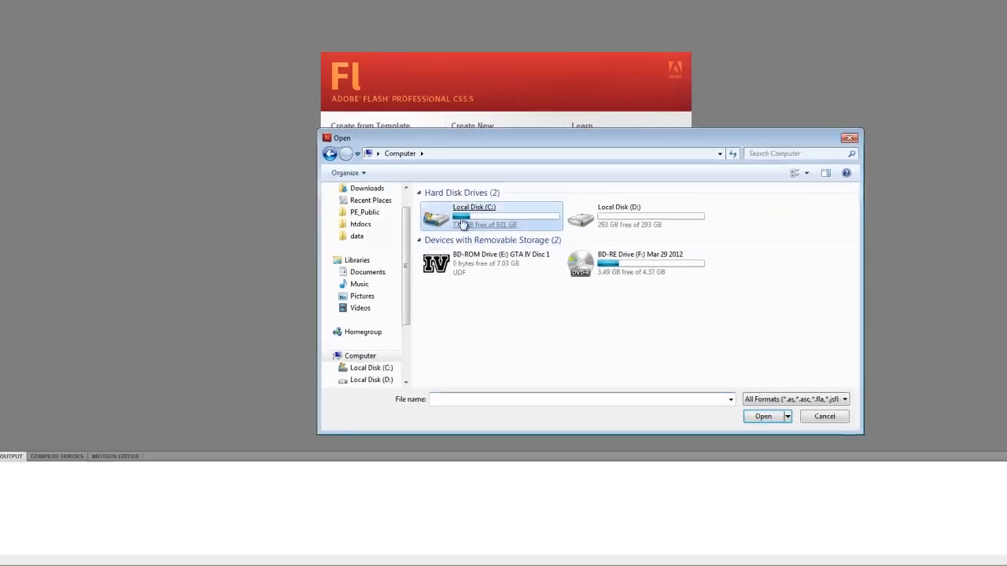
double_click(463, 223)
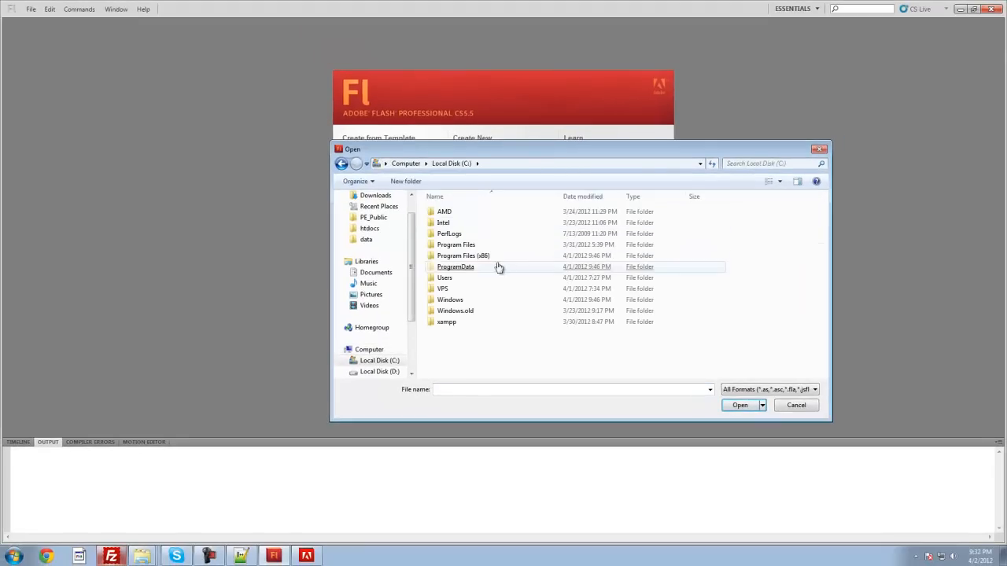
double_click(447, 322)
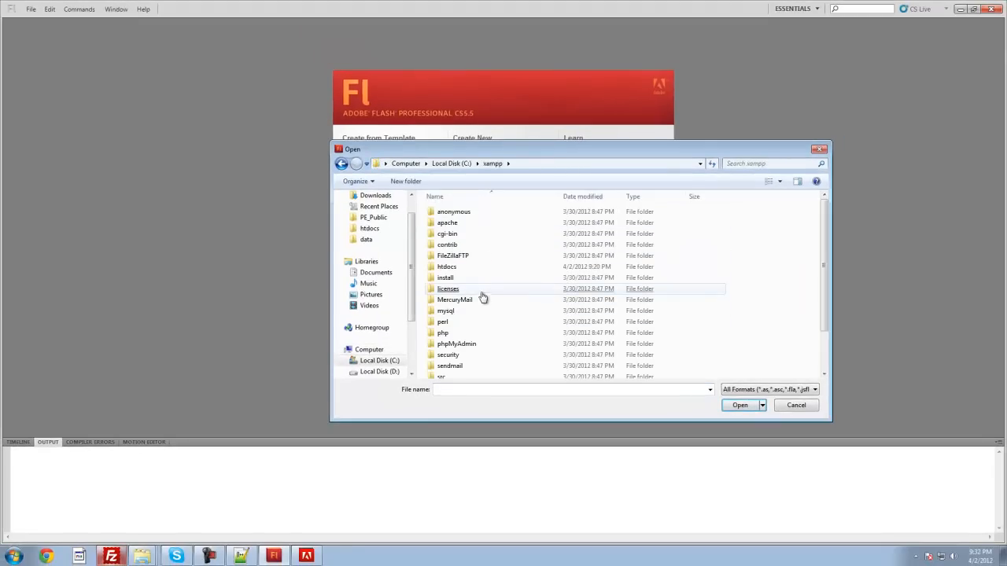
double_click(466, 268)
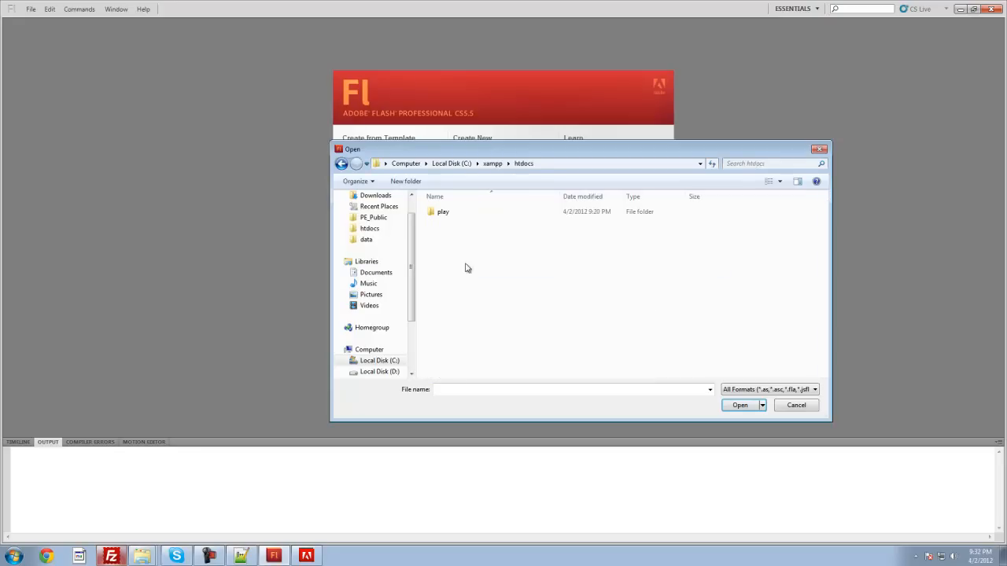
left_click(454, 217)
double_click(454, 214)
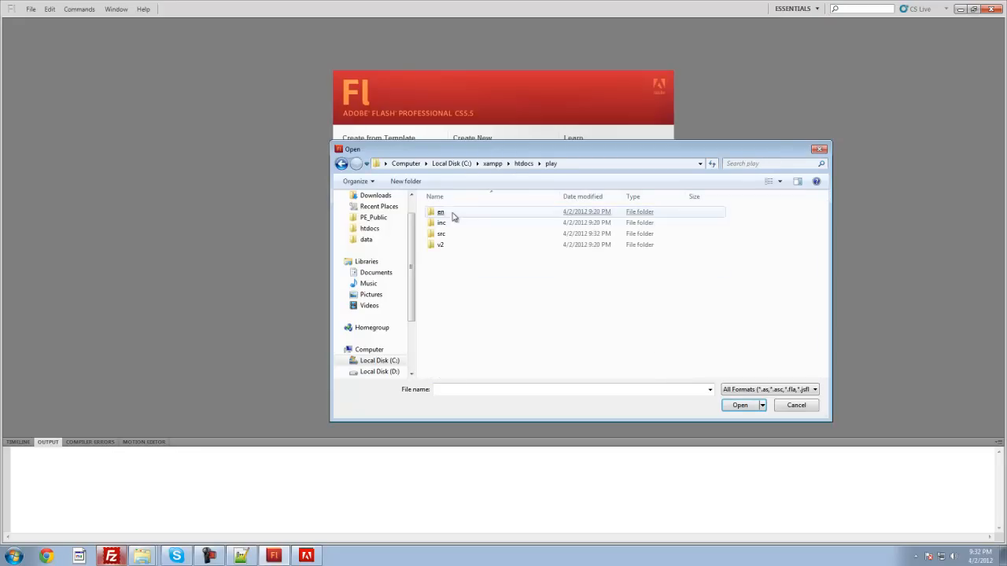
double_click(449, 235)
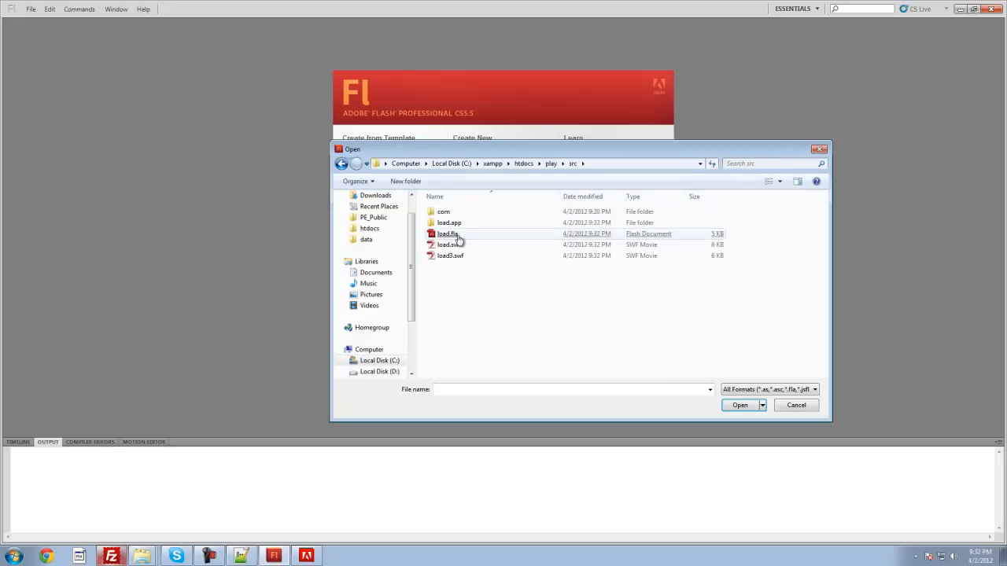
left_click(459, 240)
double_click(456, 237)
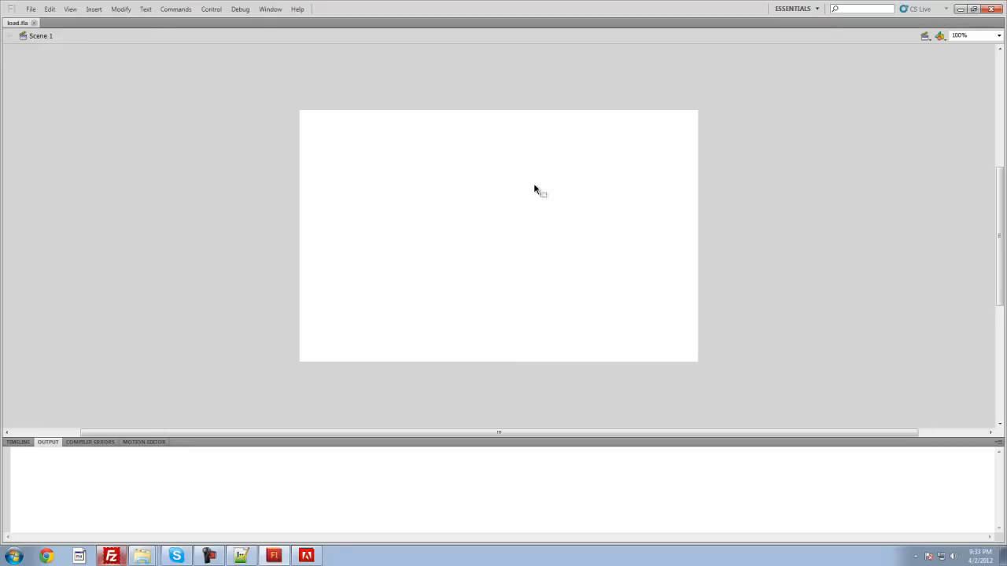
Step: Show the timeline of load.fla and open loader.as from the src\com\hypeCP\loader folder
left_click(14, 443)
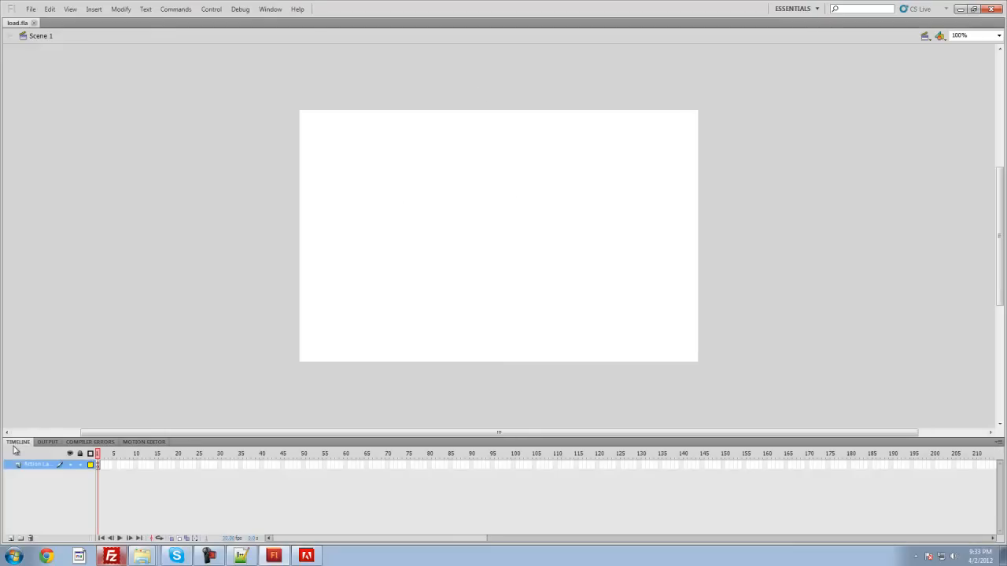
left_click(31, 8)
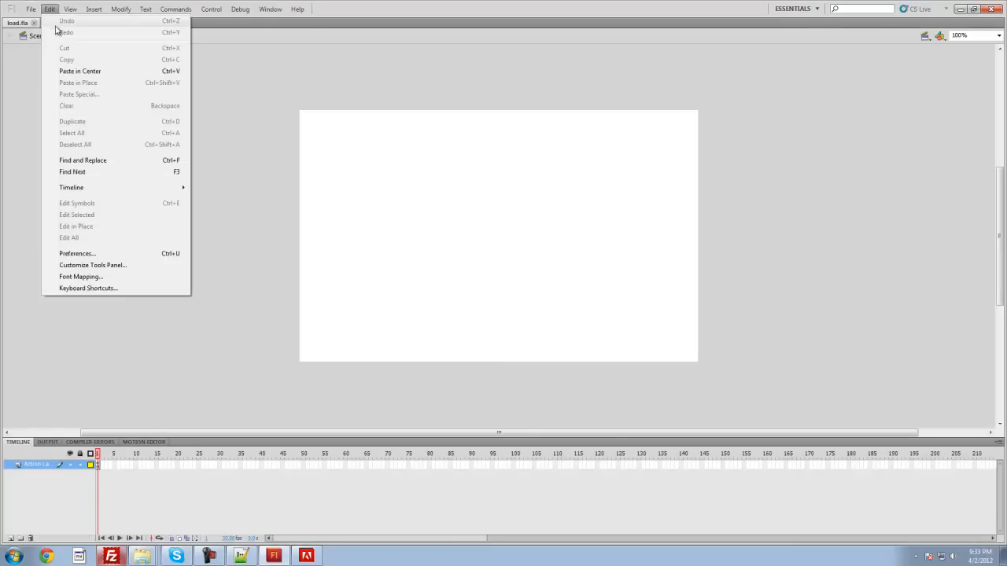
left_click(45, 33)
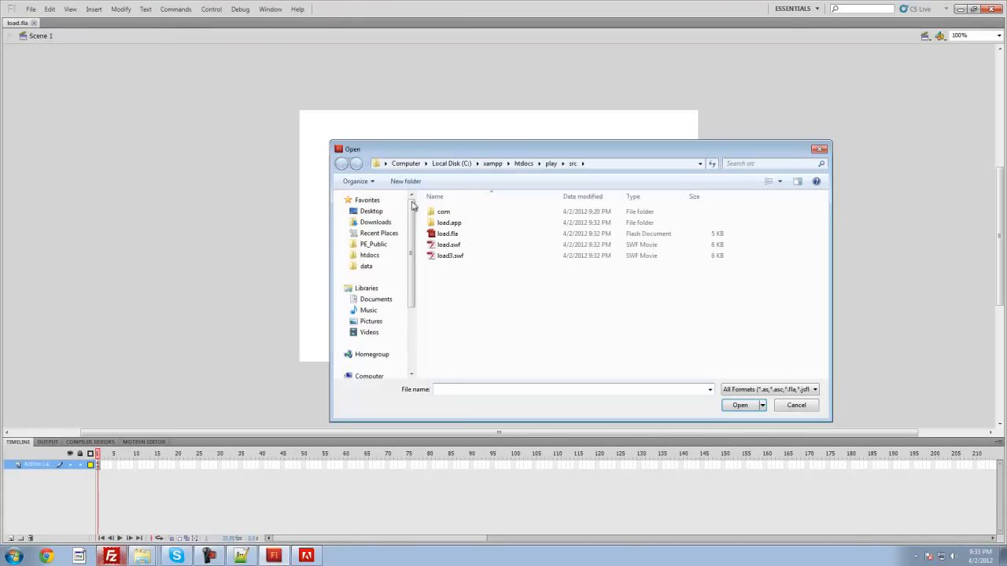
double_click(459, 217)
double_click(452, 214)
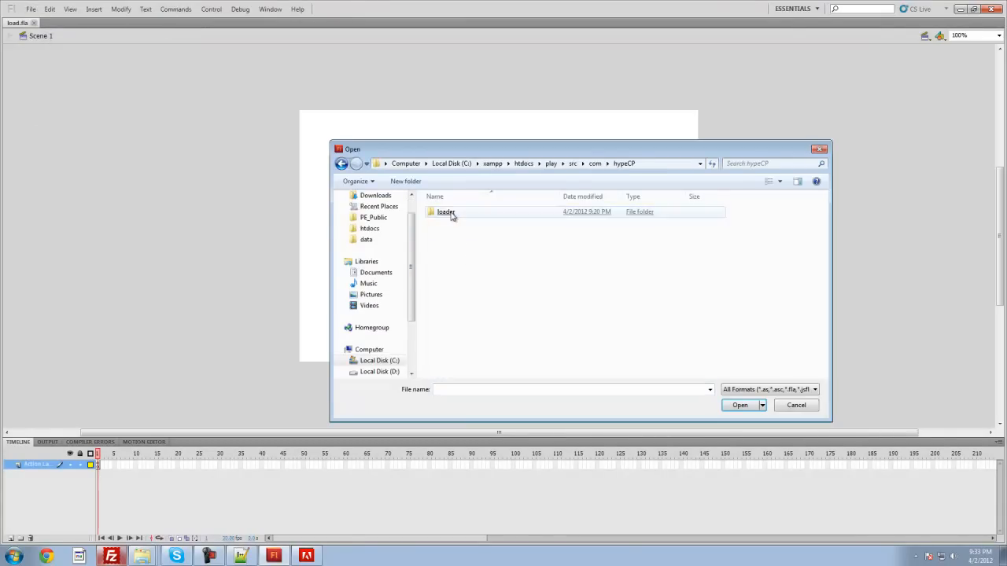
double_click(452, 215)
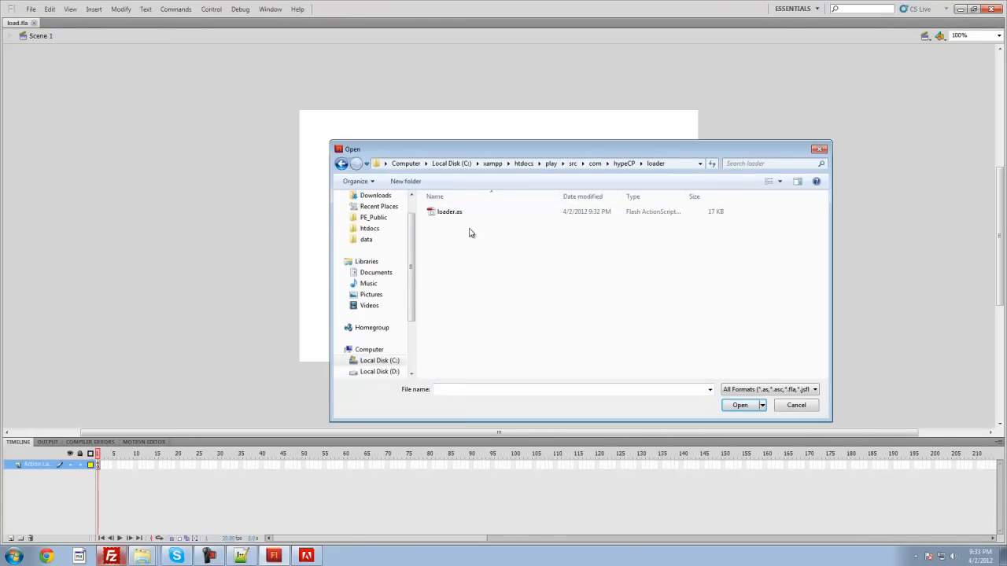
double_click(441, 213)
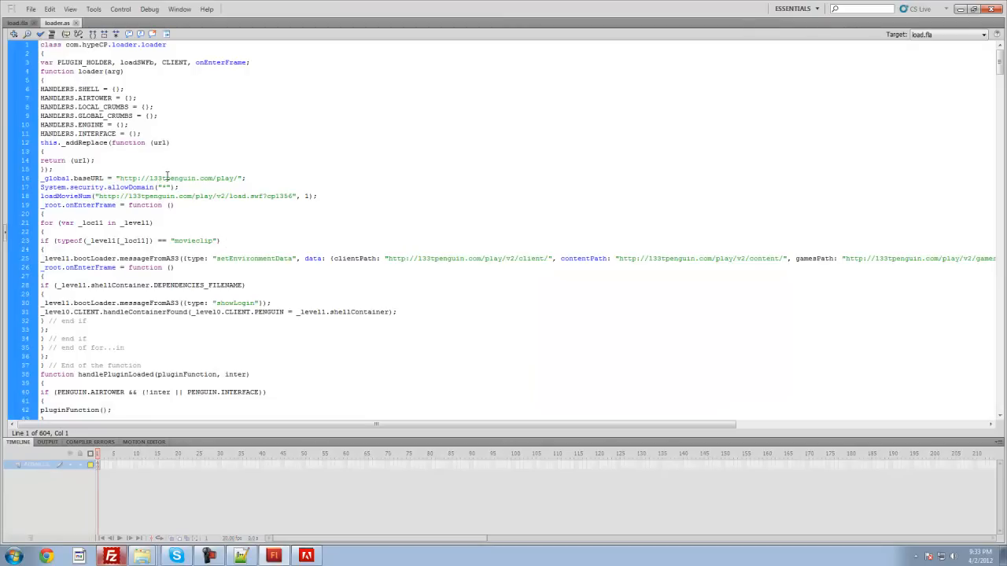
Step: Look through the ActionScript code of loader.as and return to the load.fla document
scroll(228, 142, "down", 20)
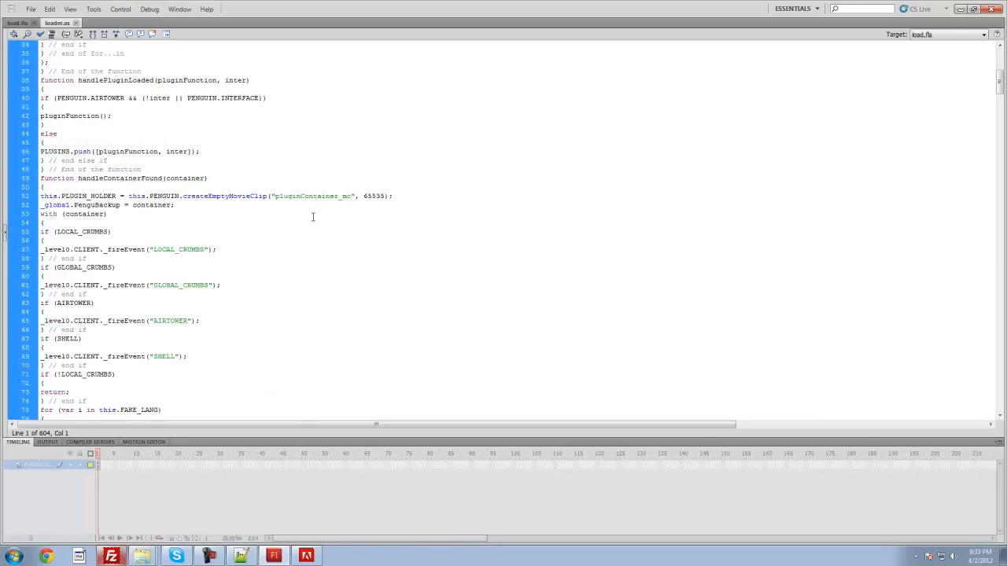
scroll(296, 224, "down", 11)
scroll(296, 228, "down", 20)
scroll(318, 255, "down", 13)
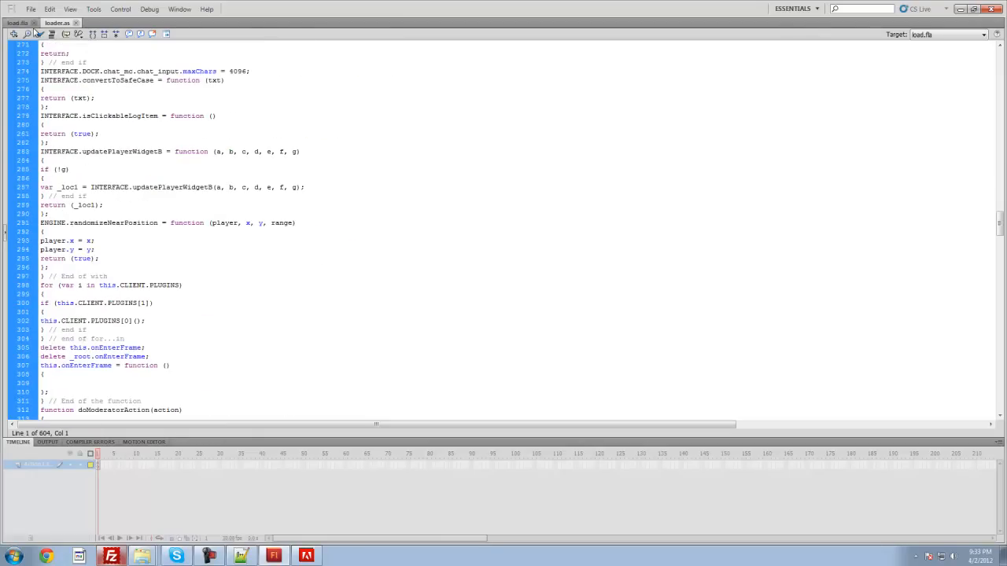
left_click(18, 22)
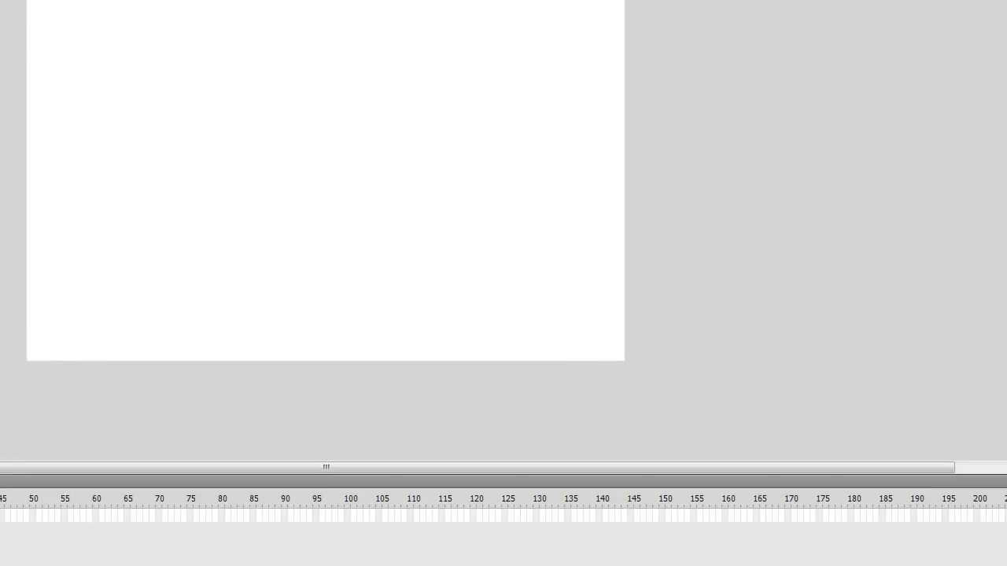
Step: Switch to Windows Explorer, look through the Downloads and data folders, and open the com folder under C:\xampp\htdocs\play\src
key("alt+Tab")
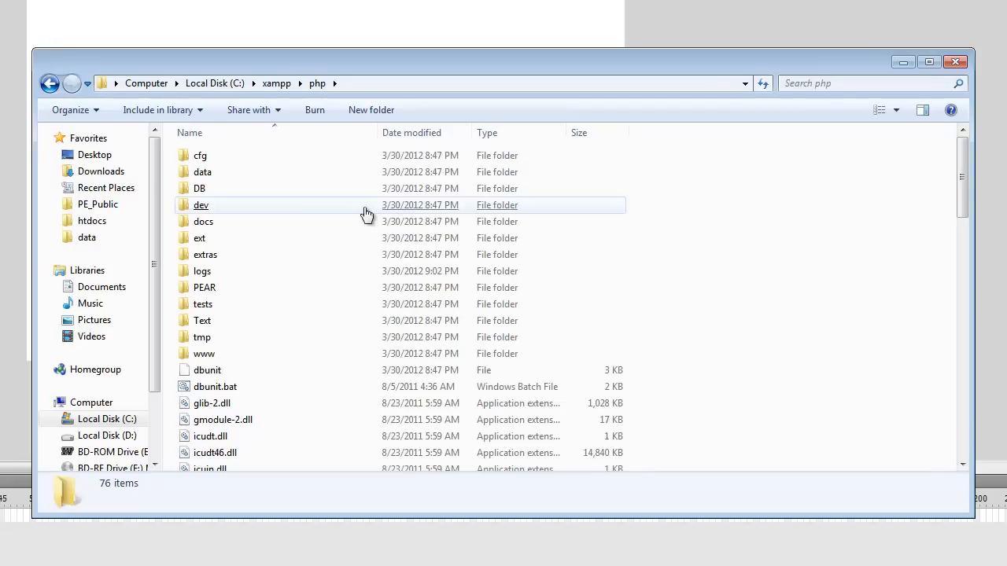
left_click(85, 172)
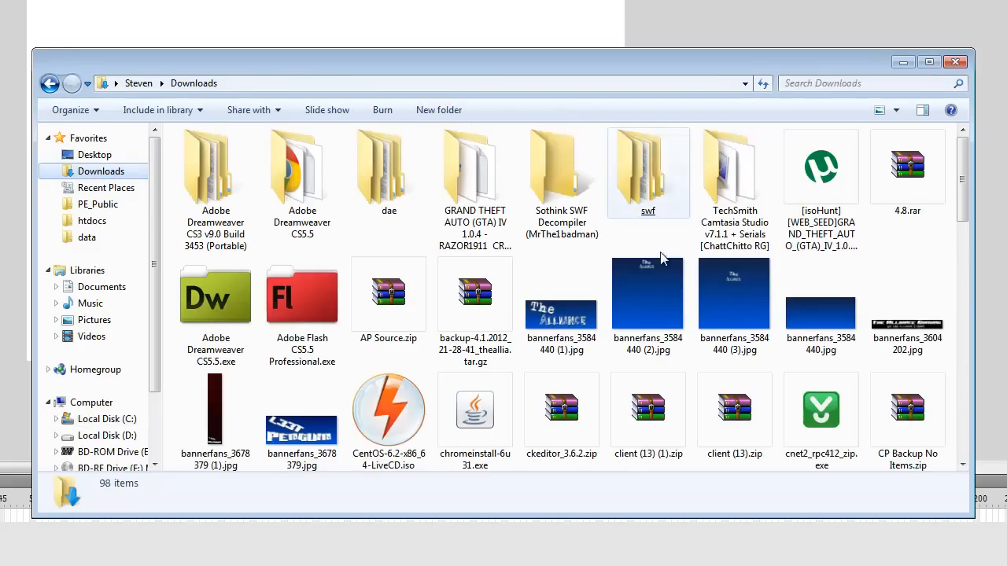
left_click(641, 176)
scroll(810, 311, "down", 10)
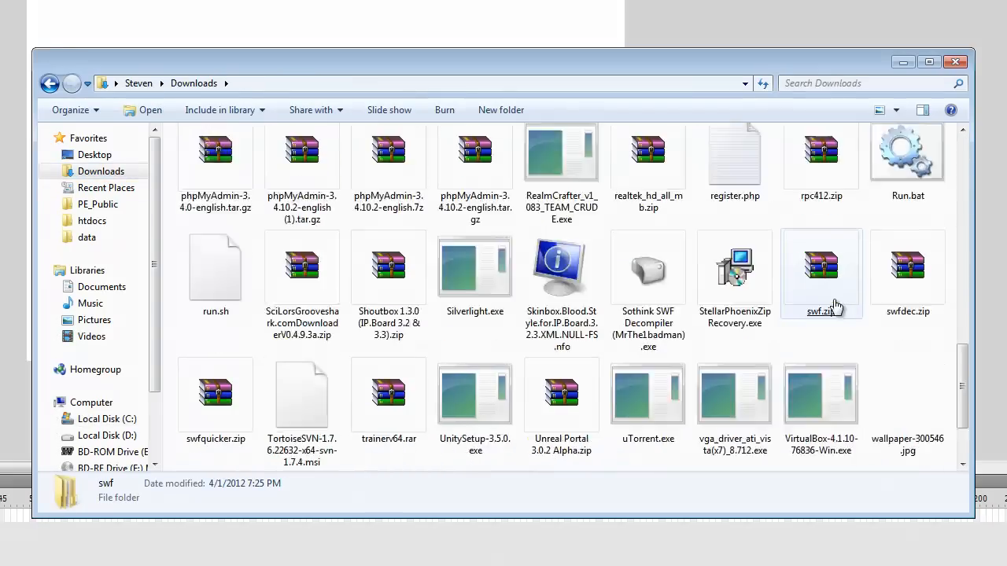
right_click(875, 416)
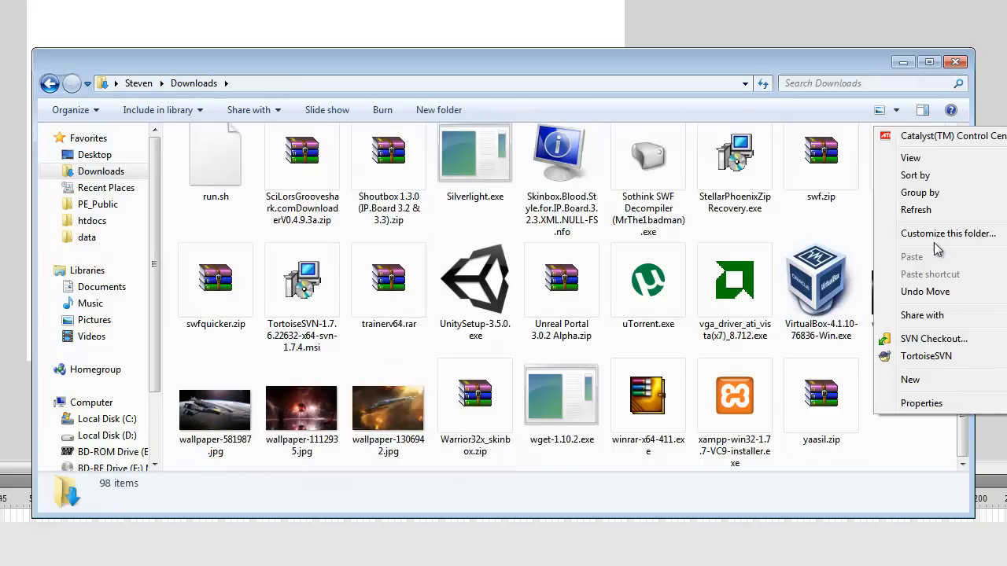
left_click(133, 236)
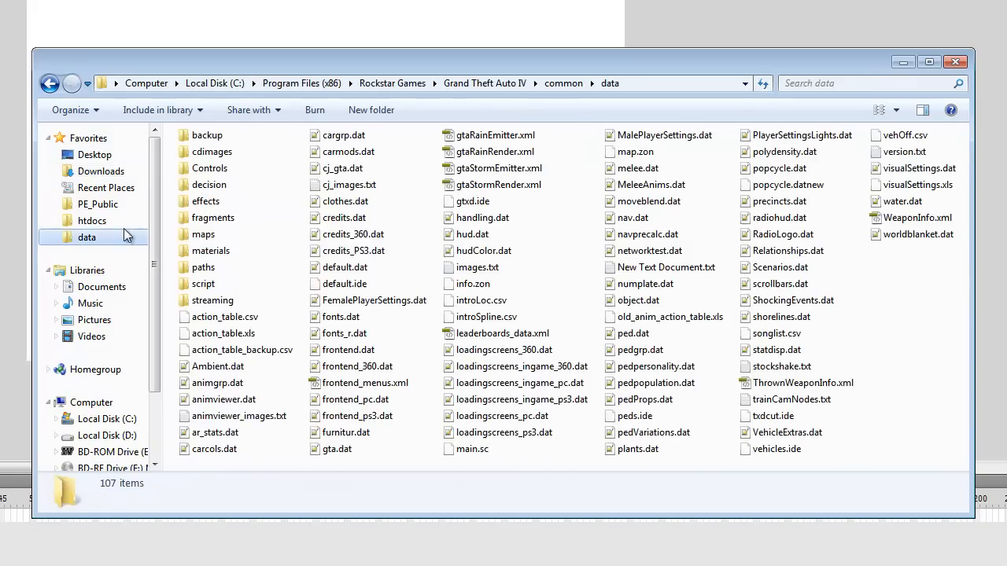
left_click(128, 219)
double_click(216, 159)
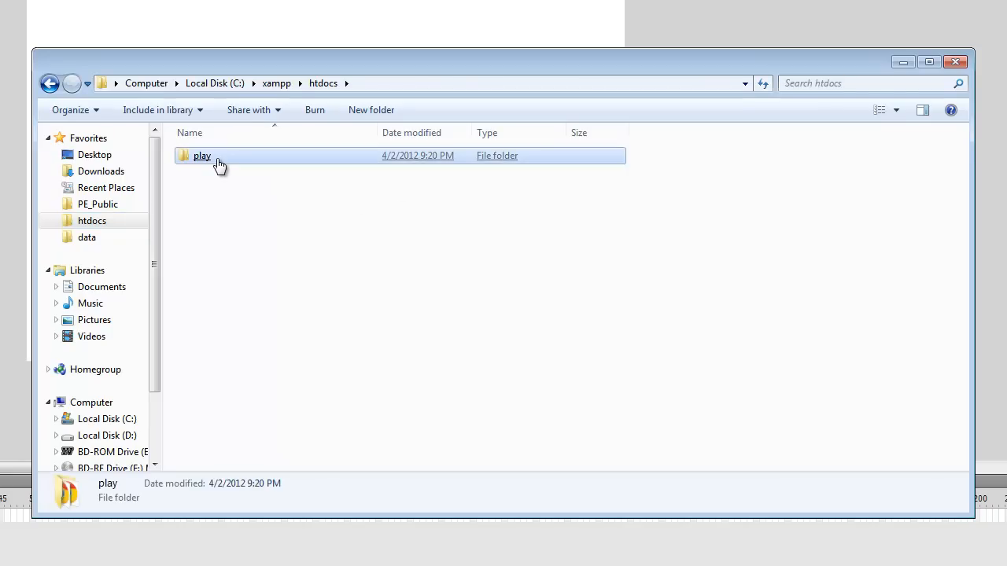
double_click(220, 189)
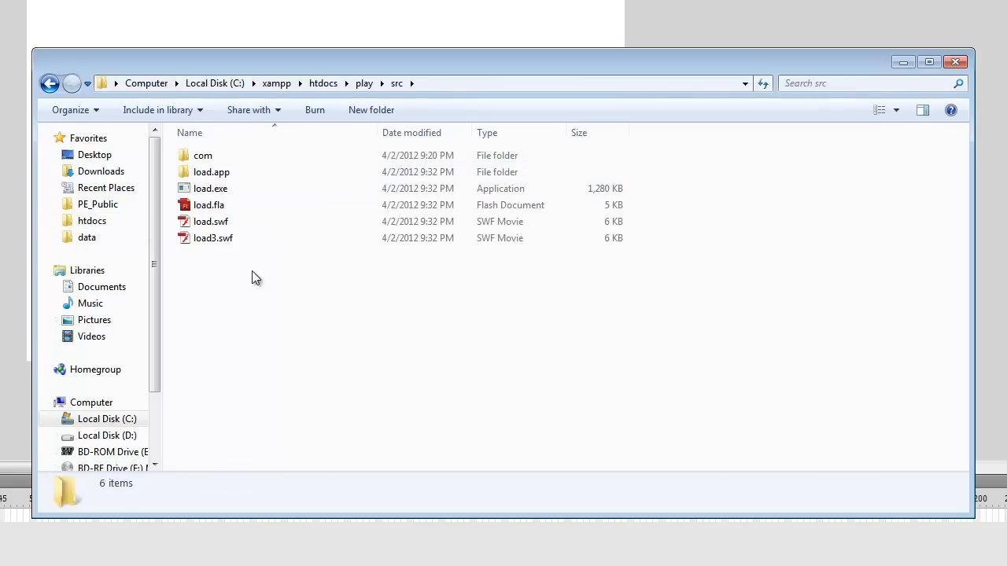
right_click(241, 292)
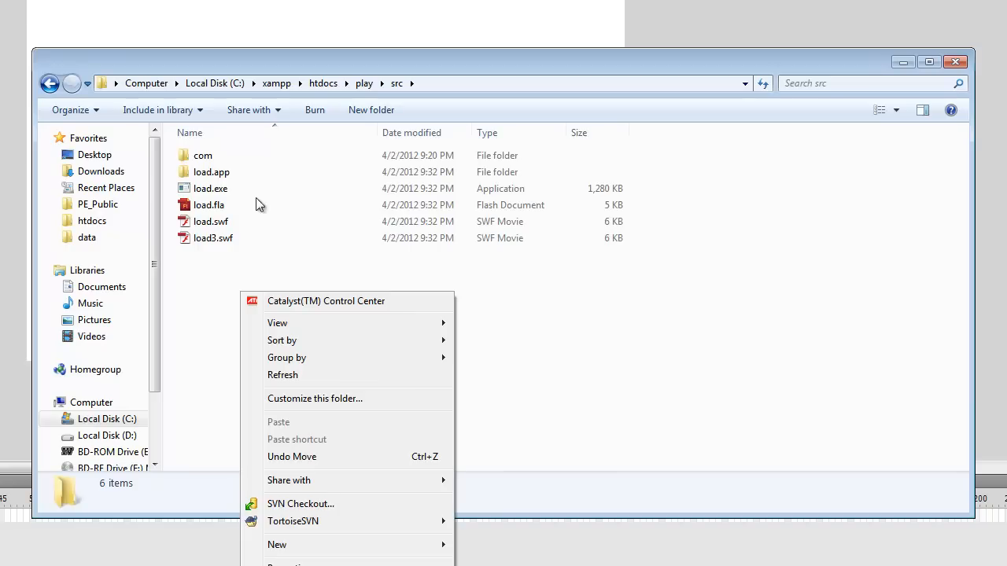
double_click(228, 160)
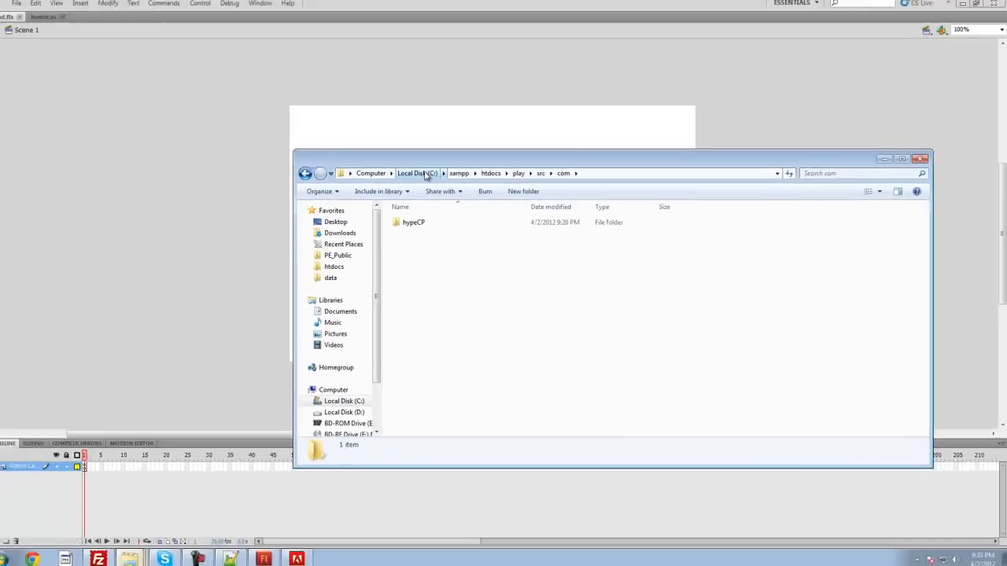
Step: Go back to drive C: and browse through the folders to xampp\htdocs\play\src\com\hypeCP\loader
left_click(422, 174)
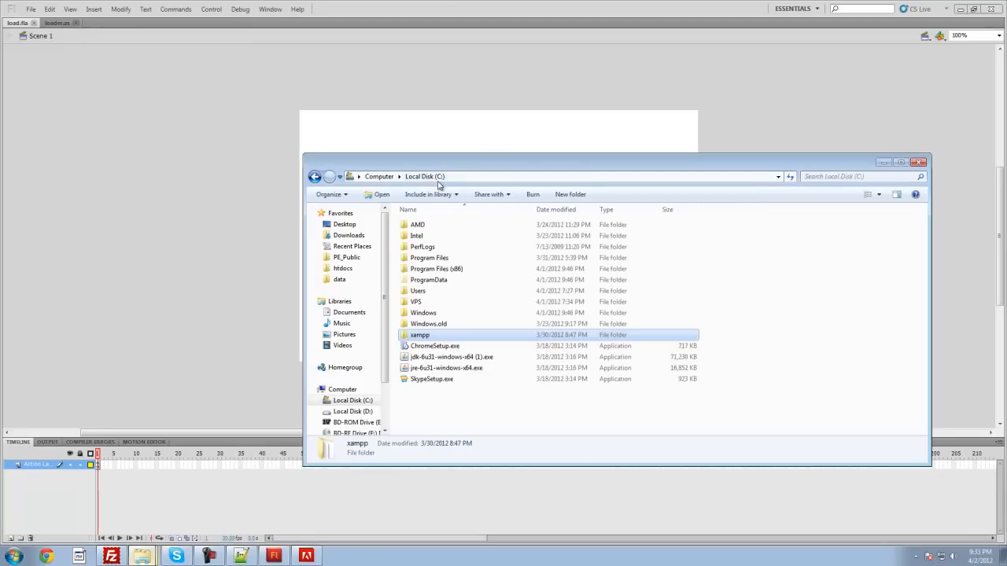
double_click(424, 335)
double_click(428, 280)
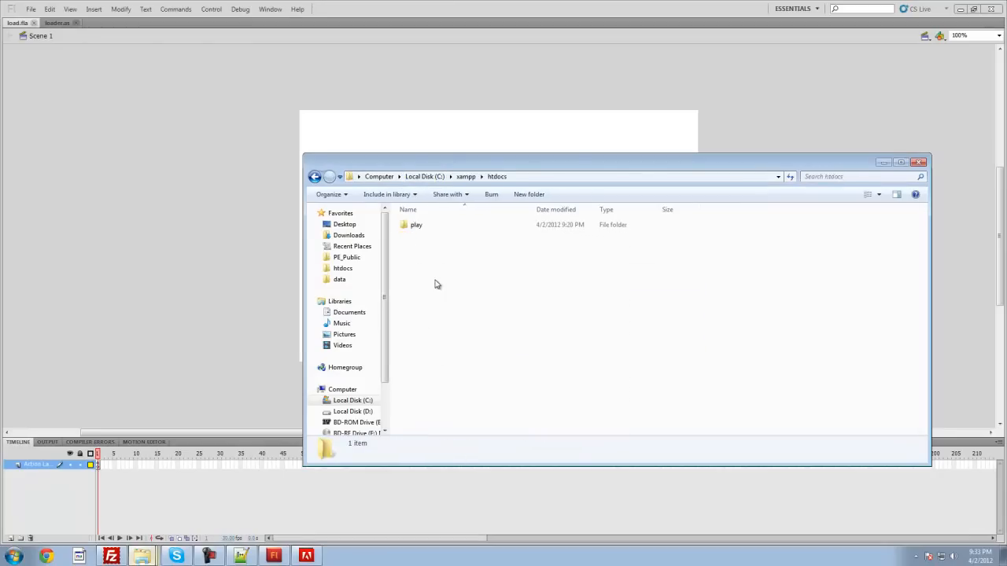
double_click(413, 226)
double_click(414, 247)
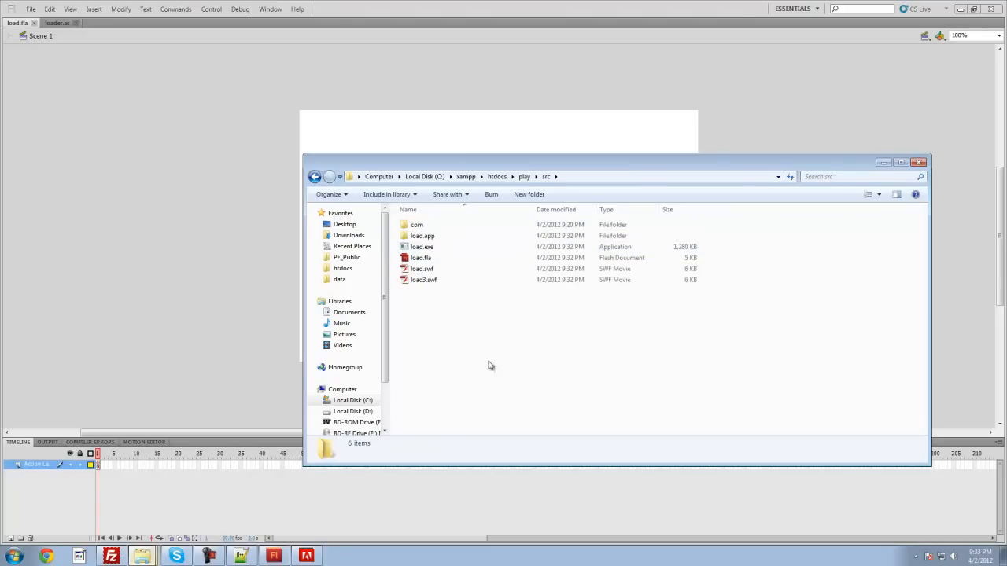
double_click(430, 229)
double_click(452, 226)
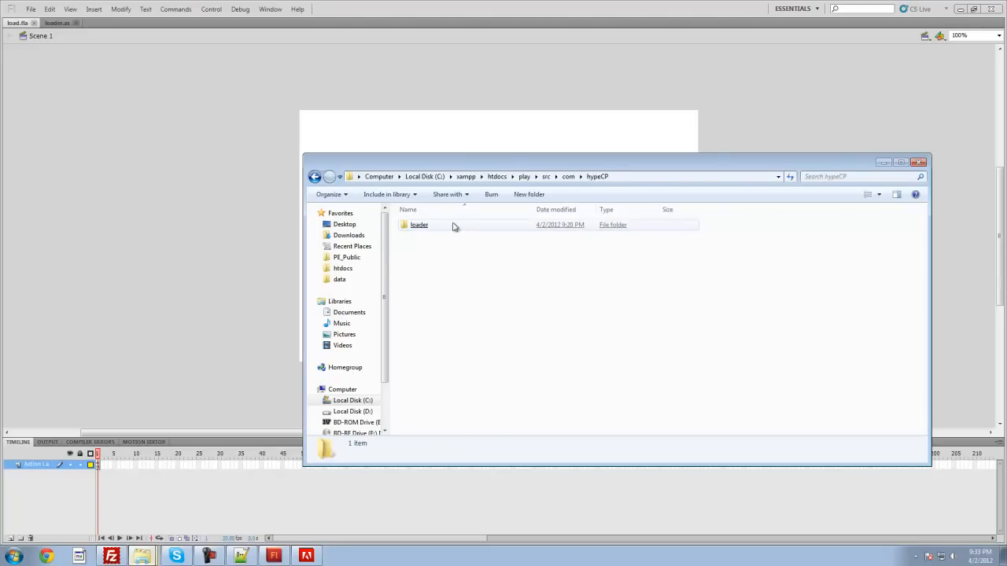
left_click(463, 231)
double_click(463, 231)
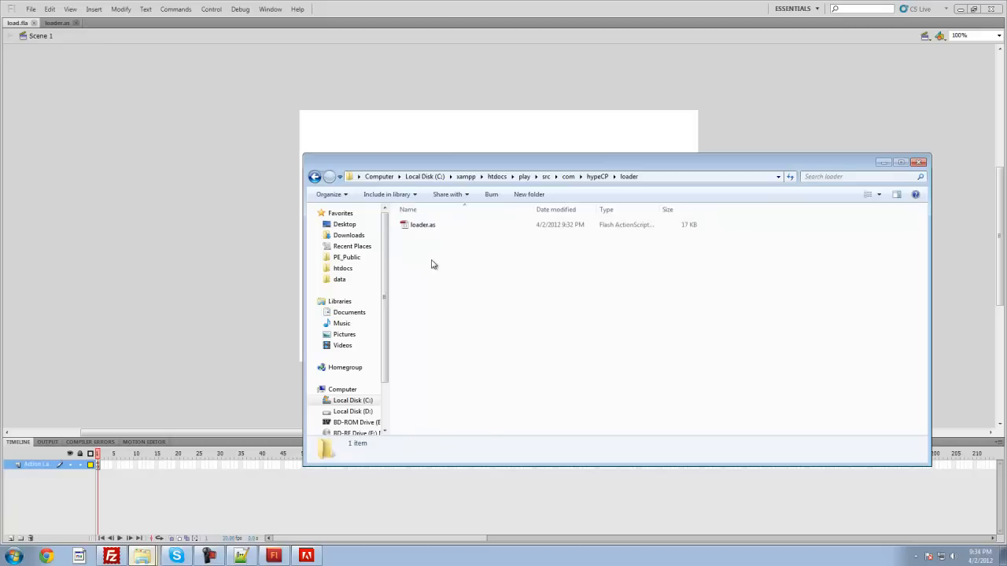
Step: Point out the loader.as file in the loader folder and close the folder window
right_click(435, 265)
left_click(738, 326)
left_click(431, 230)
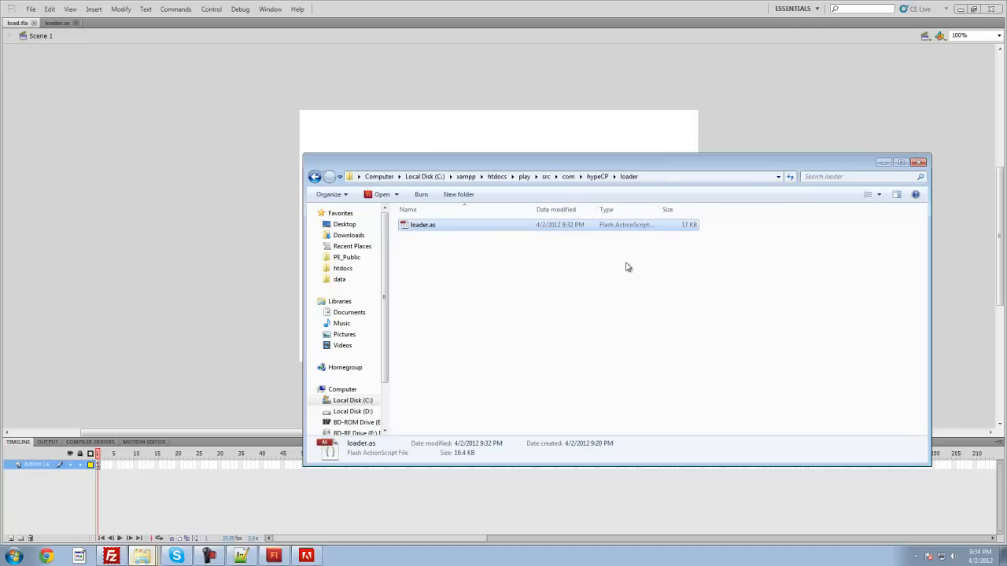
left_click(624, 314)
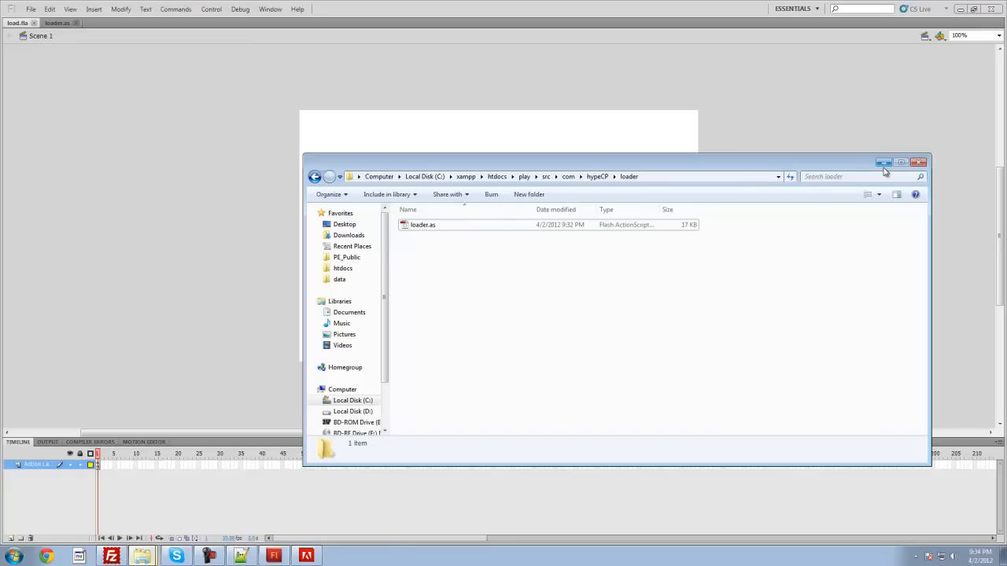
left_click_drag(512, 284, 429, 225)
left_click(617, 337)
left_click(918, 163)
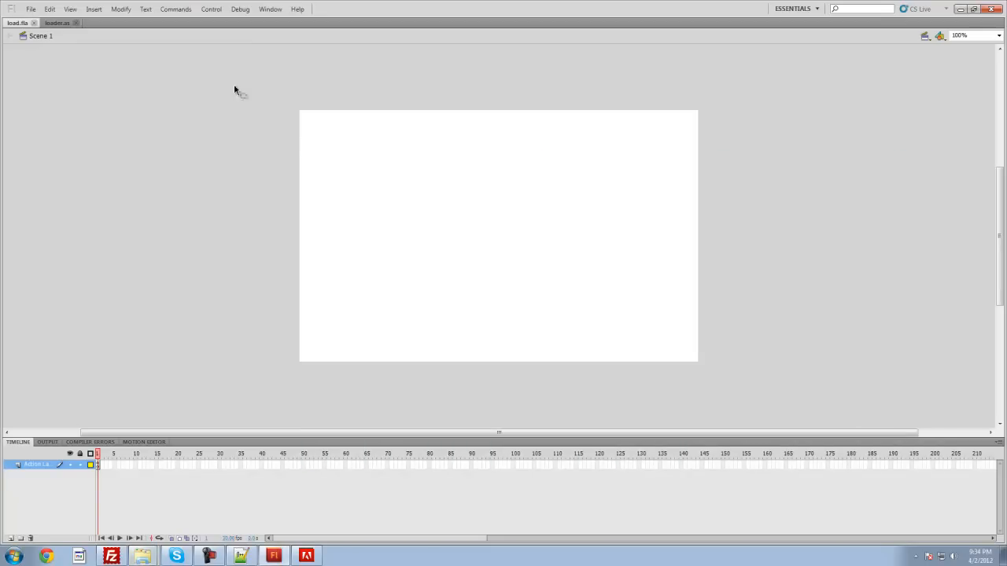
Step: Return to loader.as in Flash and replace all occurrences of l33tpenguin.com with localhost
left_click(61, 23)
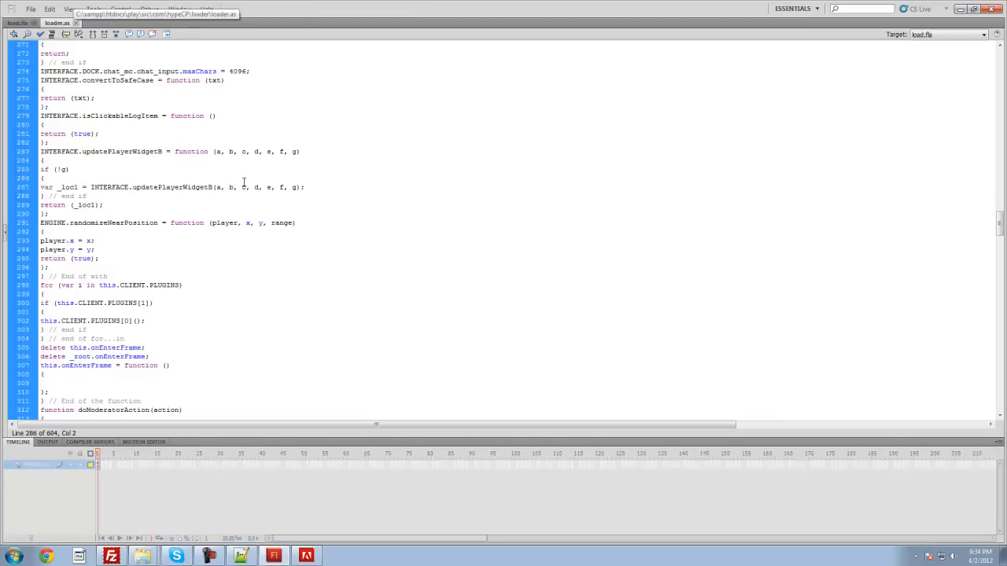
scroll(293, 214, "up", 6)
scroll(293, 214, "up", 20)
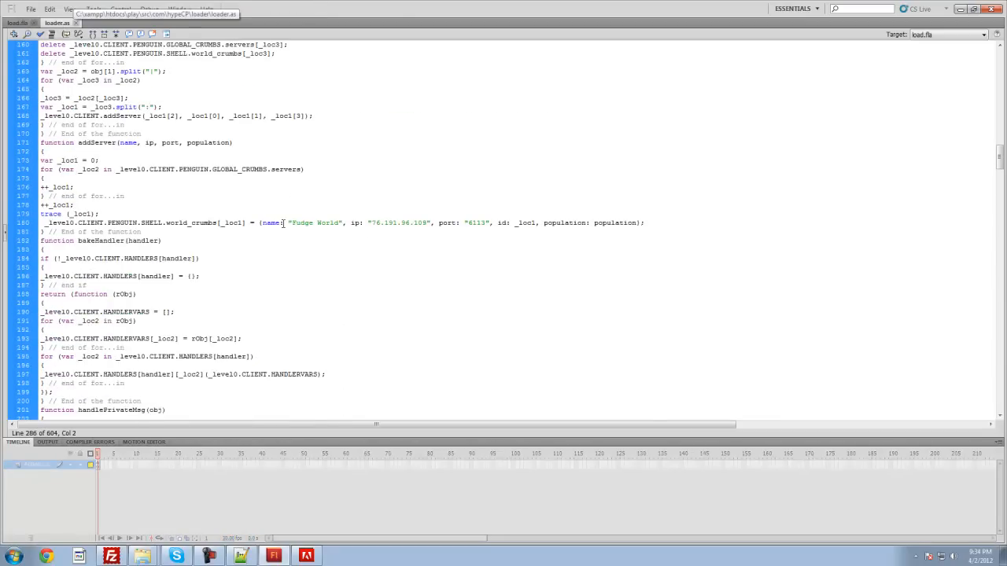
scroll(320, 60, "up", 20)
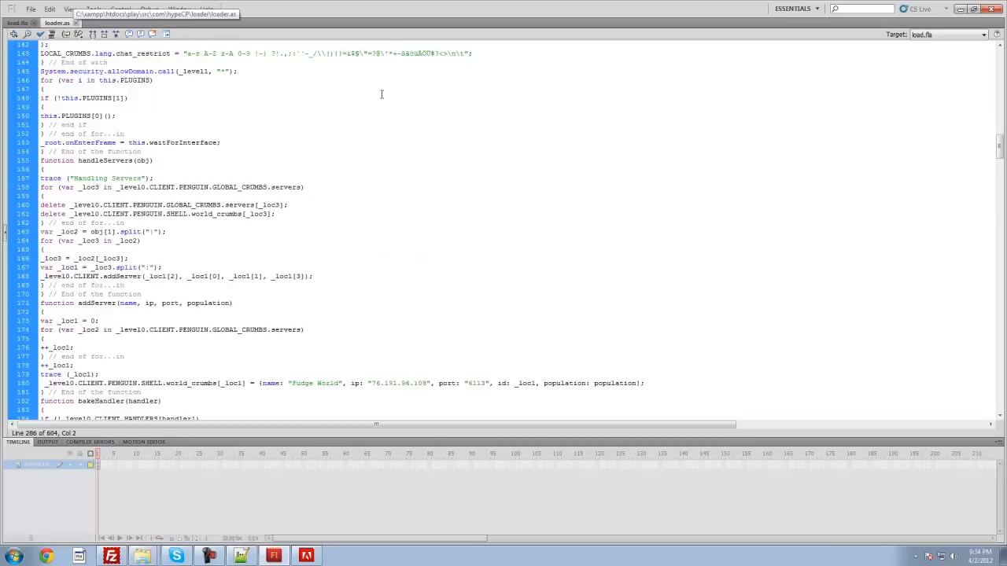
left_click_drag(998, 139, 993, 53)
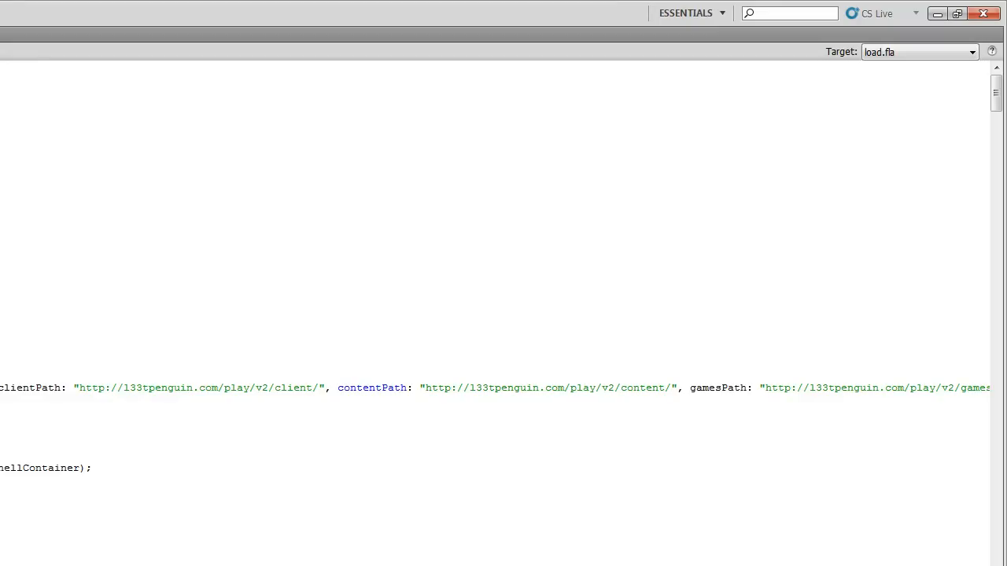
left_click_drag(75, 79, 196, 76)
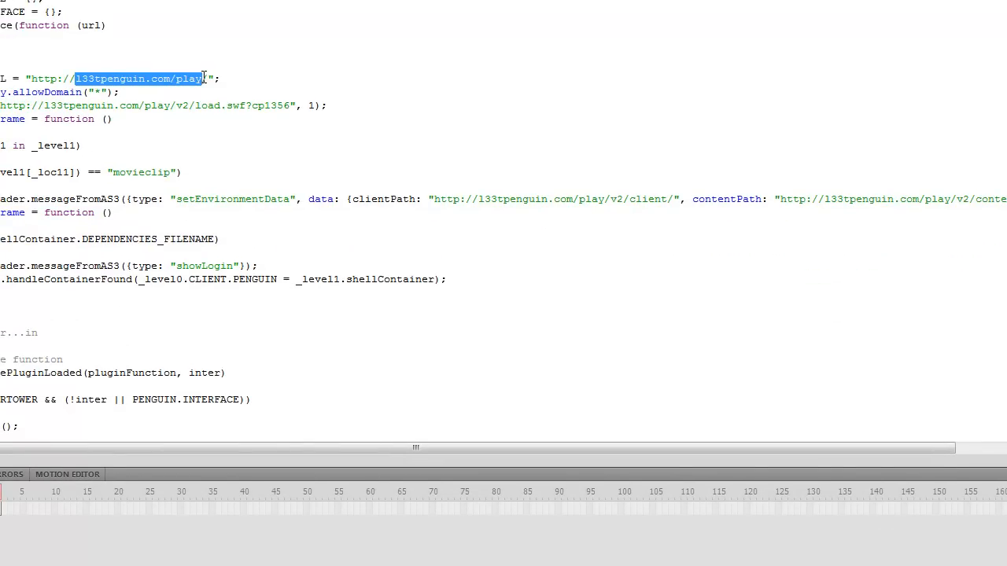
left_click(262, 93)
left_click_drag(170, 79, 76, 79)
key("ctrl+f")
left_click(582, 217)
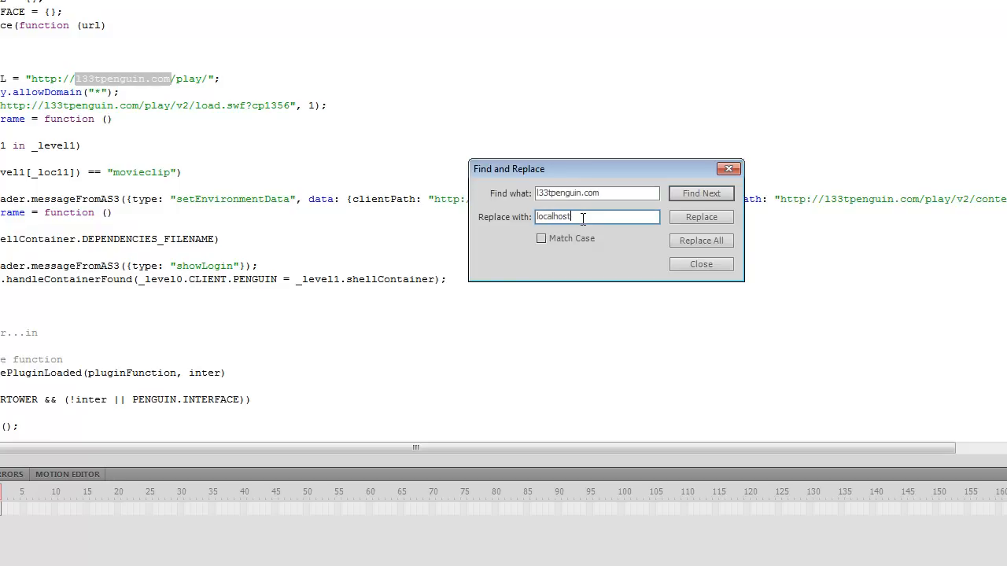
left_click(681, 240)
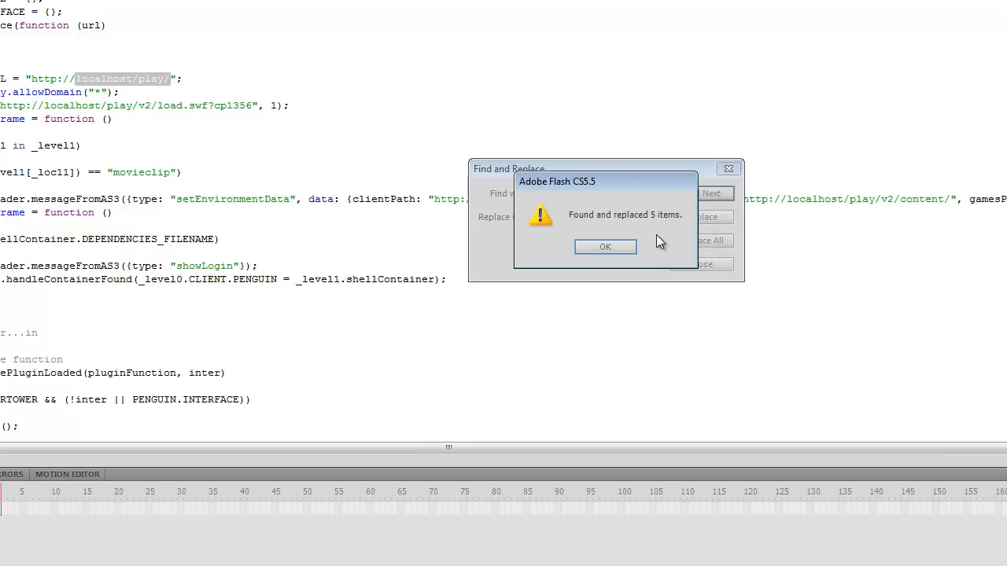
key("Return")
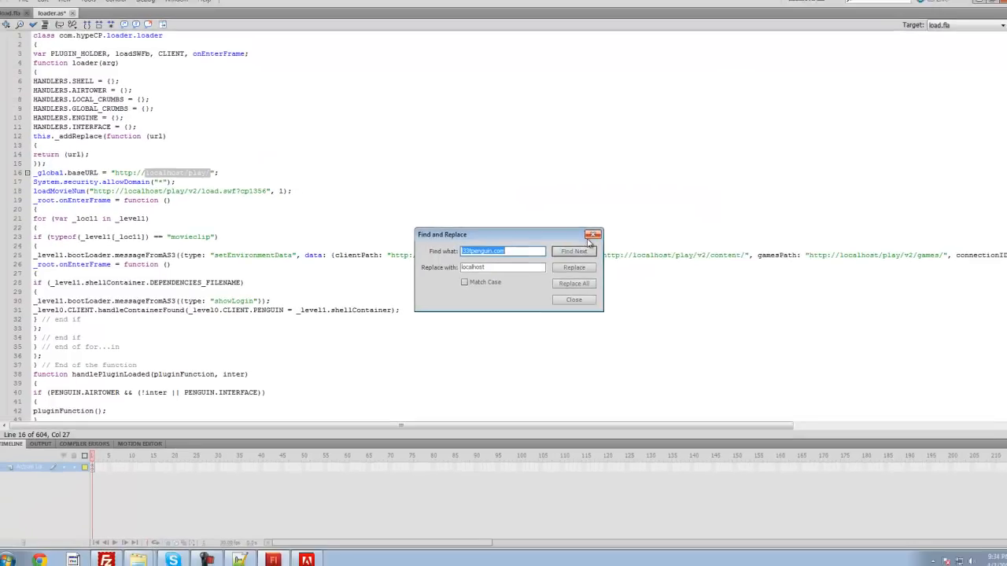
left_click(593, 235)
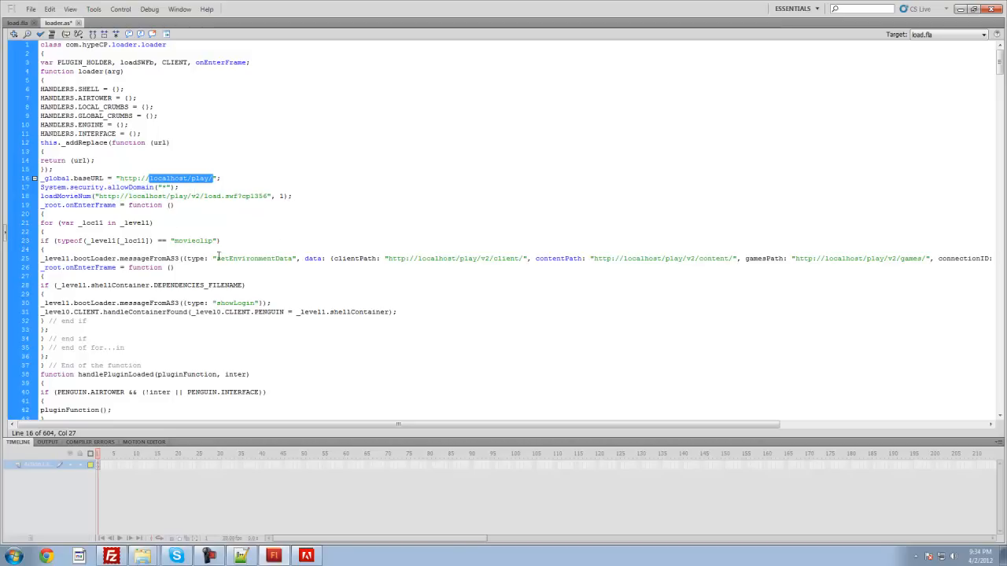
Step: Check the clientPath, contentPath and gamesPath addresses in the setEnvironmentData line of loader.as
left_click_drag(464, 426, 714, 415)
left_click_drag(757, 281, 758, 258)
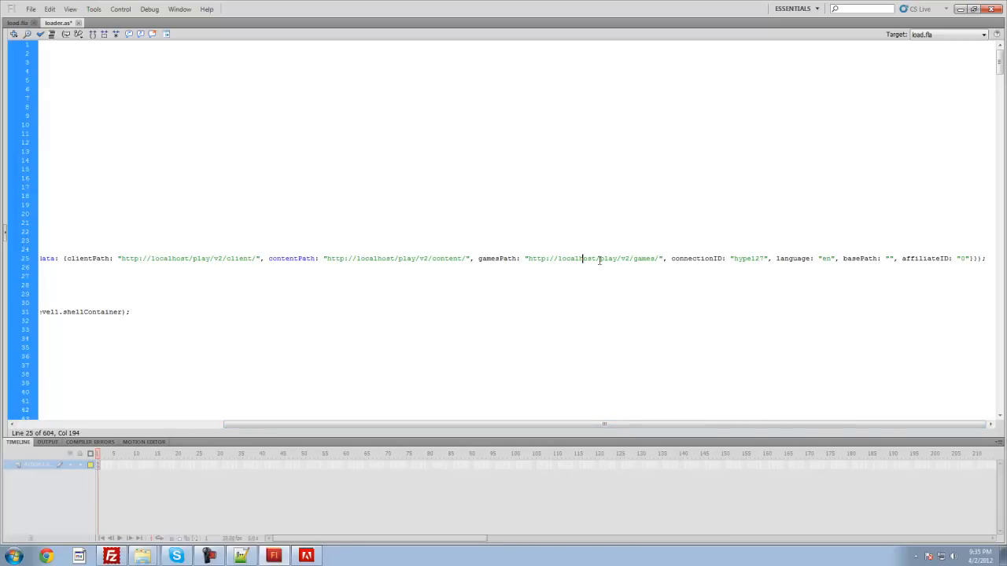
left_click_drag(533, 417, 373, 432)
left_click(386, 387)
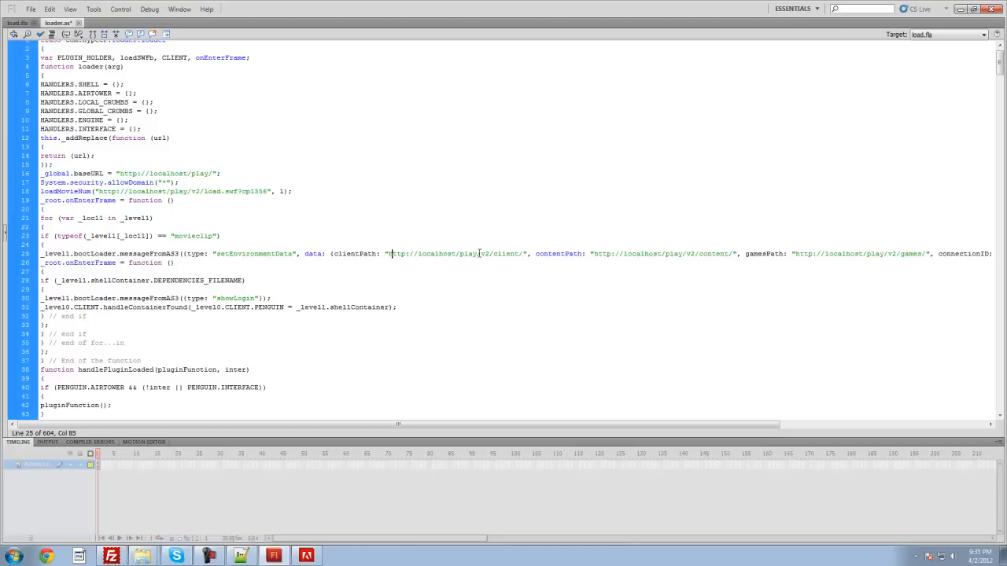
left_click_drag(475, 253, 422, 256)
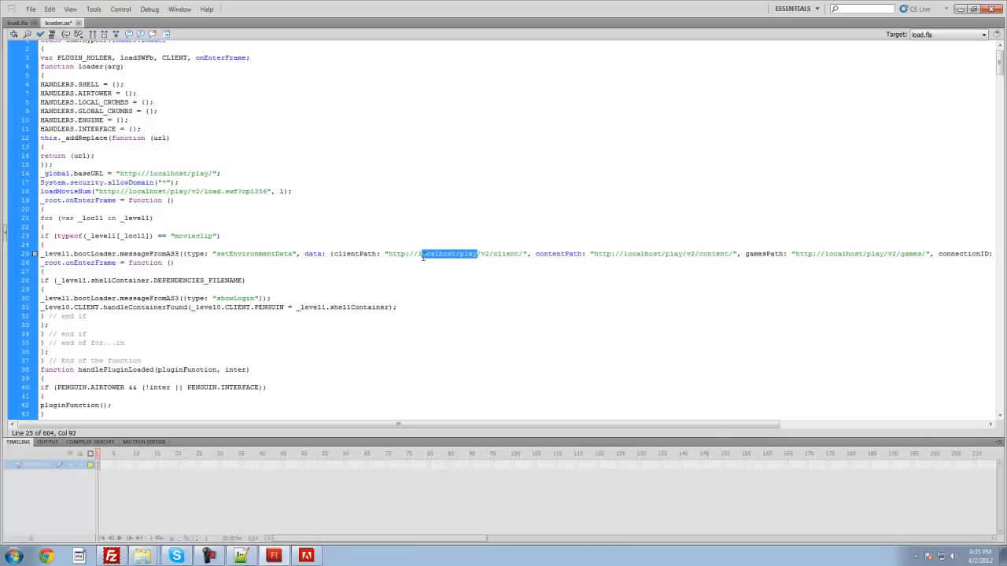
left_click(501, 279)
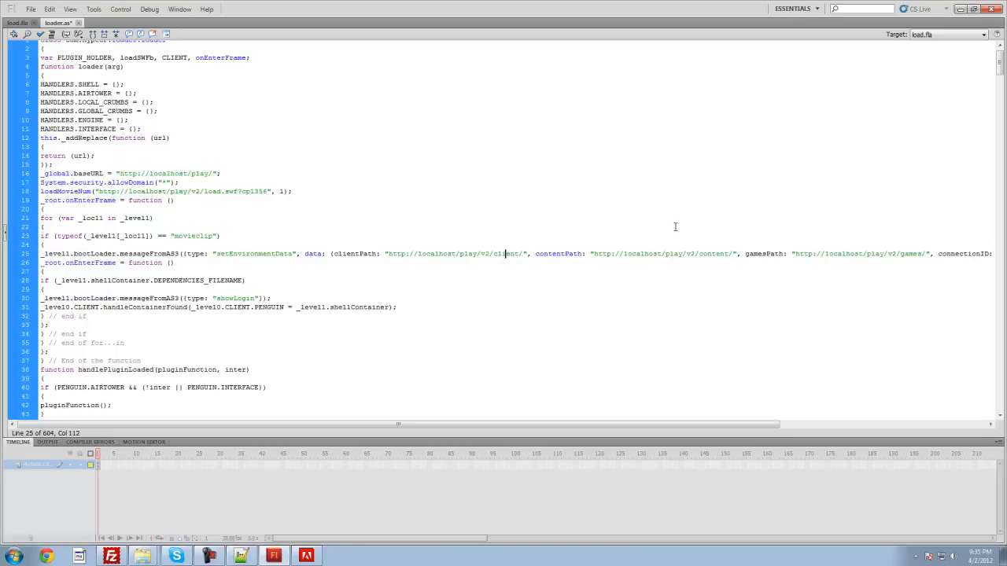
scroll(674, 227, "up", 1)
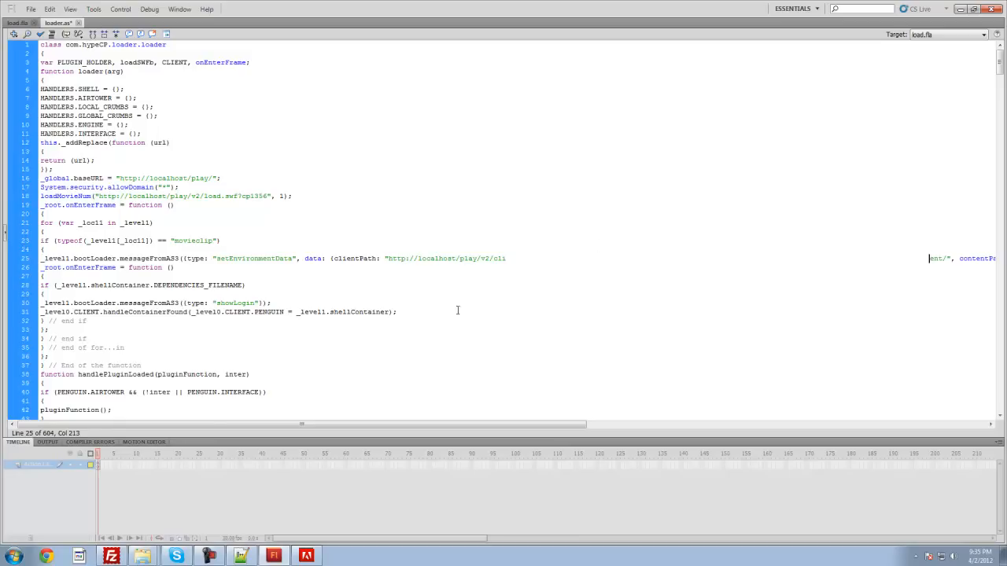
Step: Find the world_crumbs line in the addServer function of loader.as and select the server name "Fudge World"
scroll(408, 268, "down", 15)
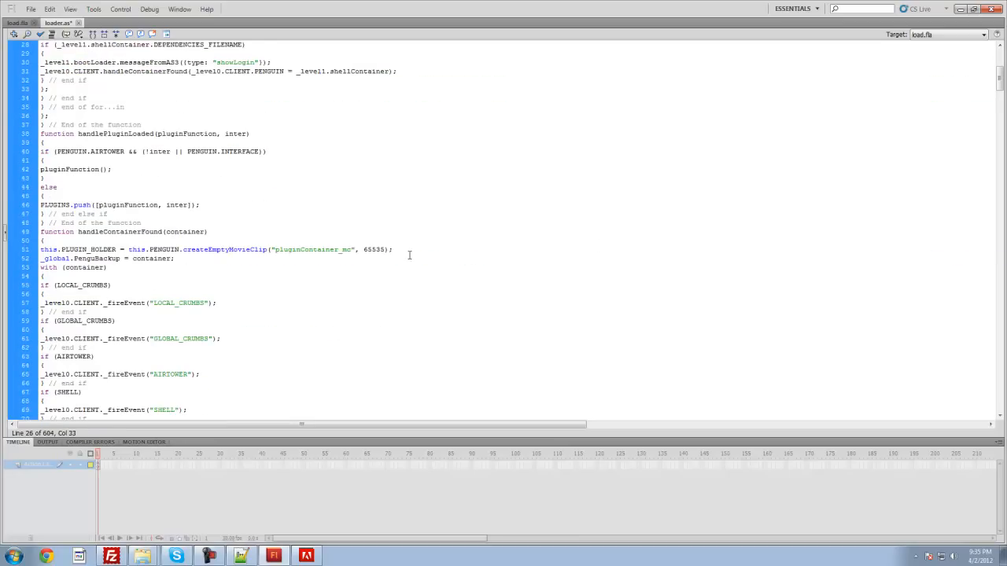
scroll(409, 251, "down", 12)
scroll(406, 245, "down", 11)
scroll(296, 319, "down", 12)
left_click(69, 302)
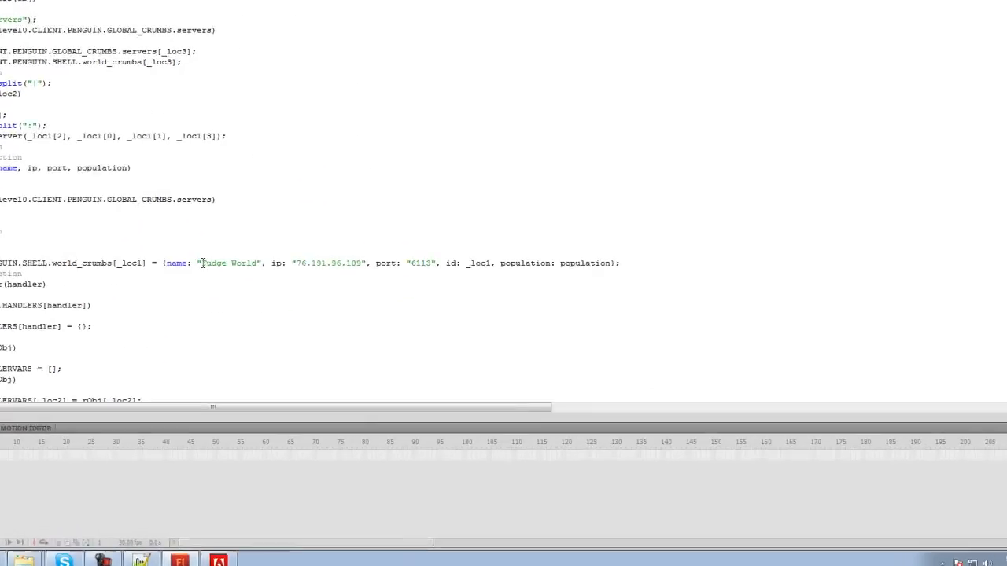
left_click_drag(292, 302, 323, 301)
left_click_drag(98, 194, 117, 195)
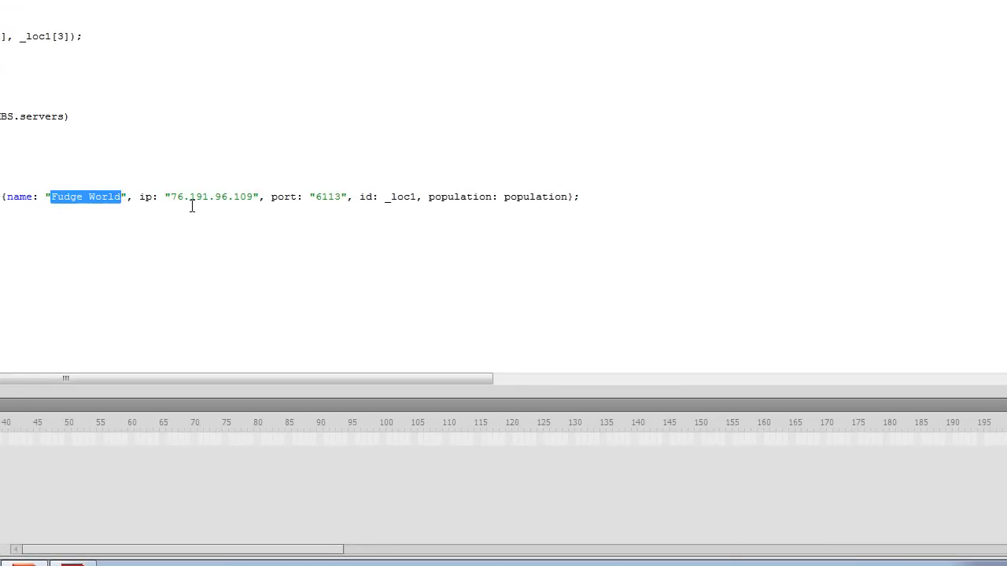
left_click(130, 198)
left_click_drag(122, 196, 51, 197)
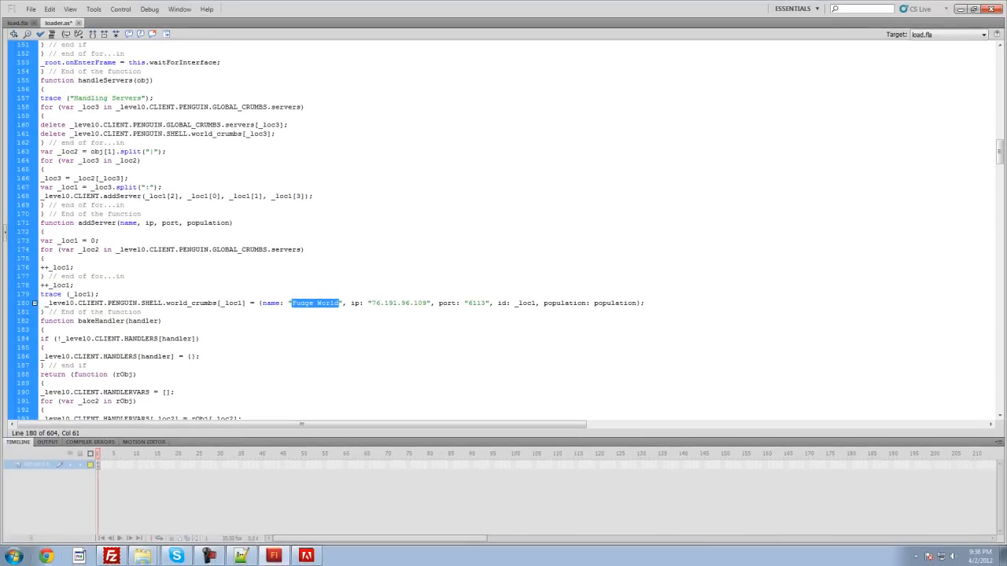
Step: Switch to Chrome to enter a website address
left_click(46, 556)
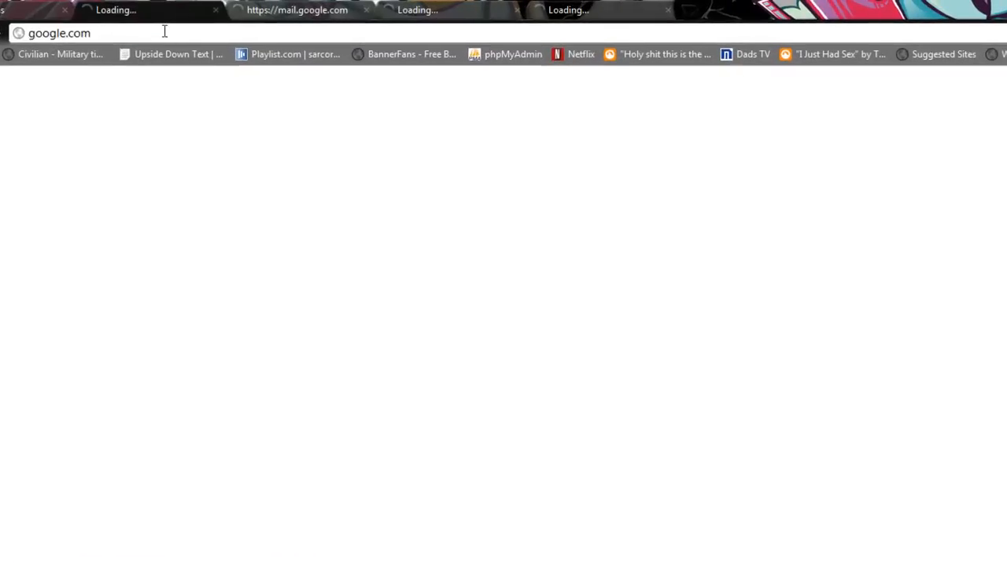
left_click(169, 30)
type("l3")
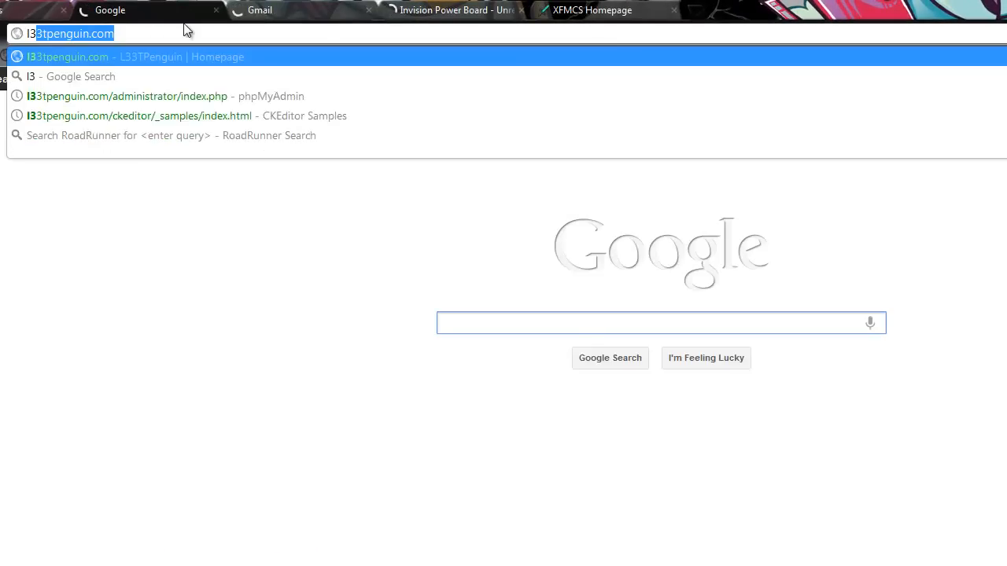
type("3")
key("Down")
key("Down")
key("Down")
key("Up")
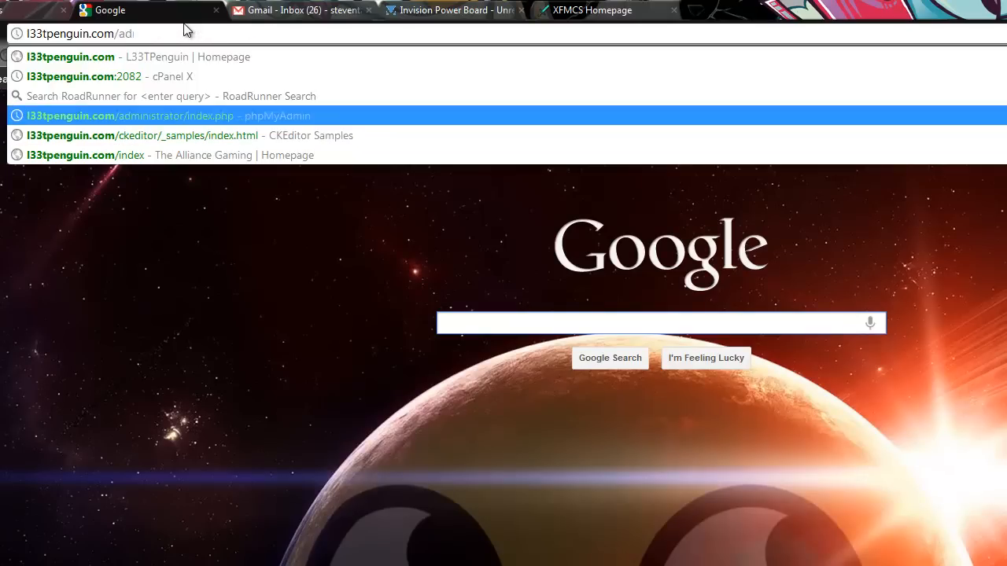
key("Up")
key("Up")
key("Up")
type("/pl")
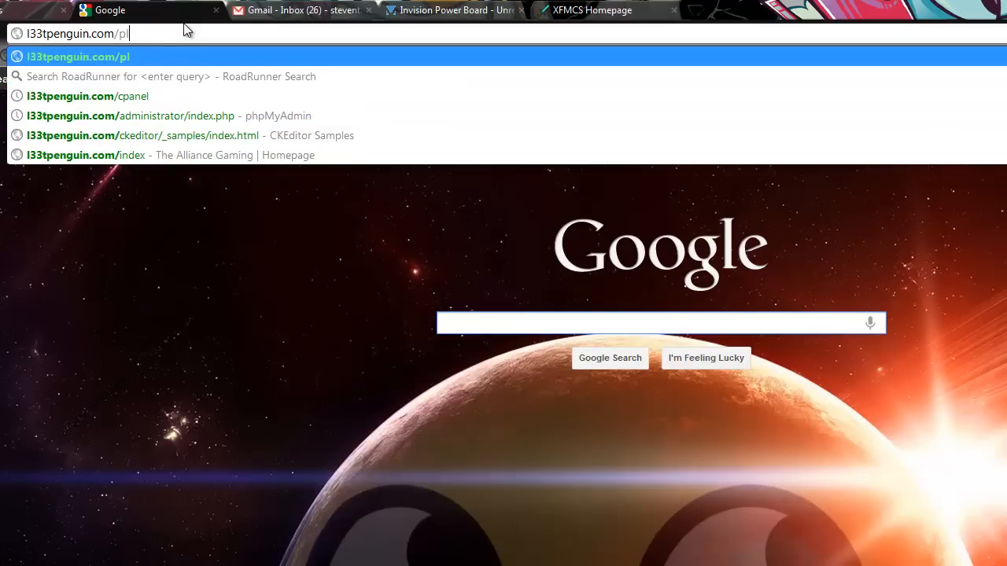
key("BackSpace")
key("BackSpace")
key("BackSpace")
key("BackSpace")
key("BackSpace")
key("BackSpace")
key("BackSpace")
key("BackSpace")
key("BackSpace")
key("BackSpace")
key("BackSpace")
key("BackSpace")
key("BackSpace")
key("BackSpace")
key("BackSpace")
key("BackSpace")
key("BackSpace")
key("BackSpace")
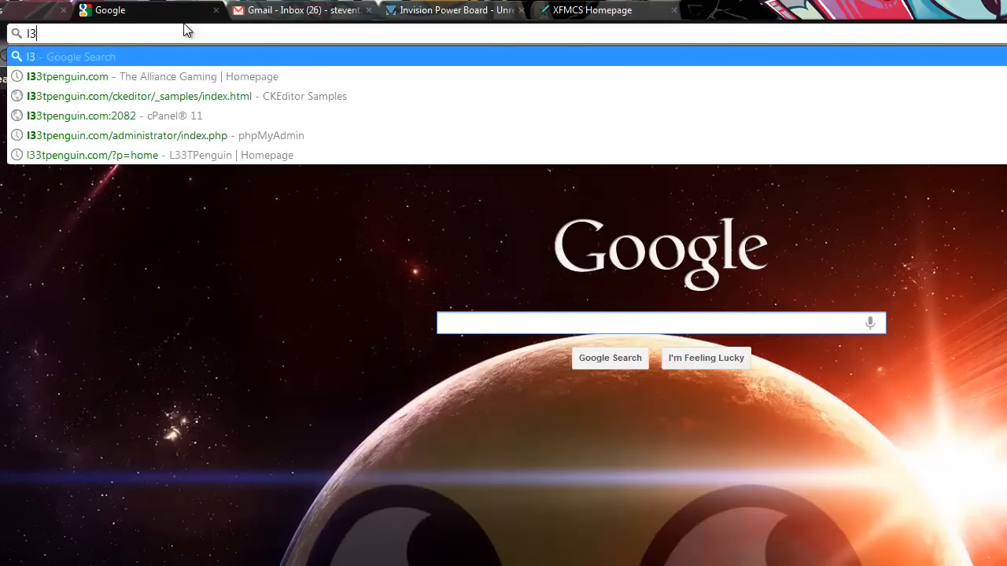
Step: Open play.l33tpenguin.com and bring up its suggested servers page to check where the server name is displayed
type("play")
key("Down")
key("Down")
key("Return")
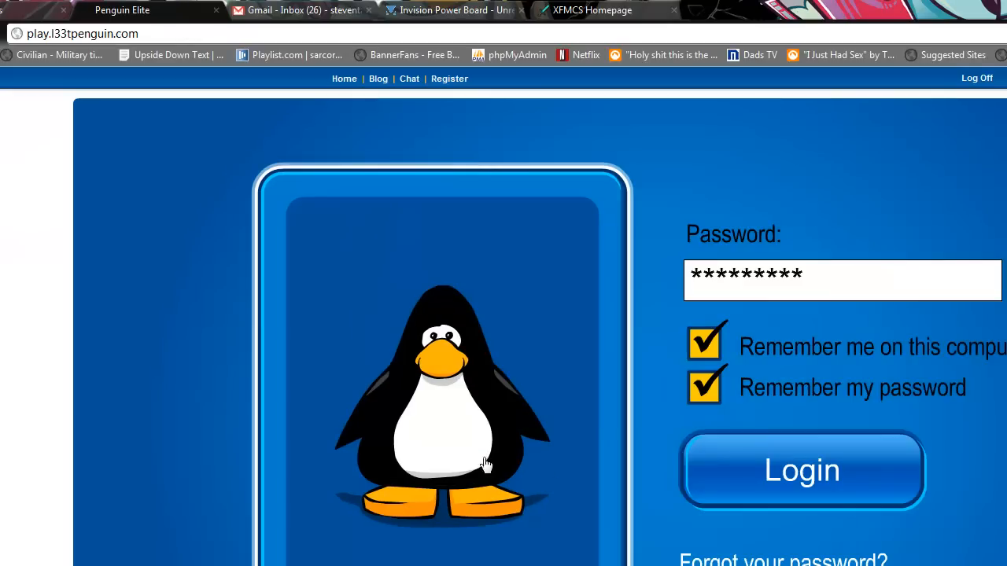
left_click(827, 484)
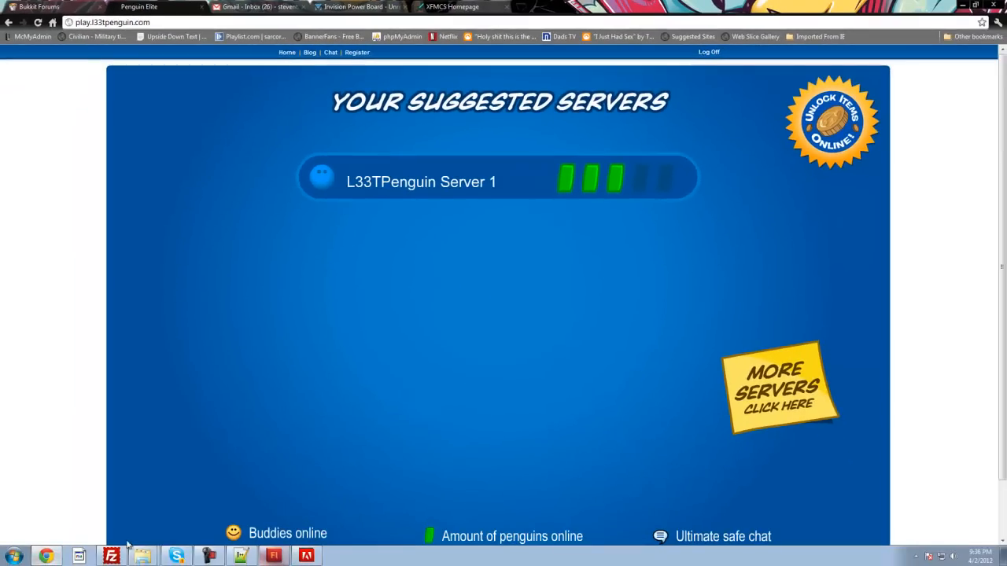
Step: Return to loader.as in Flash and highlight the server name "Fudge World" in the world_crumbs line again
left_click(177, 556)
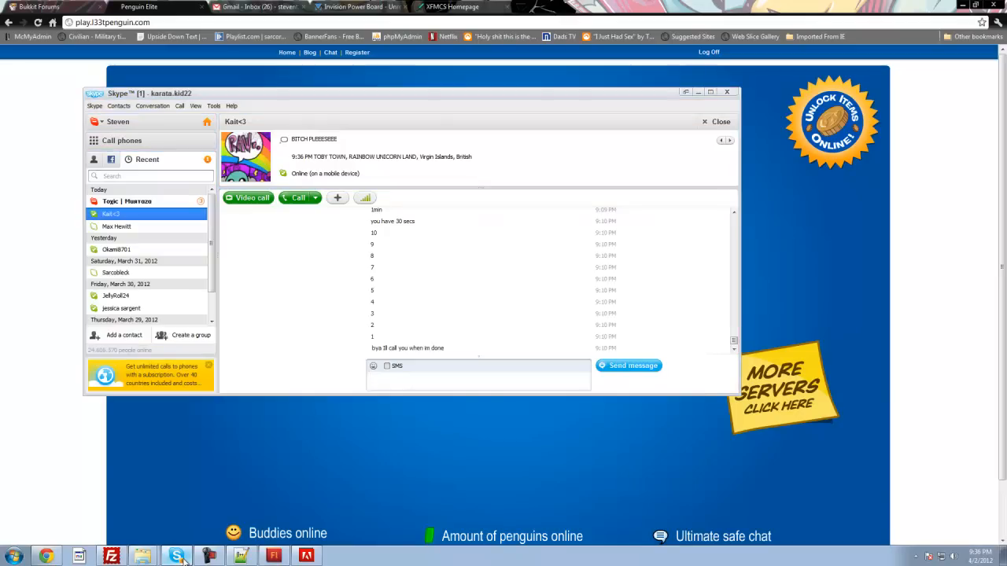
left_click(178, 556)
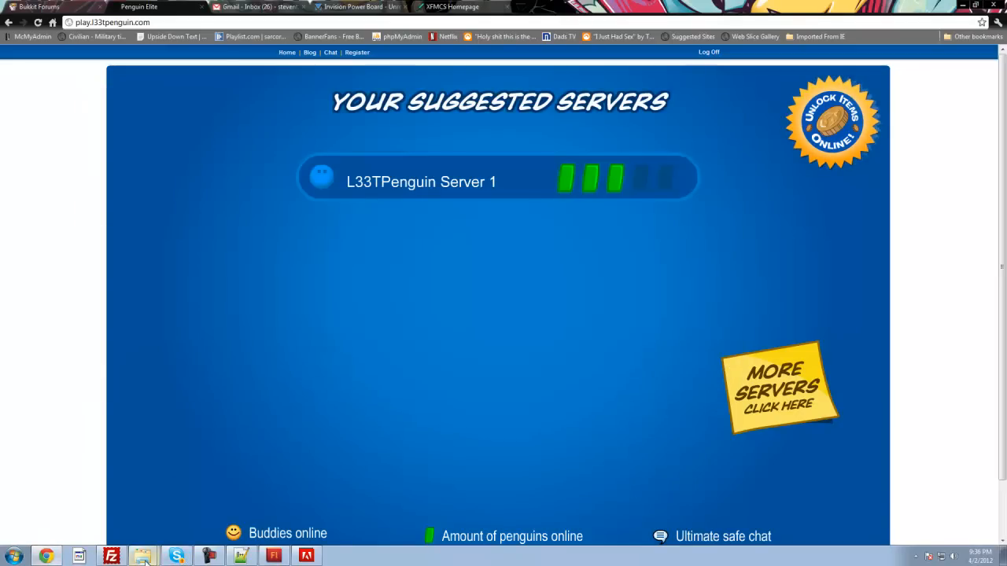
left_click(274, 556)
left_click(336, 306)
left_click_drag(292, 303, 346, 298)
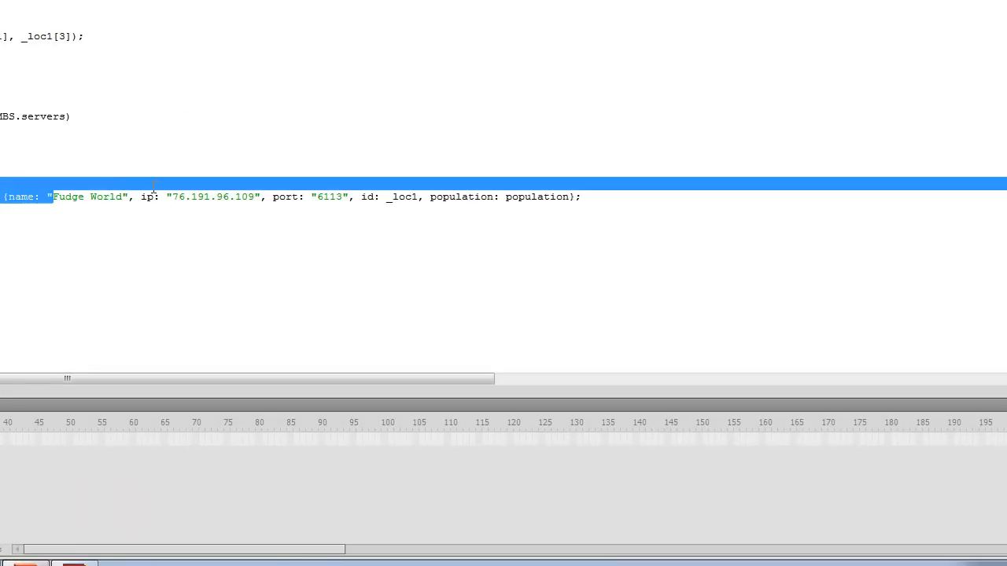
left_click(244, 209)
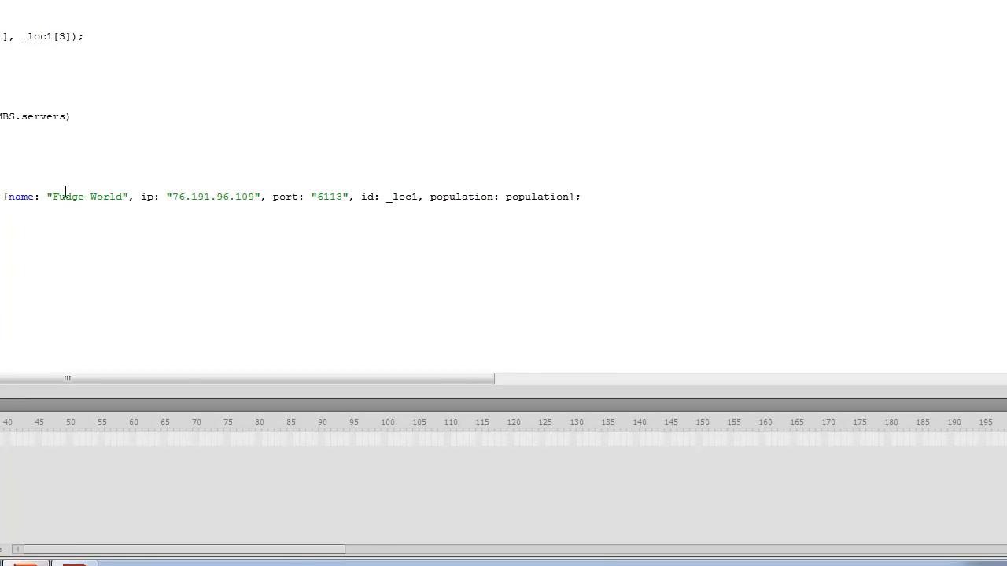
left_click_drag(61, 197, 120, 200)
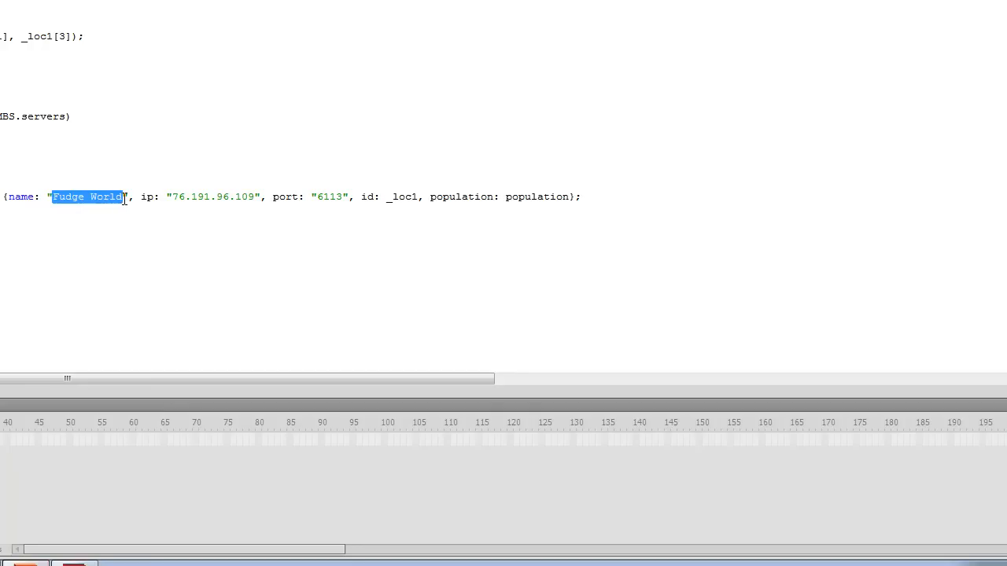
Step: Set the ip value in the world_crumbs line of the addServer function to 127.0.0.1
left_click(174, 203)
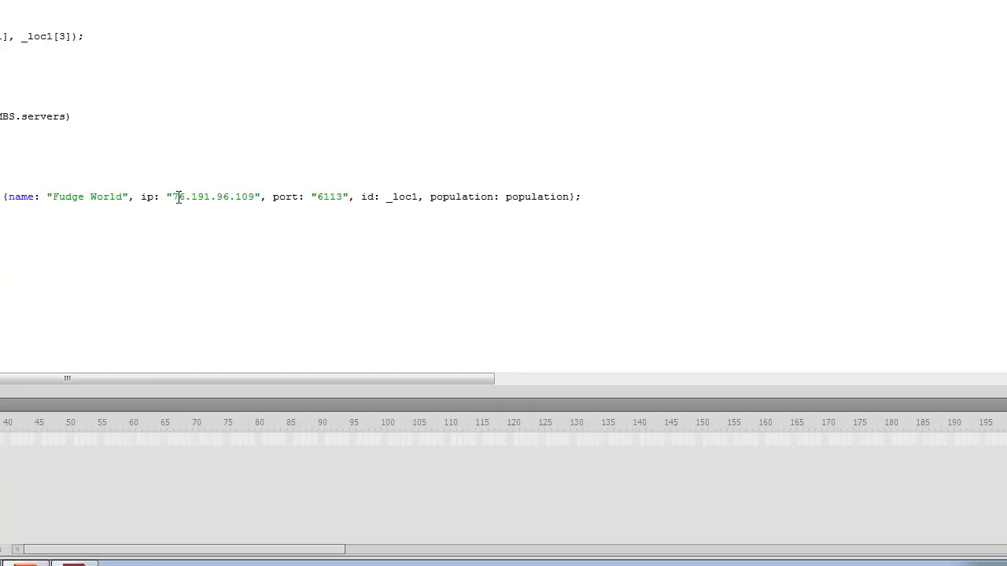
left_click_drag(175, 198, 251, 198)
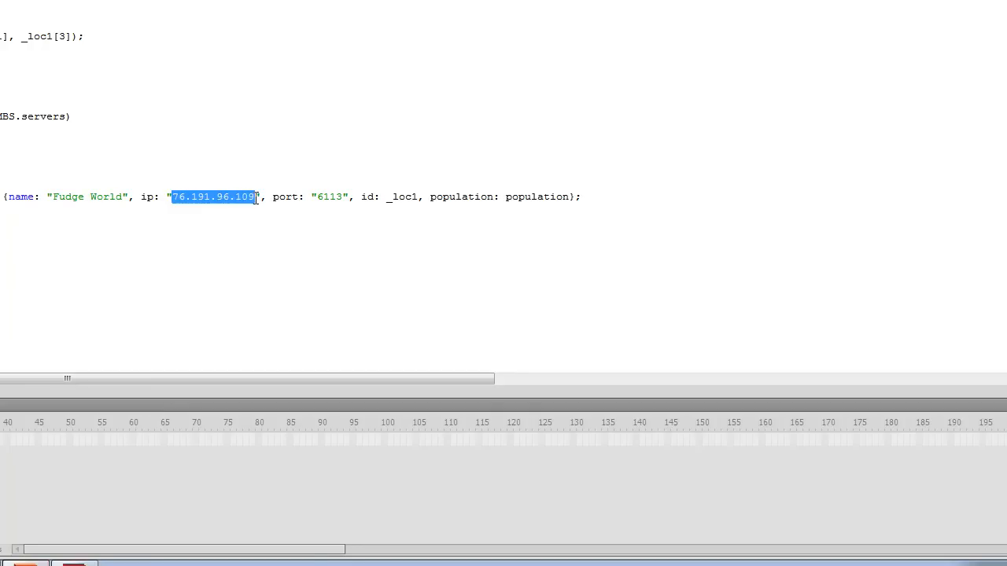
type("127.0.0.1")
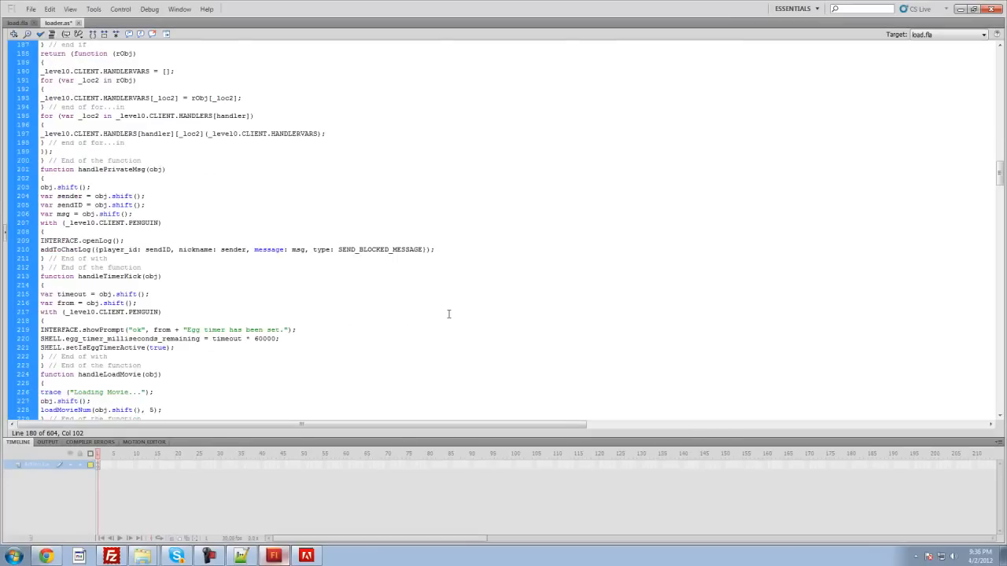
Step: Find the HOST variable declaration near the end of loader.as
scroll(448, 314, "down", 20)
scroll(449, 314, "down", 20)
scroll(443, 320, "down", 2)
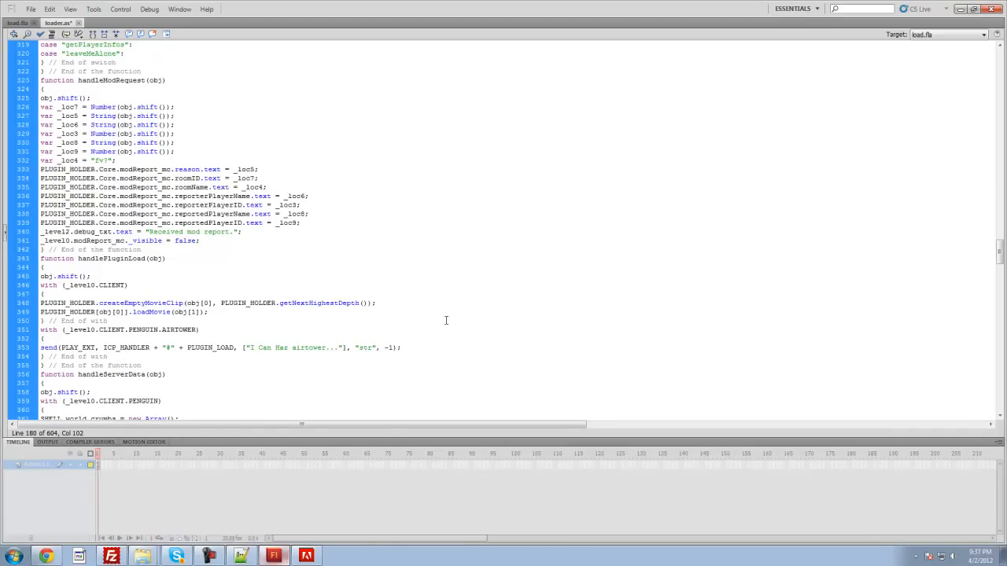
scroll(445, 313, "down", 20)
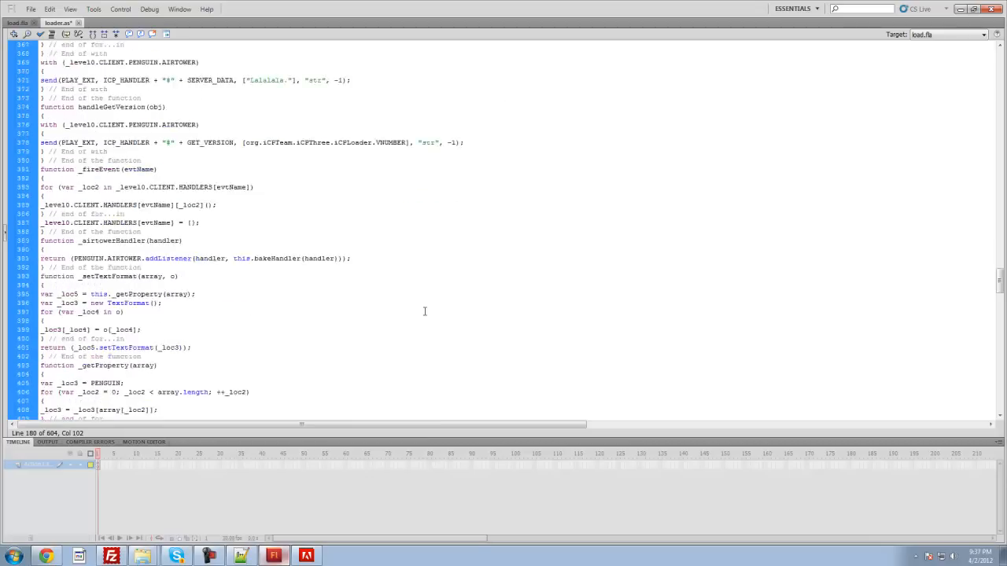
scroll(425, 310, "down", 5)
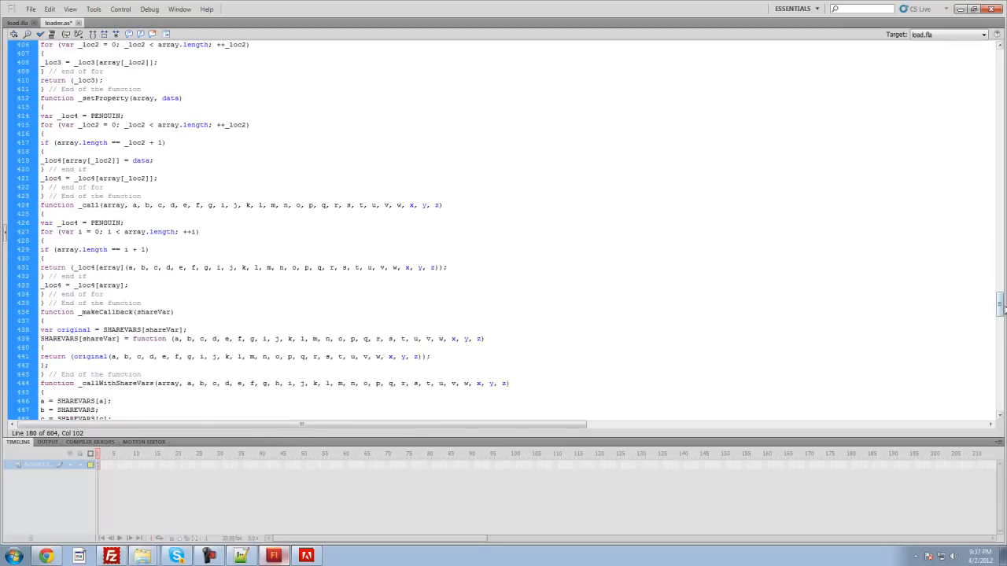
left_click_drag(999, 309, 1000, 400)
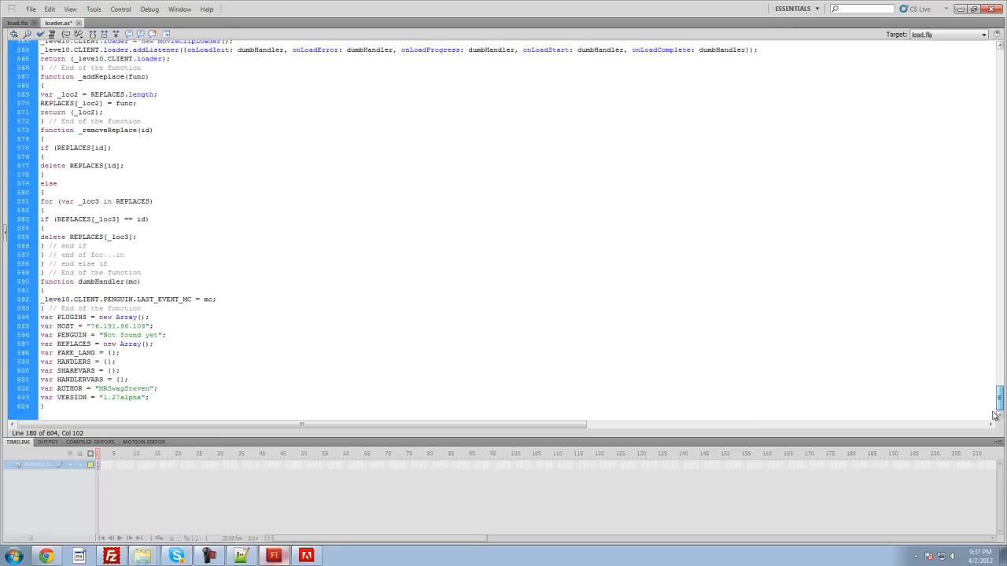
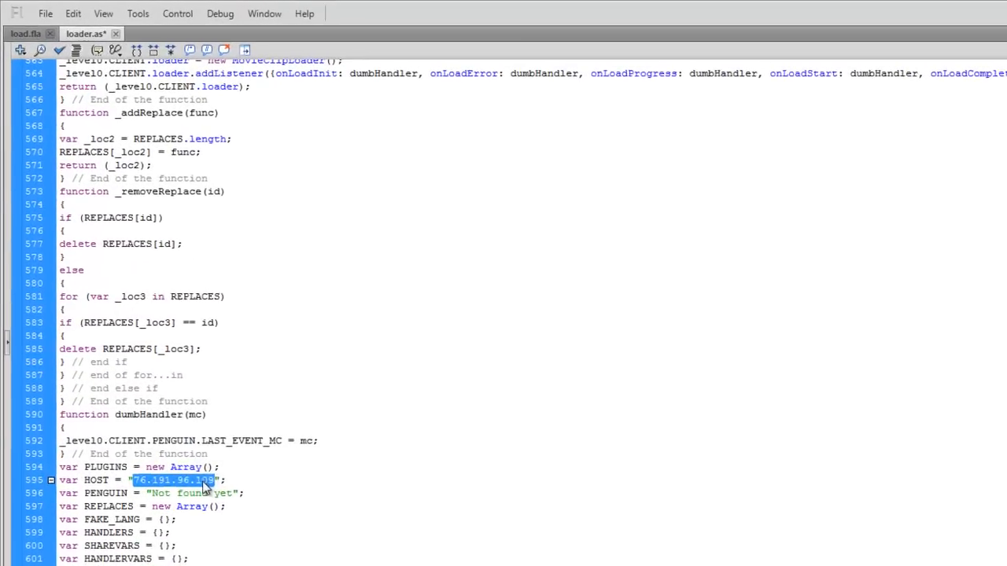
Step: Set the HOST variable near the end of loader.as to "127.0.0.1" and save the file
type("127.0.0")
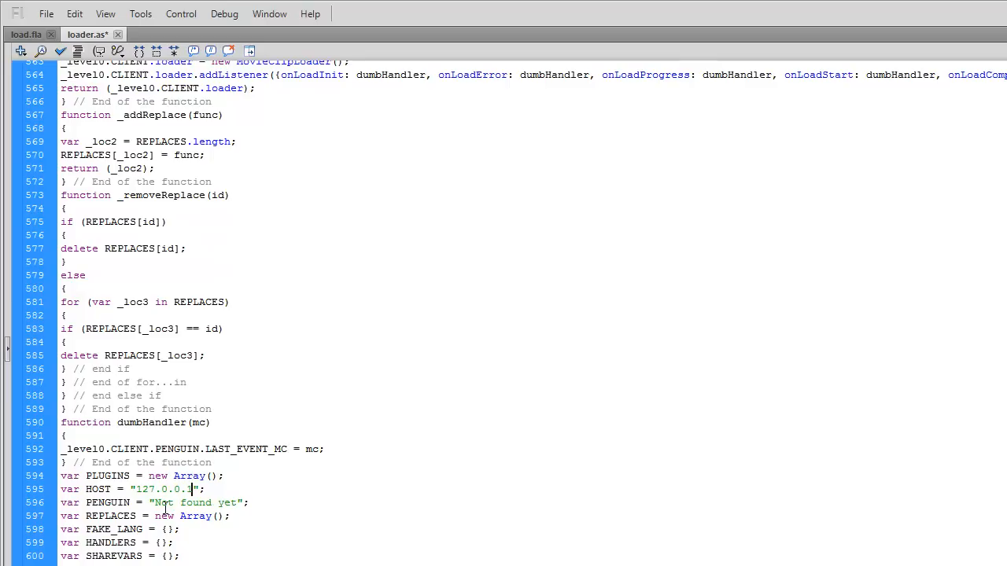
key("ctrl+s")
left_click(32, 34)
left_click(47, 13)
left_click(465, 242)
left_click(91, 37)
left_click(34, 36)
left_click(72, 36)
left_click(53, 37)
left_click(73, 36)
Step: Open the publish settings of load.fla and exclude Win Projector from the output formats, leaving only Flash (.swf)
left_click(32, 34)
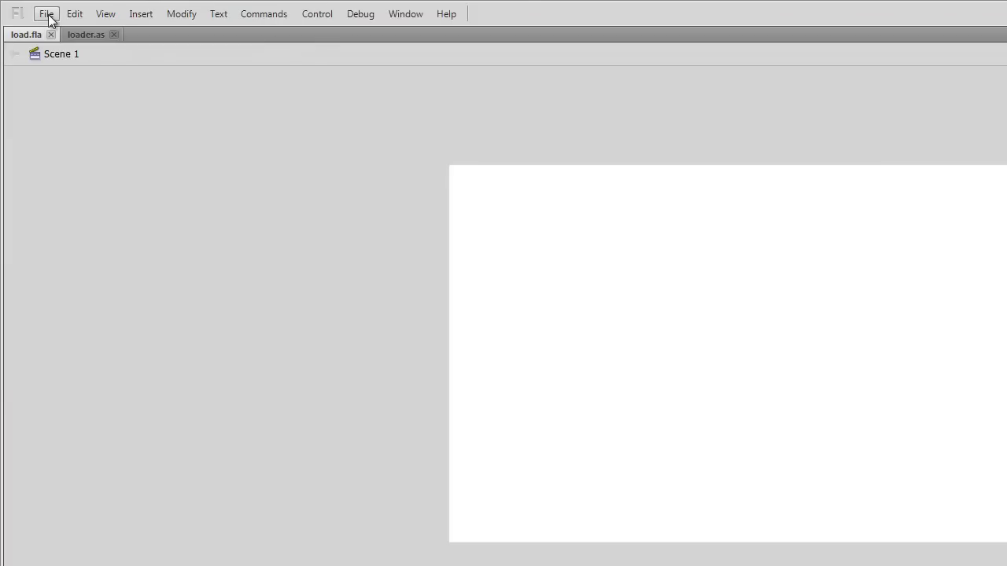
left_click(46, 14)
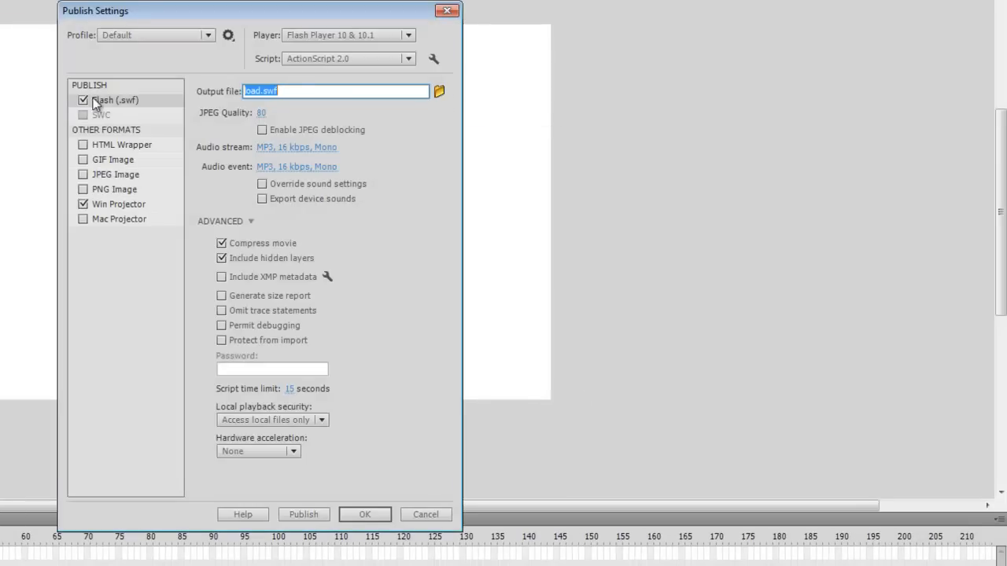
left_click(83, 204)
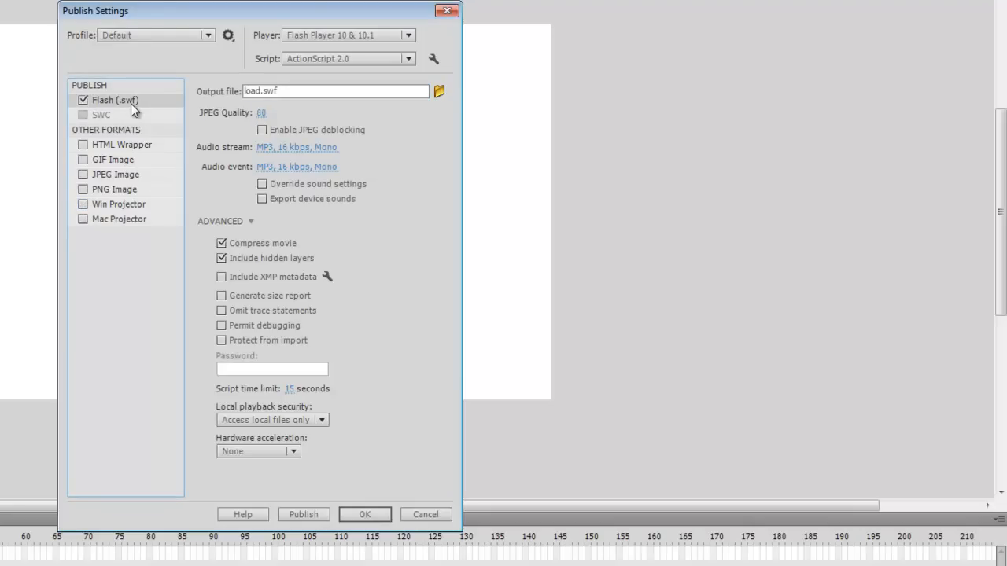
Step: Set the publish destination to load.swf in C:\xampp\htdocs\play\src, replacing the existing file
left_click(439, 93)
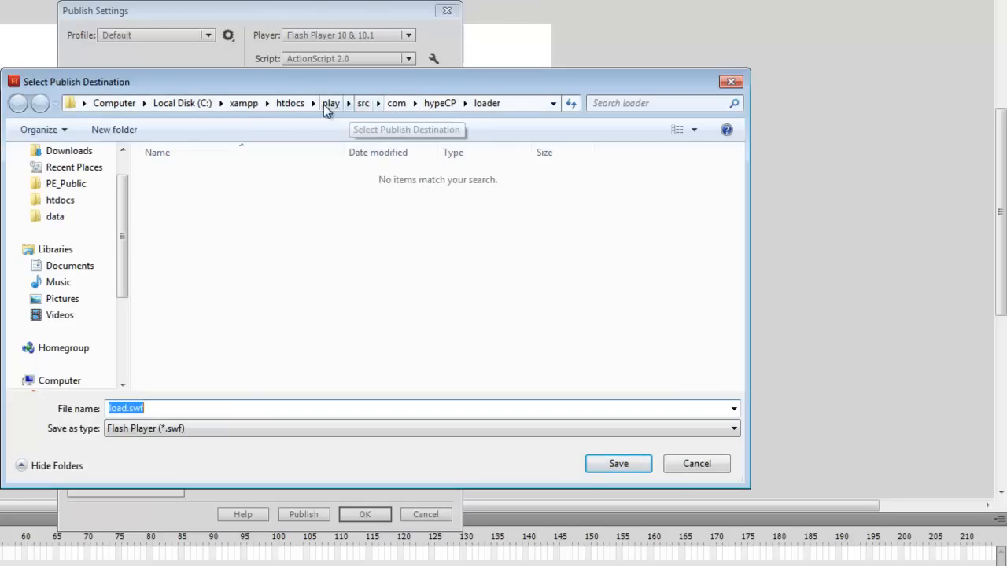
left_click(114, 103)
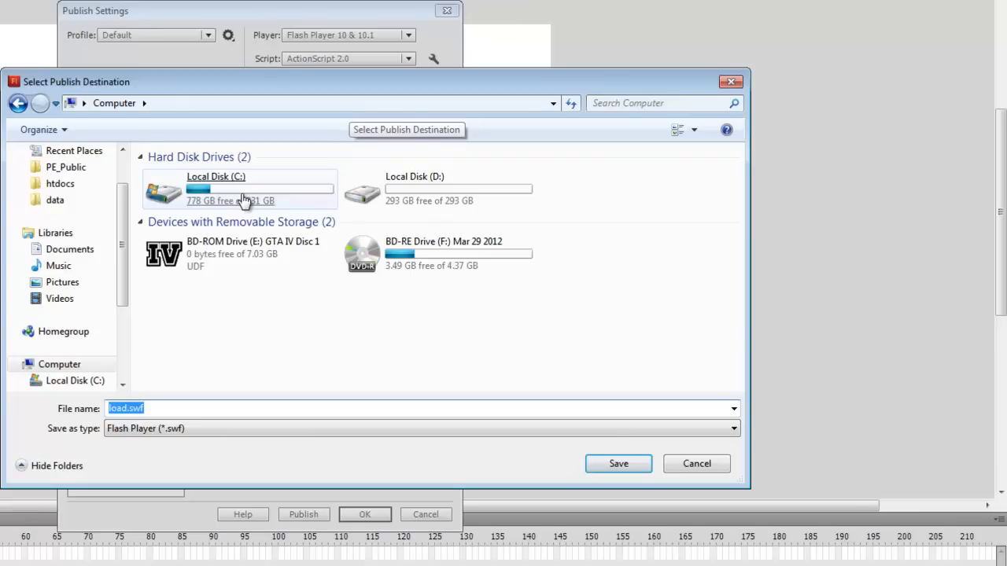
double_click(247, 195)
double_click(185, 339)
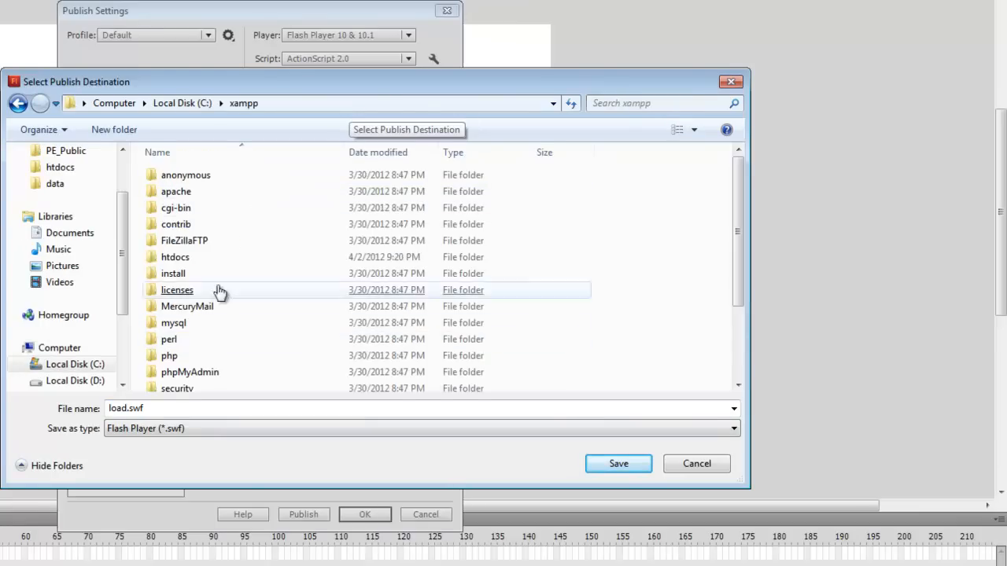
double_click(234, 260)
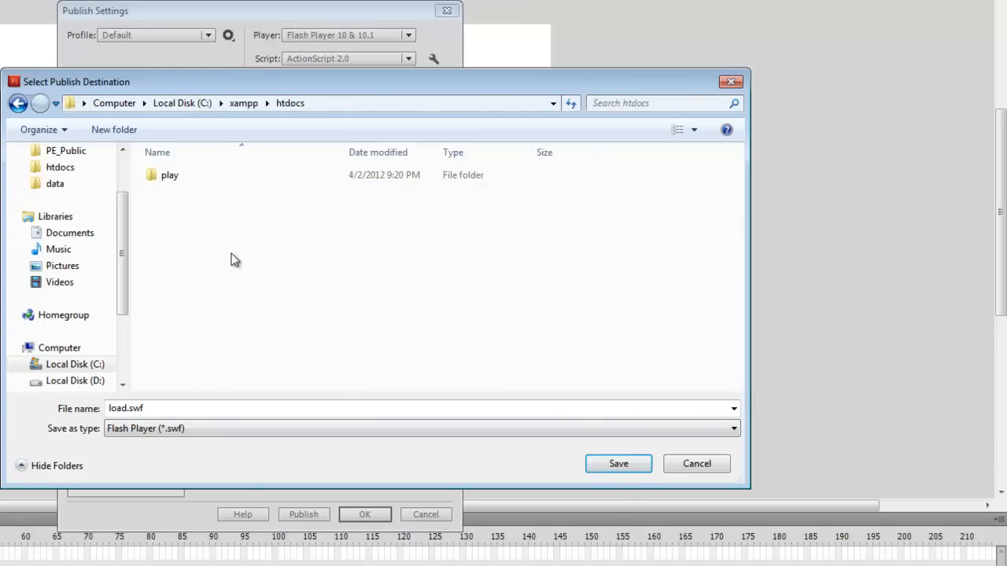
double_click(180, 179)
double_click(176, 211)
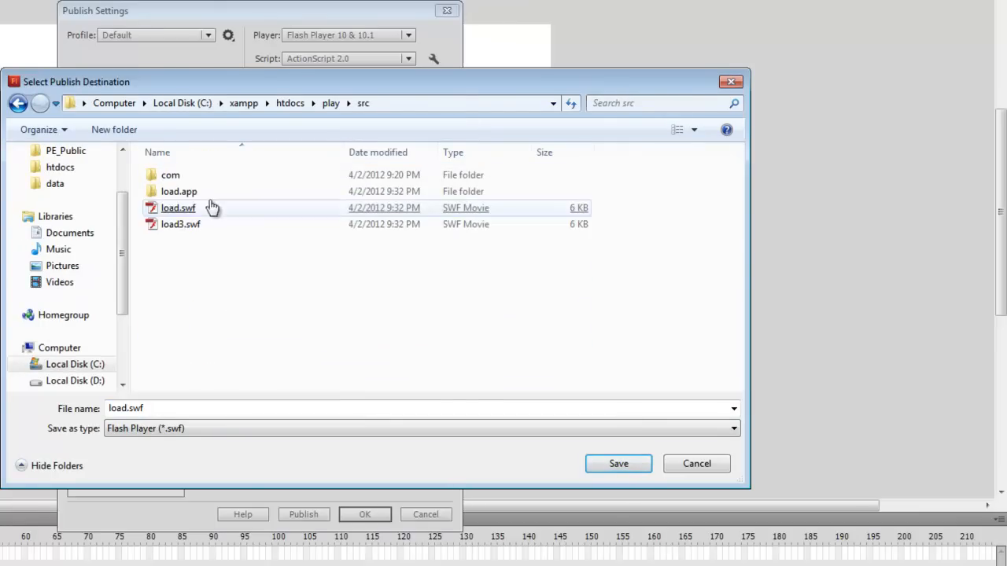
left_click(172, 209)
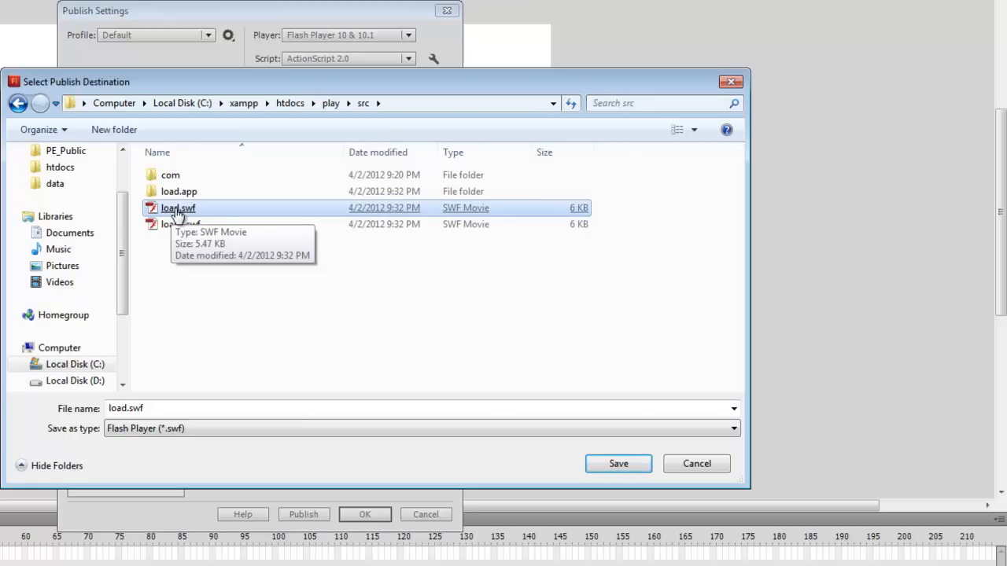
double_click(172, 211)
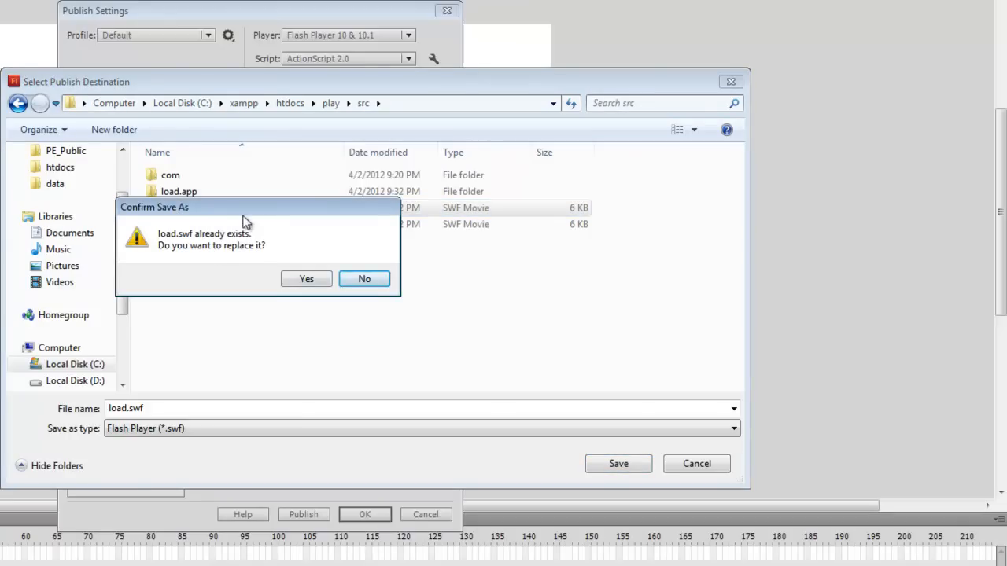
left_click_drag(213, 209, 216, 236)
left_click(310, 307)
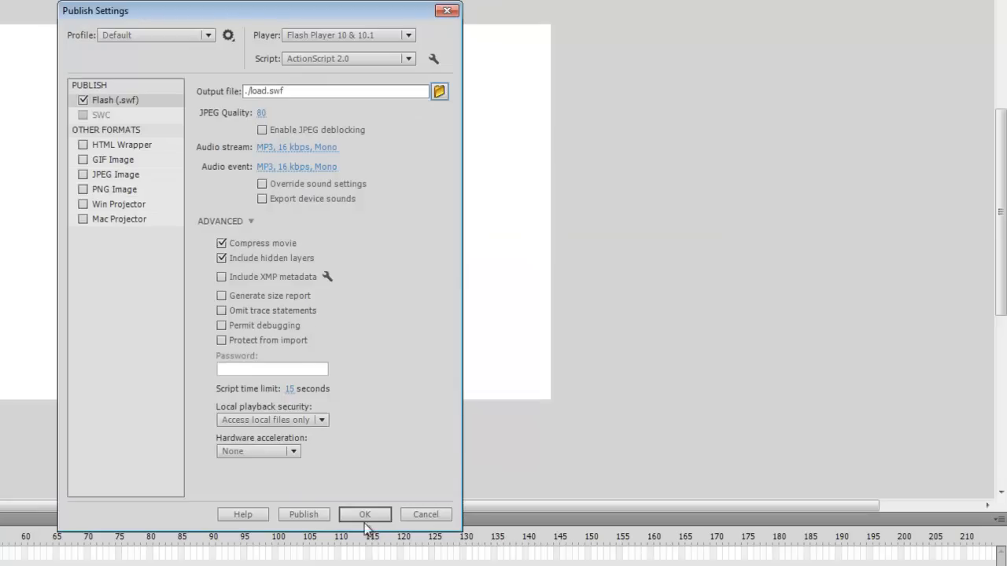
Step: Publish the movie with the new publish settings, accept them and save load.fla
left_click(303, 515)
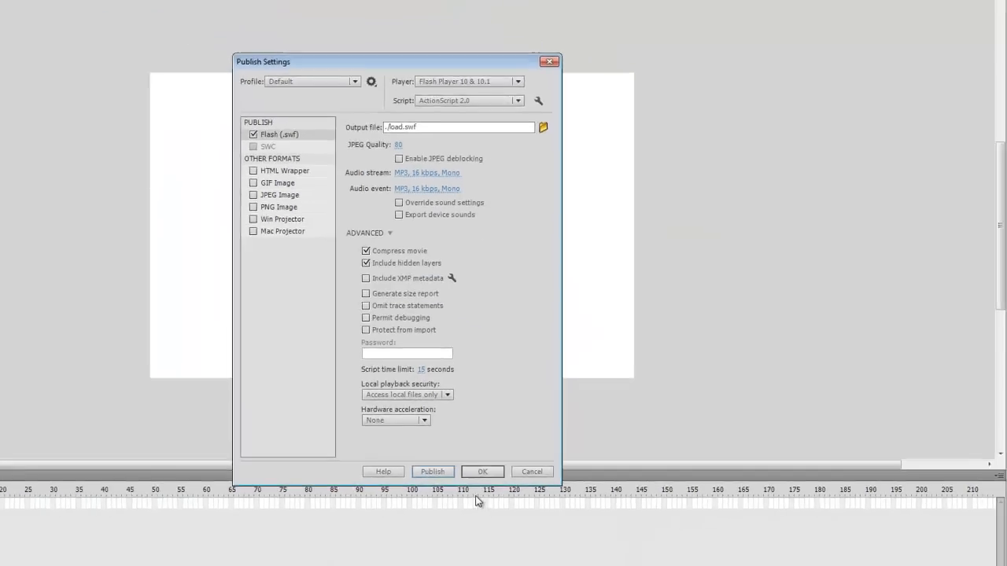
left_click(365, 514)
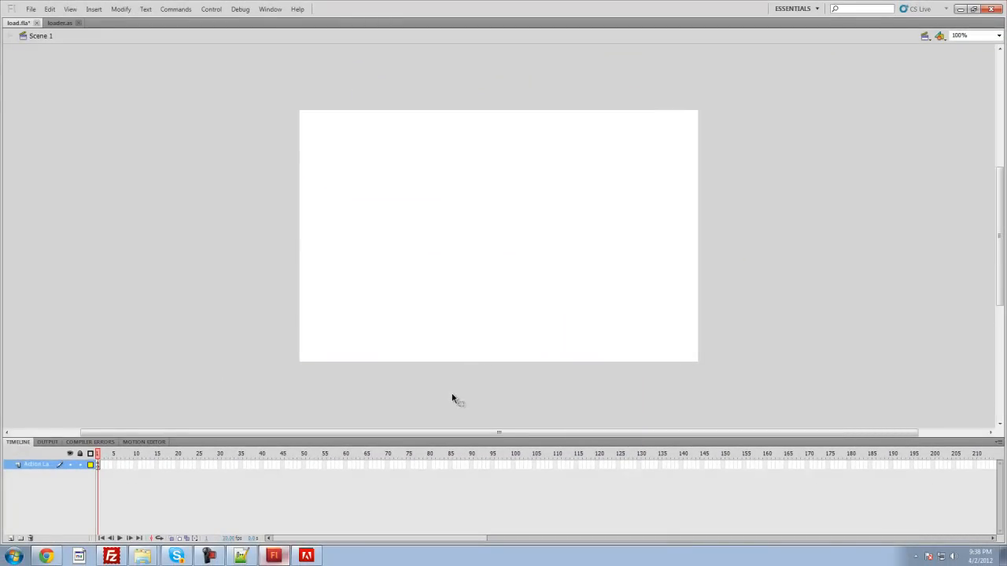
left_click(31, 10)
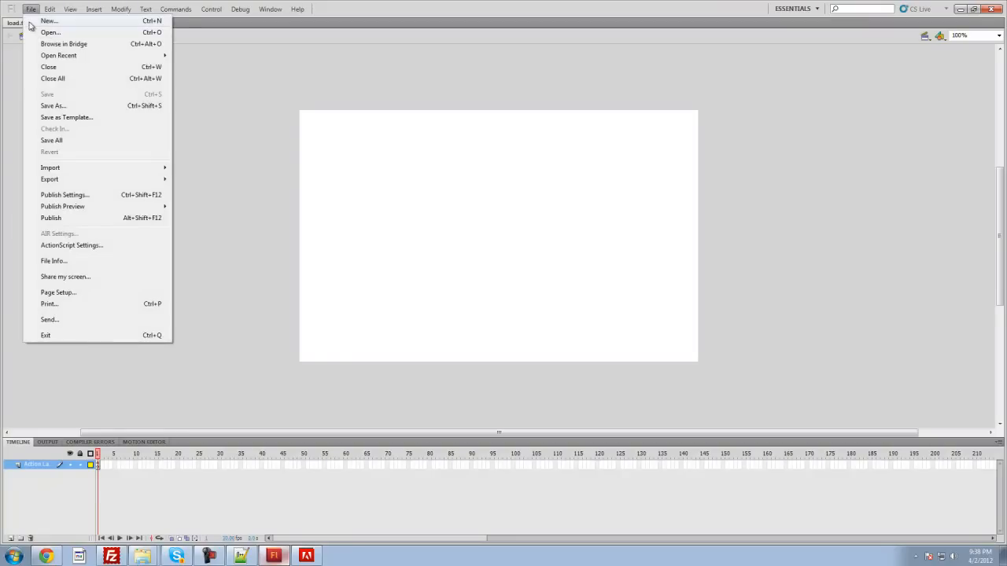
left_click(288, 158)
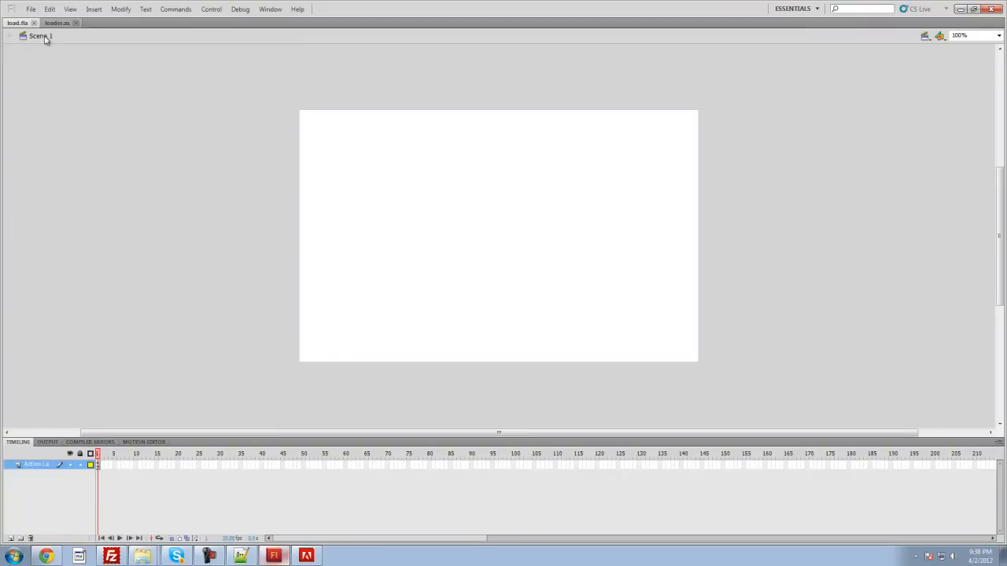
Step: Publish load.fla once more directly, without reopening its publish settings
left_click(31, 10)
mouse_move(49, 9)
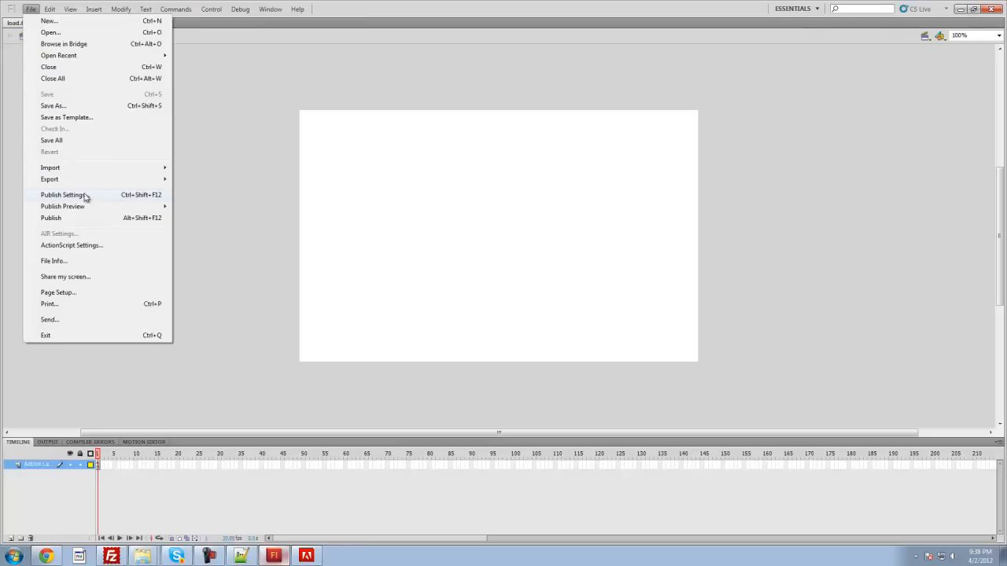
left_click(100, 219)
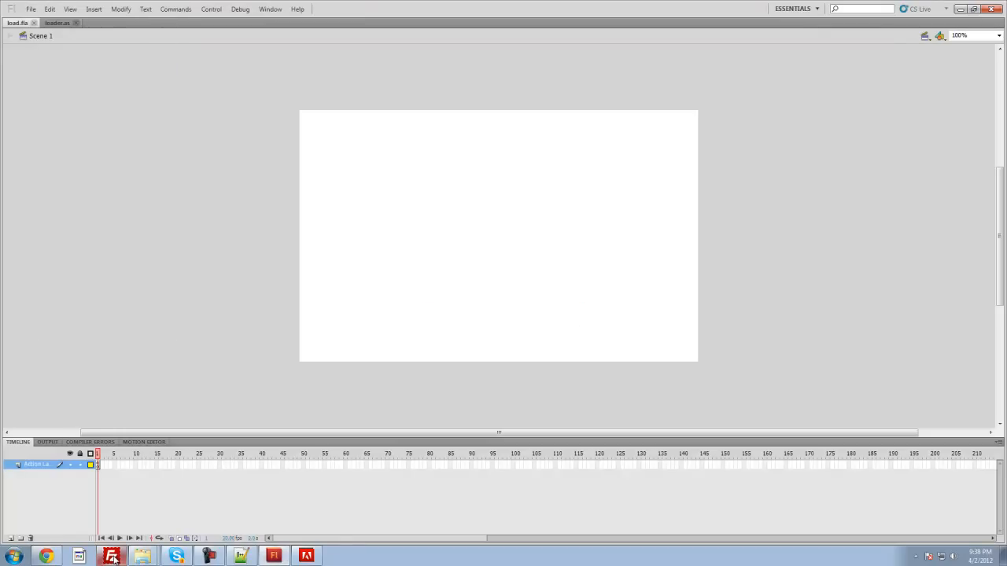
Step: Switch to Chrome and load localhost/play to test the published client
left_click(52, 556)
left_click(170, 24)
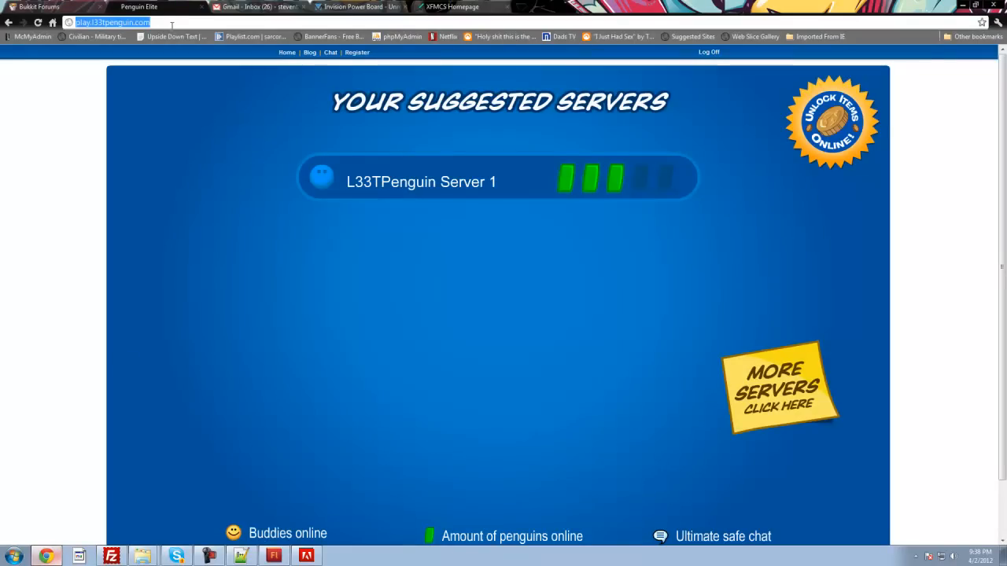
type("localhost/play")
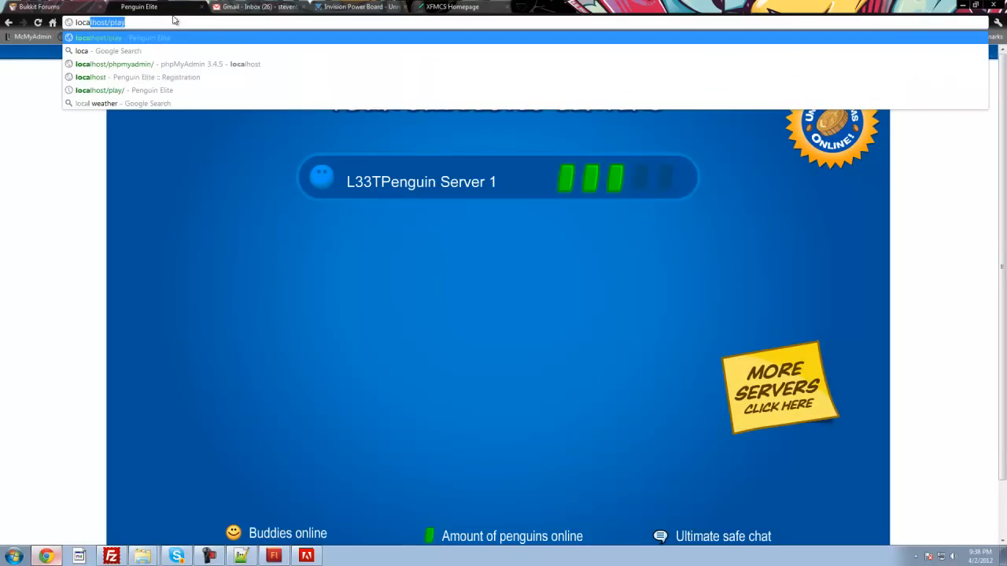
key("Return")
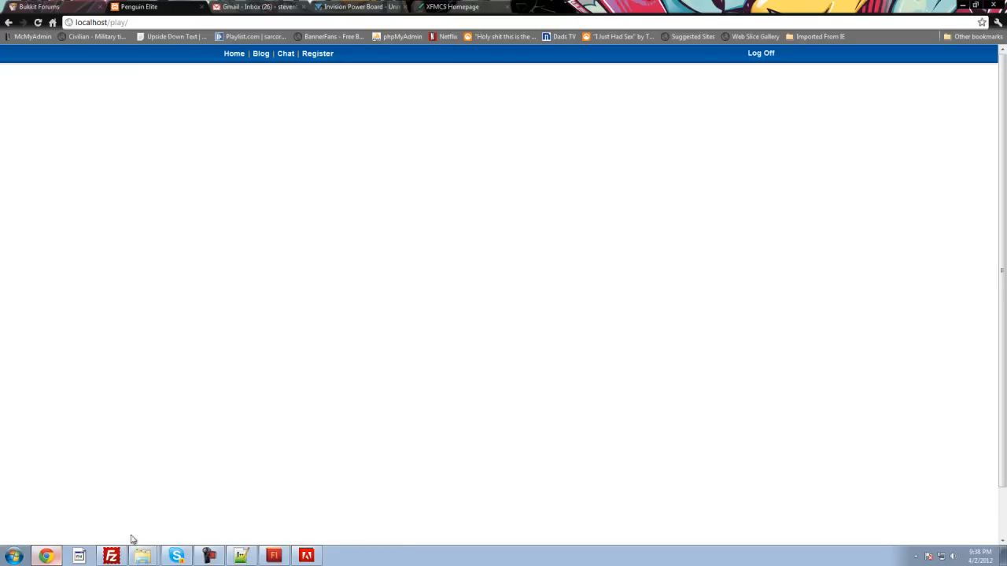
Step: Browse to htdocs\play in Windows Explorer and open index.html for editing in Notepad++
left_click(274, 556)
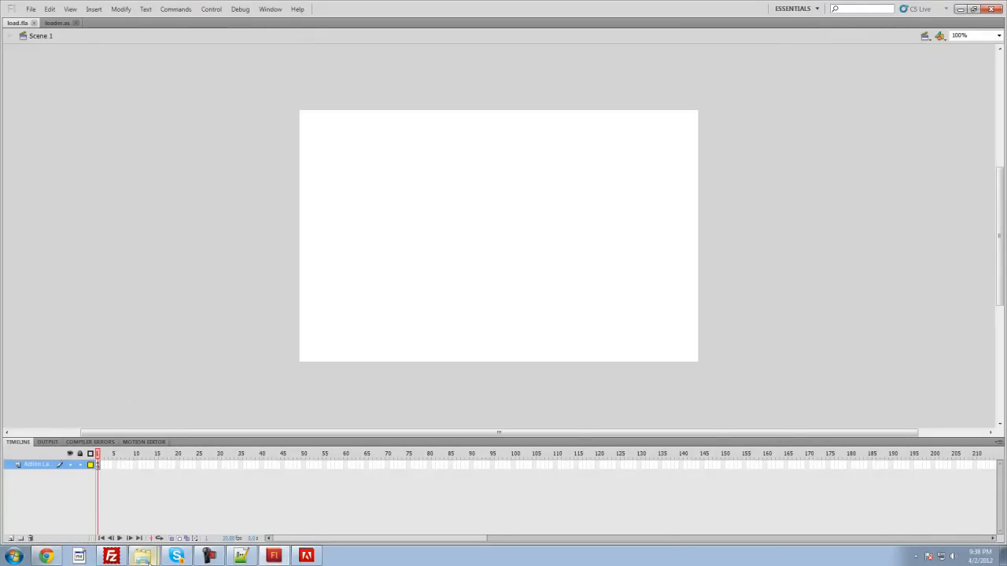
mouse_move(146, 558)
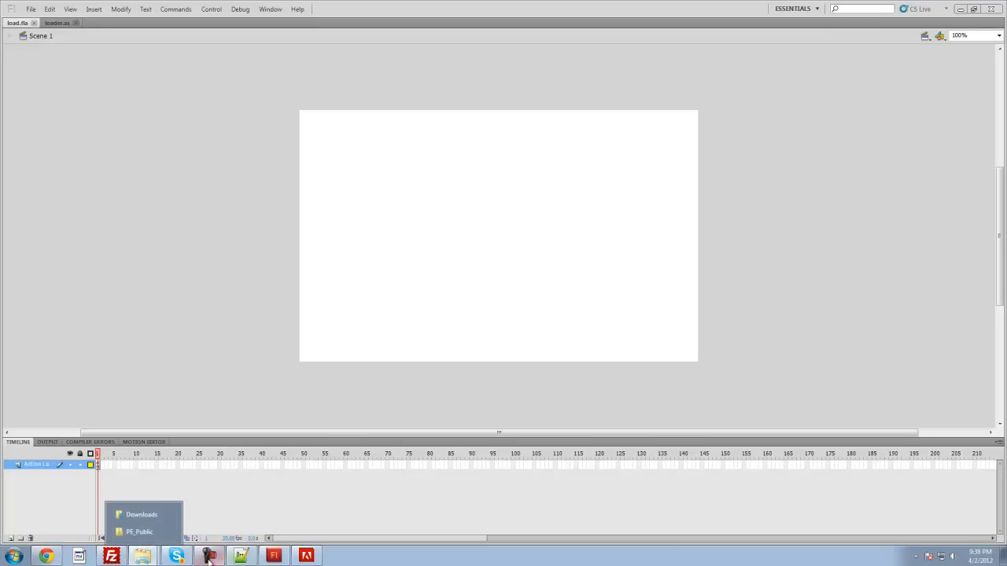
left_click(142, 515)
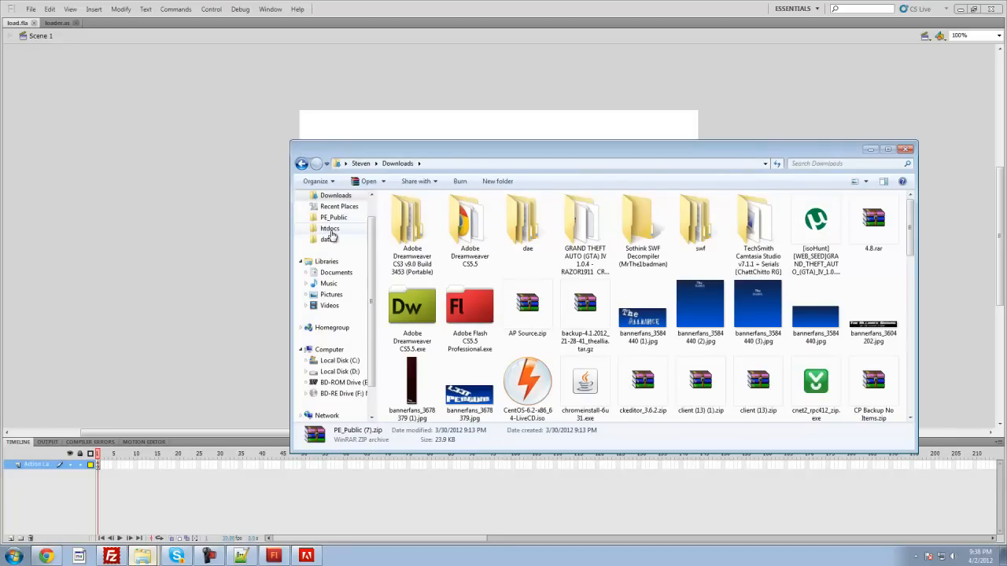
left_click(329, 230)
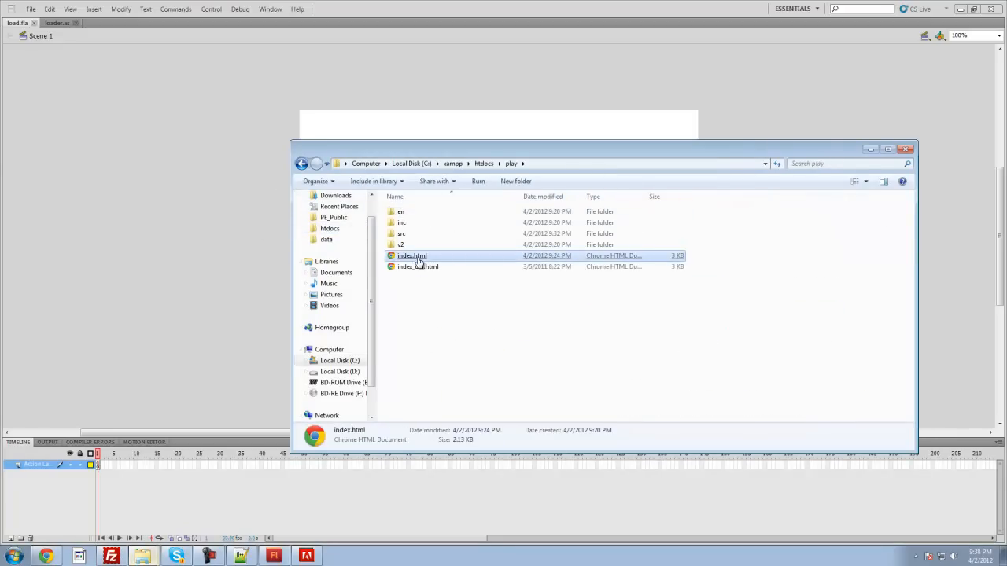
right_click(416, 259)
left_click(456, 277)
left_click(191, 372)
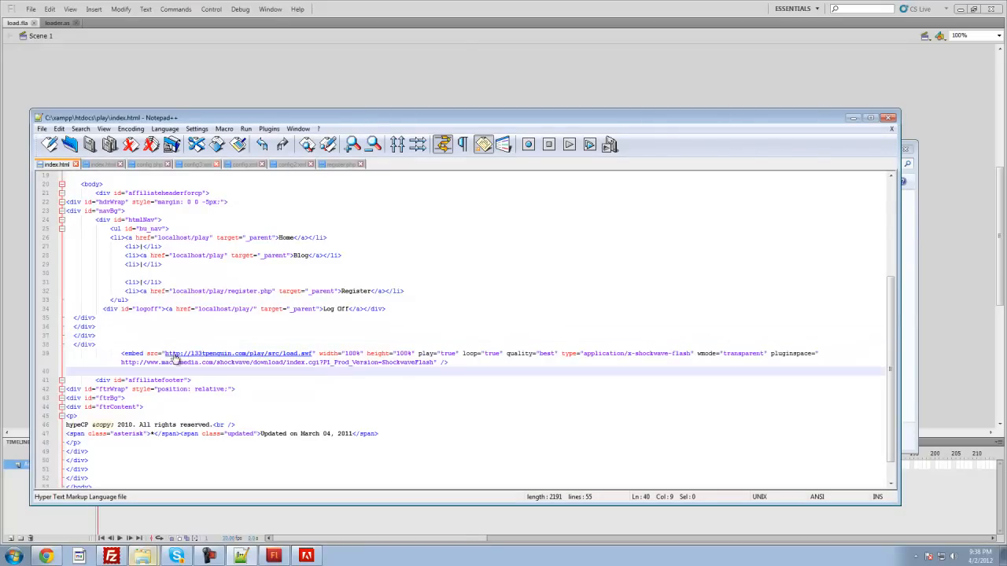
left_click_drag(164, 354, 309, 358)
type("http:")
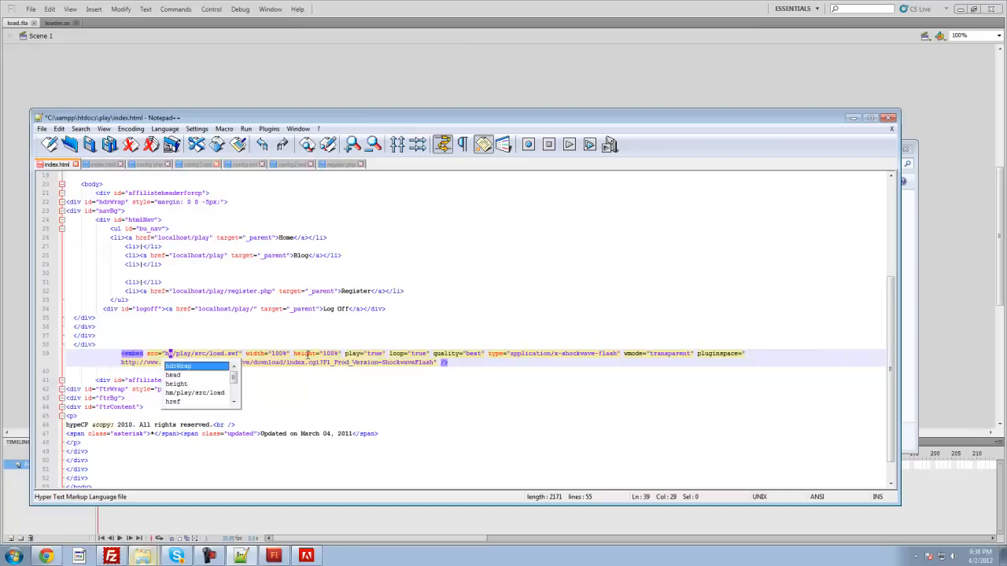
type("//localhost")
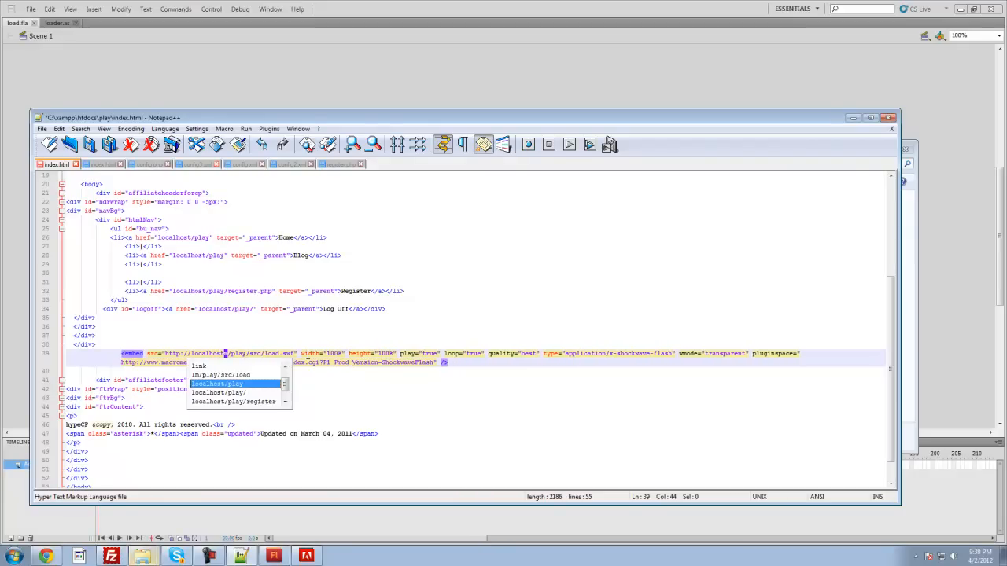
key("Right")
key("BackSpace")
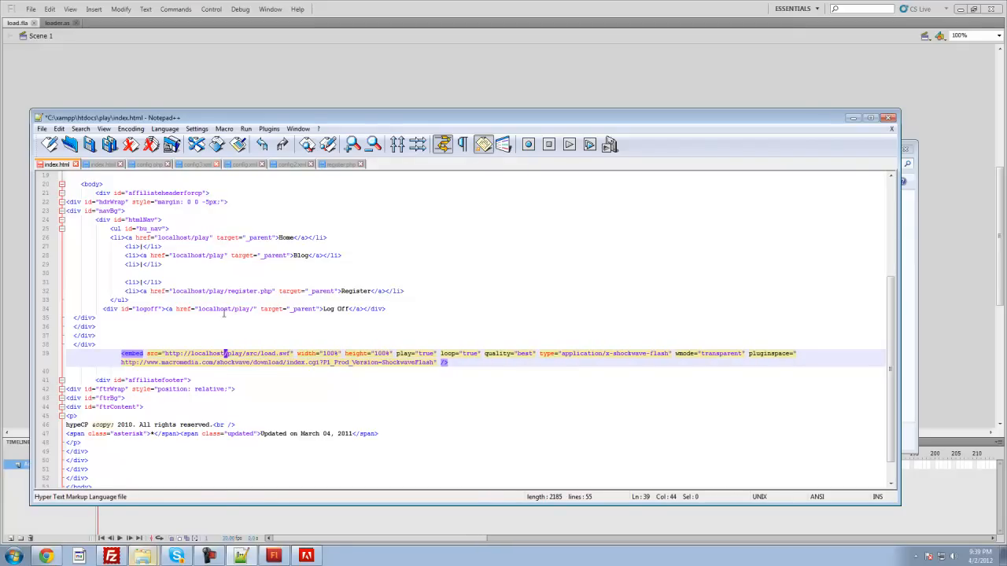
left_click(336, 336)
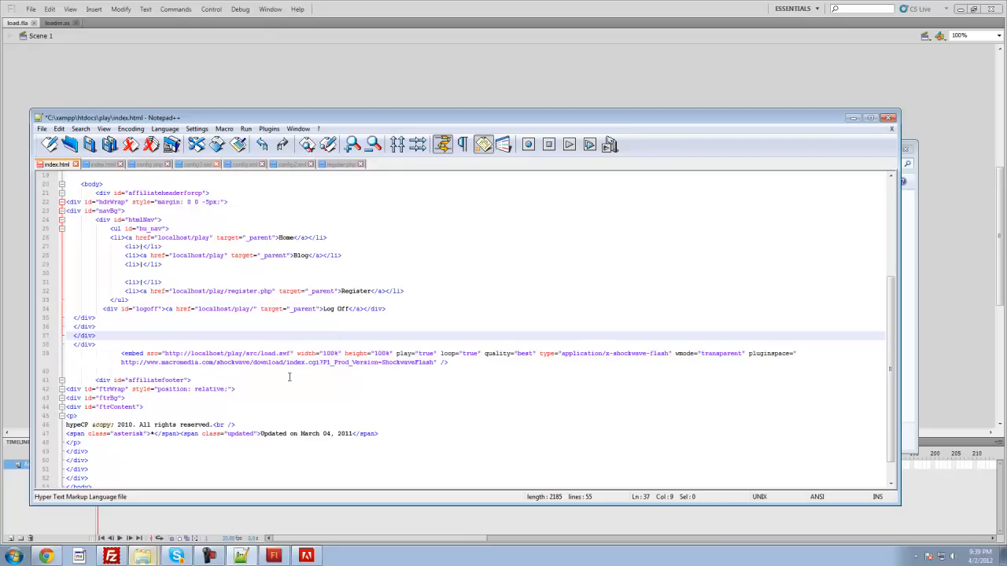
key("ctrl+s")
Step: Switch to Chrome and reload localhost/play to check the embedded client
left_click(46, 556)
key("F5")
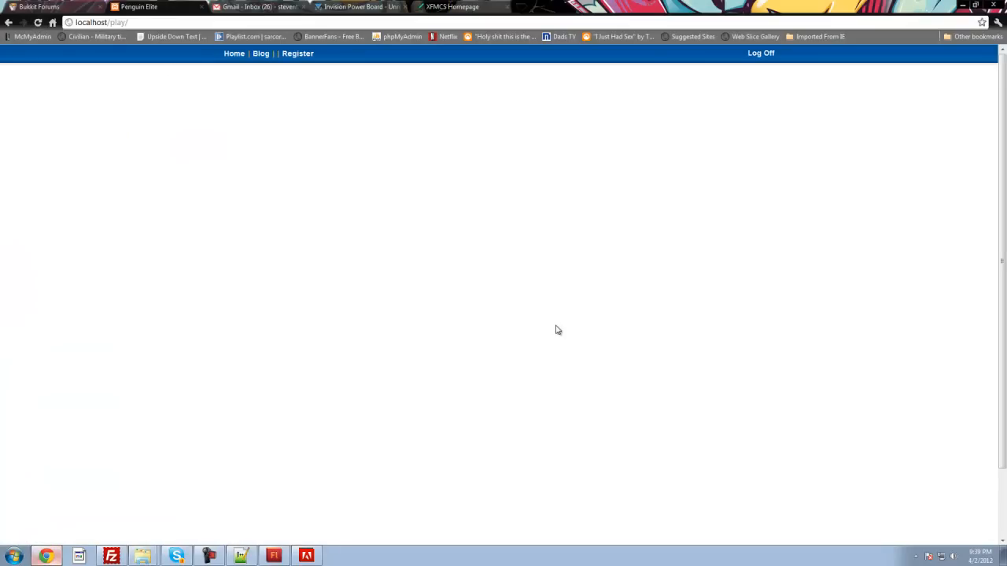
right_click(560, 327)
left_click(461, 364)
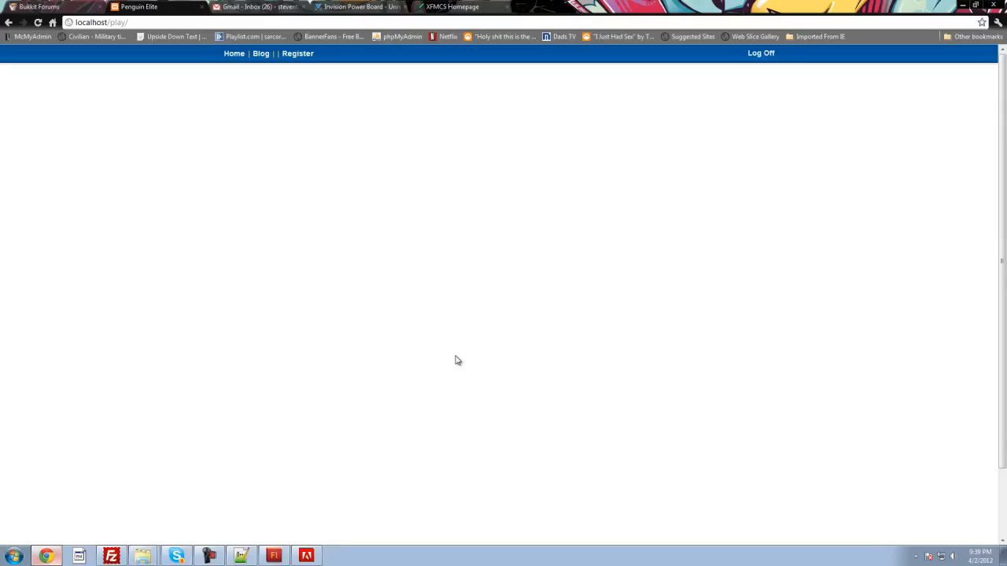
Step: Switch to Windows Explorer and examine index.html, index_old.html and the src folder in htdocs\play
left_click(282, 557)
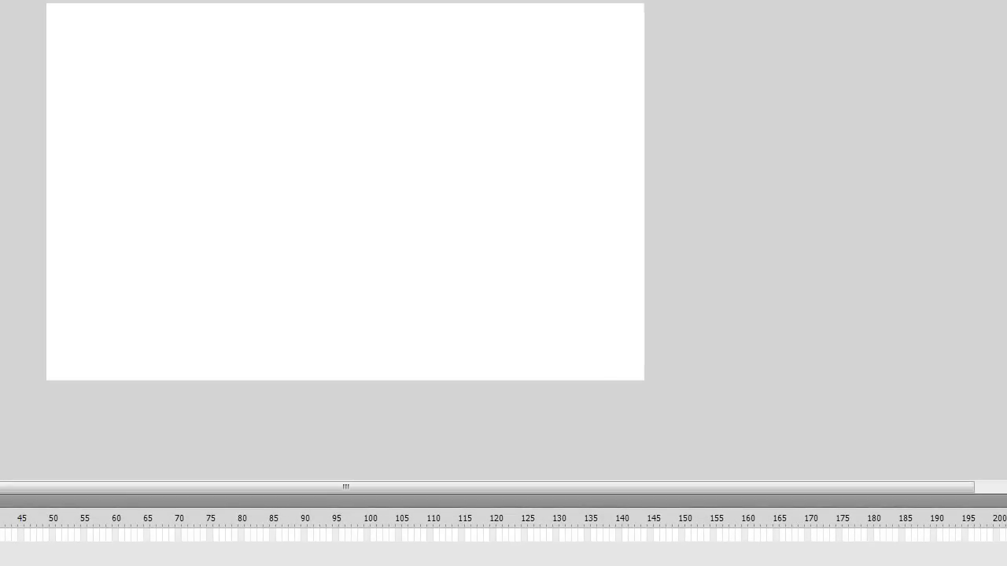
key("alt+Tab")
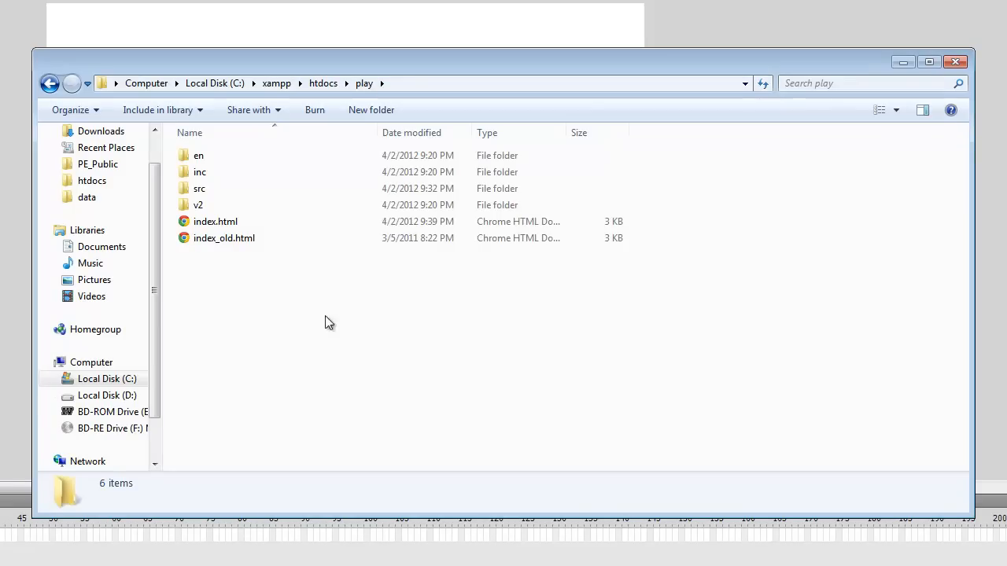
left_click(250, 244)
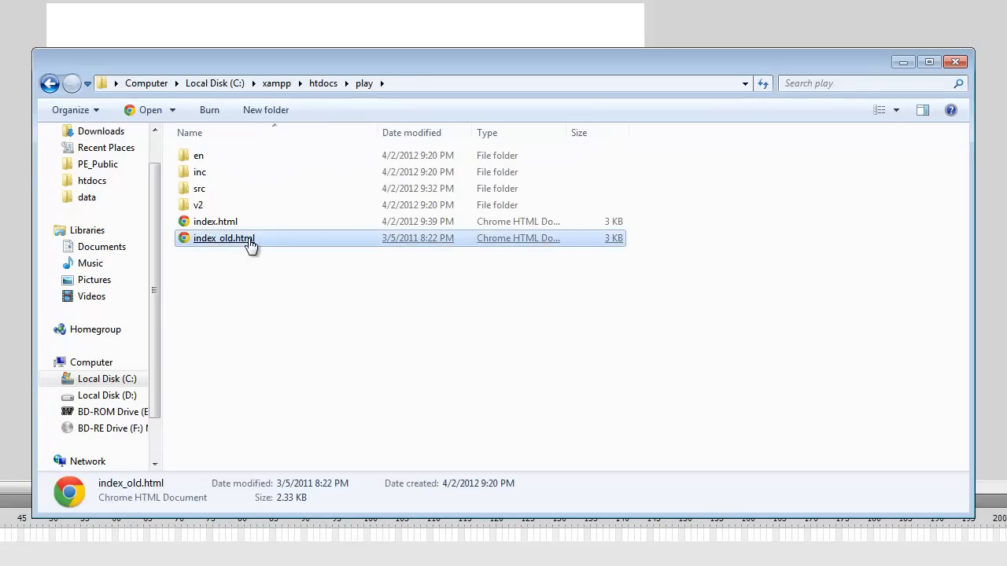
left_click(378, 390)
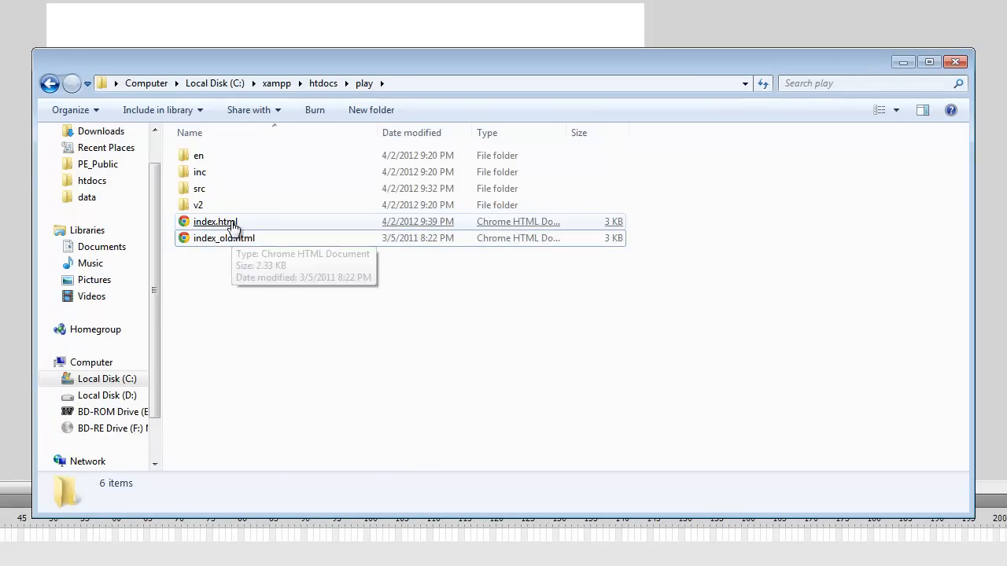
left_click(226, 224)
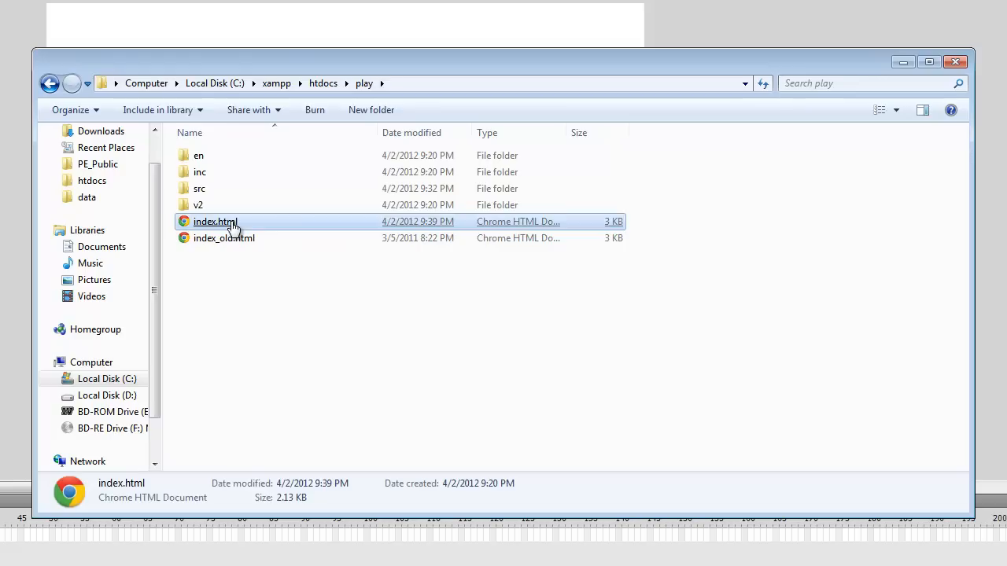
left_click(226, 193, "ctrl")
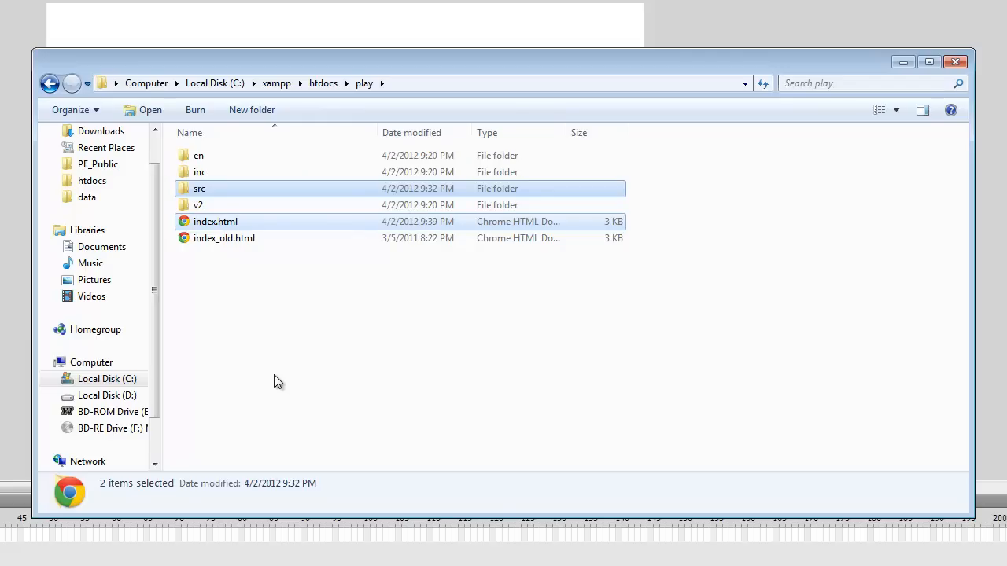
left_click(474, 419)
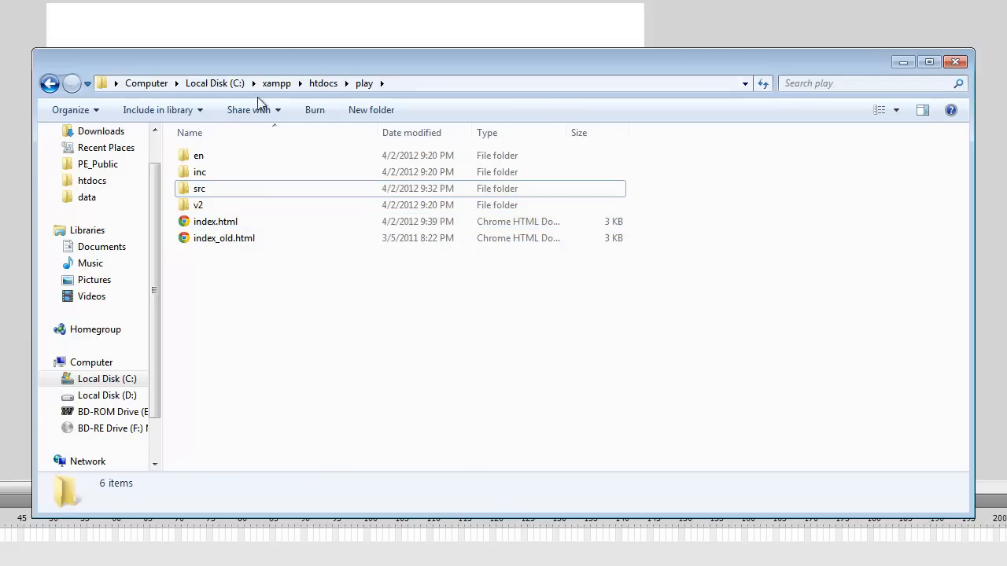
Step: Browse from Computer through Local Disk (C:), xampp and htdocs to the play folder to review its location
left_click(147, 83)
double_click(246, 190)
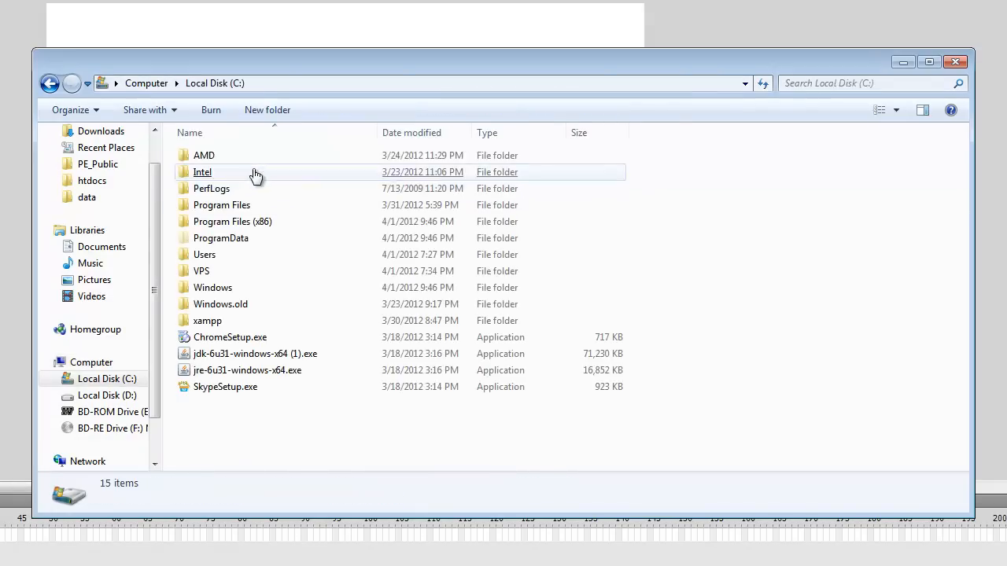
double_click(250, 324)
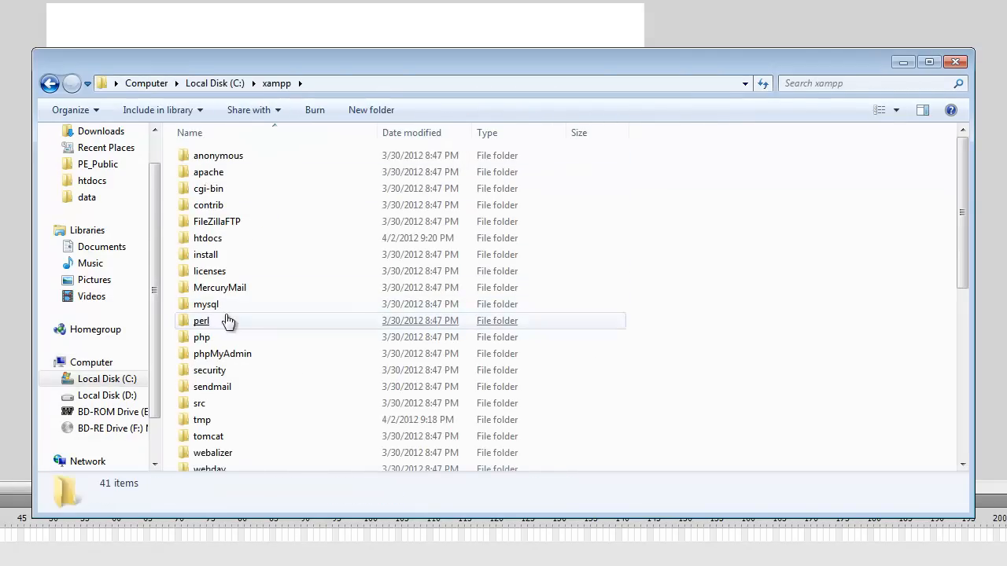
double_click(235, 239)
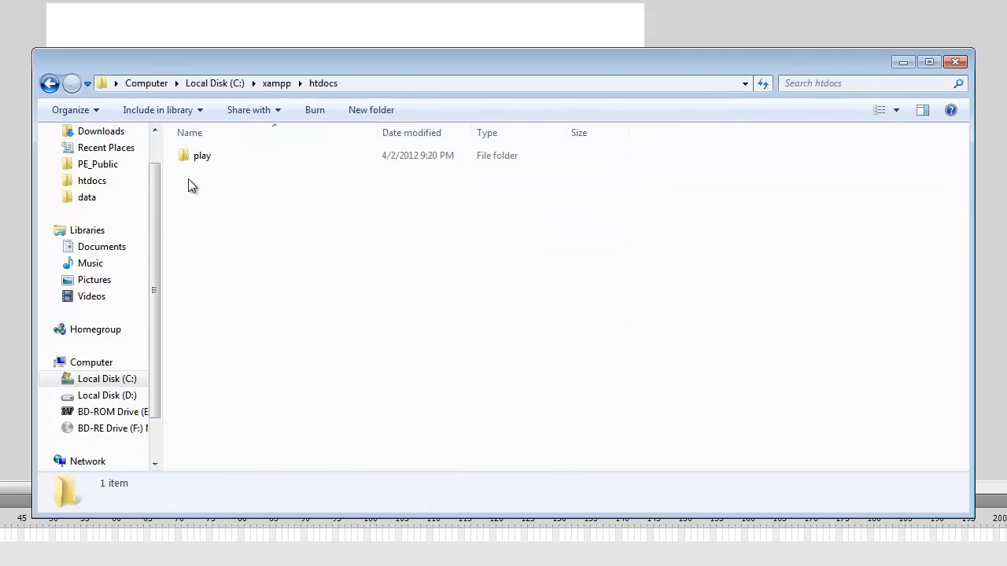
double_click(218, 168)
right_click(519, 415)
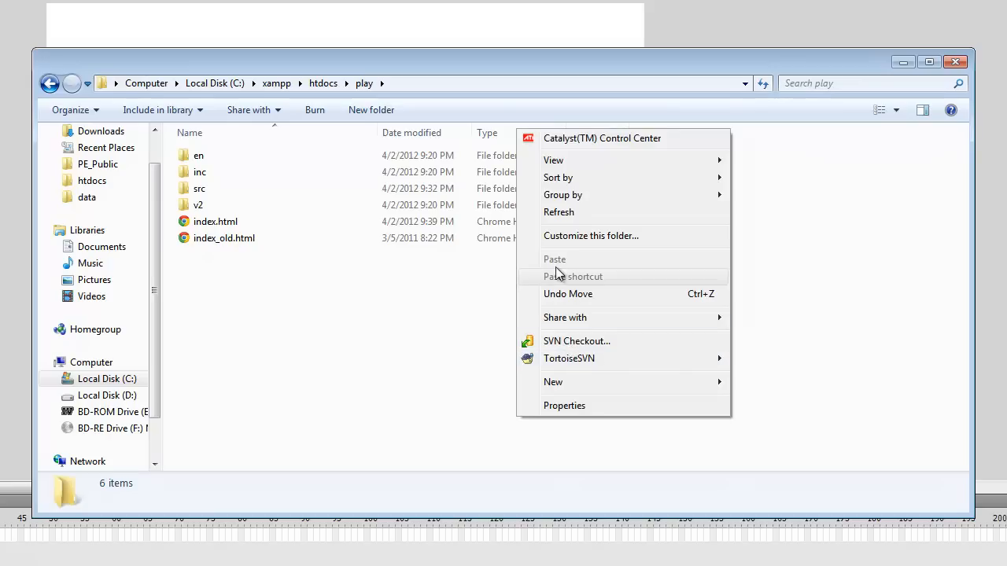
left_click(800, 308)
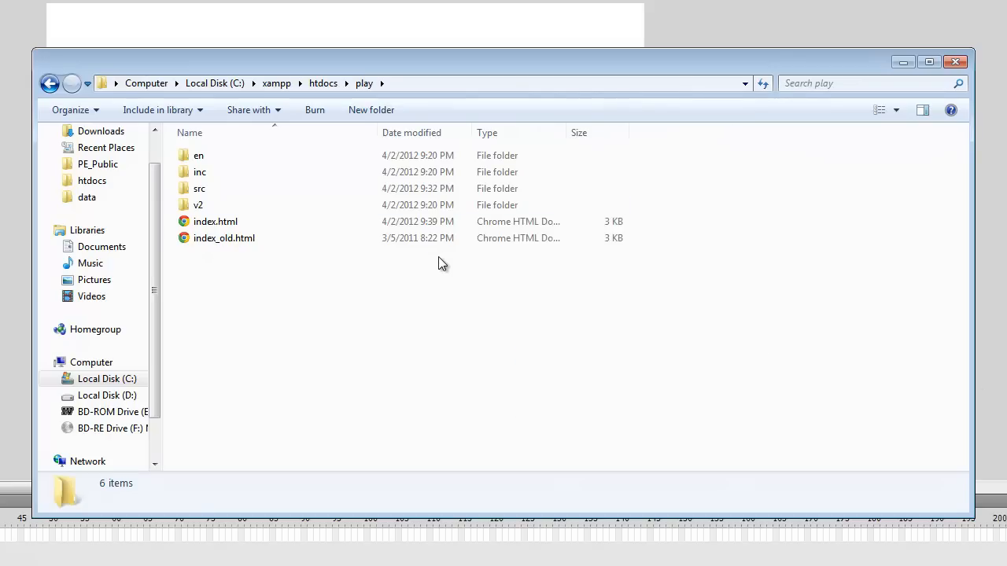